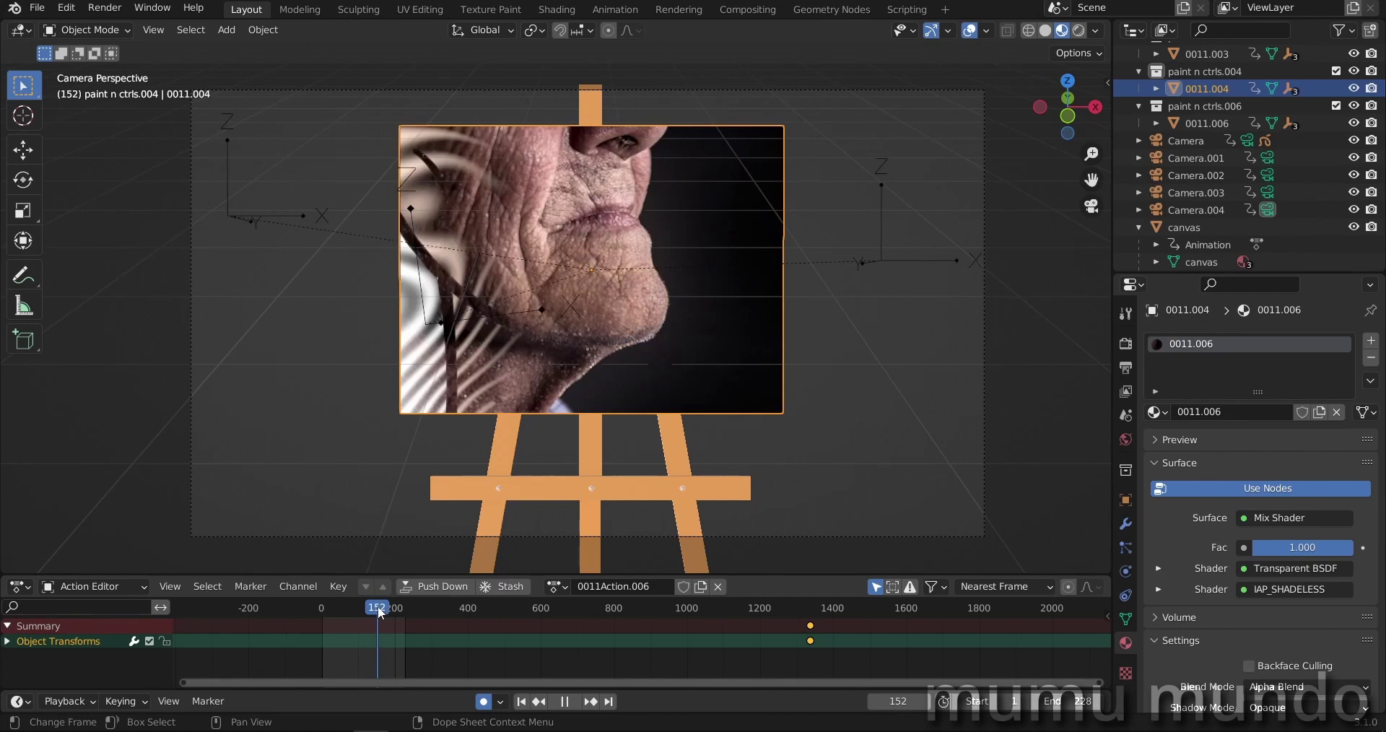
Step: Play back and scrub the canvas animation around frames 150 to 170 to examine the transition between the face images
key("space")
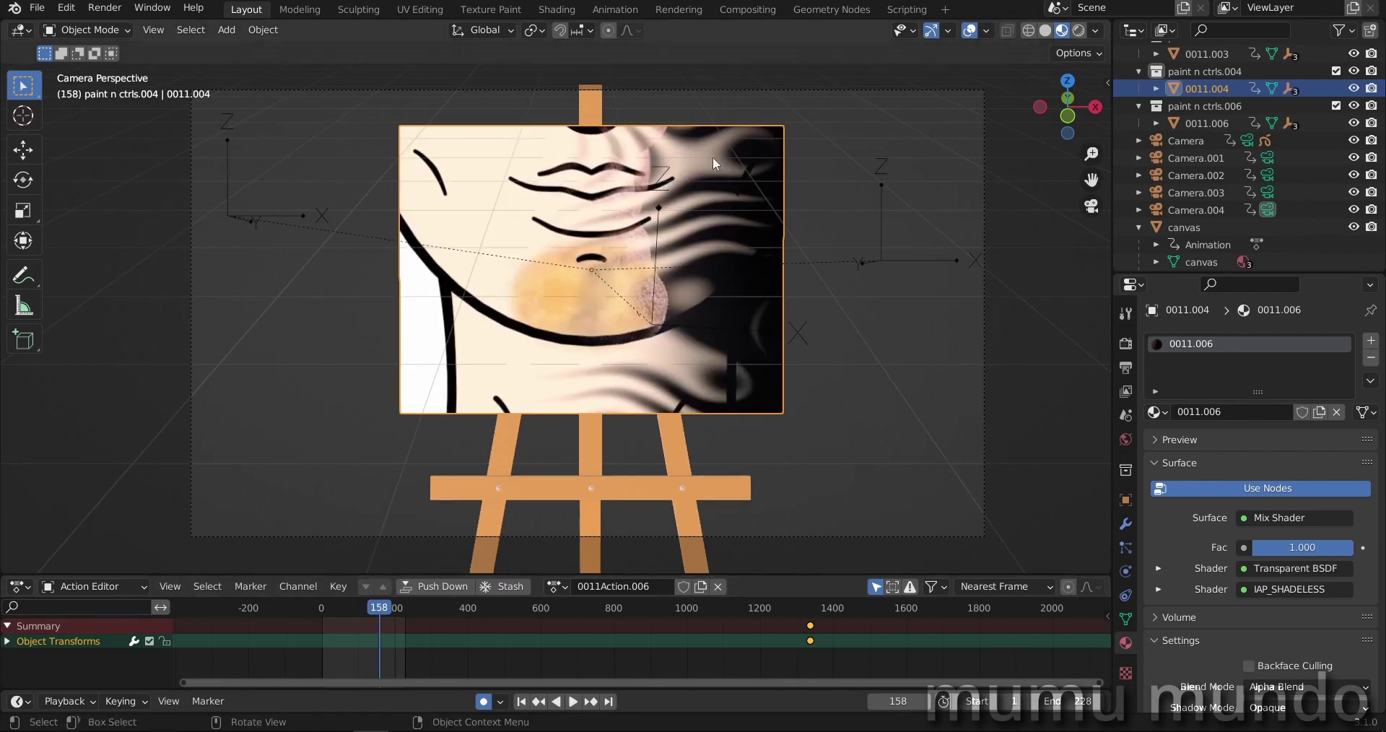
key("space")
left_click_drag(382, 607, 380, 607)
key("space")
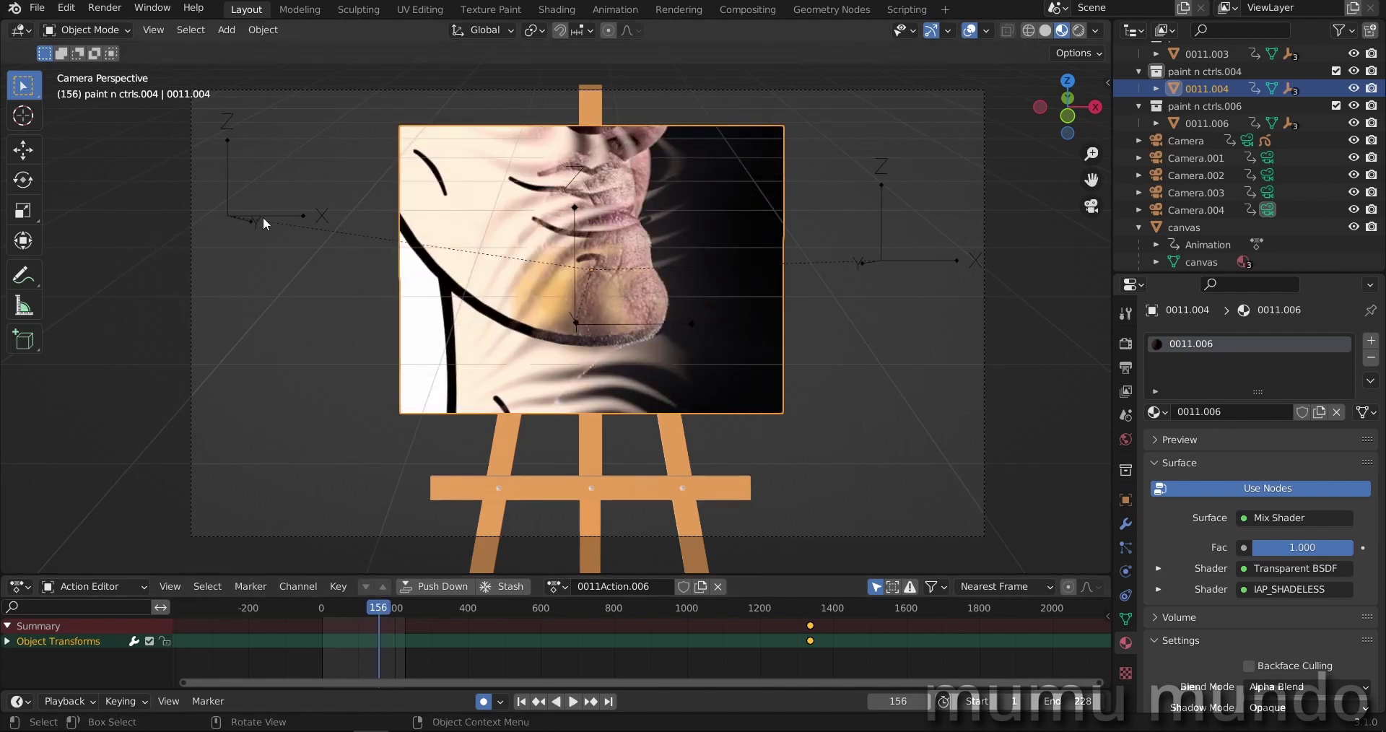
mouse_move(390, 611)
left_mouse_down()
mouse_move(326, 614)
mouse_move(387, 615)
left_mouse_up()
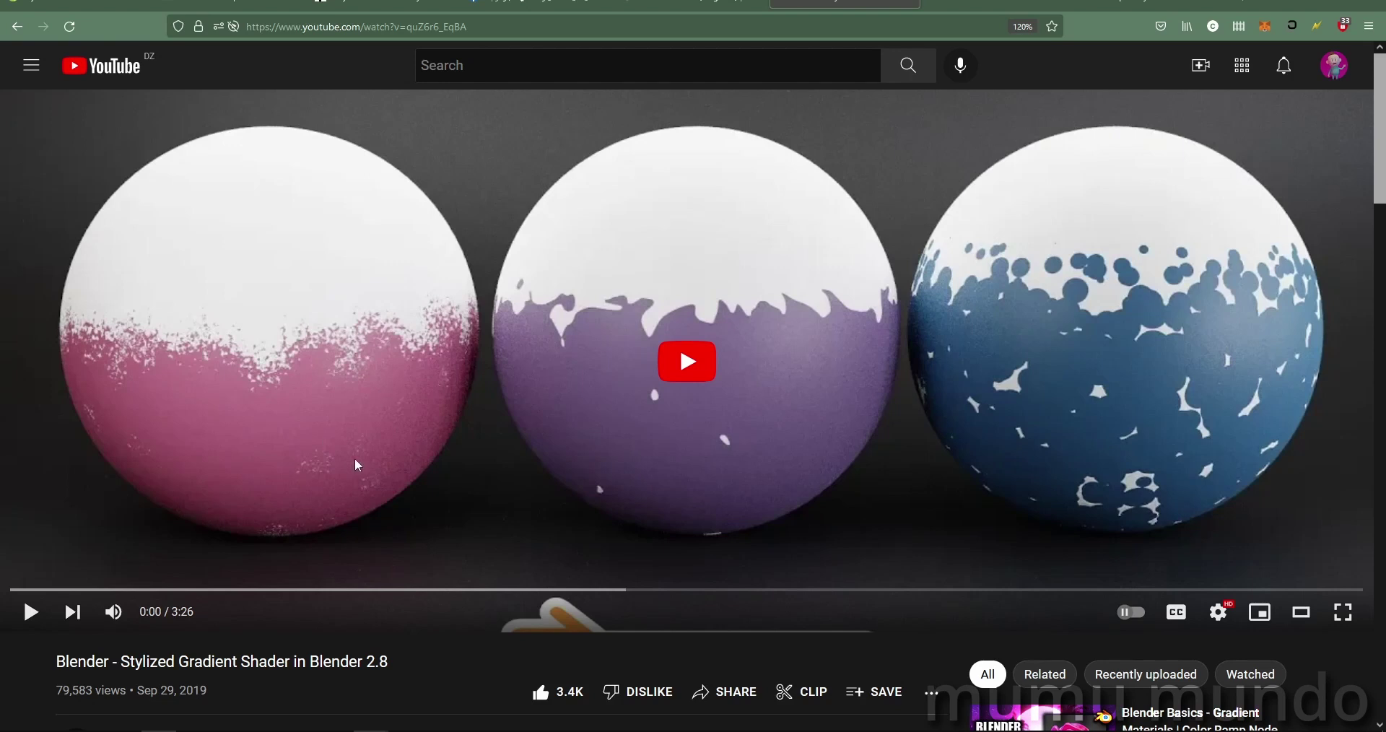
Step: Switch to the browser and examine the title and channel of the YouTube video "Stylized Gradient Shader in Blender 2.8"
left_click_drag(121, 662, 387, 661)
scroll(124, 568, "down", 3)
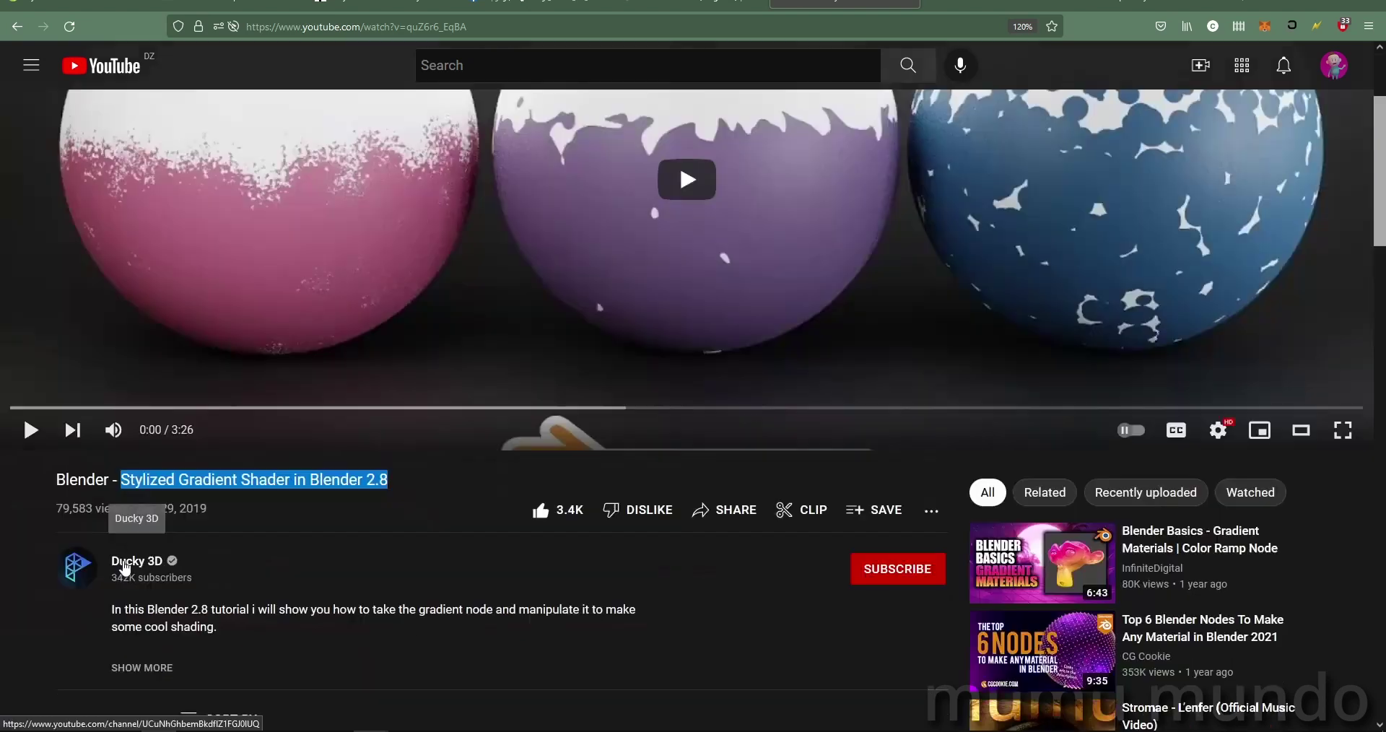
scroll(375, 578, "up", 3)
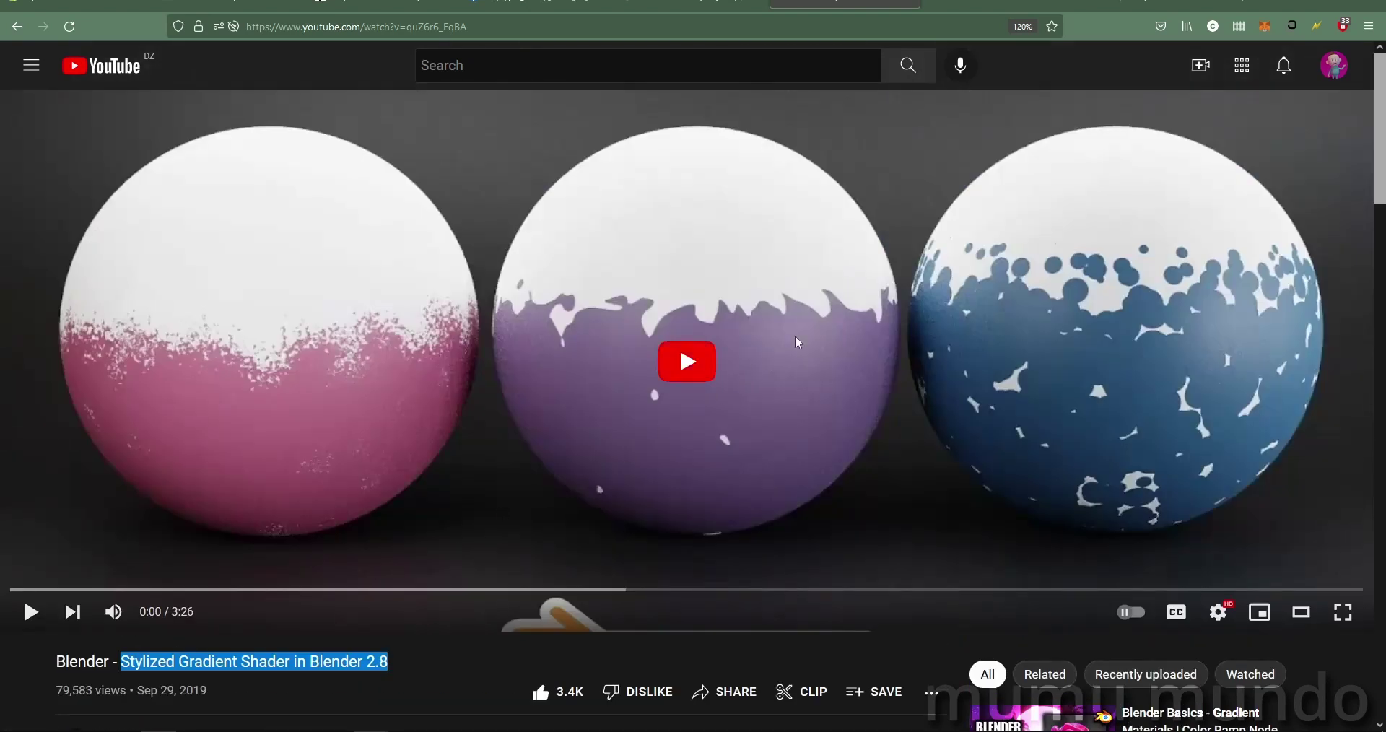
Step: Examine the "Animated Material Transition in Blender" video page and its description, comparing it with the gradient shader video
key("ctrl+Tab")
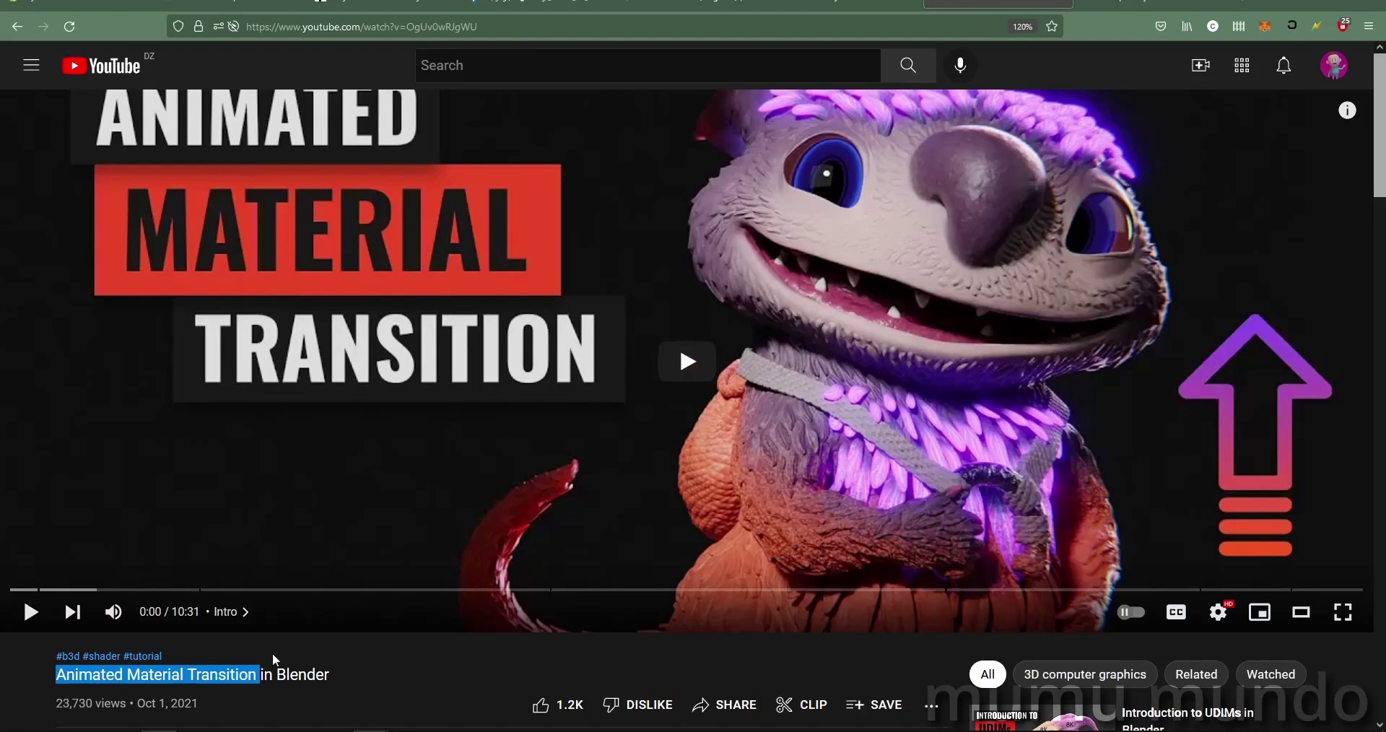
scroll(180, 605, "down", 3)
scroll(189, 579, "up", 3)
left_click(376, 657)
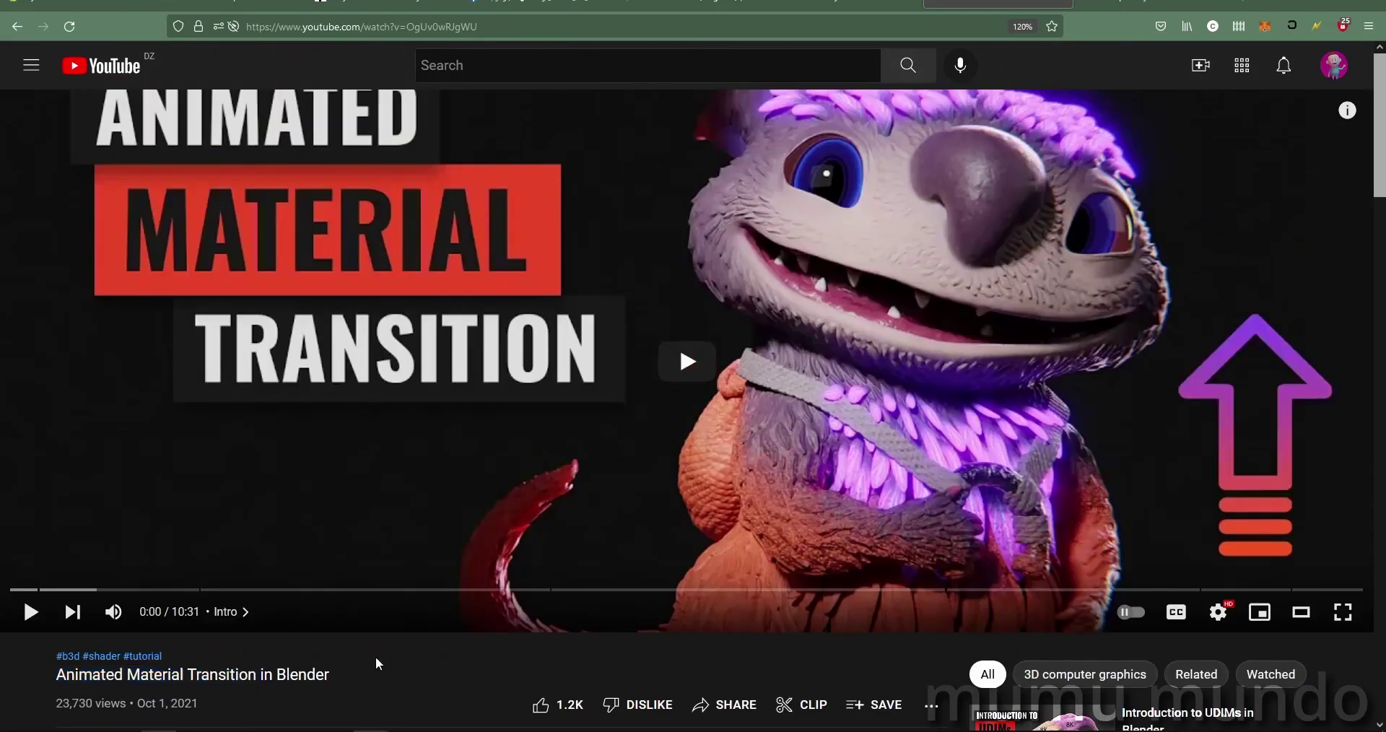
left_click(870, 4)
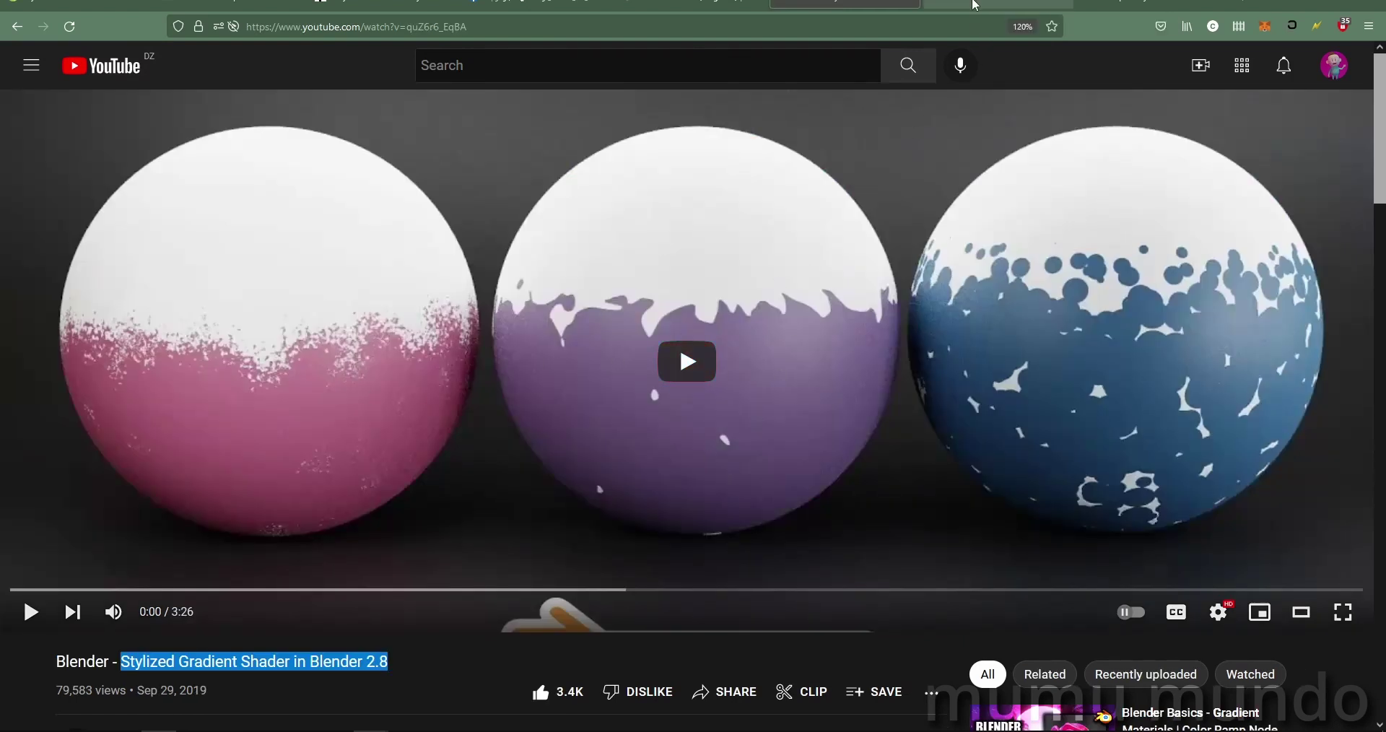
left_click(970, 6)
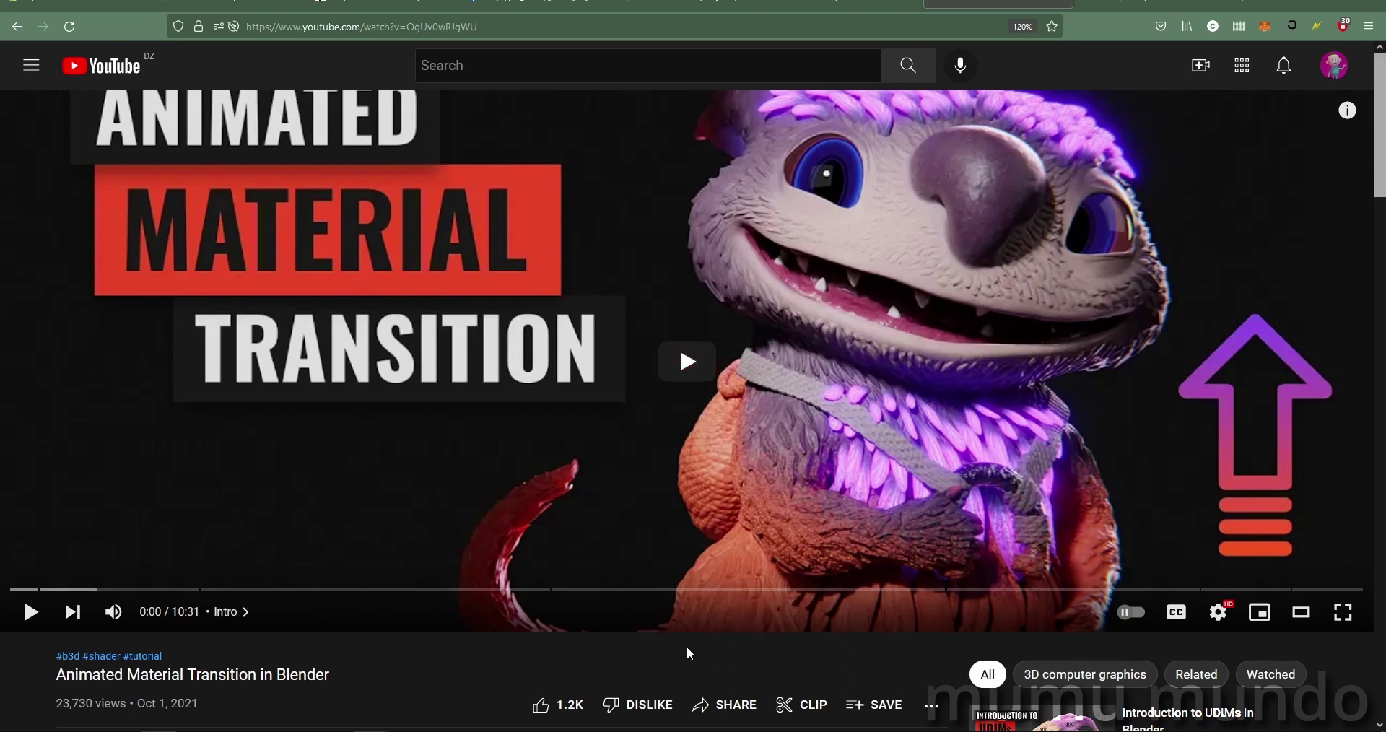
scroll(452, 661, "down", 5)
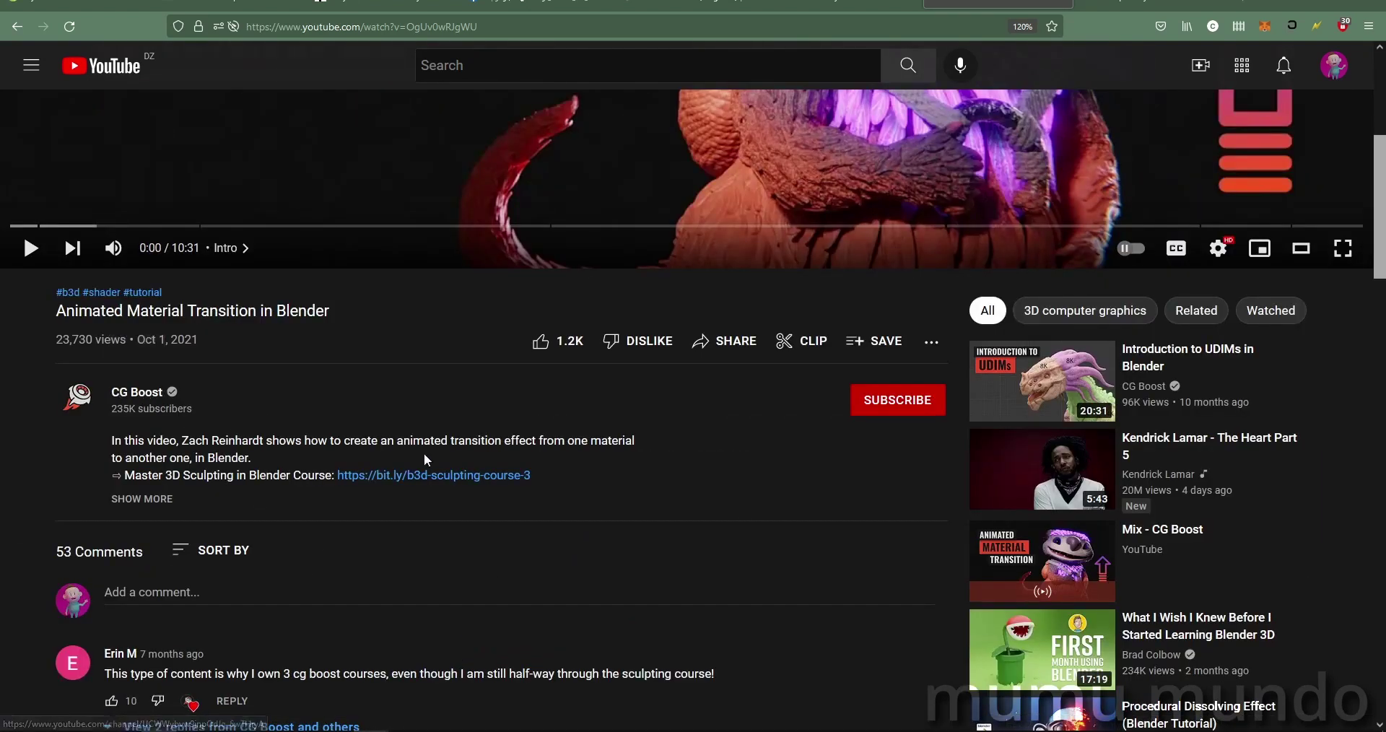
scroll(423, 453, "up", 5)
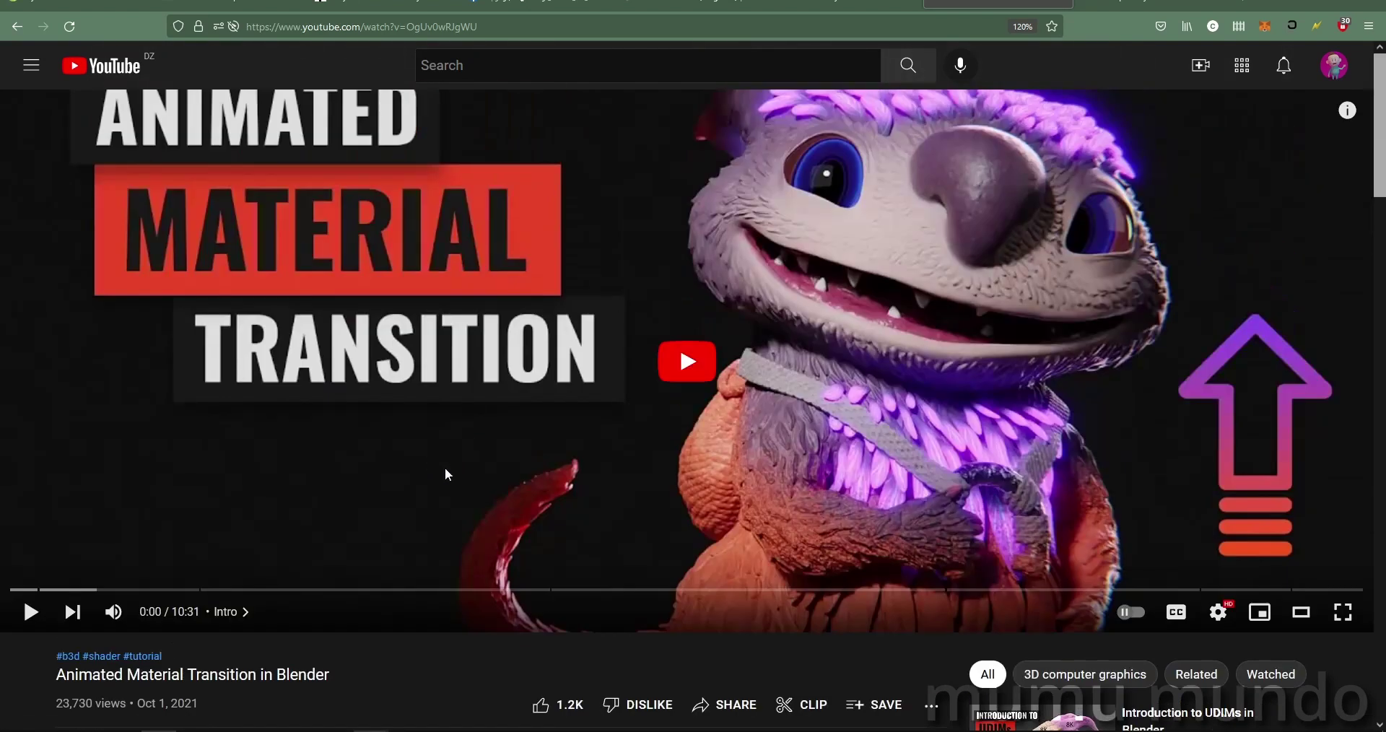
Step: Examine the video page "3 Simple ways to Animate Face Textures 2.0" and its channel and description
left_click(1141, 2)
scroll(446, 527, "down", 3)
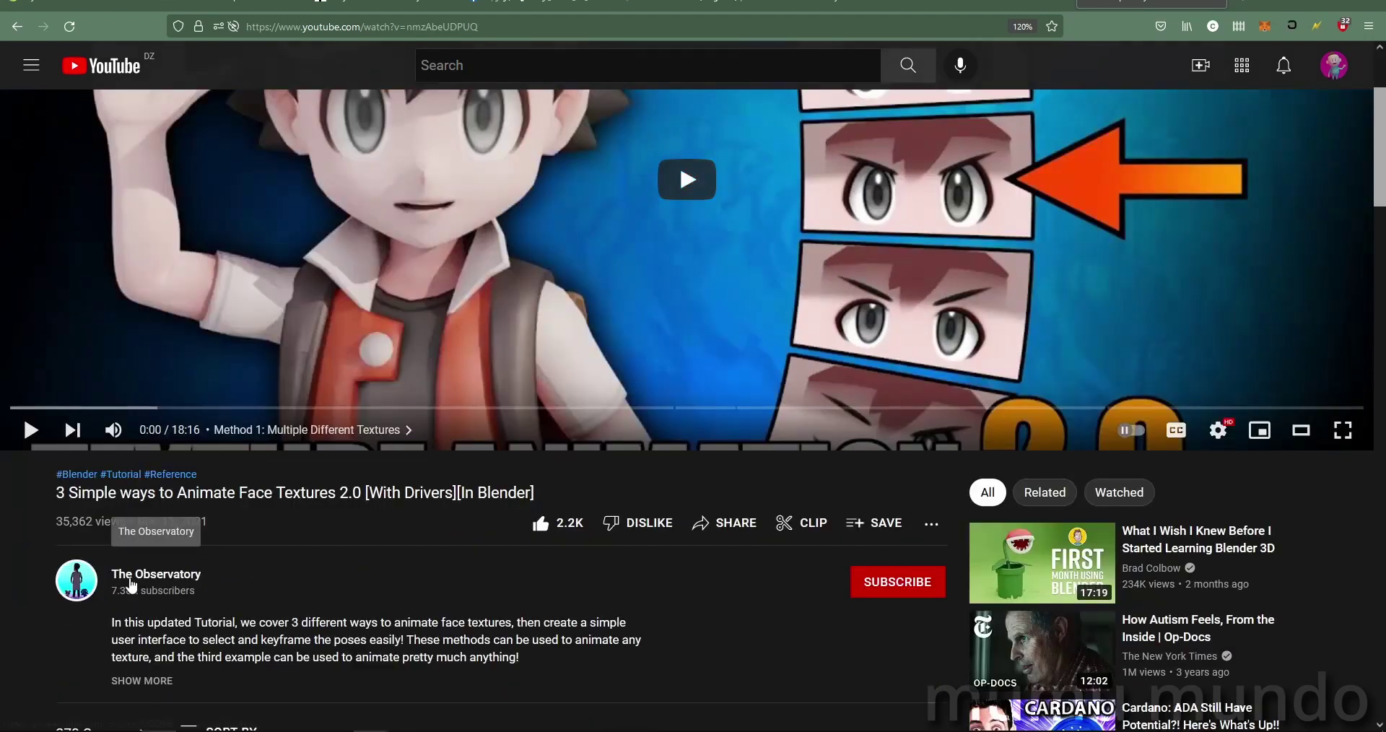
scroll(288, 590, "up", 3)
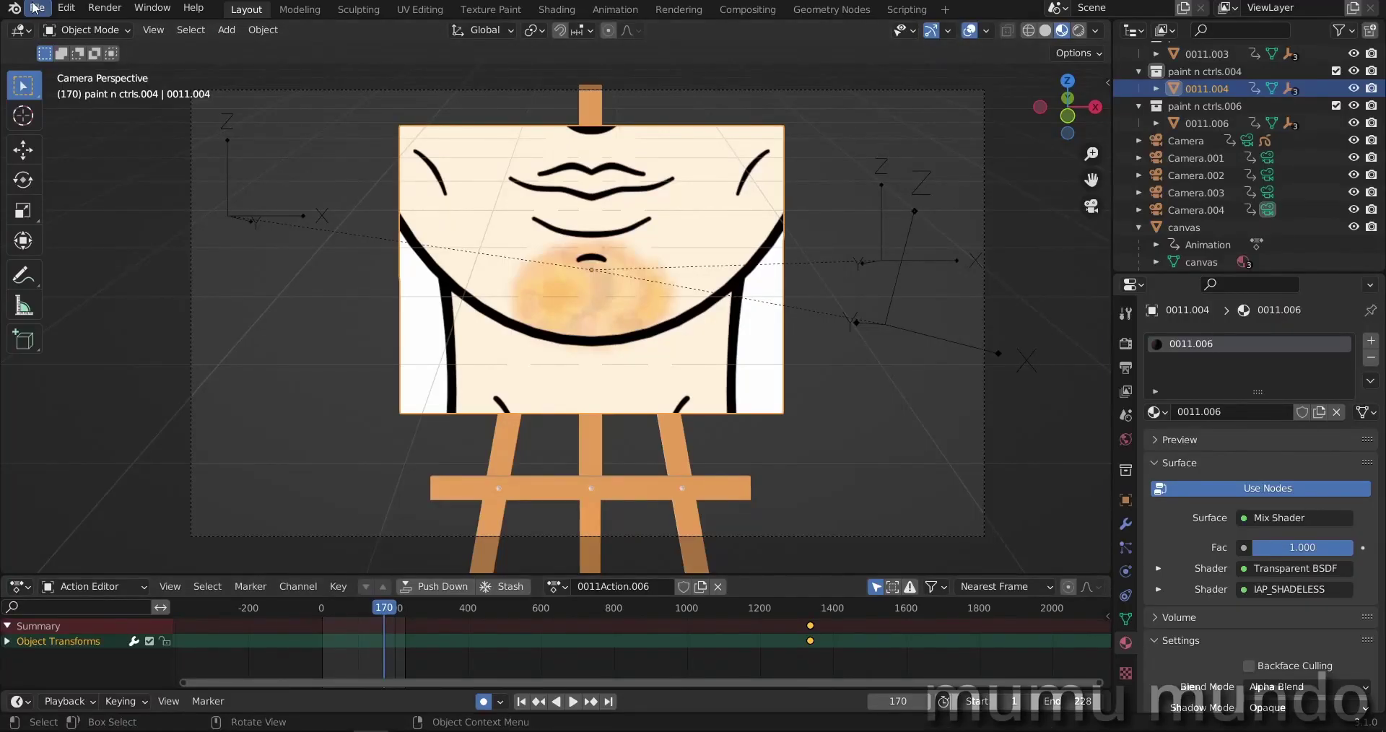
Step: Switch to Blender and create a new file from the 2D Animation template
left_click(36, 9)
mouse_move(70, 29)
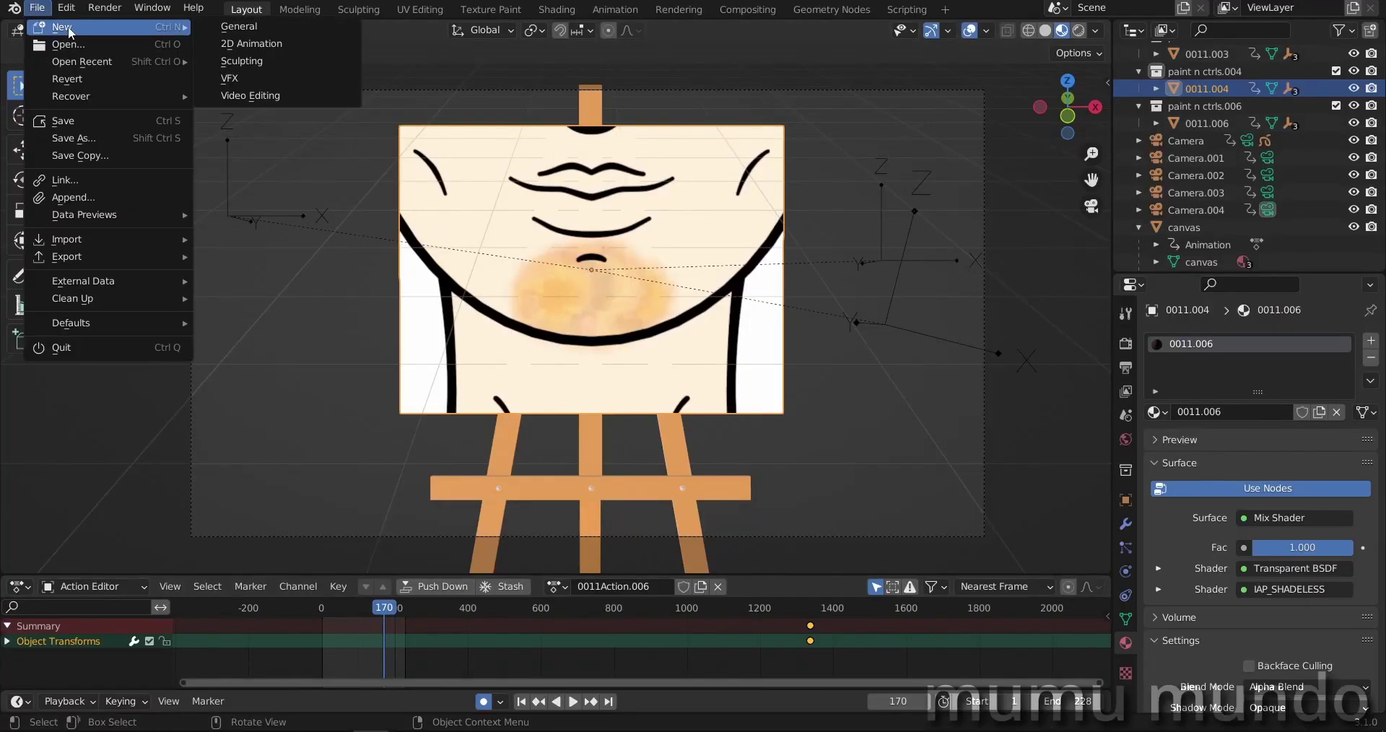
left_click(251, 43)
left_click(725, 393)
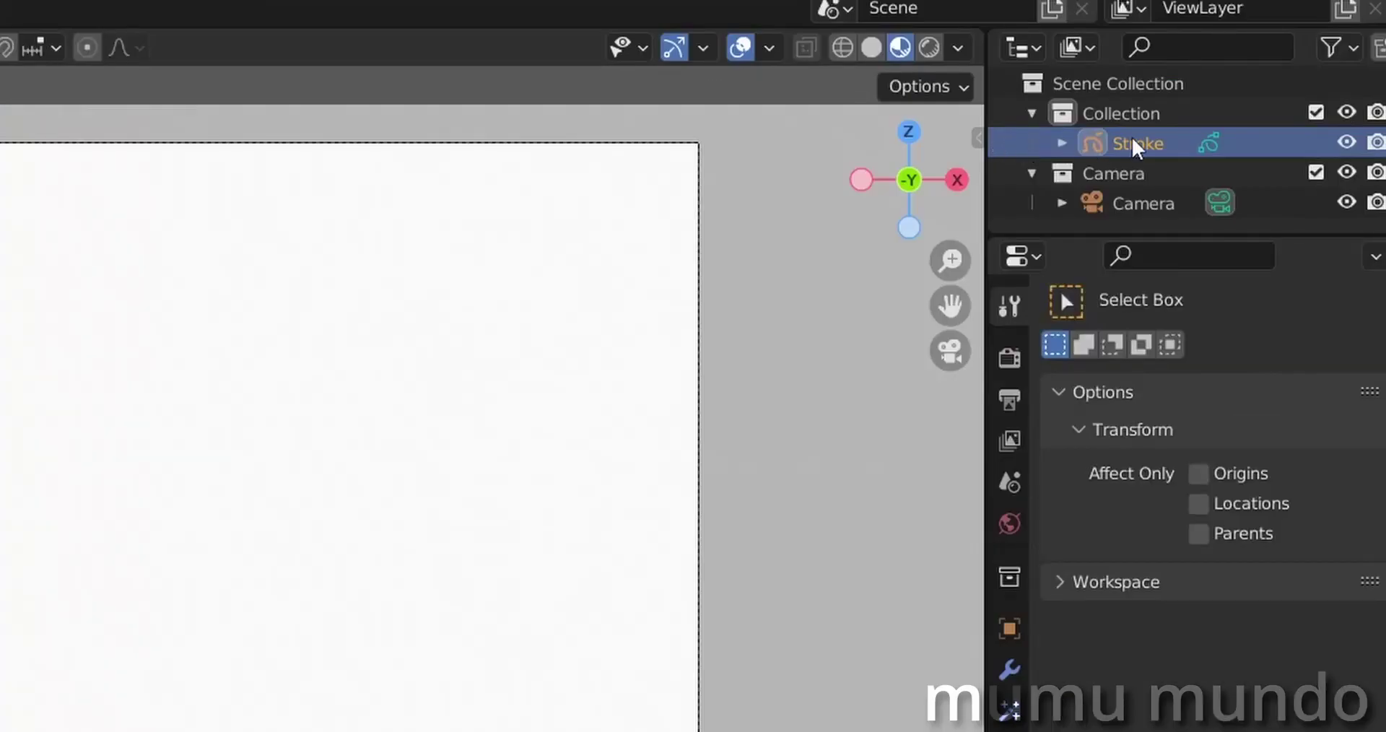
Step: Delete the Stroke object and disable Scene World lighting in the viewport shading
key("Delete")
left_click(957, 48)
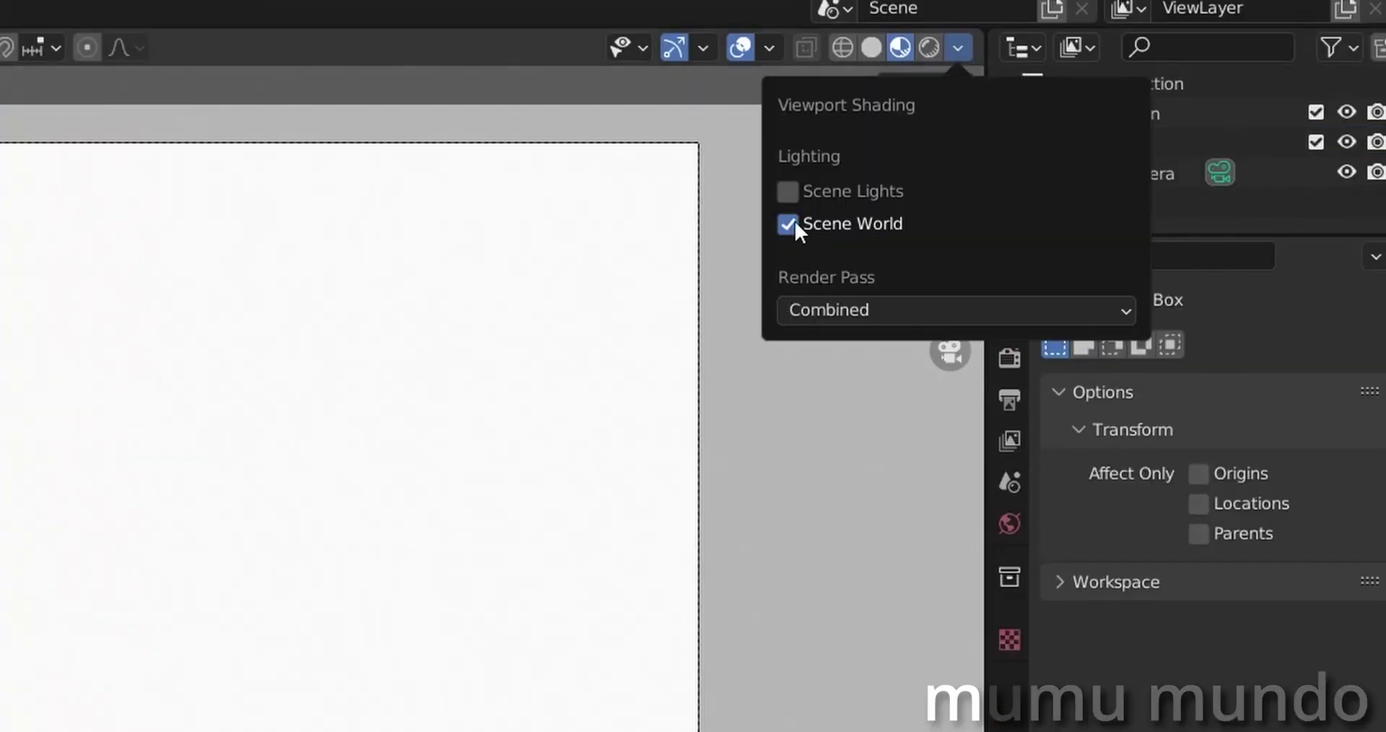
left_click(793, 224)
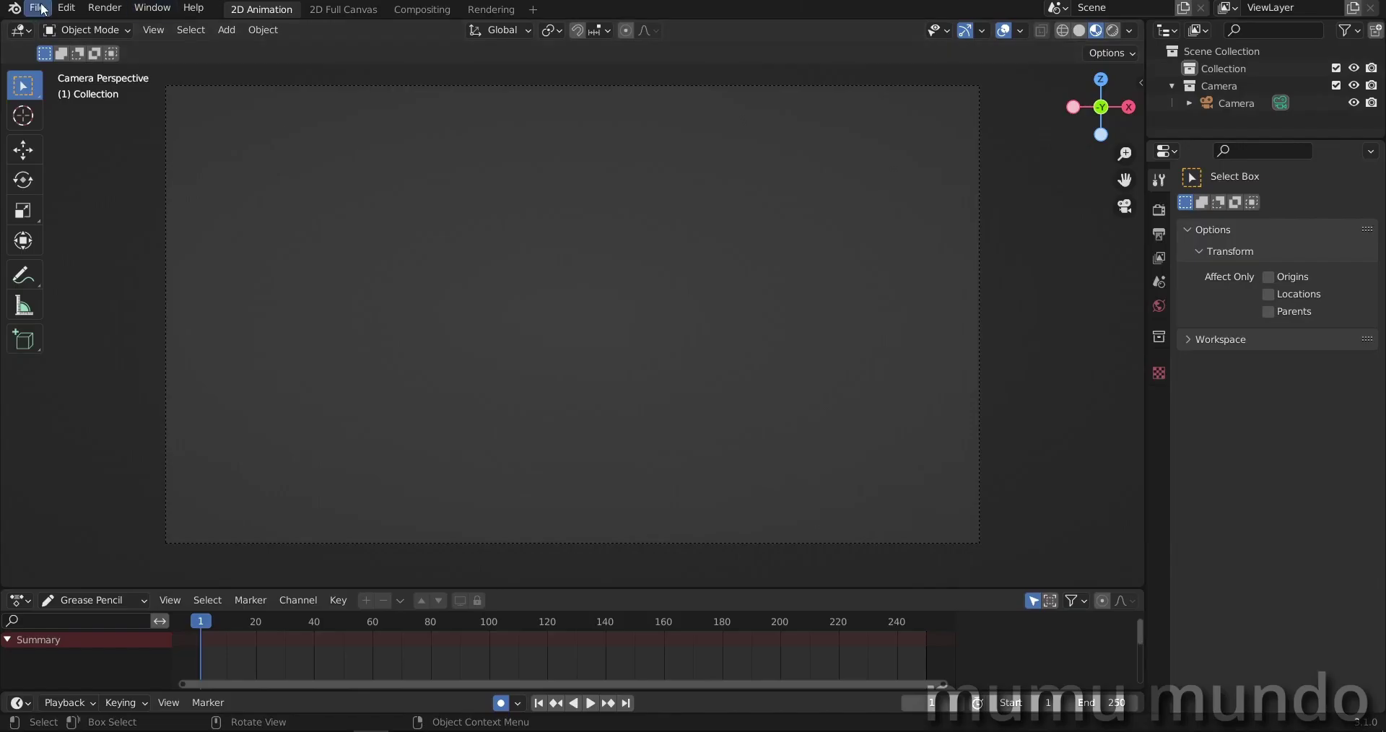
Step: Import 0062.jpg from the body folder using Images as Planes, with a Shadeless material and Use Alpha disabled
left_click(38, 8)
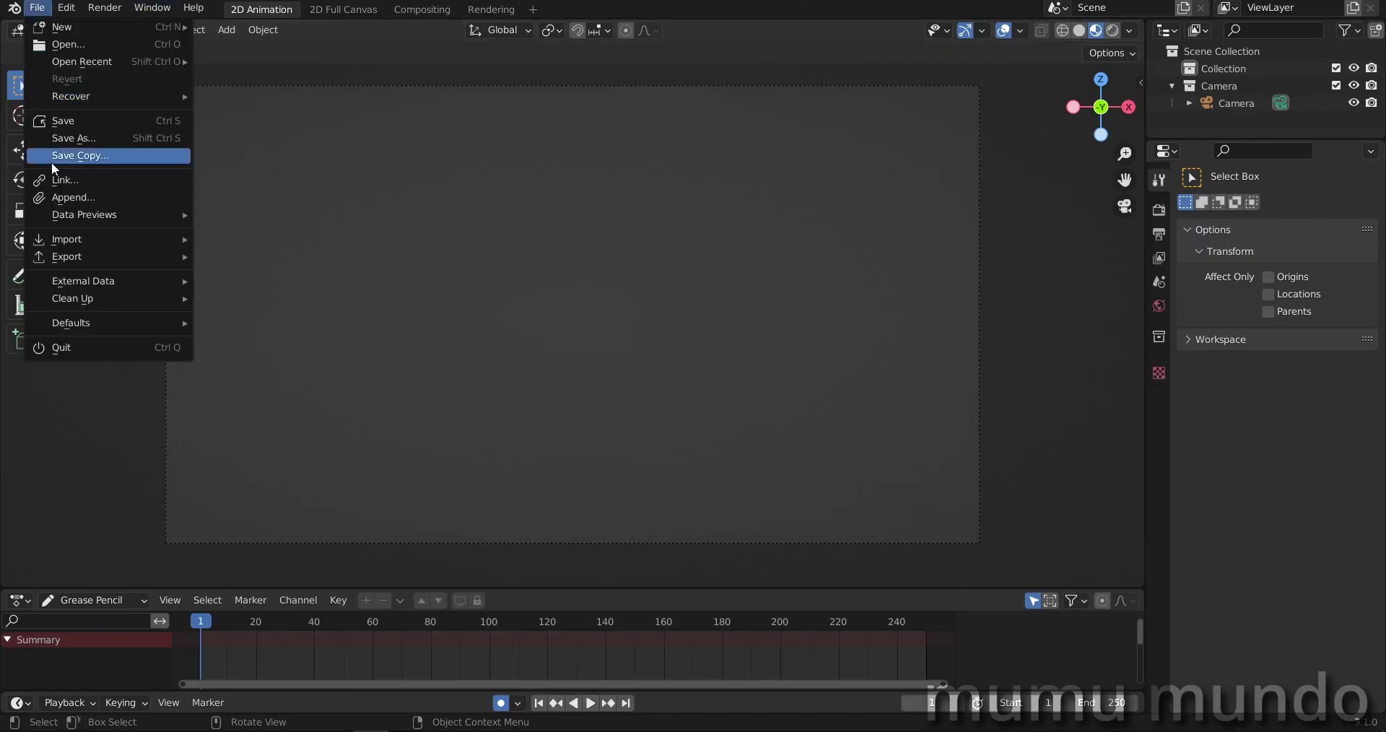
mouse_move(104, 241)
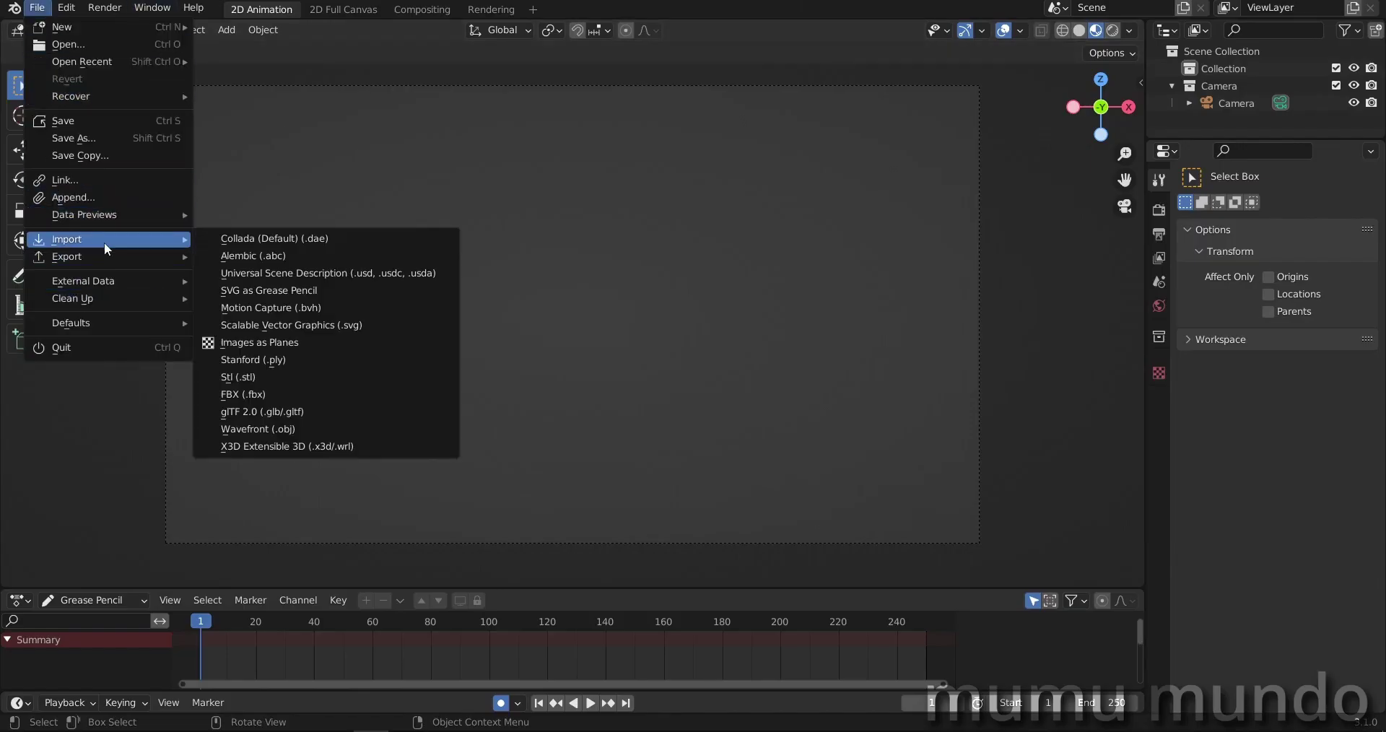
left_click(280, 340)
left_click(311, 504)
scroll(908, 421, "down", 5)
scroll(908, 422, "down", 8)
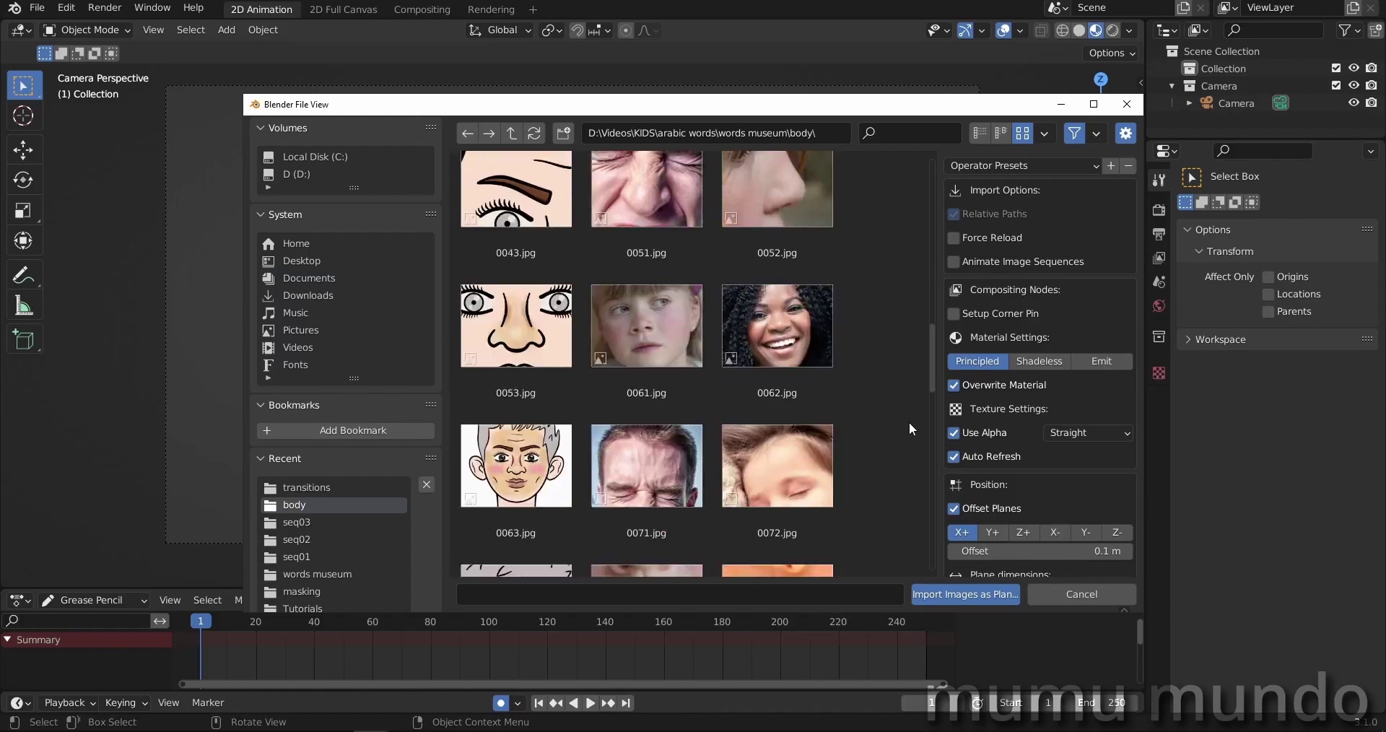
left_click(778, 224)
left_click(976, 358)
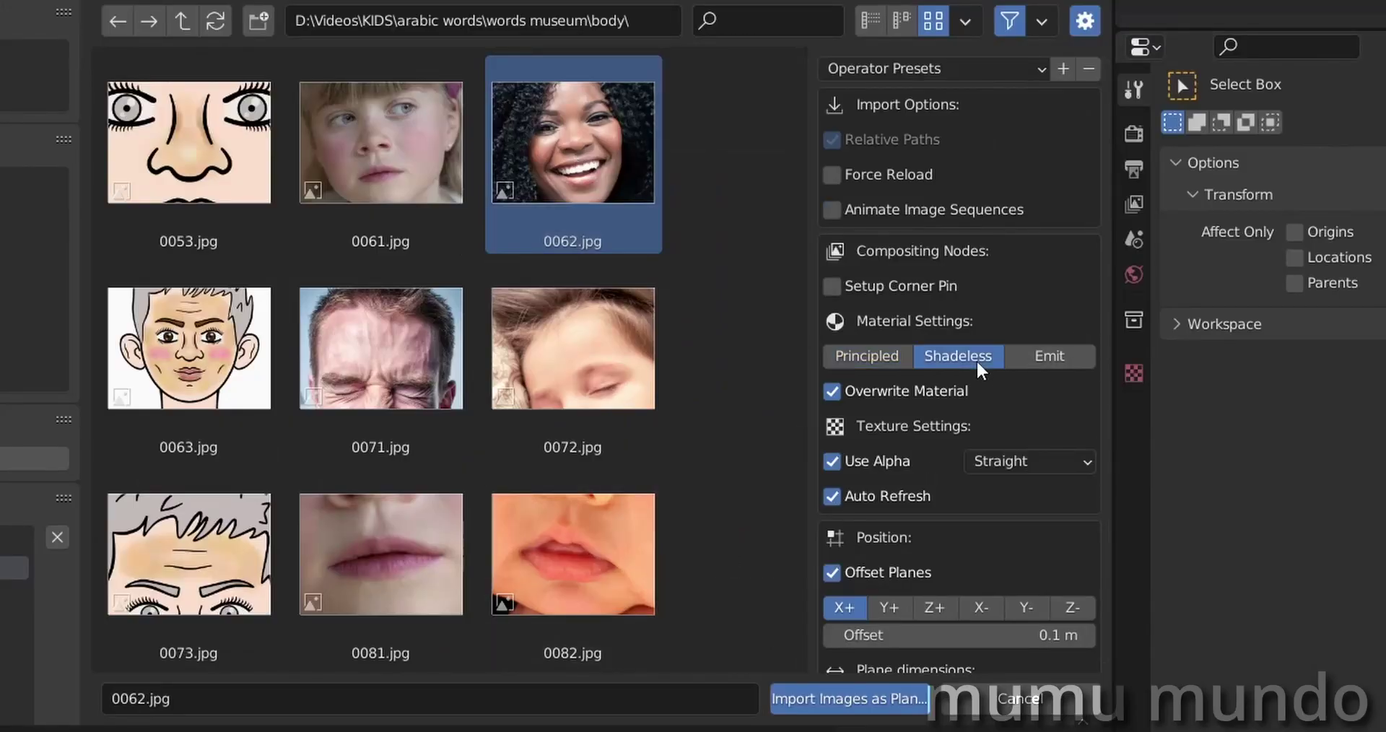
left_click(831, 462)
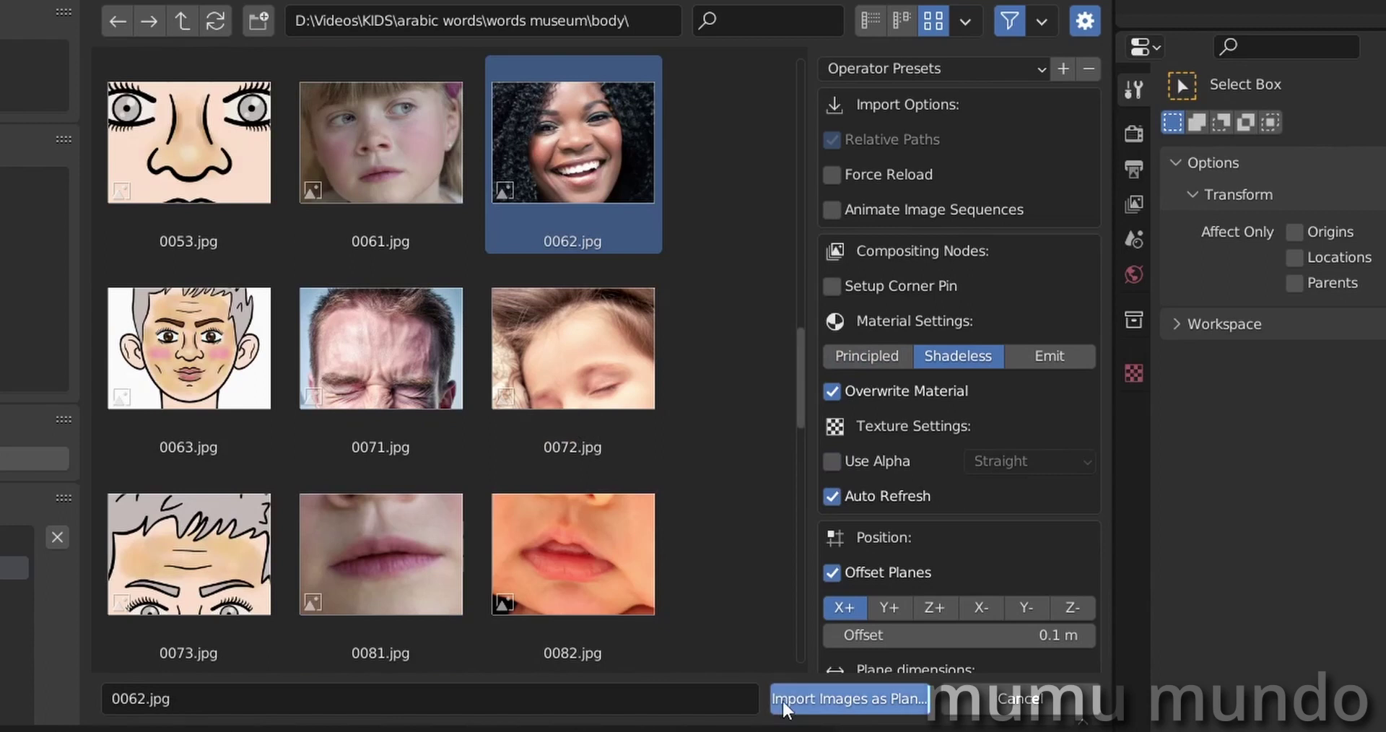
left_click(846, 699)
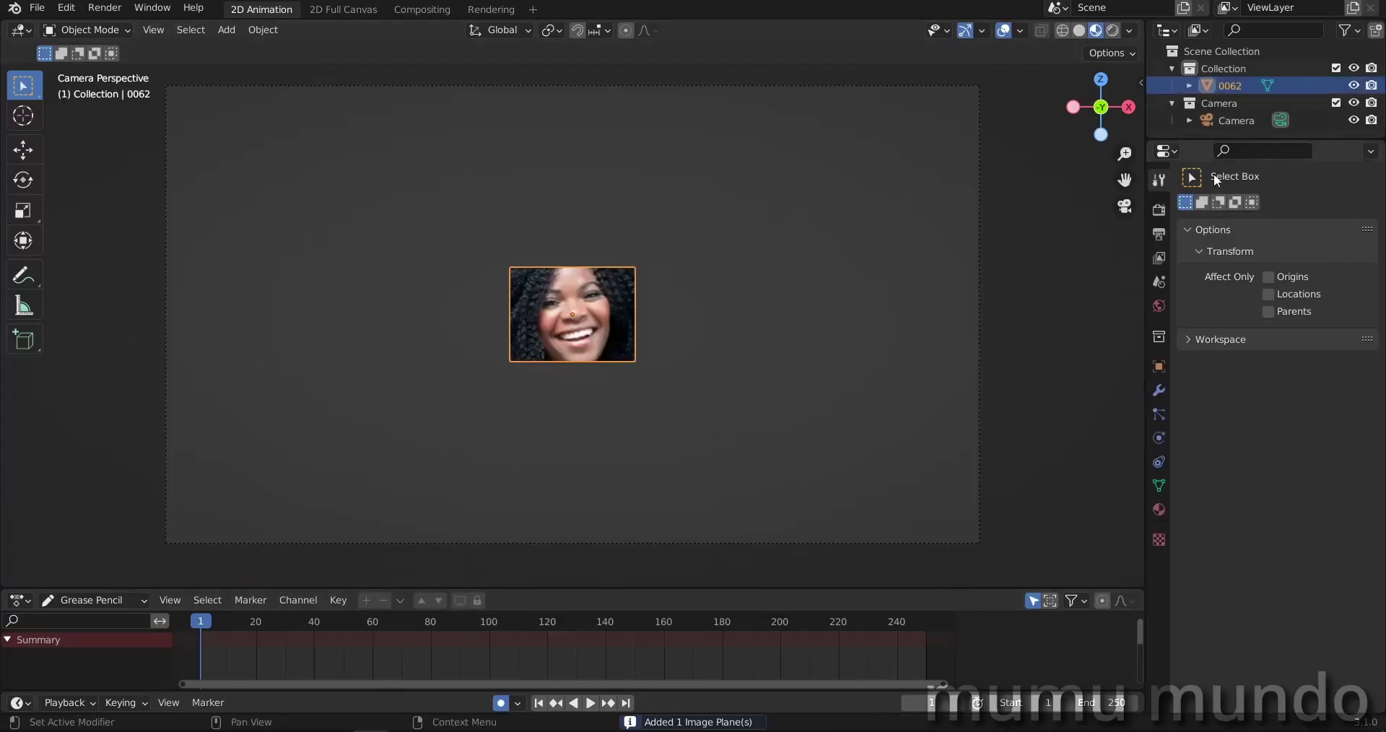
Step: Move the camera about 9 m along the global Y axis toward the image plane
left_click(1220, 121)
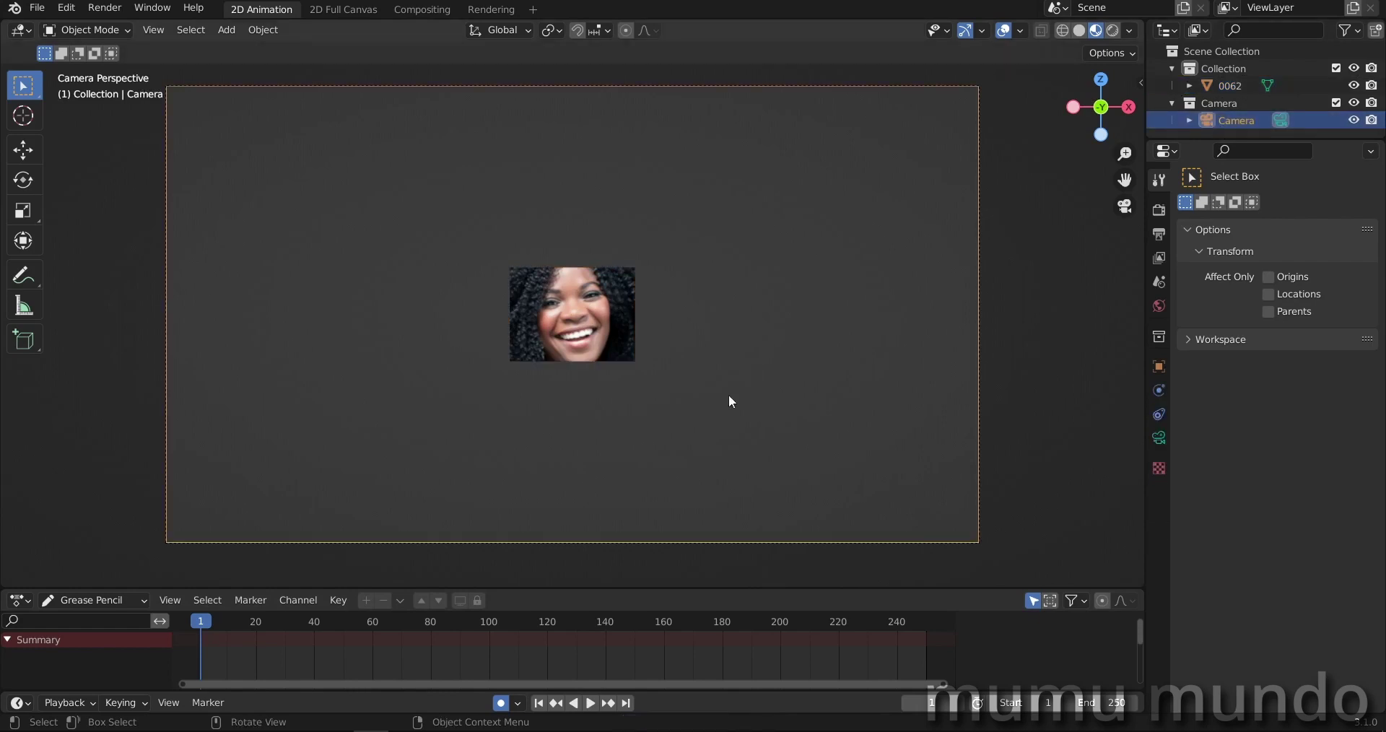
key("g")
key("y")
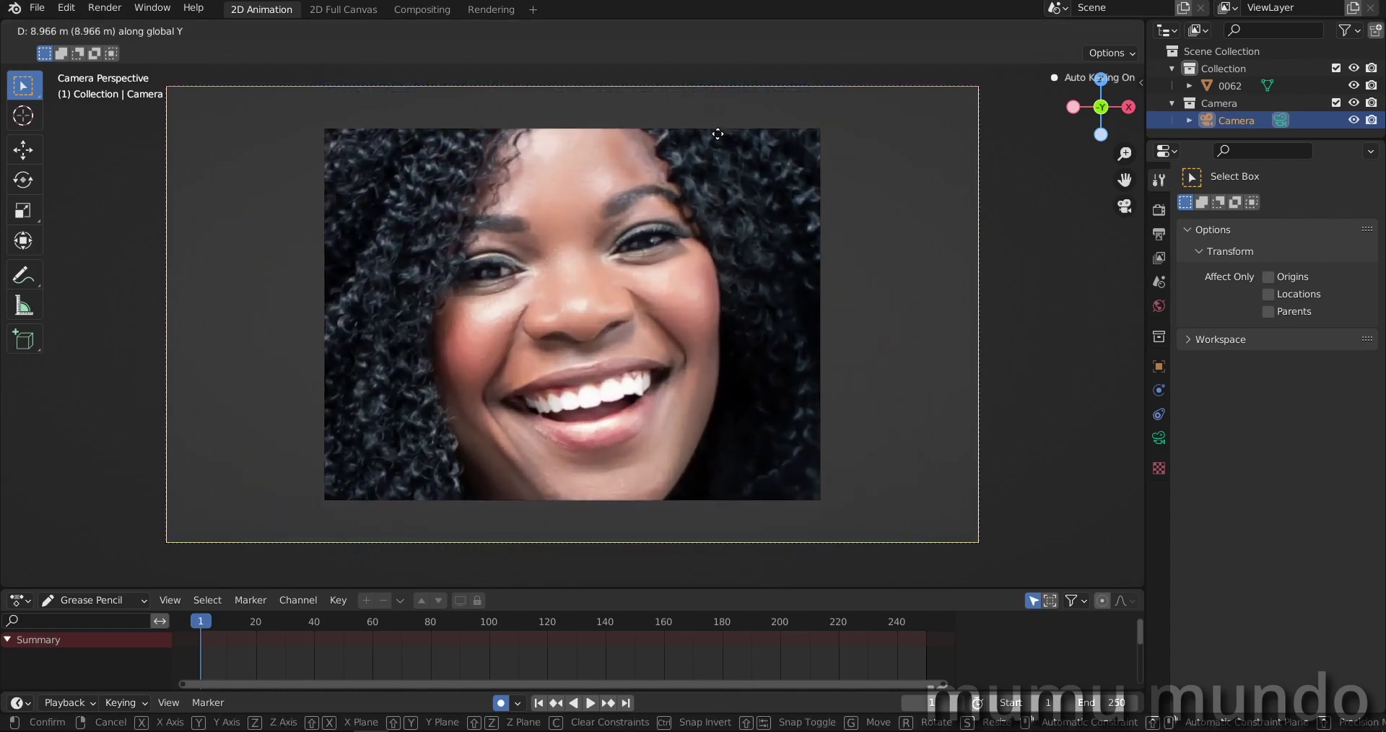
left_click(716, 128)
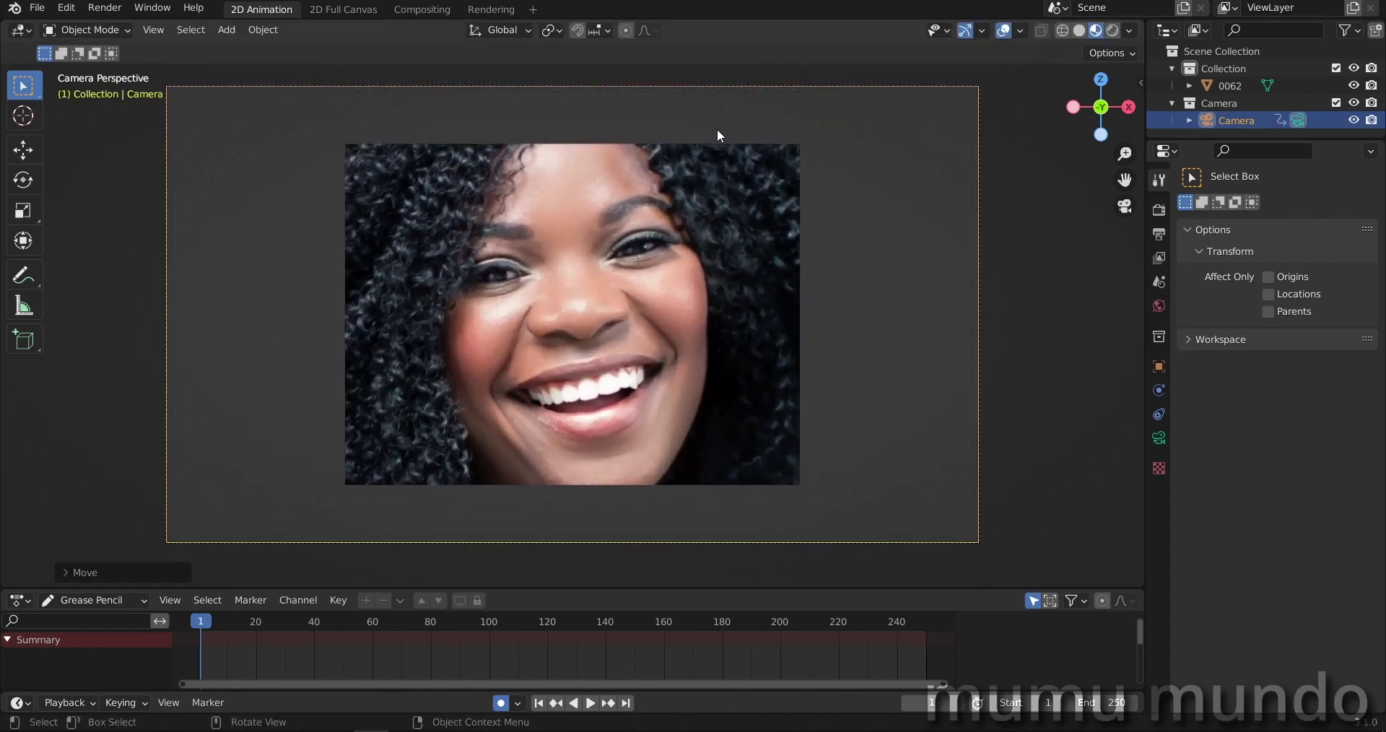
Step: Select the image plane, add the General Shading workspace, and look through the camera in its viewport
left_click(722, 271)
left_click(532, 10)
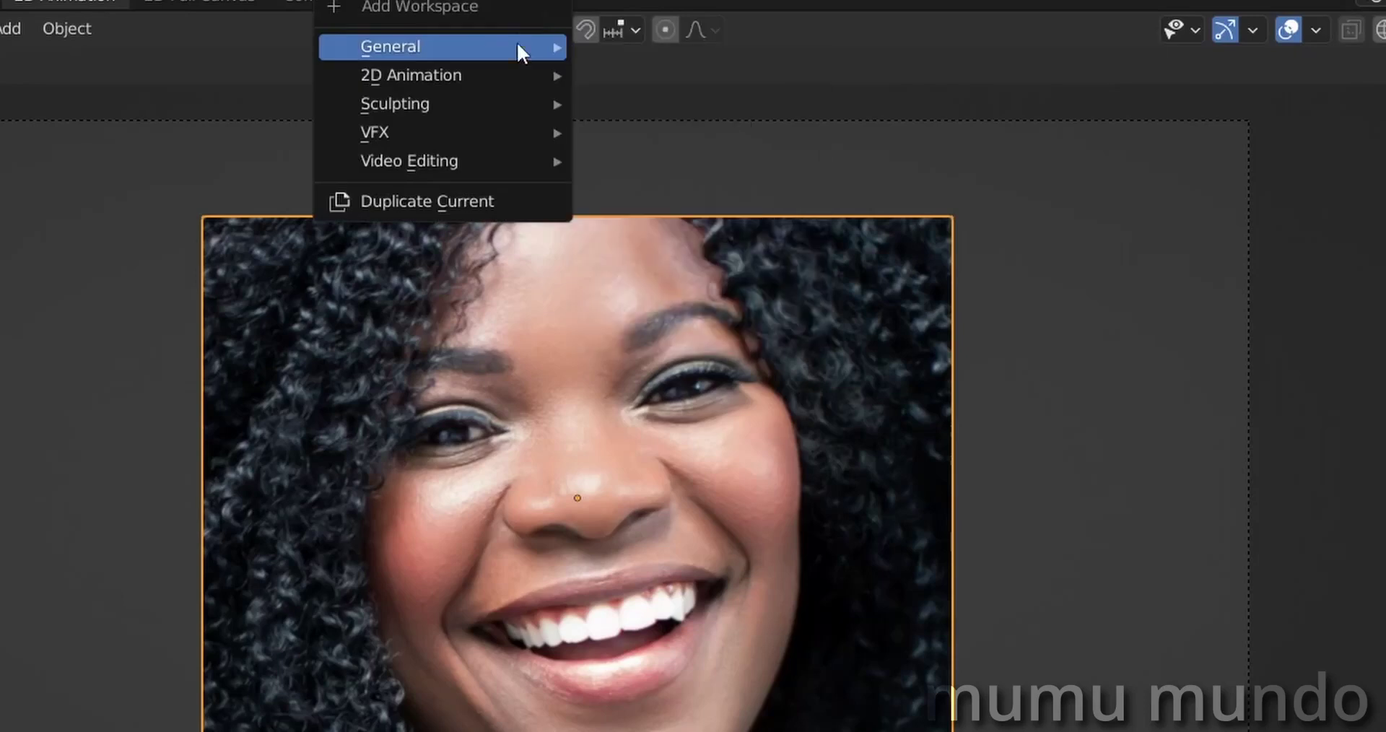
mouse_move(553, 50)
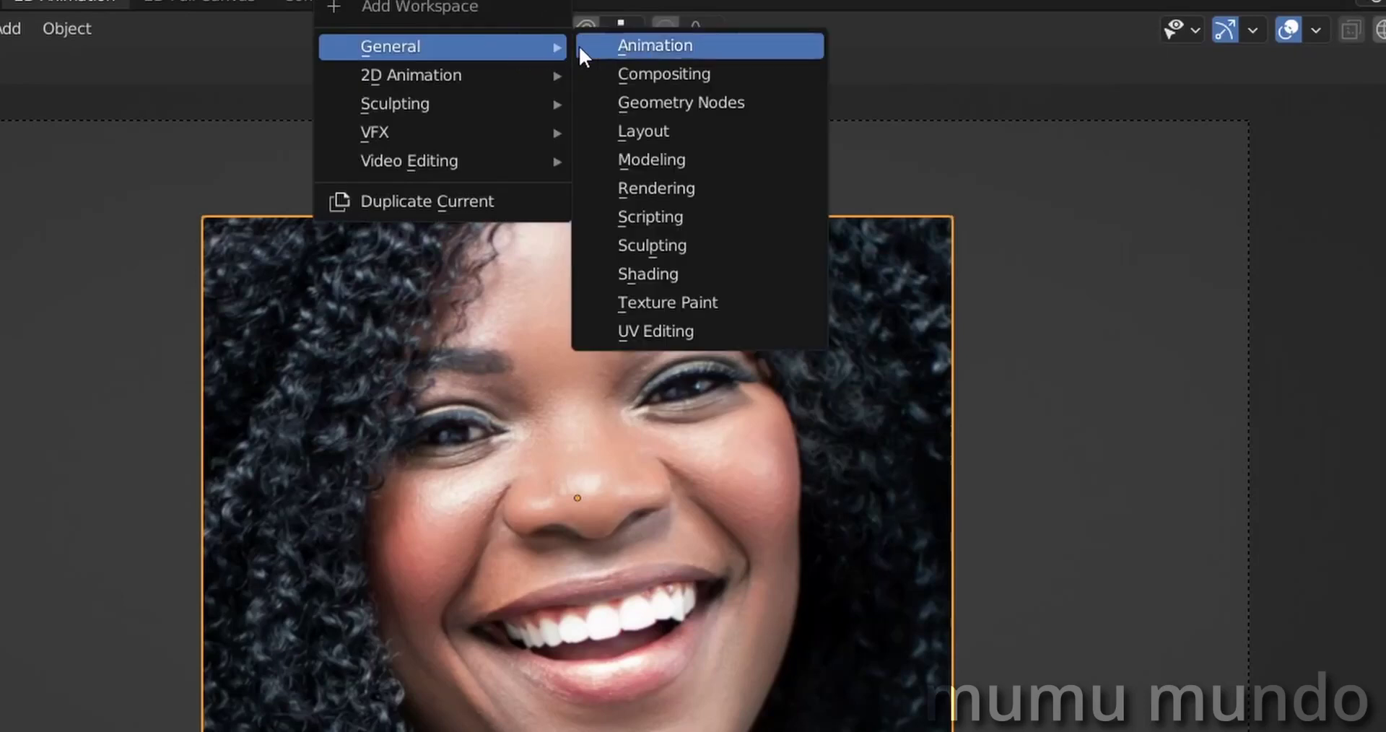
left_click(661, 268)
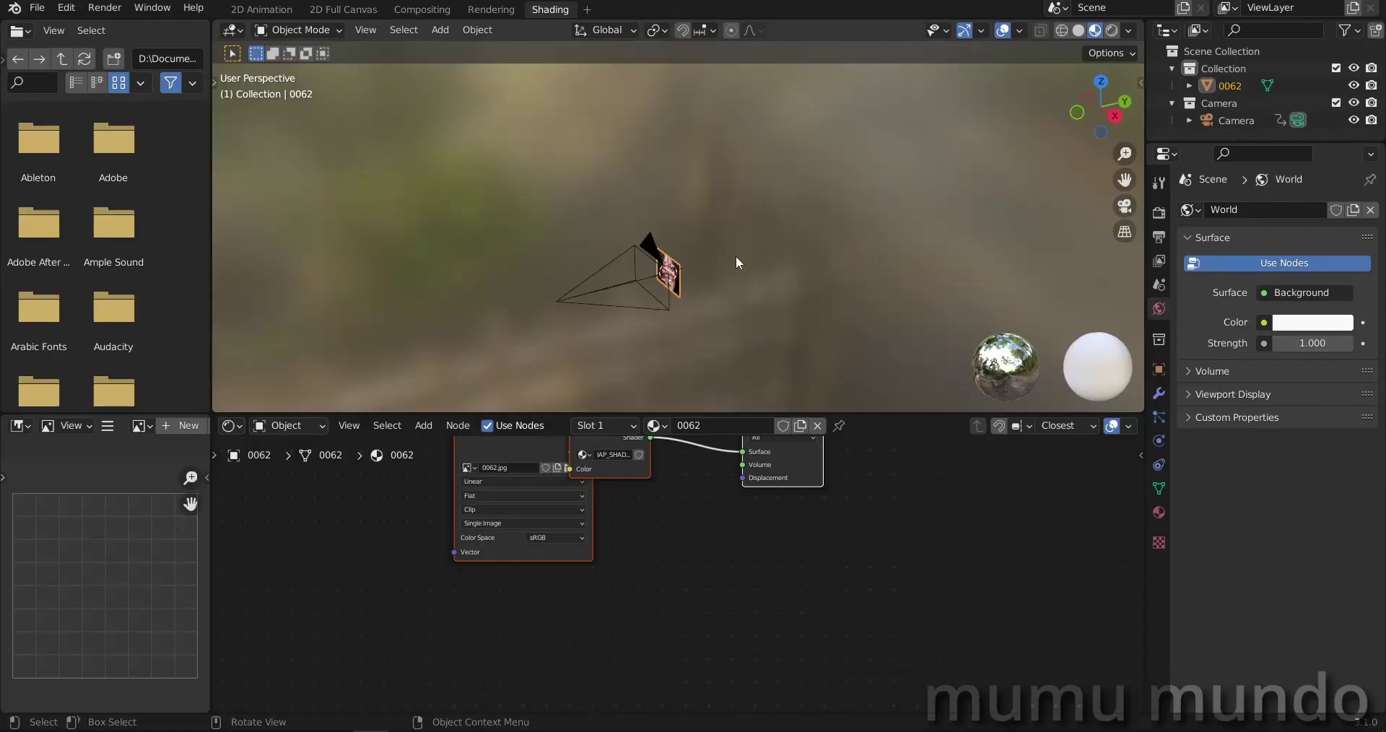
key("KP_0")
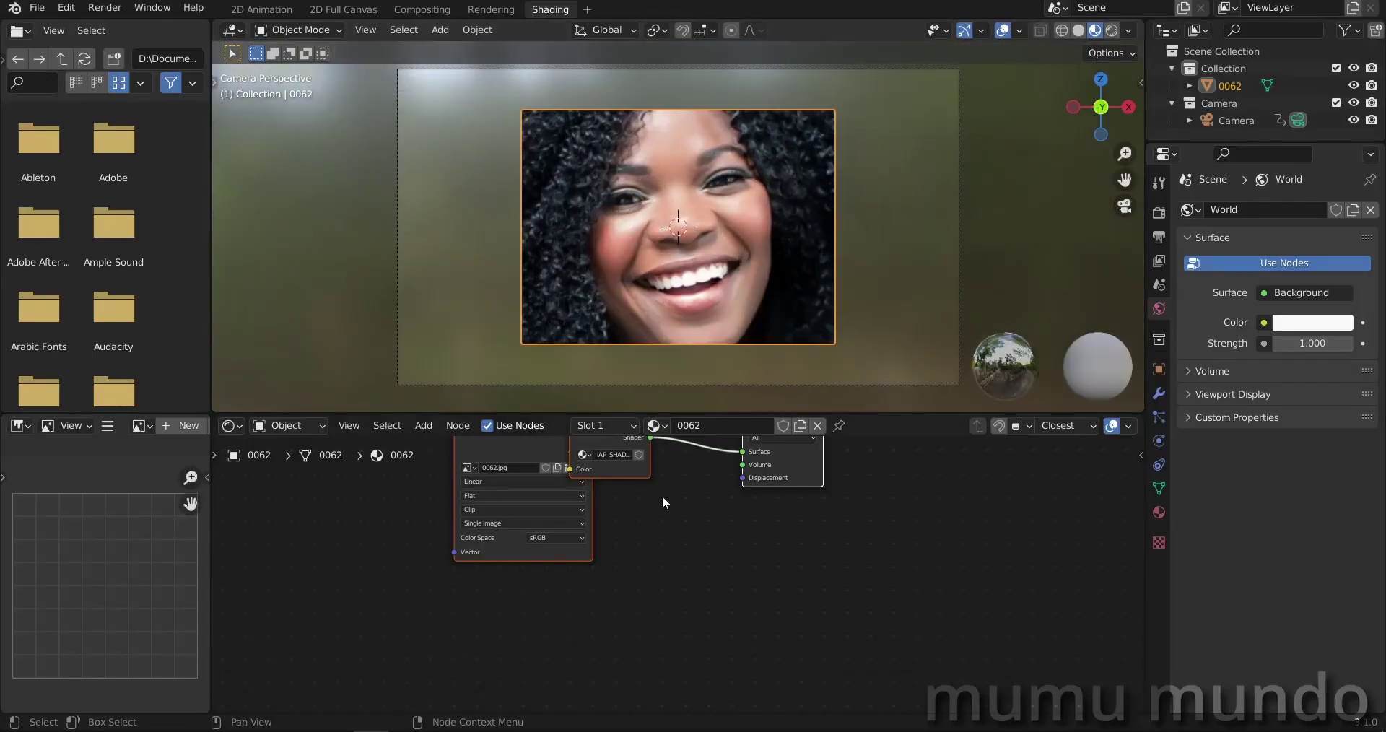
Step: Spread out the plane's material nodes and disconnect the 0062.jpg texture from the IAP_SHADELESS node's Color input
middle_click_drag(682, 530, 674, 607)
left_click(604, 501)
left_click_drag(603, 501, 742, 501)
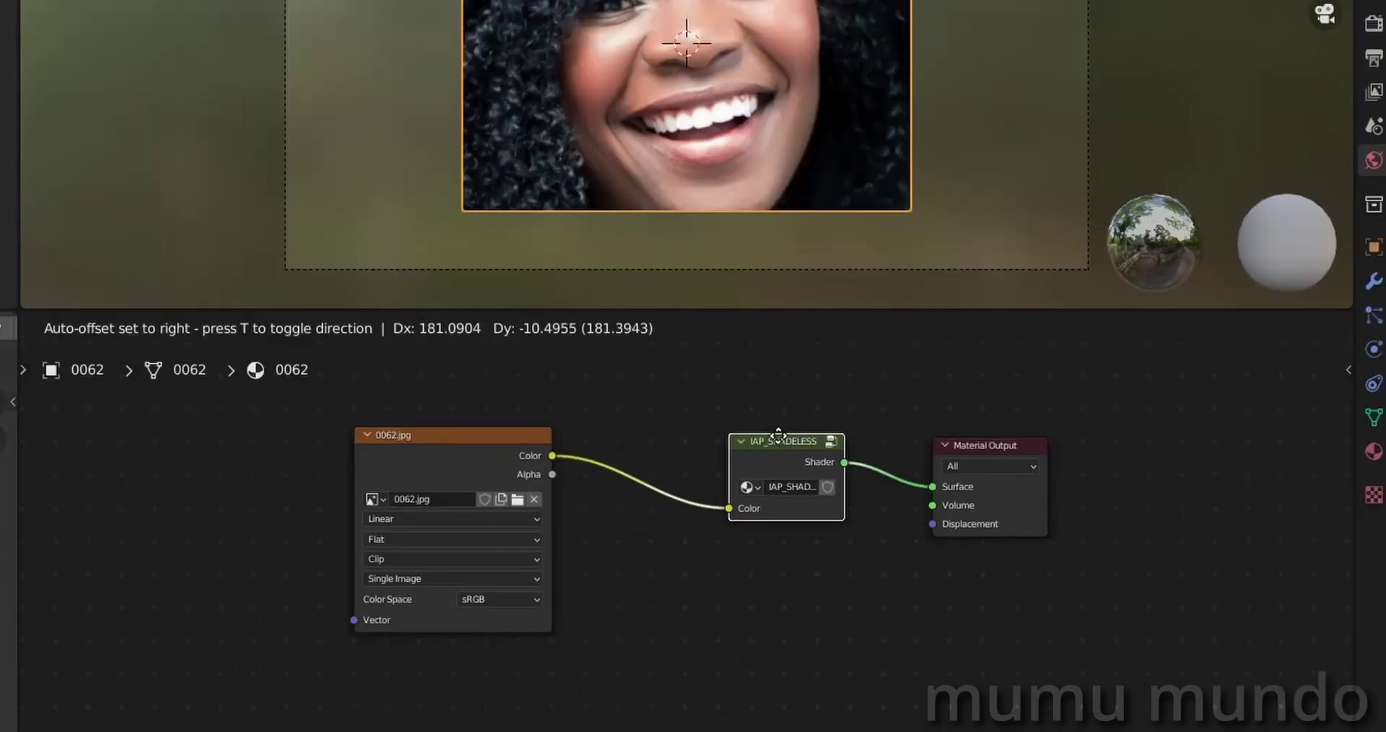
mouse_move(778, 434)
left_mouse_down()
mouse_move(754, 430)
mouse_move(787, 442)
left_mouse_up()
left_click_drag(465, 434, 665, 457)
left_click_drag(933, 498, 781, 471)
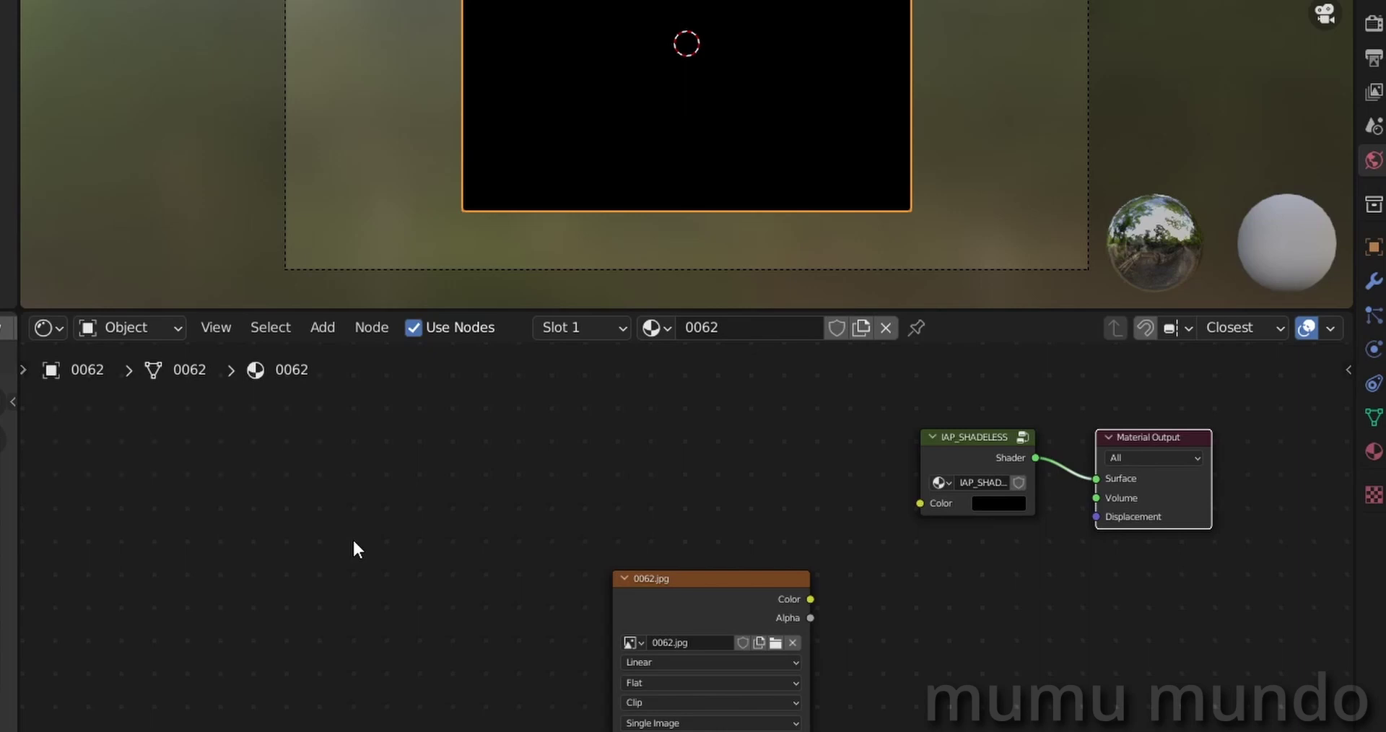
Step: Add a Gradient Texture node and place it above and to the left of the 0062.jpg image node
key("shift+a")
key("s")
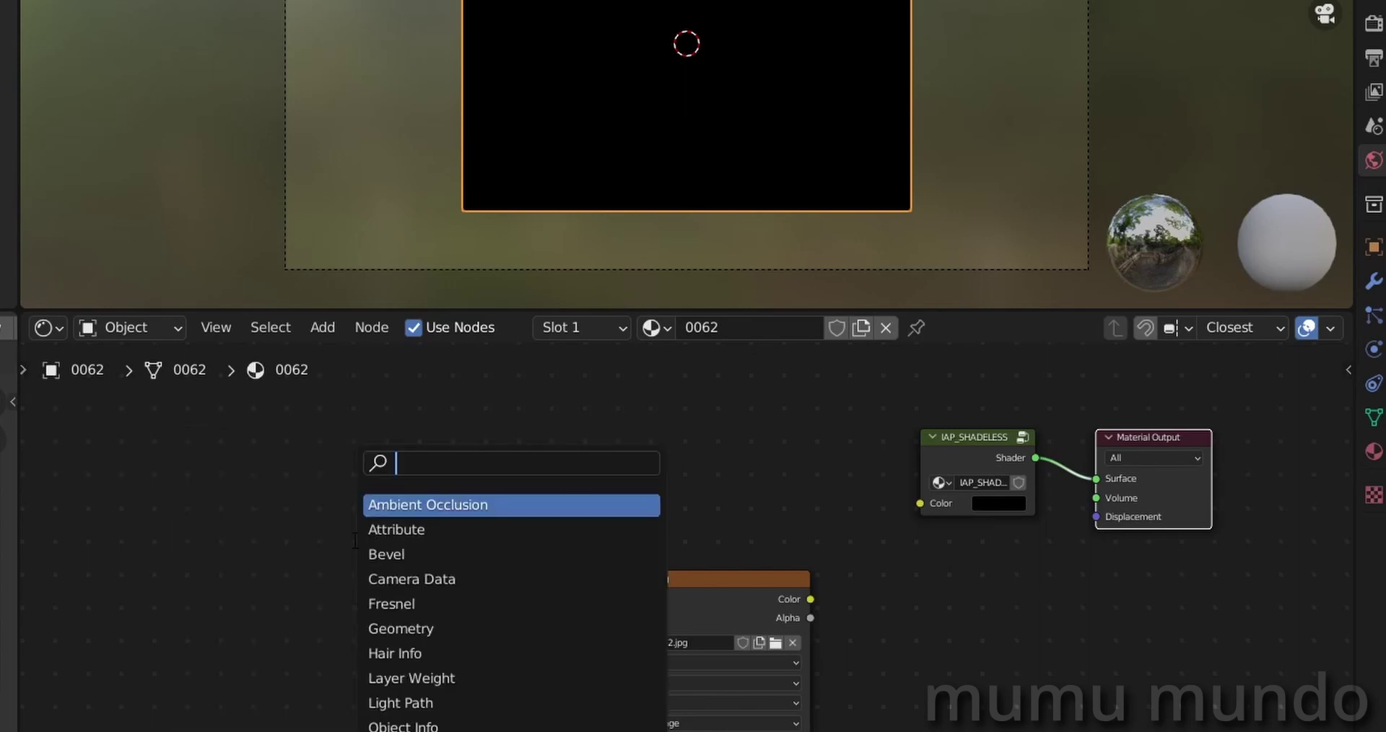
type("gra")
key("Return")
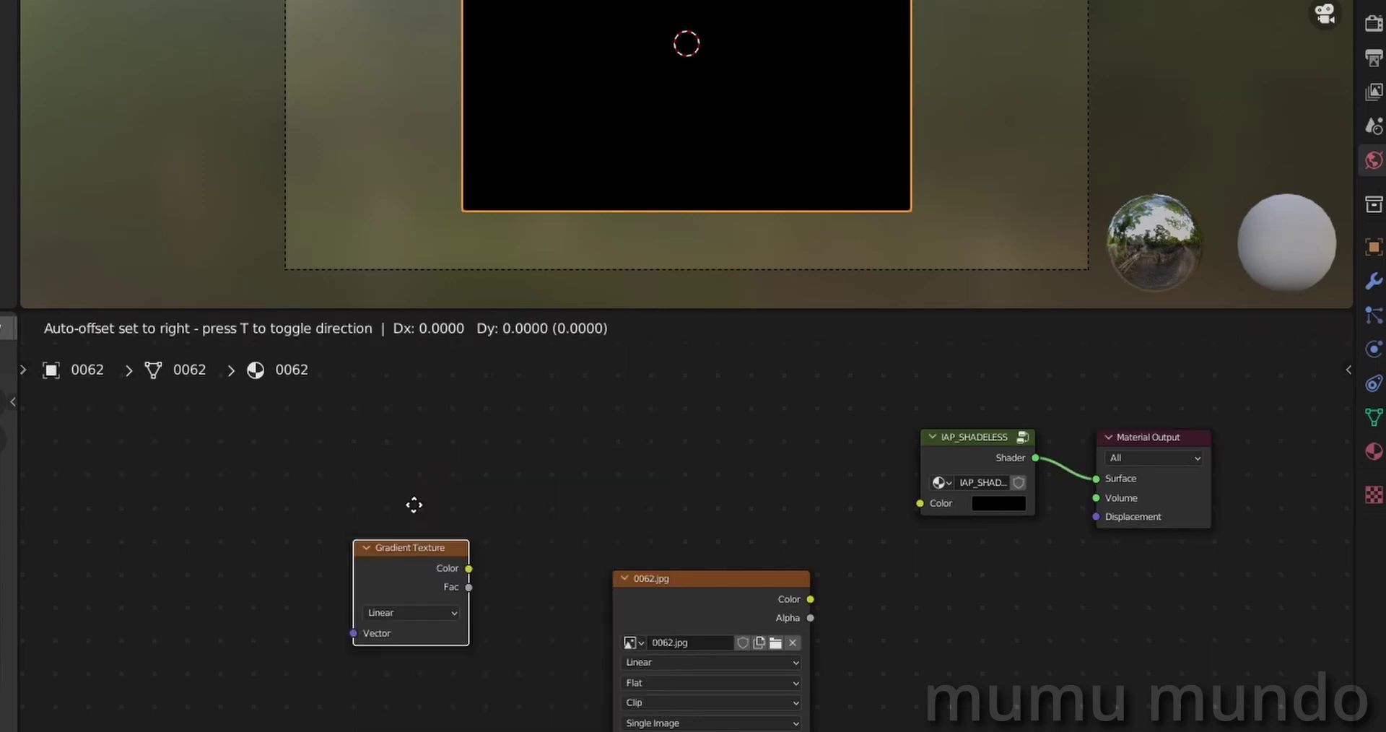
left_click(509, 600)
middle_click_drag(662, 654, 695, 466)
scroll(696, 466, "up", 1)
left_click_drag(557, 449, 565, 433)
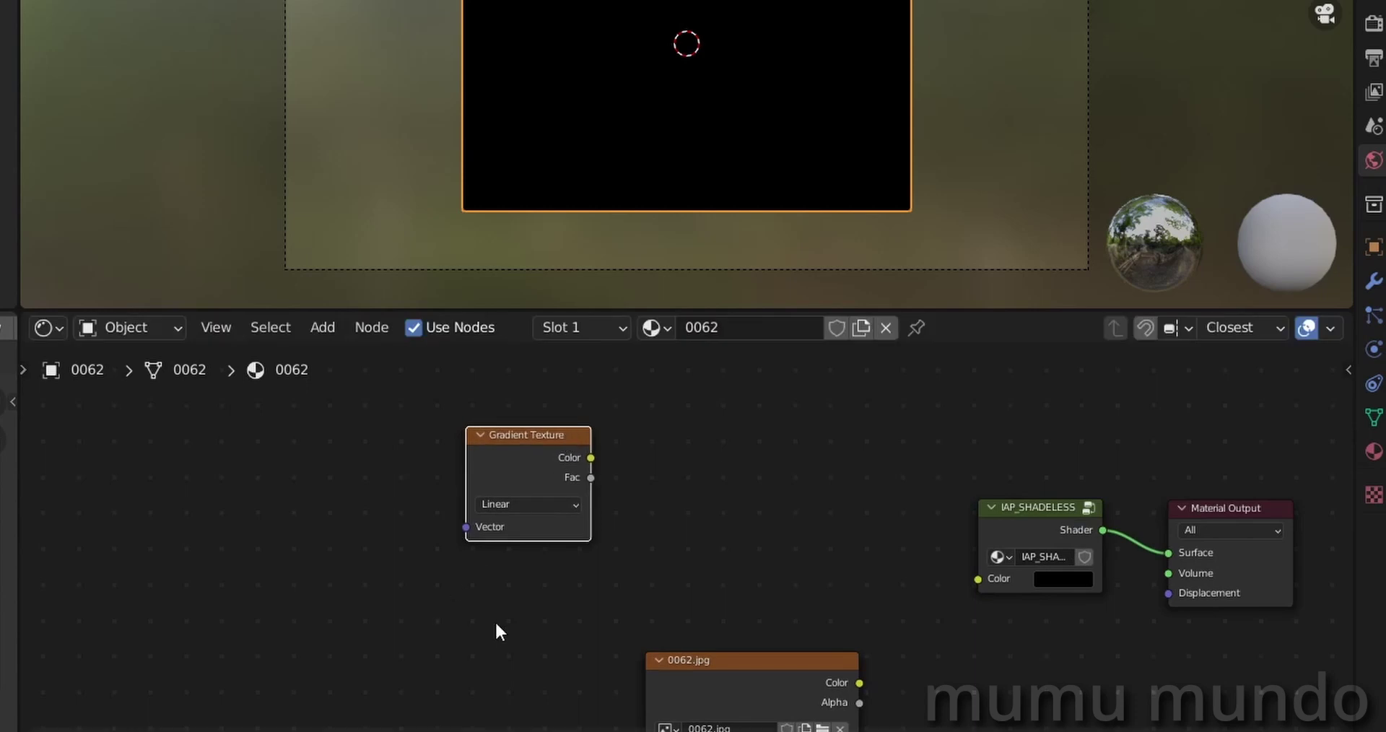
Step: Add a ColorRamp node, feed the Gradient Texture's Color into its Fac, and connect its Color output to the IAP_SHADELESS Color input
key("shift+a")
type("s")
type("COLO")
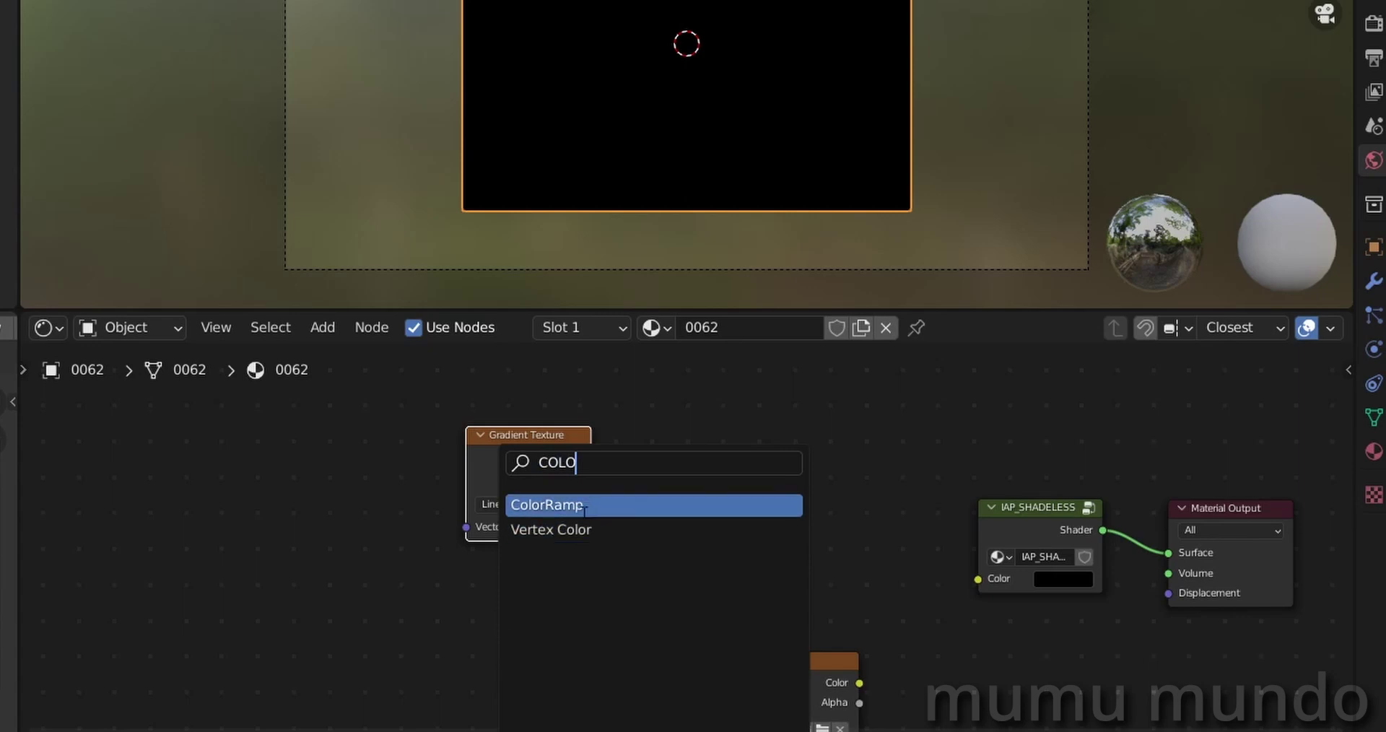
left_click(584, 510)
left_click(730, 304)
middle_click_drag(890, 363, 857, 429)
left_click_drag(548, 512, 592, 639)
left_click_drag(817, 494, 933, 633)
middle_click_drag(734, 426, 737, 421)
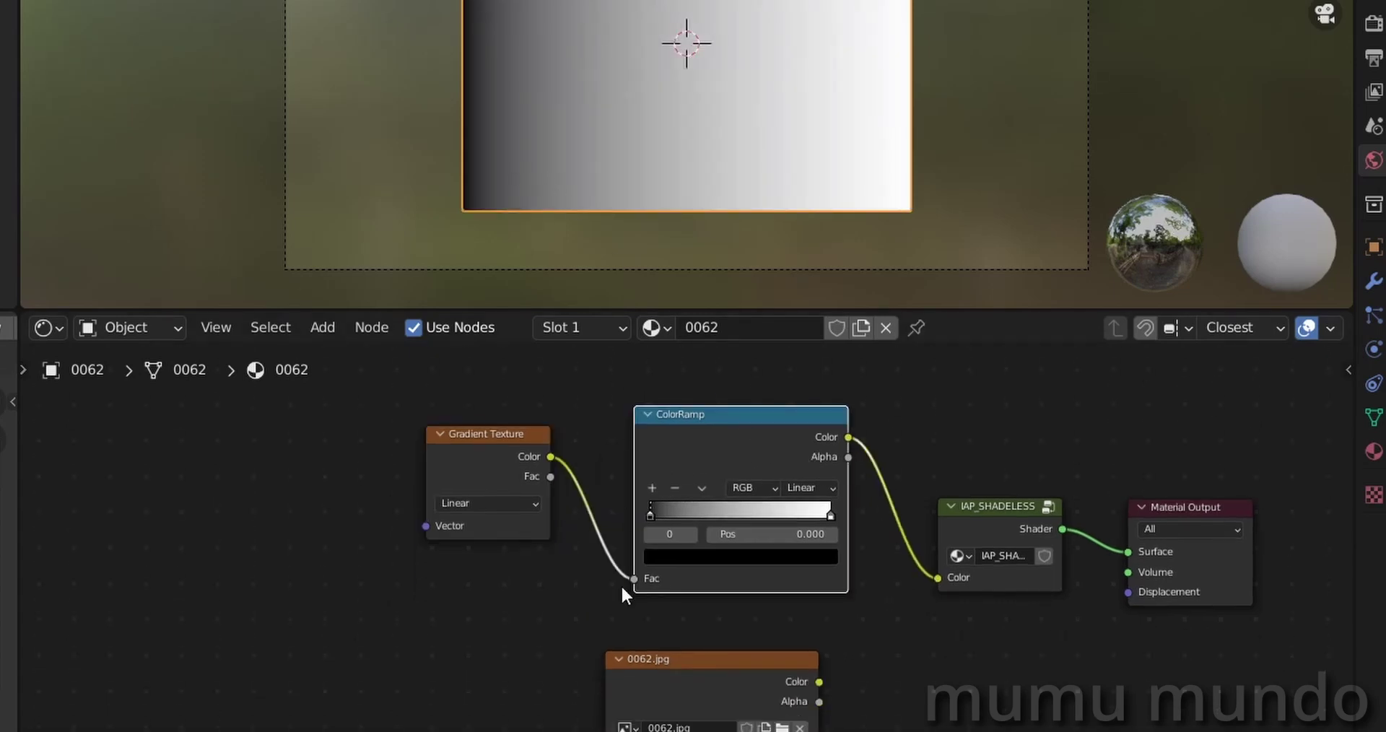
Step: Tighten the black-to-white blend by moving the ColorRamp's black stop near the middle and its white stop to 0.622
left_click_drag(651, 515, 732, 516)
left_click_drag(826, 519, 744, 520)
left_click(817, 518)
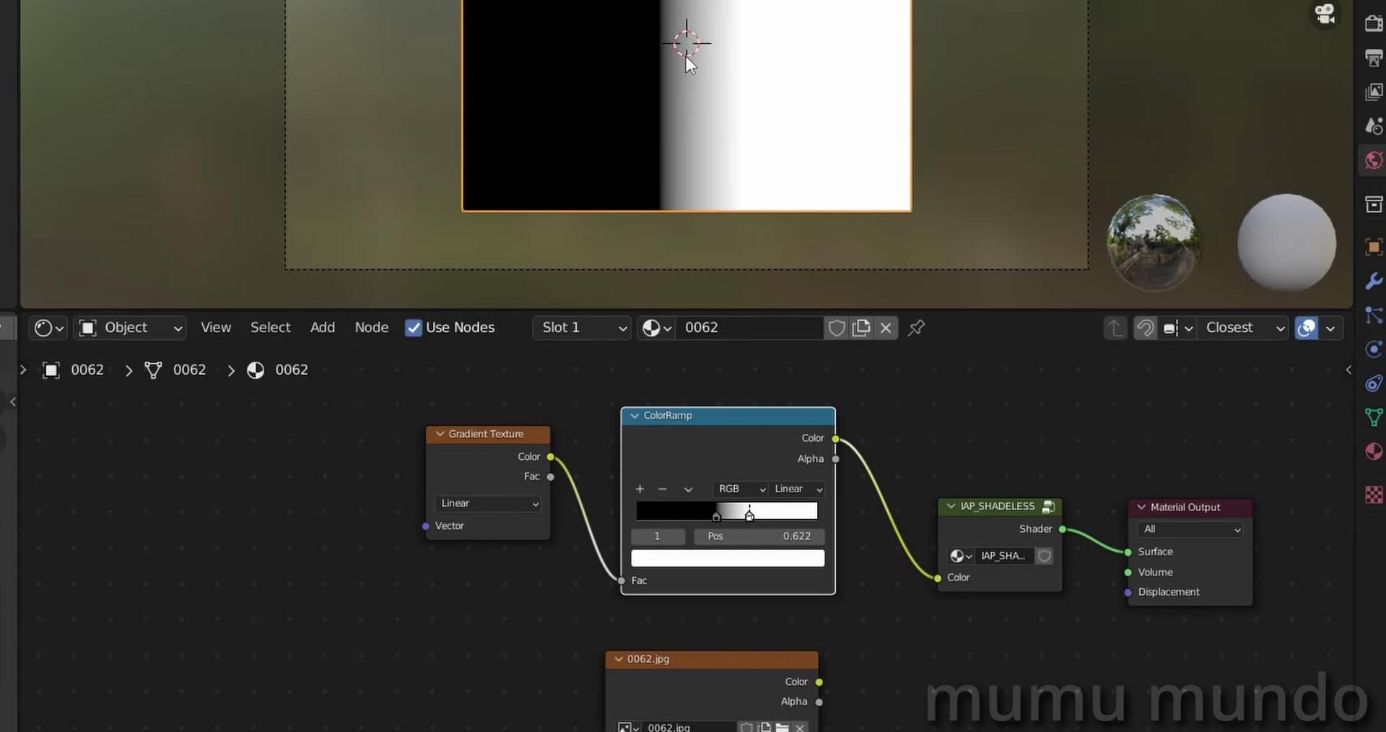
scroll(887, 663, "down", 1)
mouse_move(870, 683)
middle_mouse_down()
mouse_move(901, 635)
mouse_move(890, 673)
middle_mouse_up()
Step: Check that the Node Wrangler add-on is enabled, then use it to add Mapping and Texture Coordinate nodes to the Gradient Texture
left_click_drag(520, 426, 504, 450)
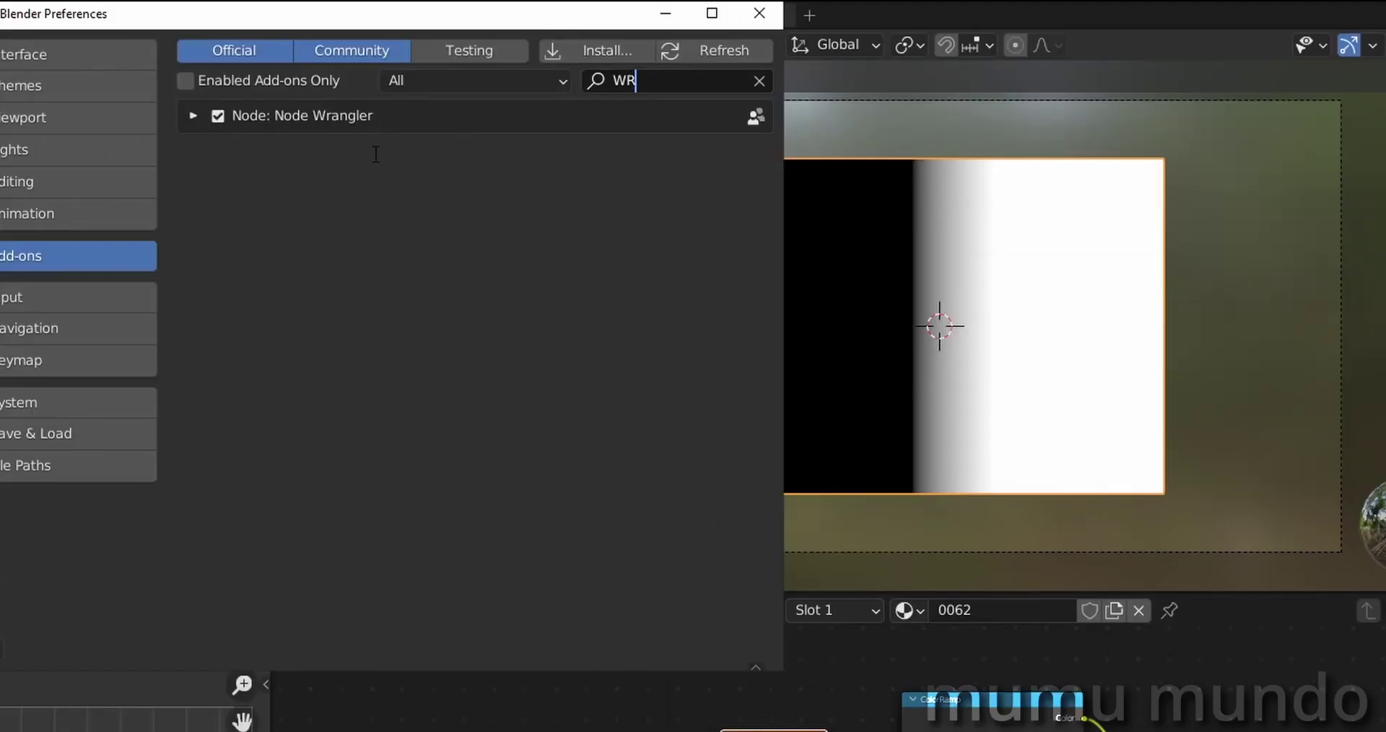
left_click(759, 13)
mouse_move(522, 460)
left_mouse_down()
mouse_move(523, 434)
mouse_move(523, 452)
left_mouse_up()
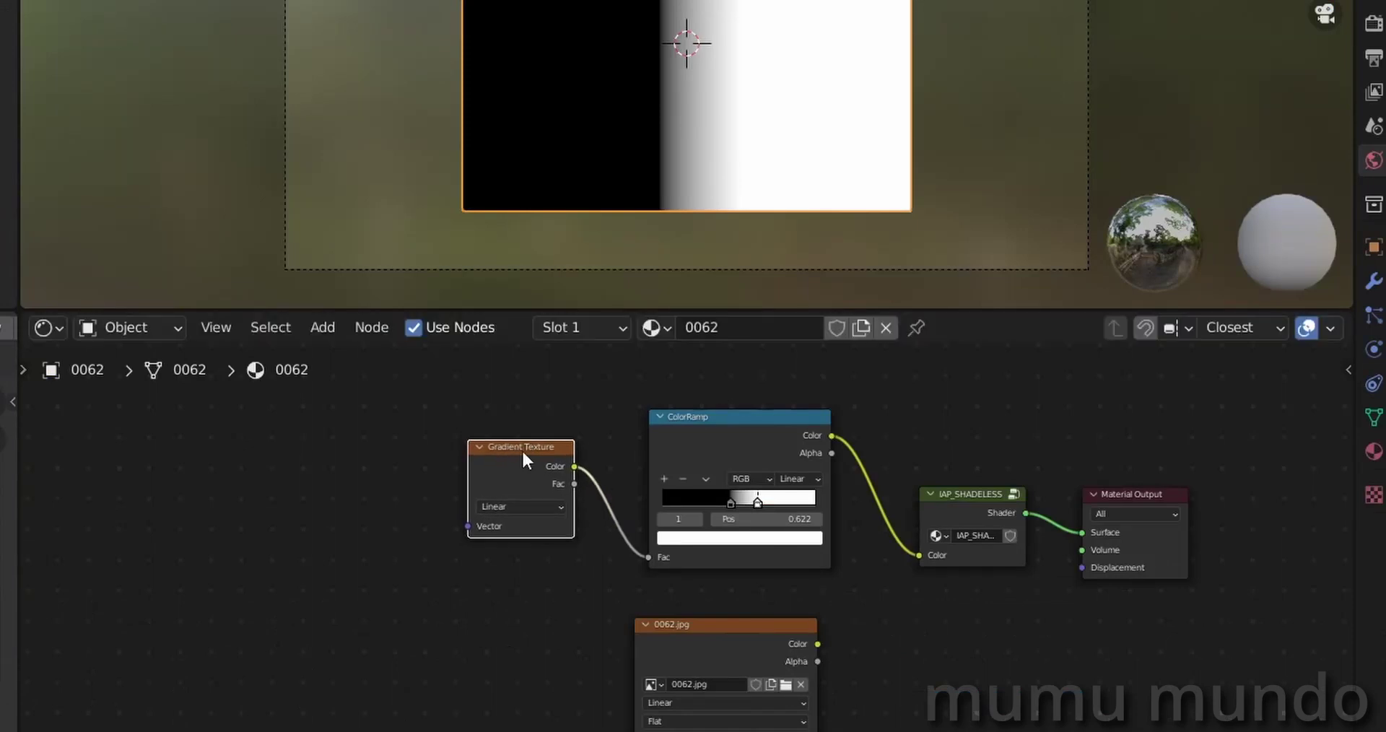
key("ctrl+t")
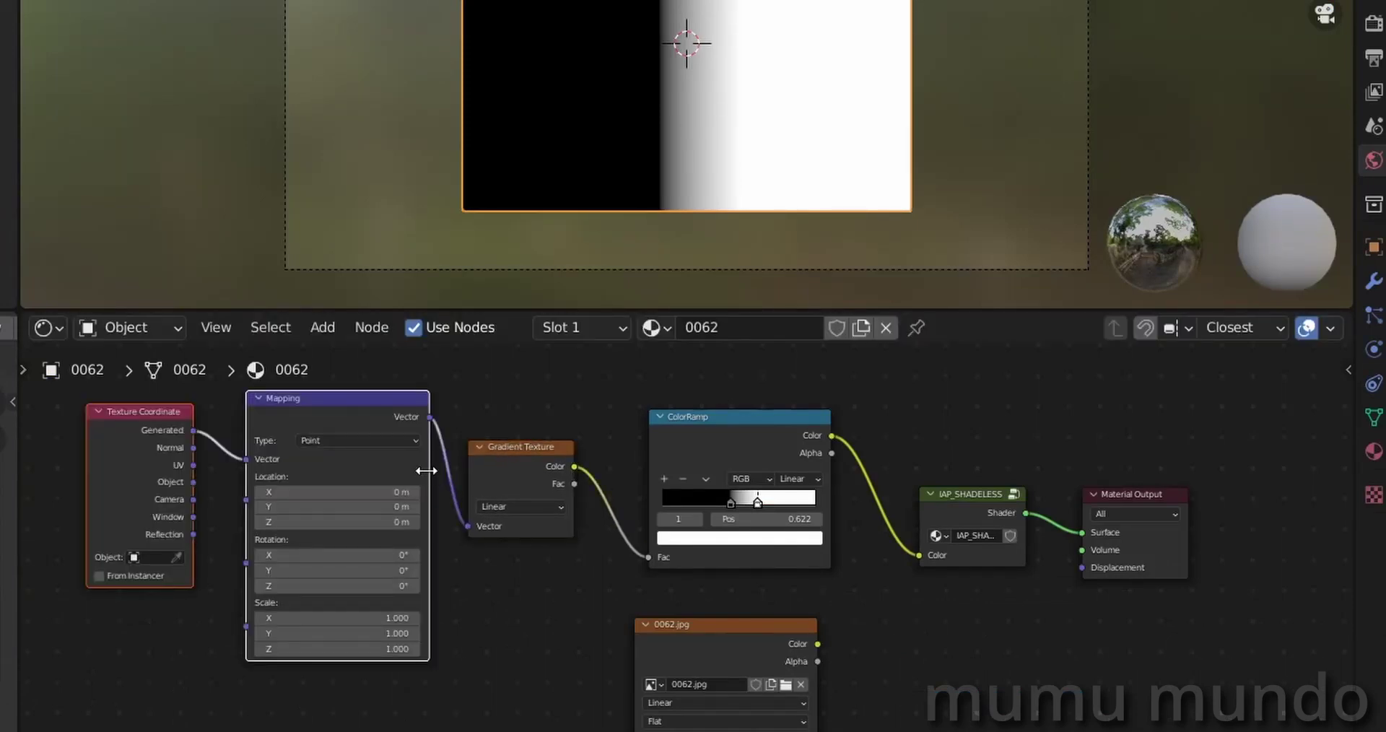
left_click_drag(525, 449, 548, 449)
middle_click_drag(498, 573, 723, 599)
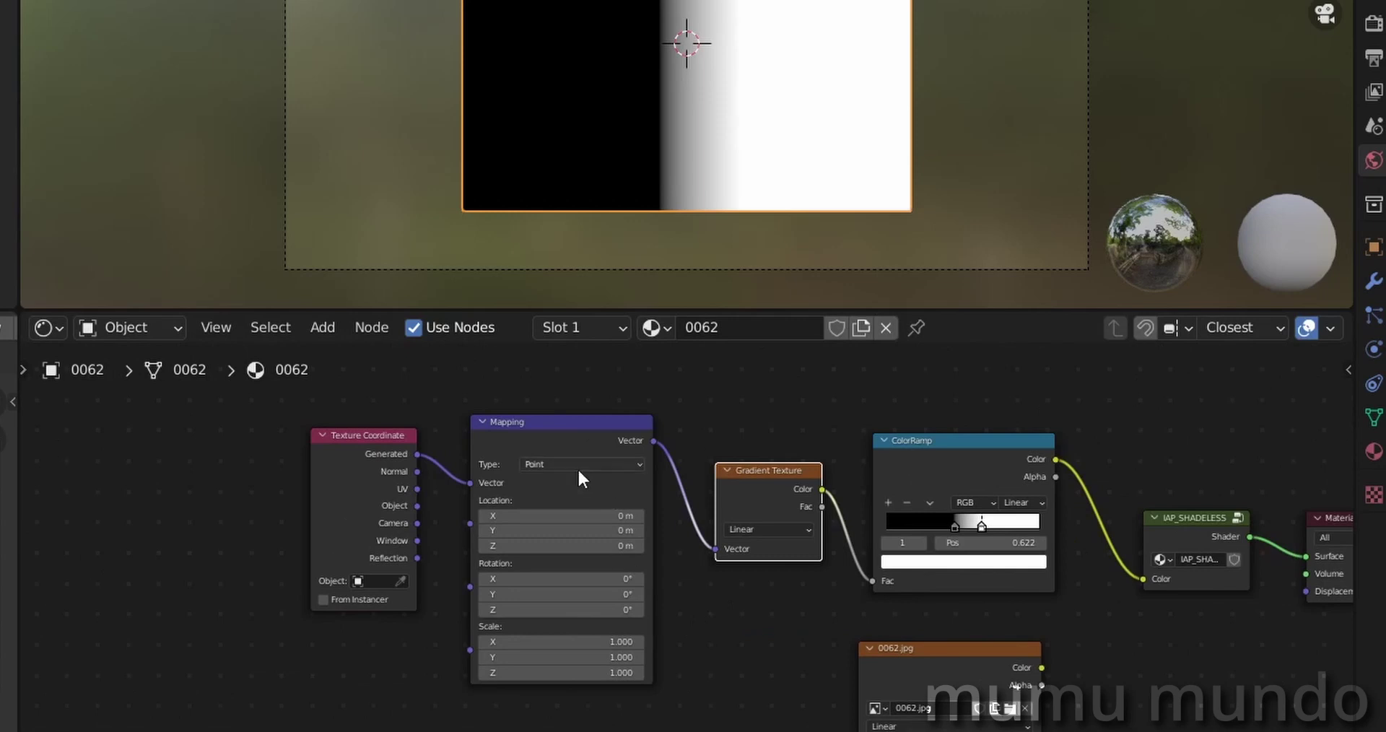
Step: Adjust the placement of the Mapping and Texture Coordinate nodes ahead of the Gradient Texture
scroll(553, 466, "up", 2)
middle_click_drag(690, 397, 721, 488)
scroll(721, 488, "up", 1)
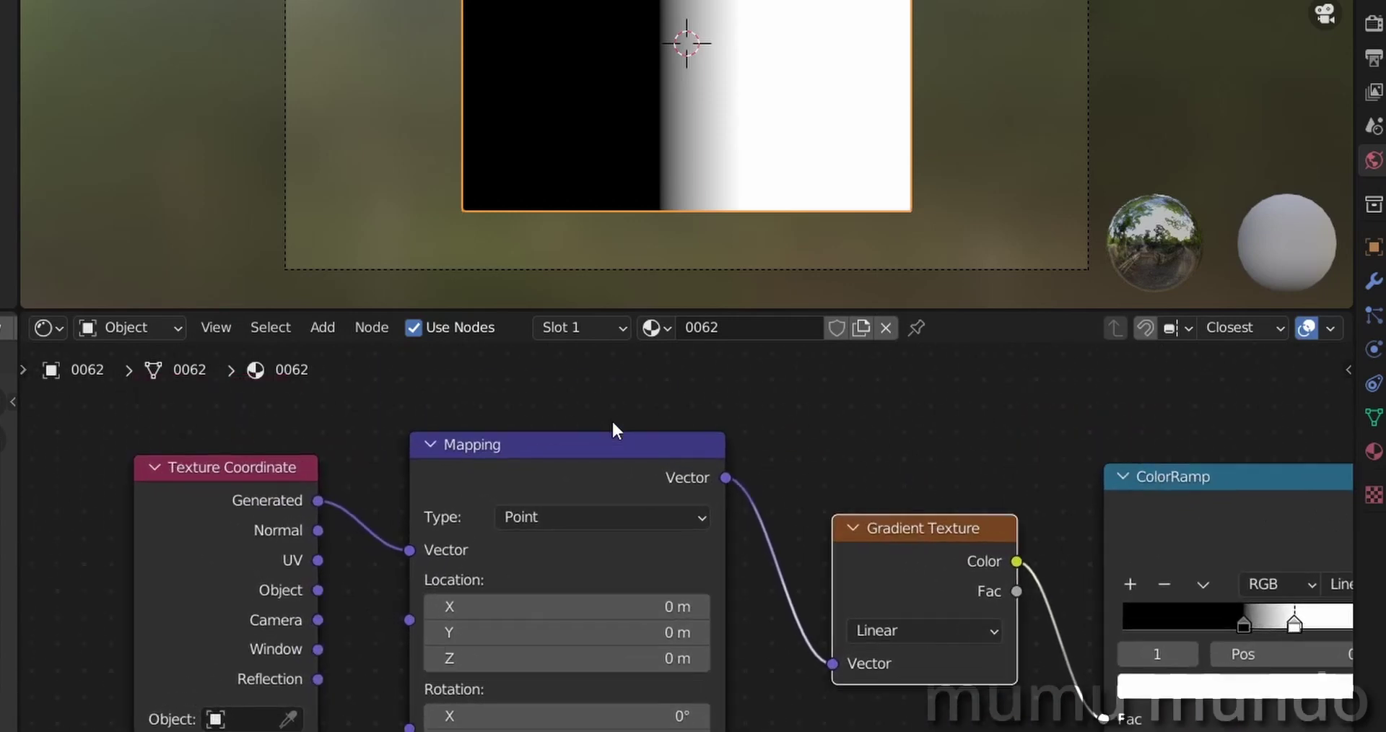
mouse_move(648, 449)
left_mouse_down()
mouse_move(670, 485)
mouse_move(700, 454)
mouse_move(622, 482)
mouse_move(671, 439)
mouse_move(671, 458)
mouse_move(655, 431)
mouse_move(650, 464)
mouse_move(660, 448)
left_mouse_up()
left_click_drag(266, 467, 258, 481)
scroll(376, 492, "down", 2)
middle_click_drag(404, 449, 408, 386)
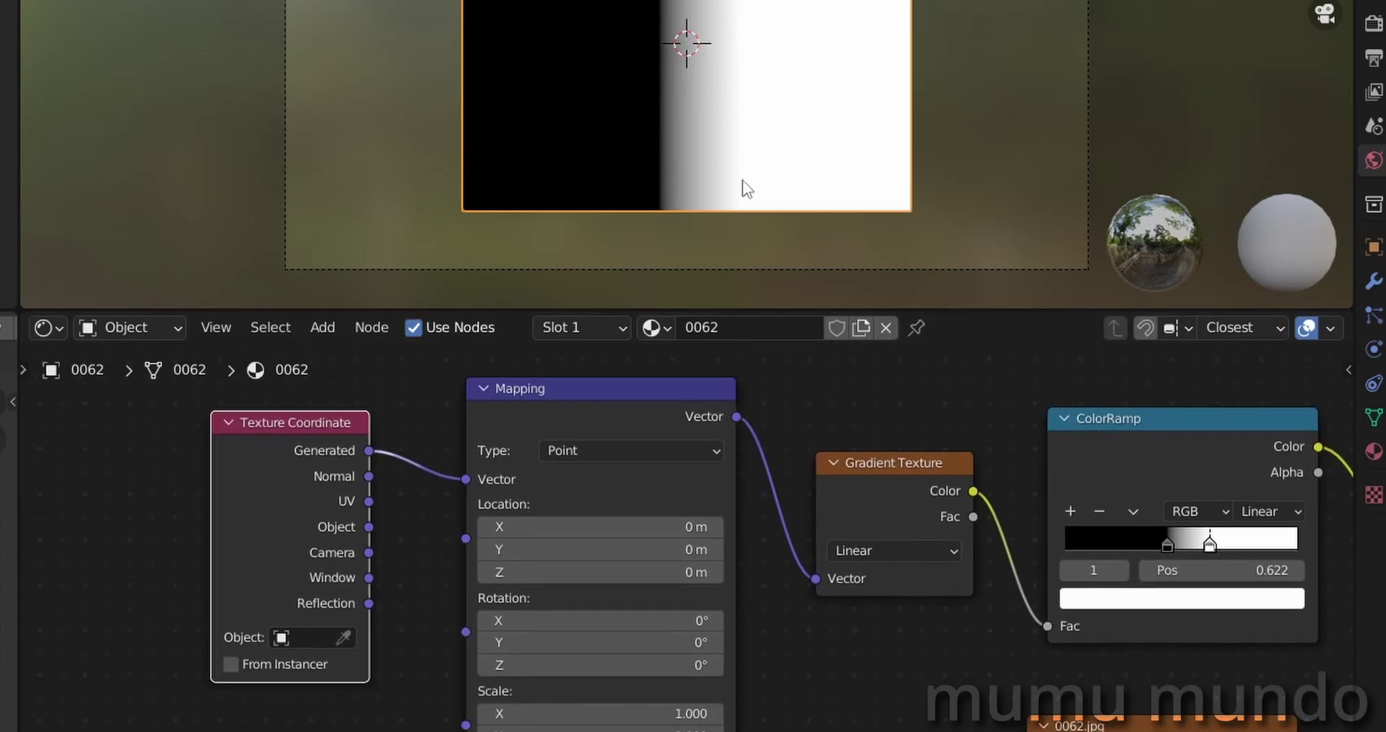
left_click_drag(634, 403, 625, 398)
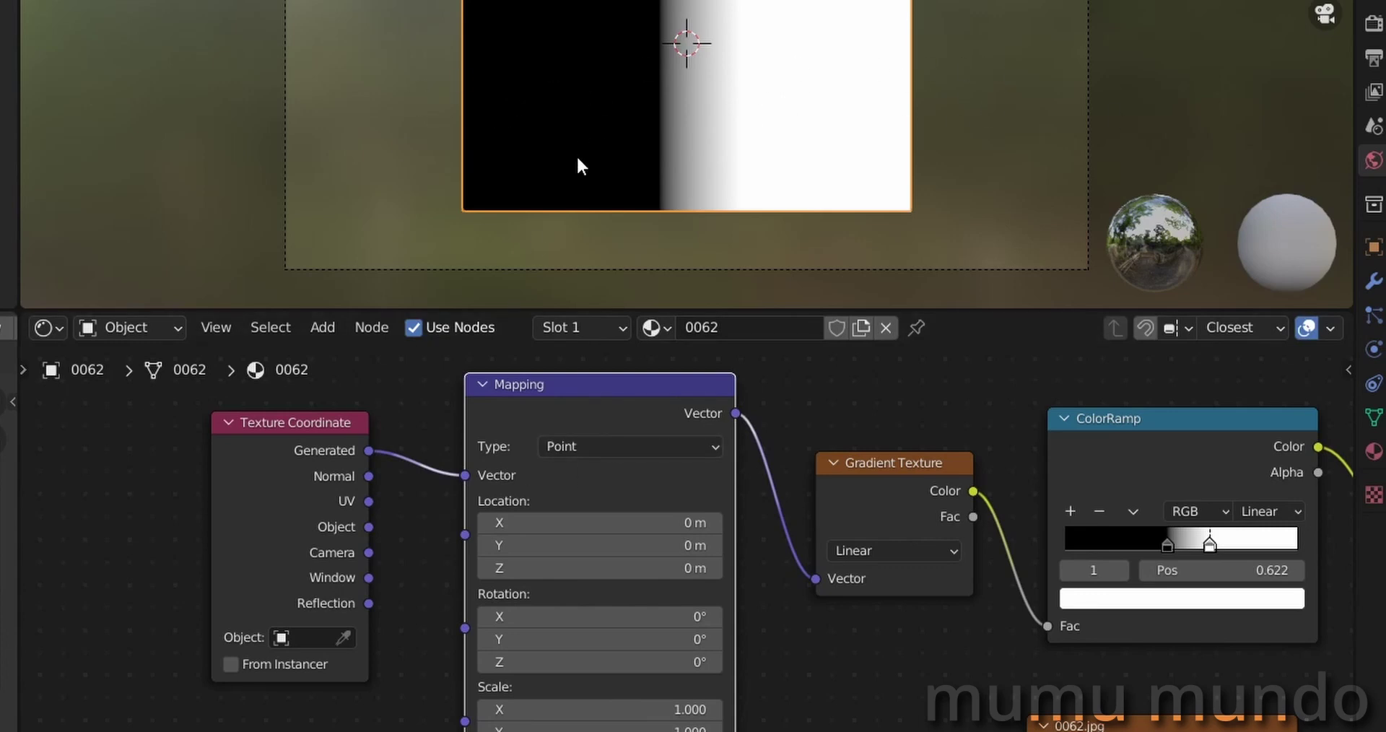
left_click_drag(295, 426, 284, 408)
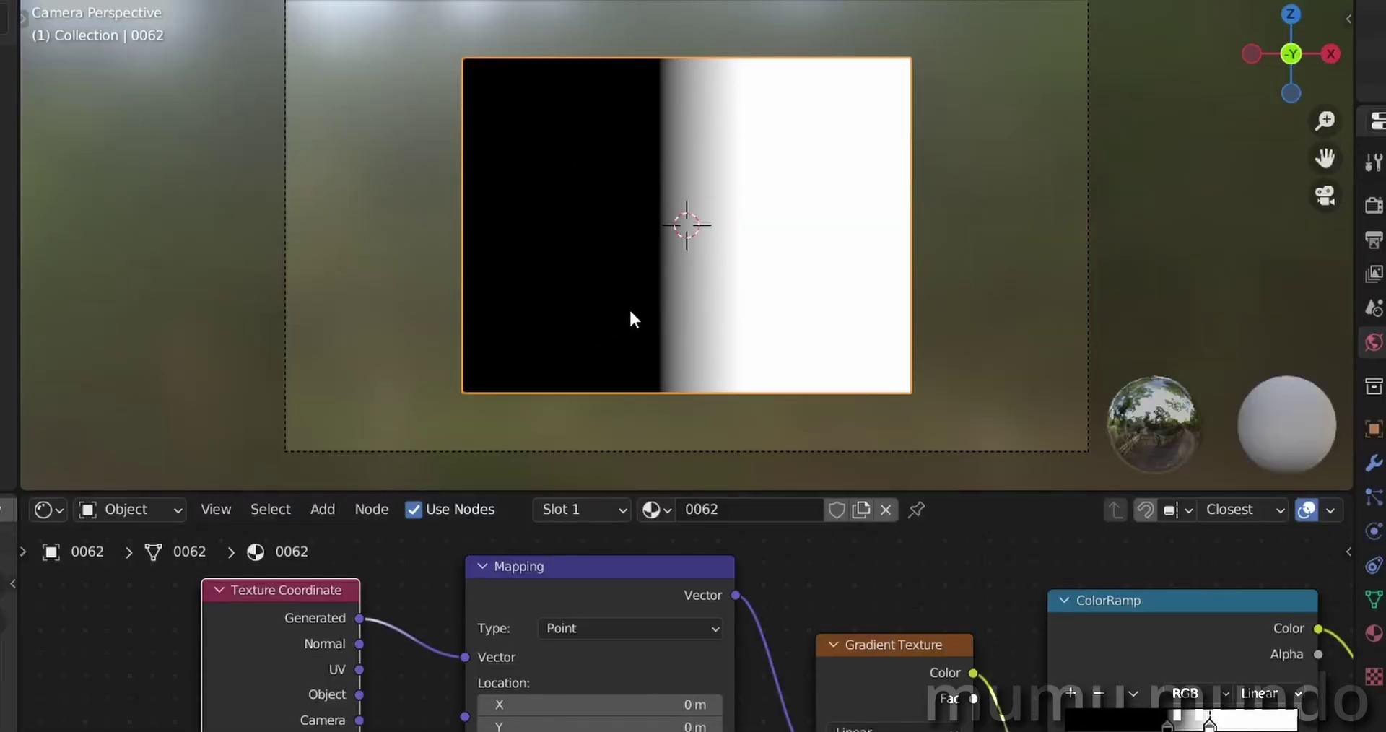
Step: Add an Arrows empty at the plane's center and scale it down slightly
key("shift+a")
mouse_move(599, 554)
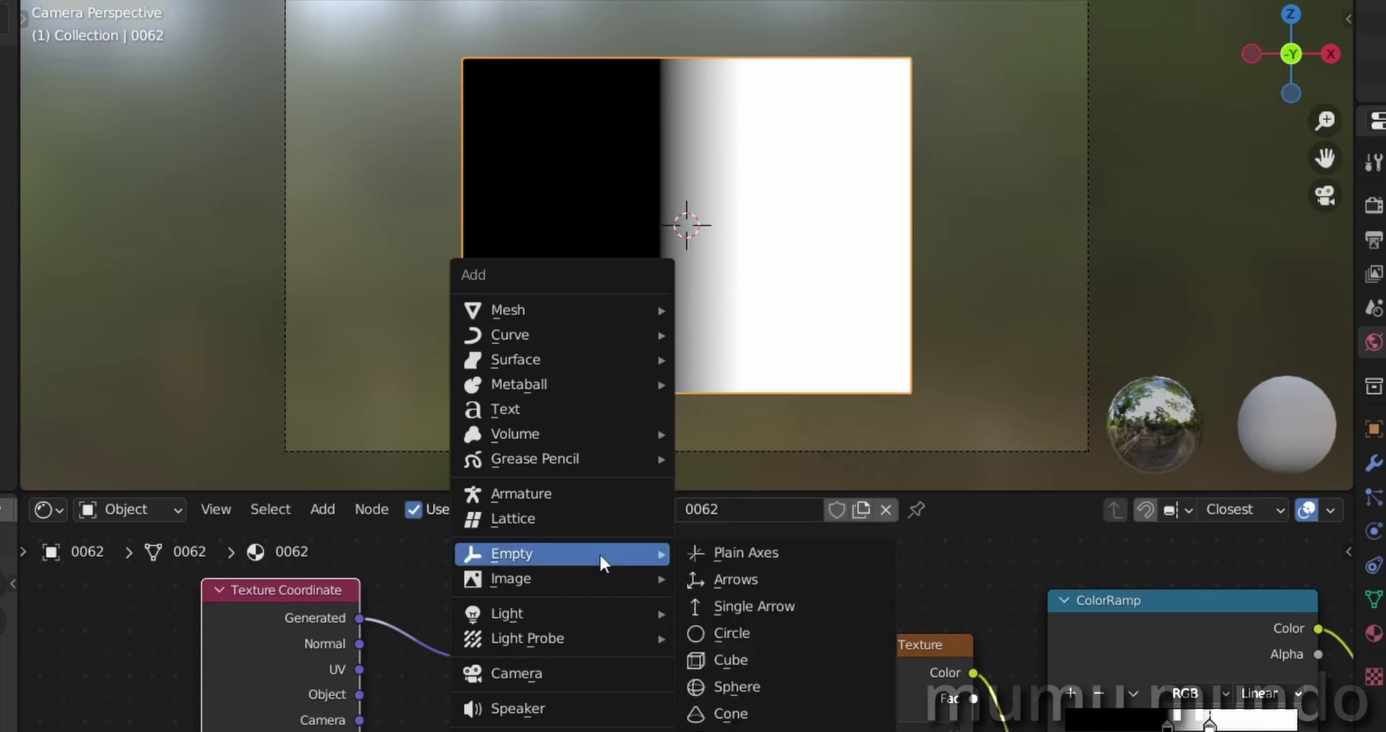
left_click(708, 581)
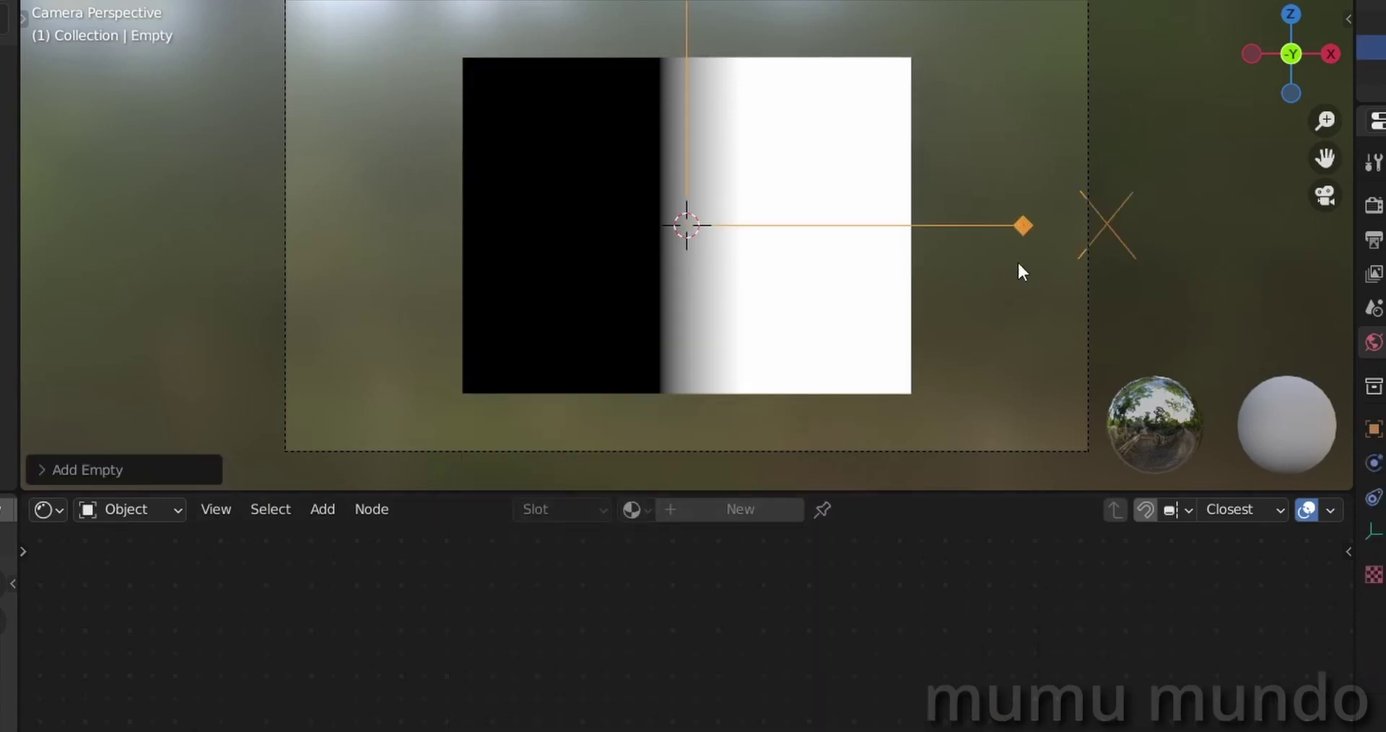
key("s")
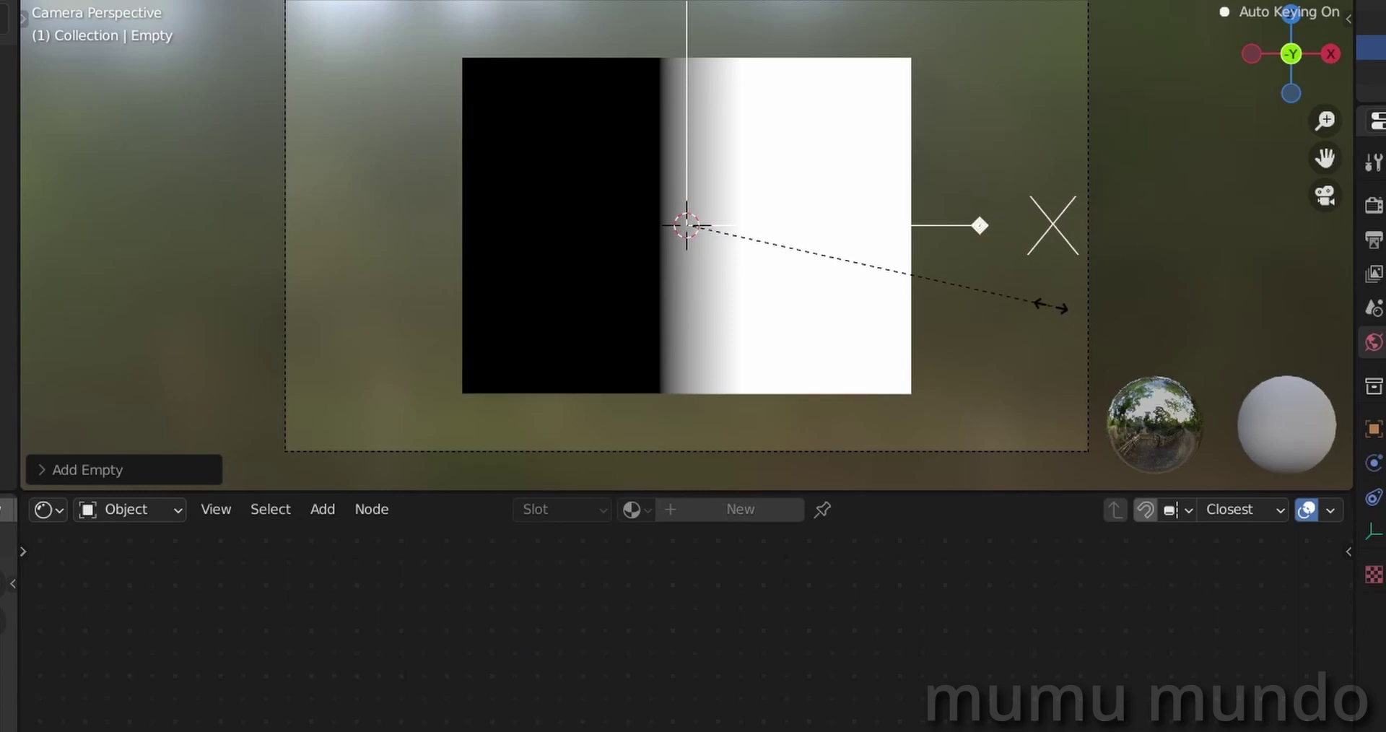
left_click(995, 265)
Step: On the plane's material, connect the Texture Coordinate's Object output to the Mapping Vector and choose the empty as its reference object
left_click(741, 352)
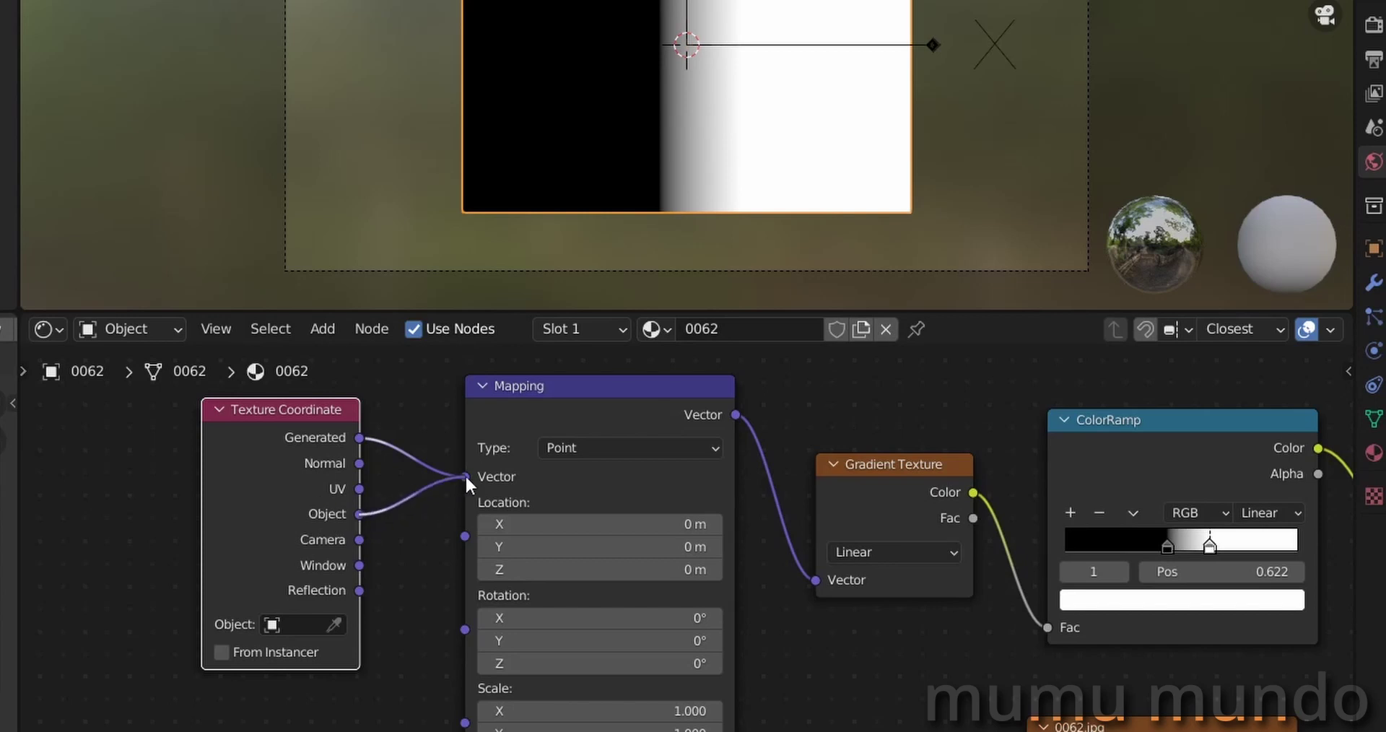
left_click_drag(464, 475, 465, 474)
left_click(336, 625)
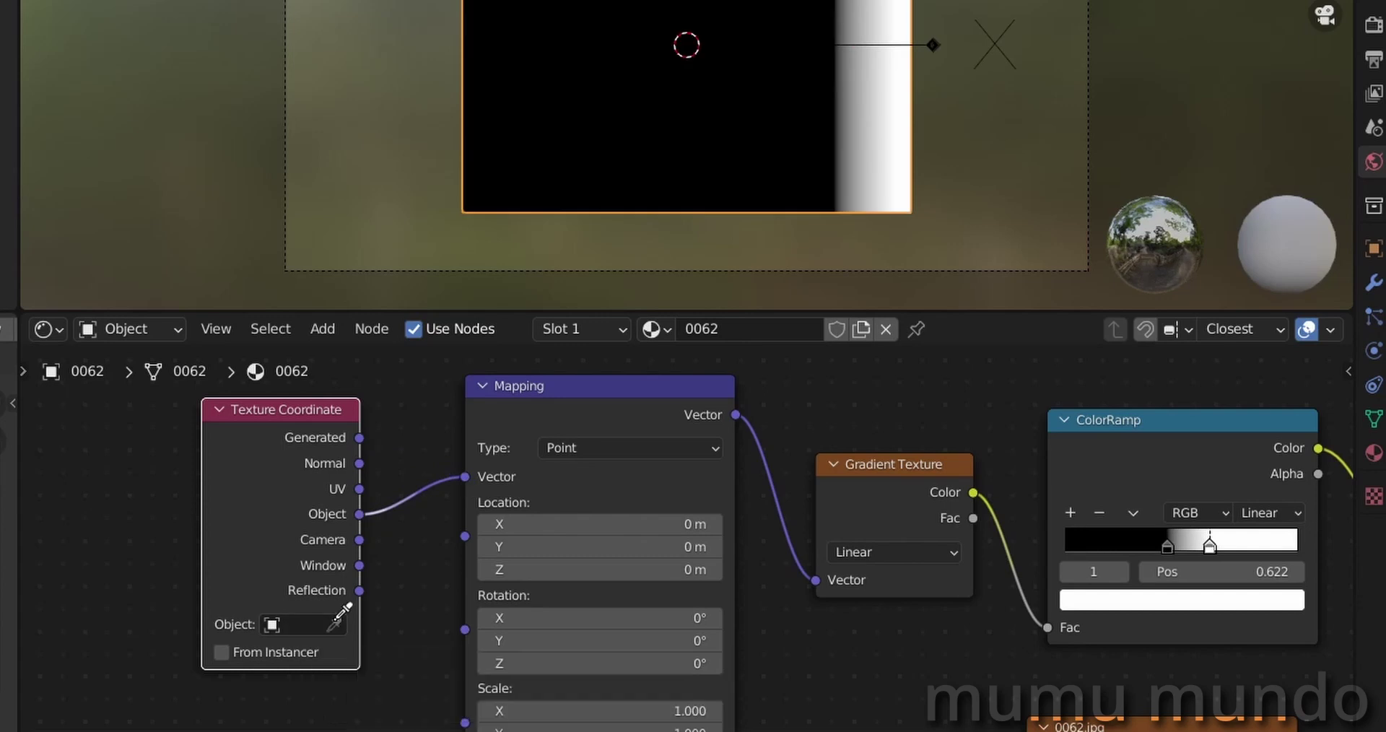
left_click(934, 217)
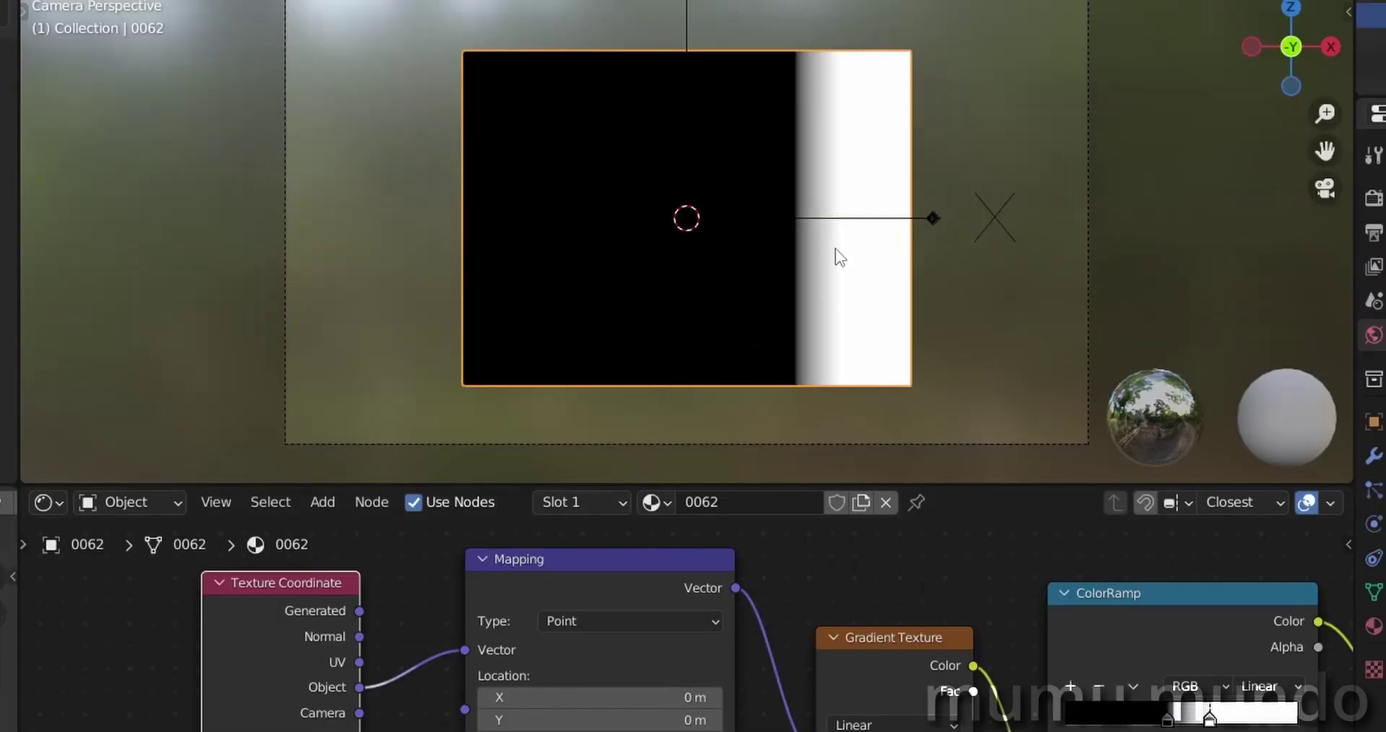
Step: Try moving the Arrows empty across the plane to test how it shifts the gradient, and reselect the plane
left_click(787, 218)
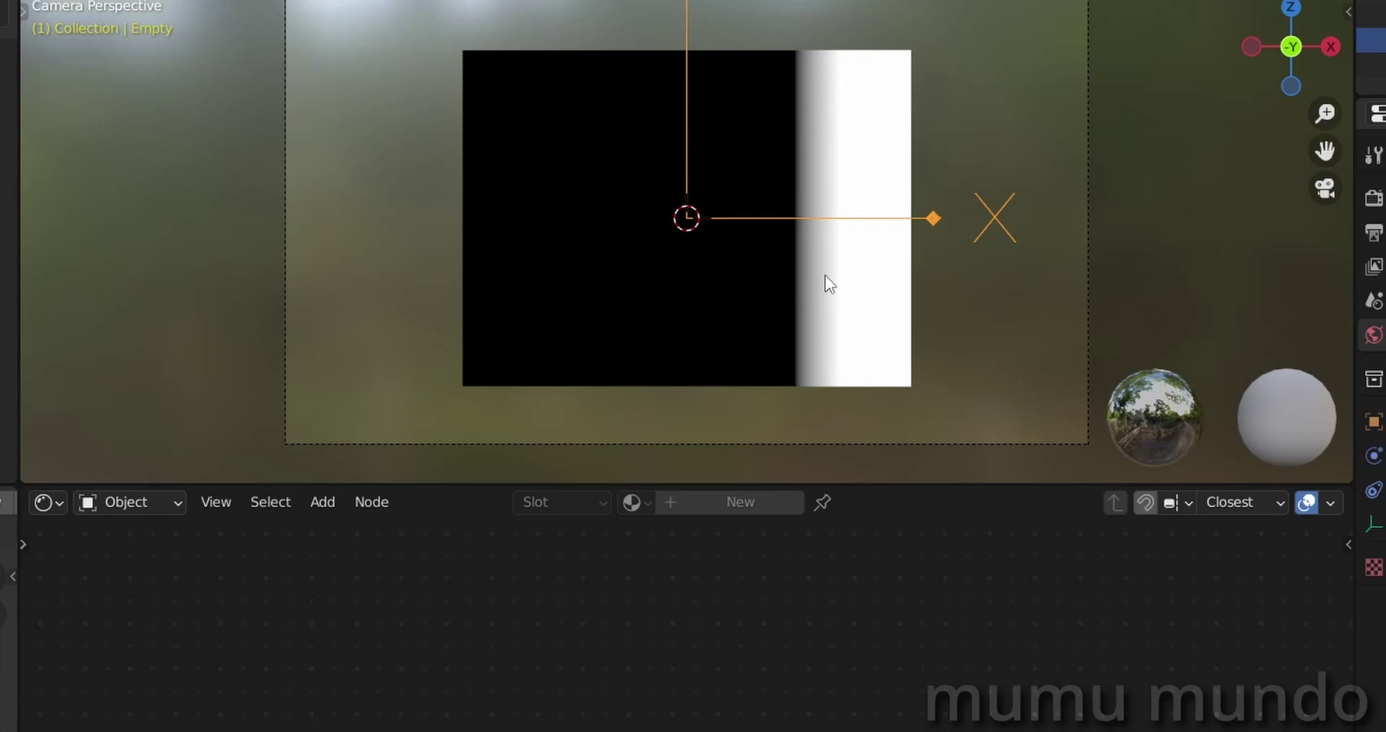
key("g")
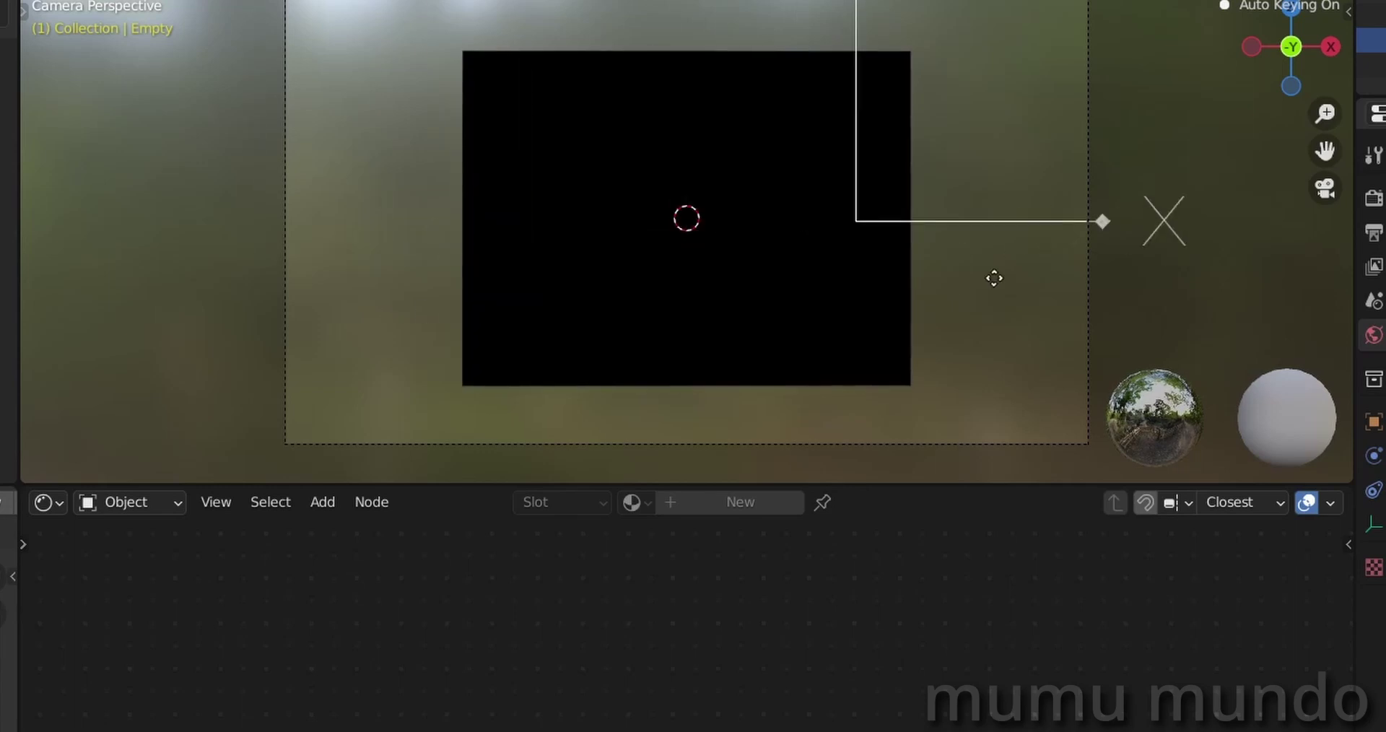
right_click(716, 288)
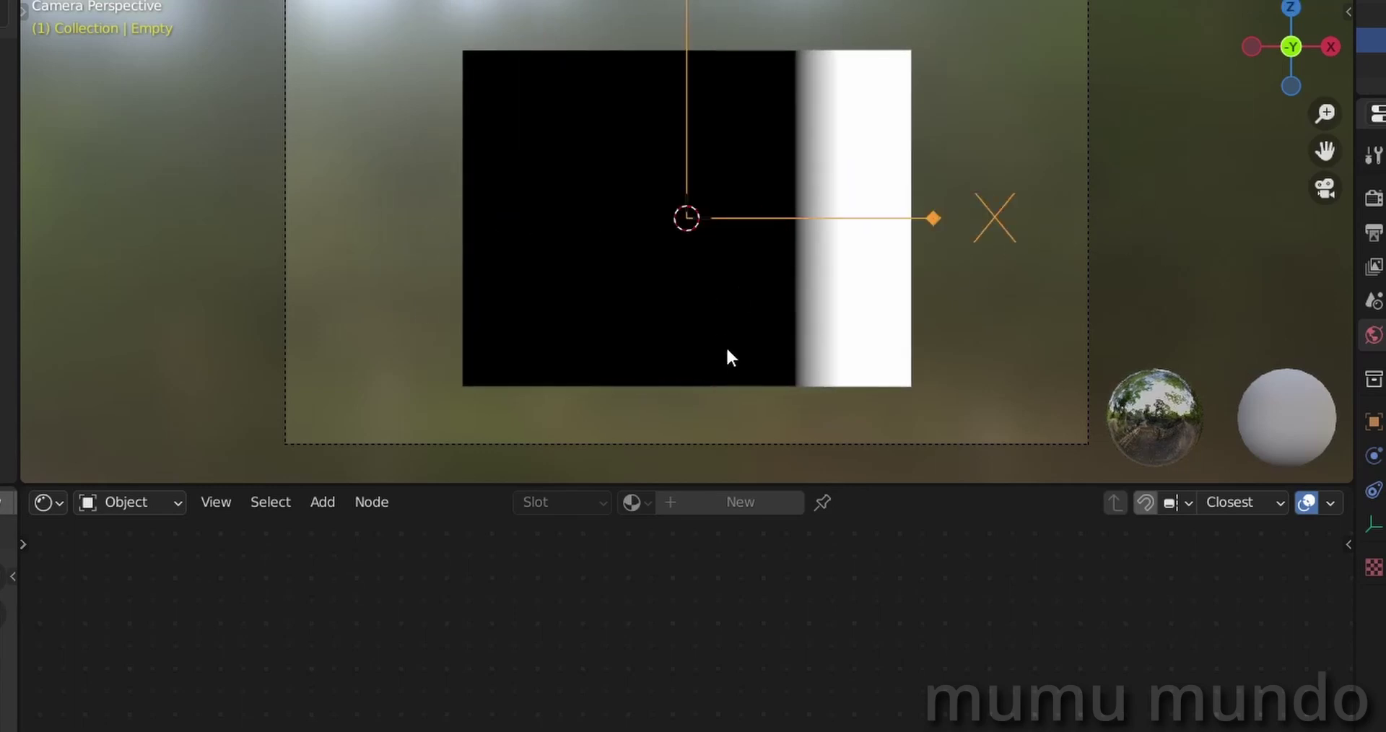
left_click(744, 338)
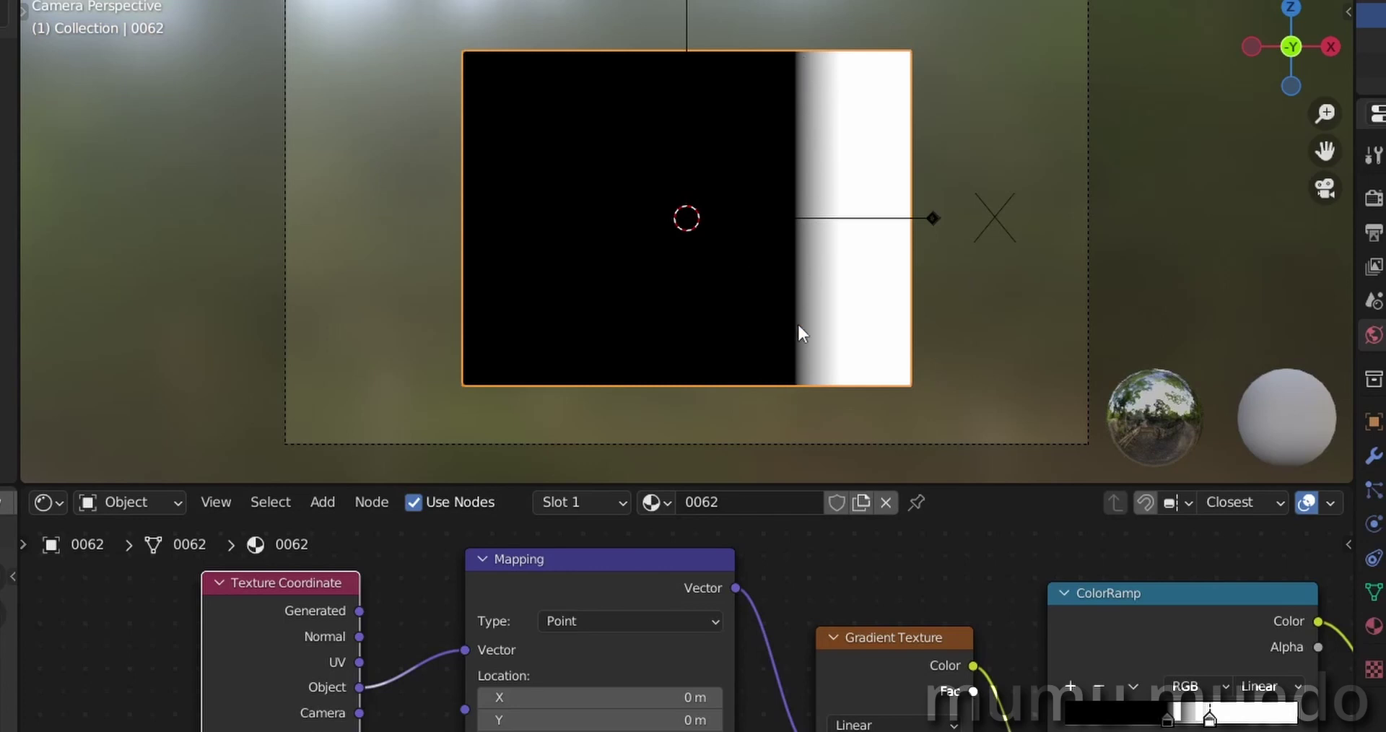
Step: Set the Mapping node's X location to 0.53 m to bring the gradient edge near the empty's origin
scroll(736, 254, "down", 2)
scroll(736, 254, "up", 2)
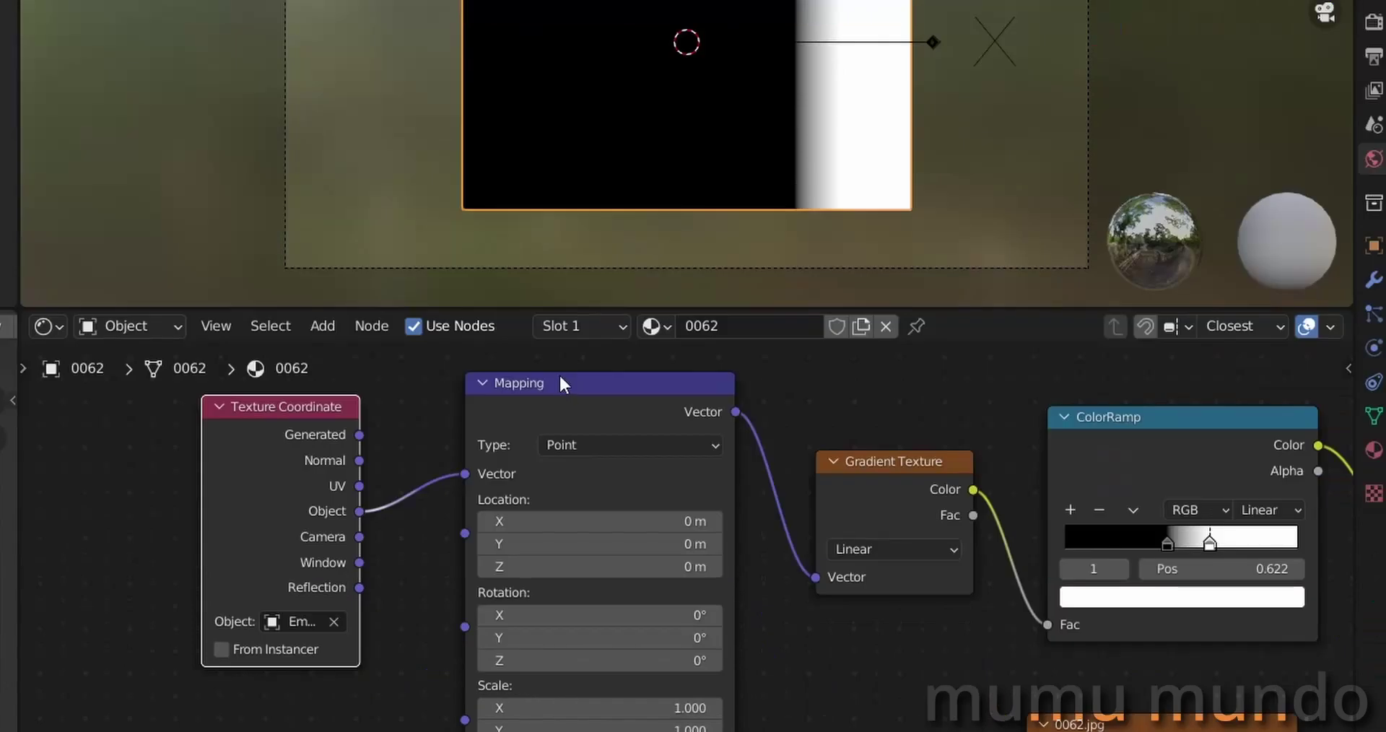
left_click_drag(561, 559, 575, 544)
mouse_move(693, 509)
left_mouse_down()
mouse_move(650, 509)
mouse_move(716, 509)
left_mouse_up()
Step: Change the Gradient Texture type to Easing and widen the ColorRamp blend, with the black stop nearer the start and the white stop at 0.649
scroll(794, 578, "down", 2)
middle_click_drag(888, 642, 543, 609)
left_click(509, 505)
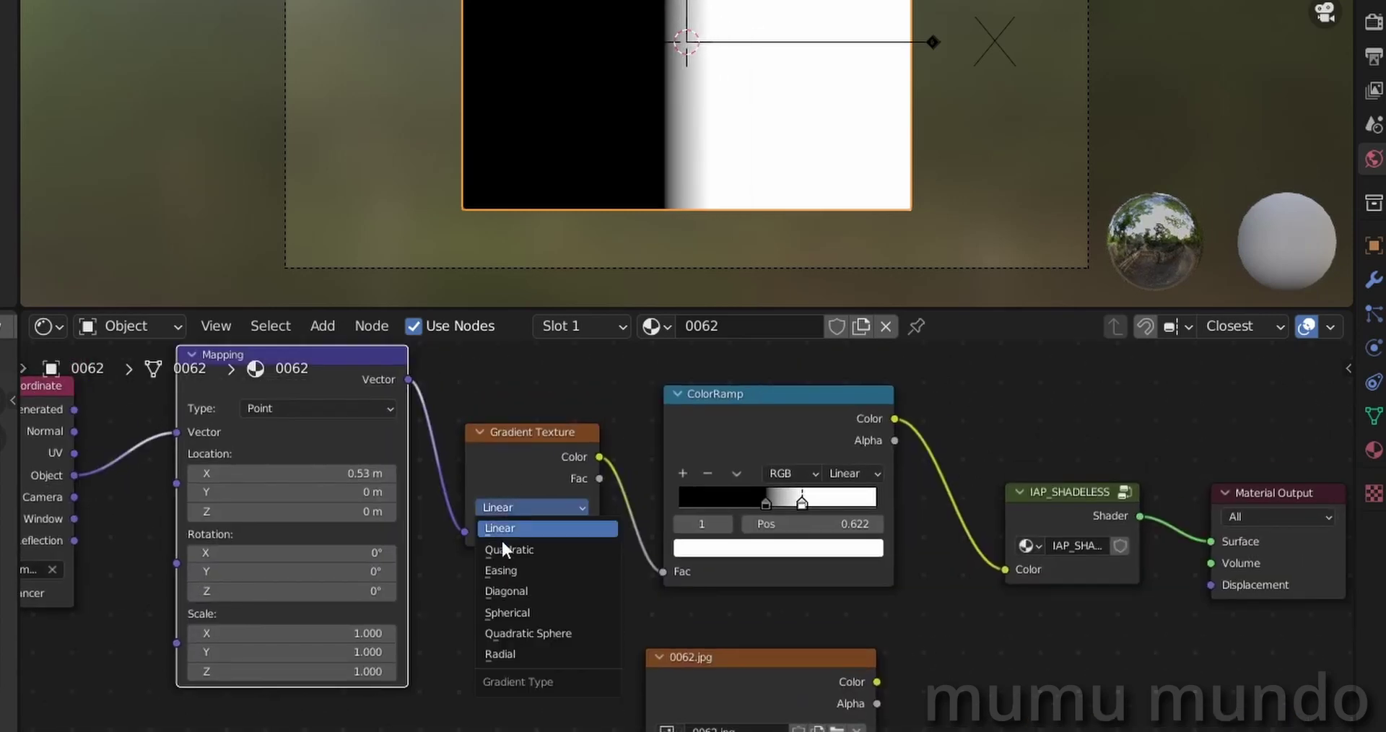
left_click(501, 570)
scroll(691, 538, "up", 1)
left_click(776, 496)
left_click_drag(774, 496, 821, 497)
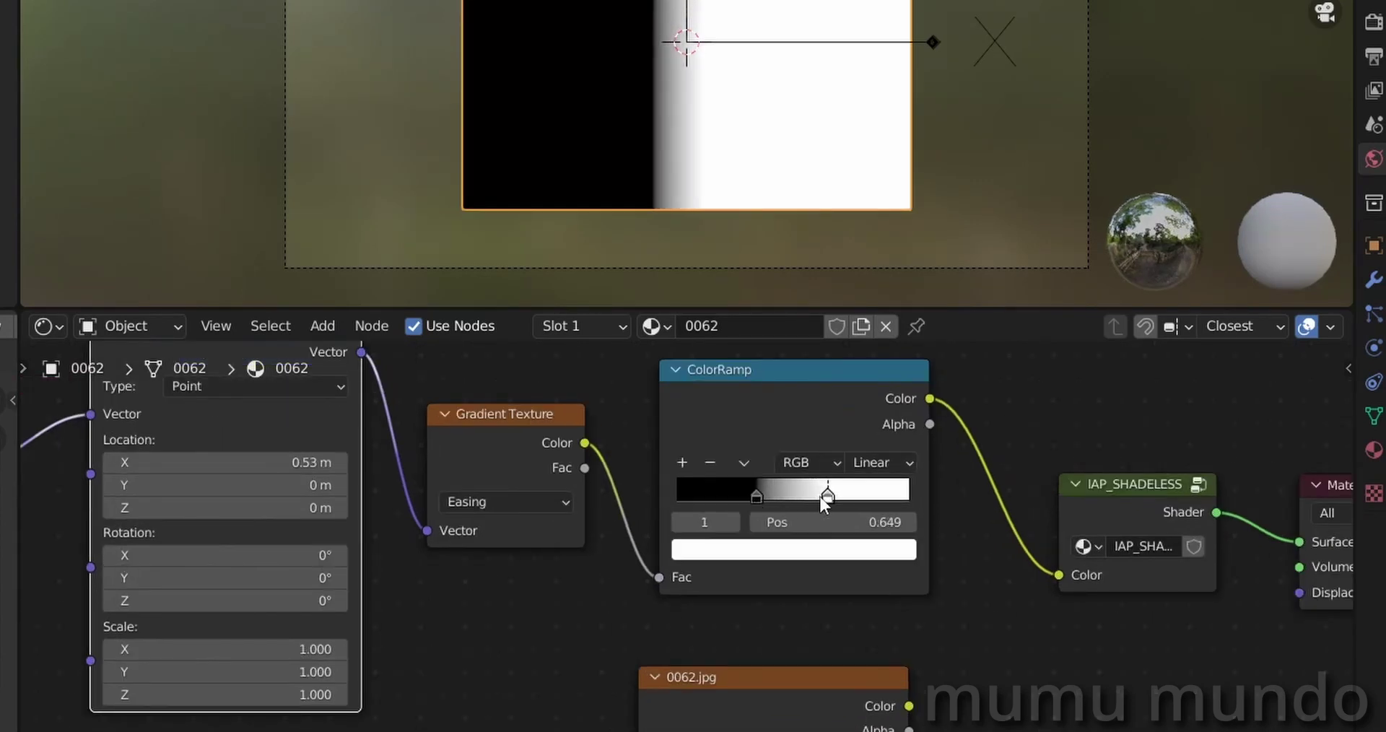
Step: Try Constant interpolation on the ColorRamp, then set it to Ease
left_click(895, 462)
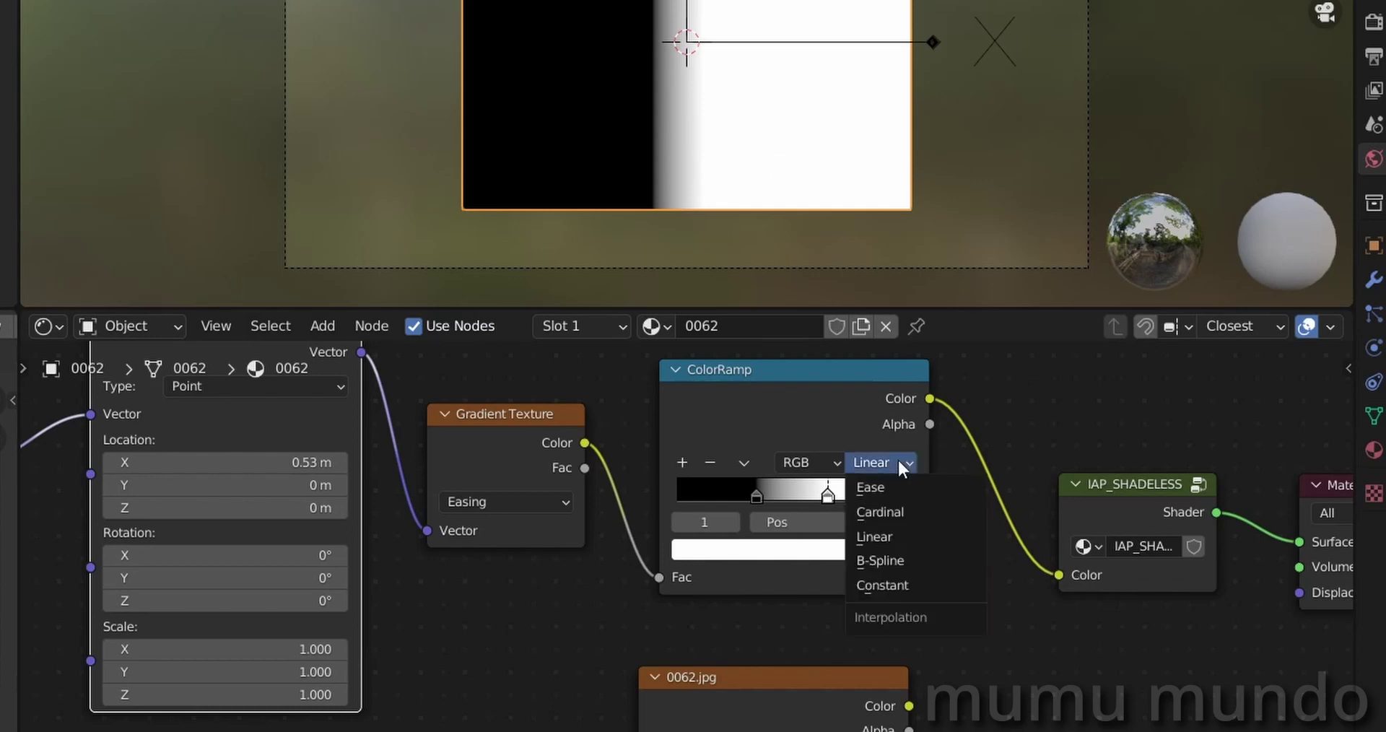
left_click(880, 585)
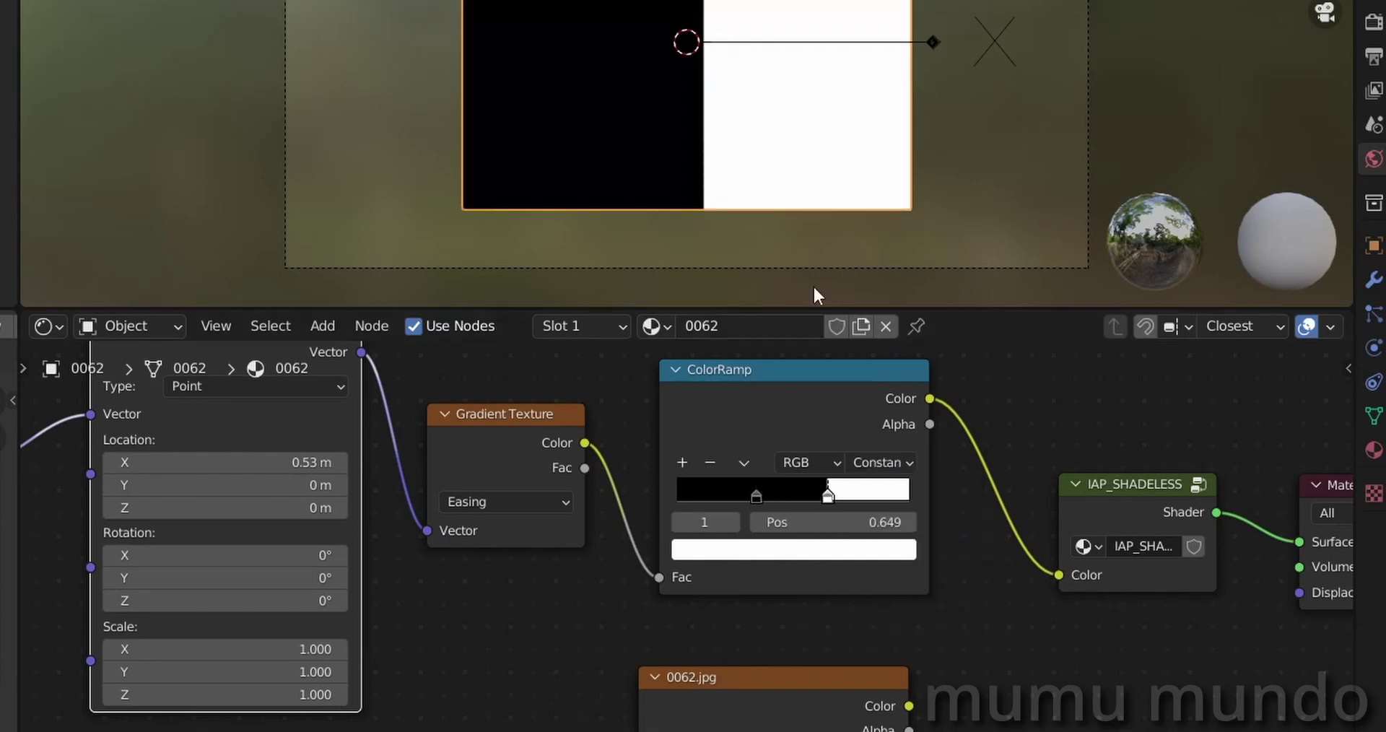
left_click(895, 468)
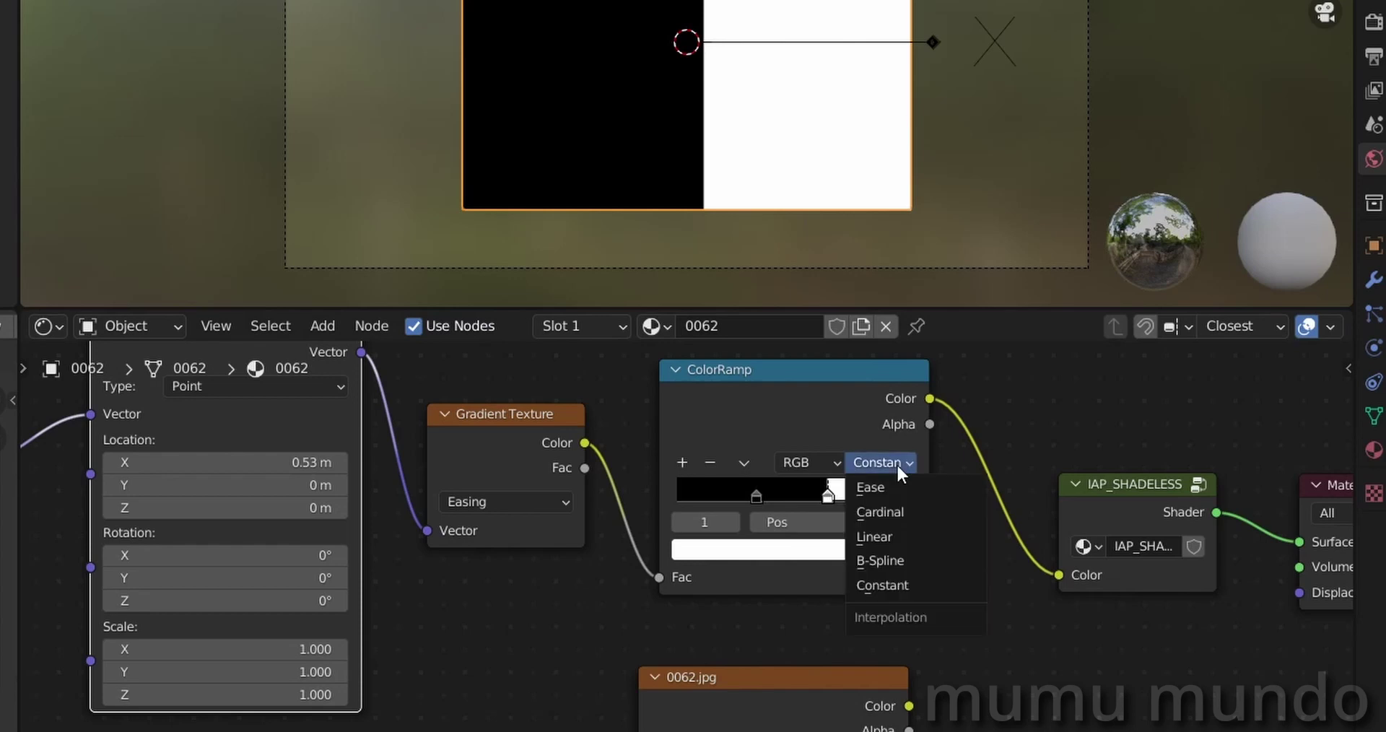
left_click(892, 484)
Step: Duplicate the 0062.jpg image texture node and place the copy below the original
key("Home")
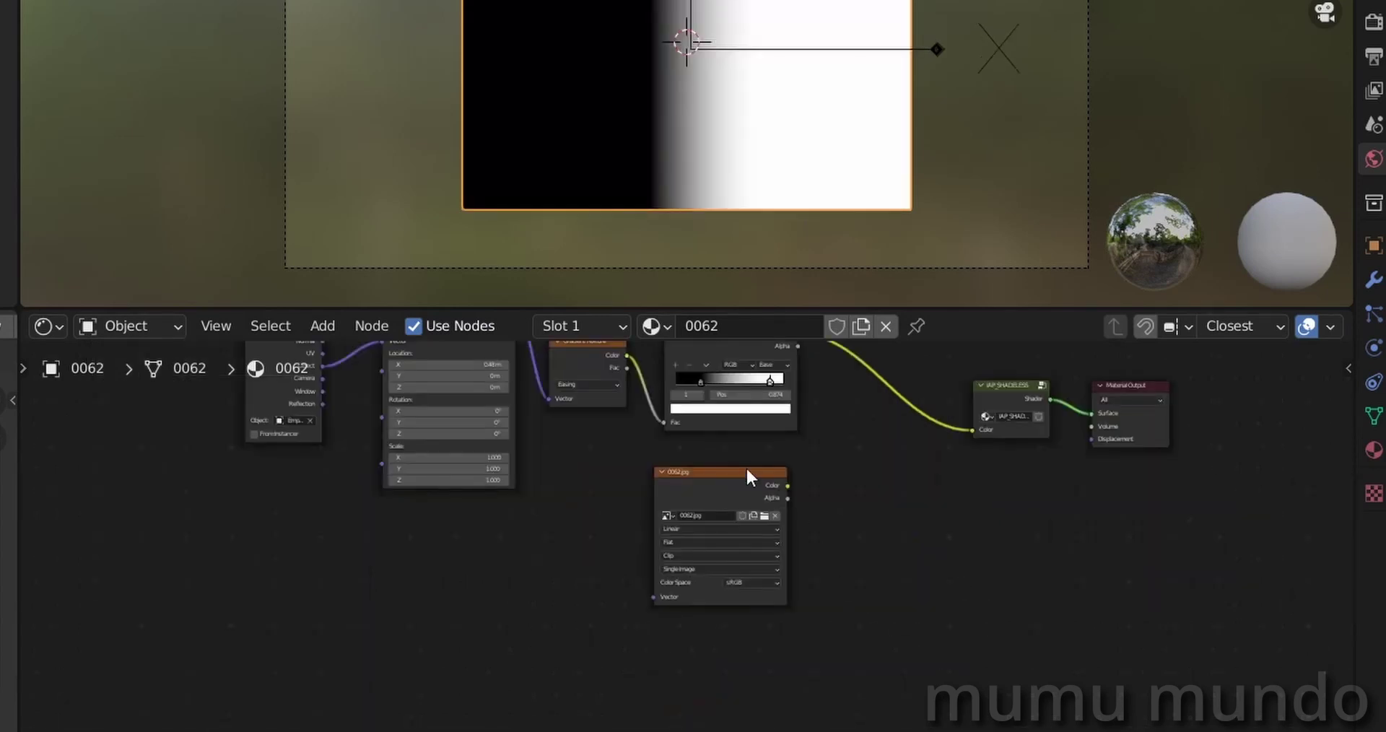
left_click(751, 470)
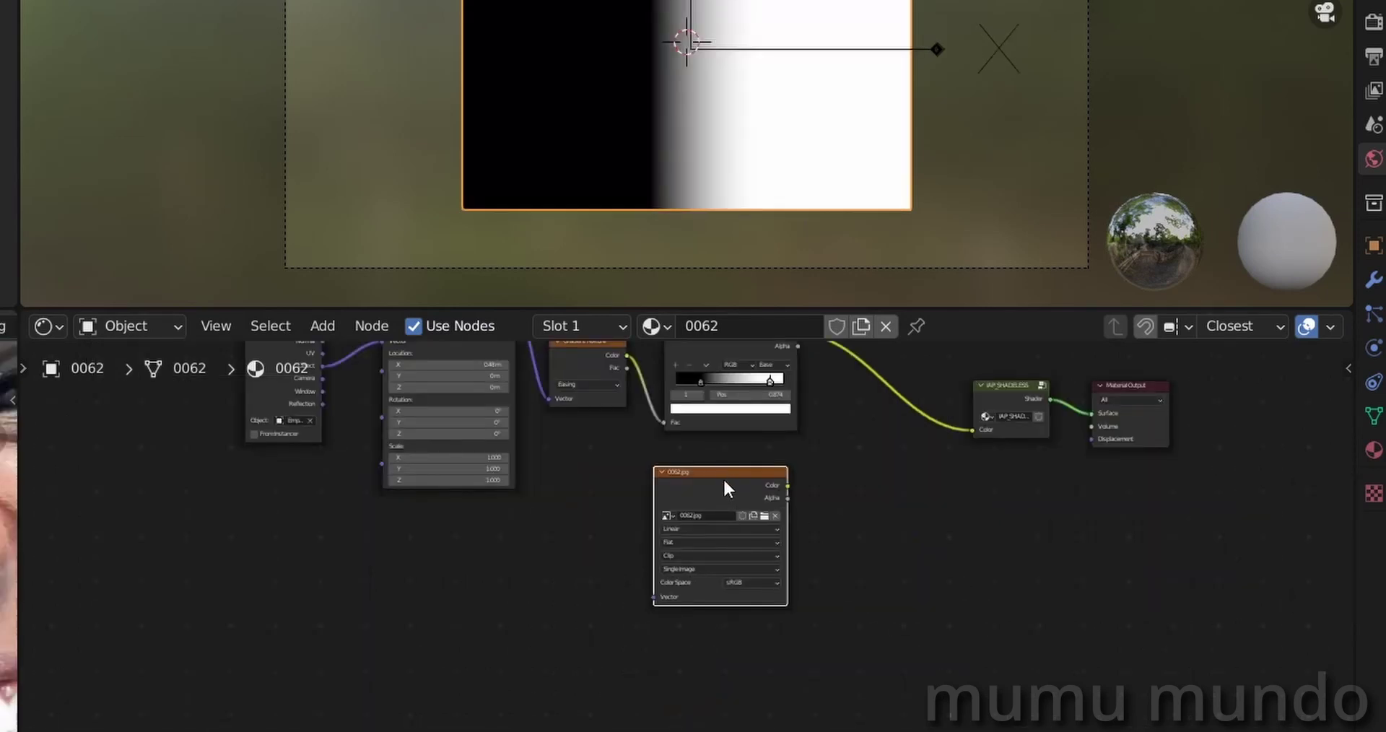
key("shift+d")
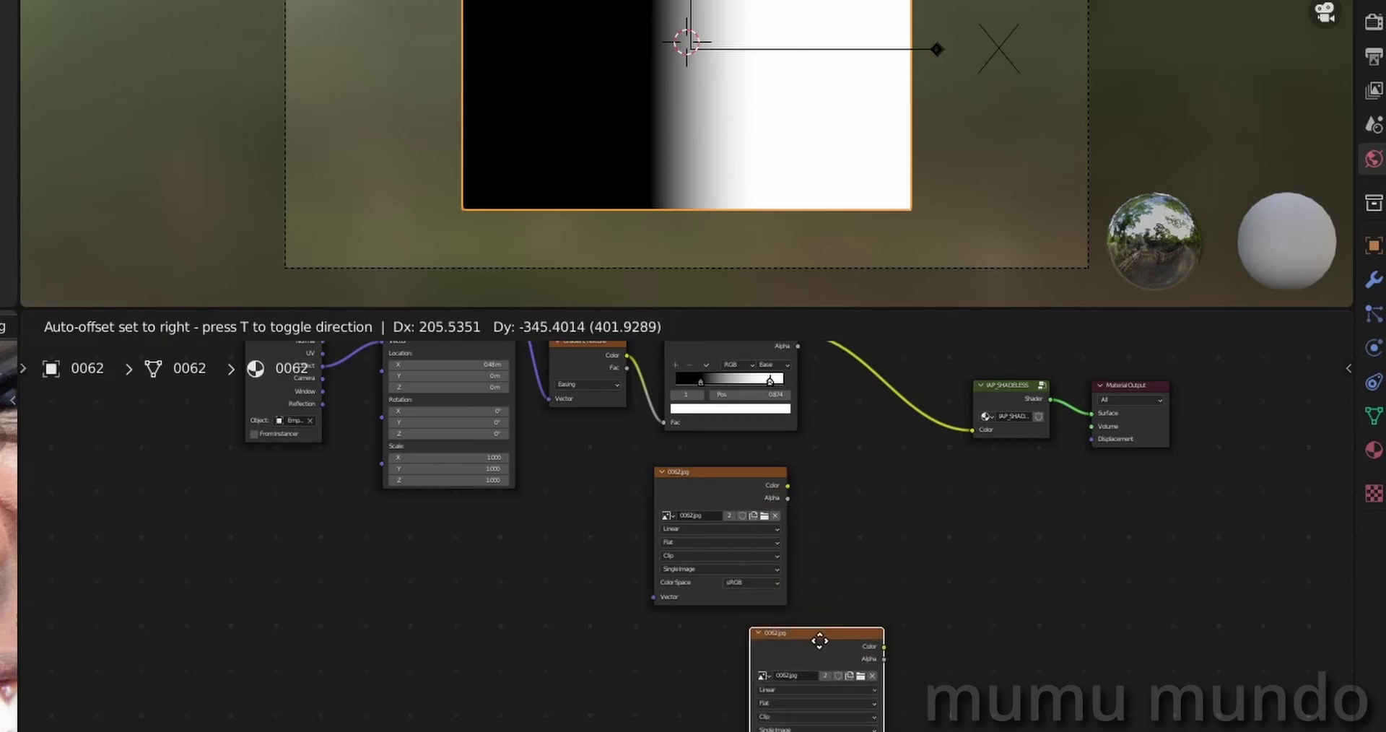
left_click(763, 640)
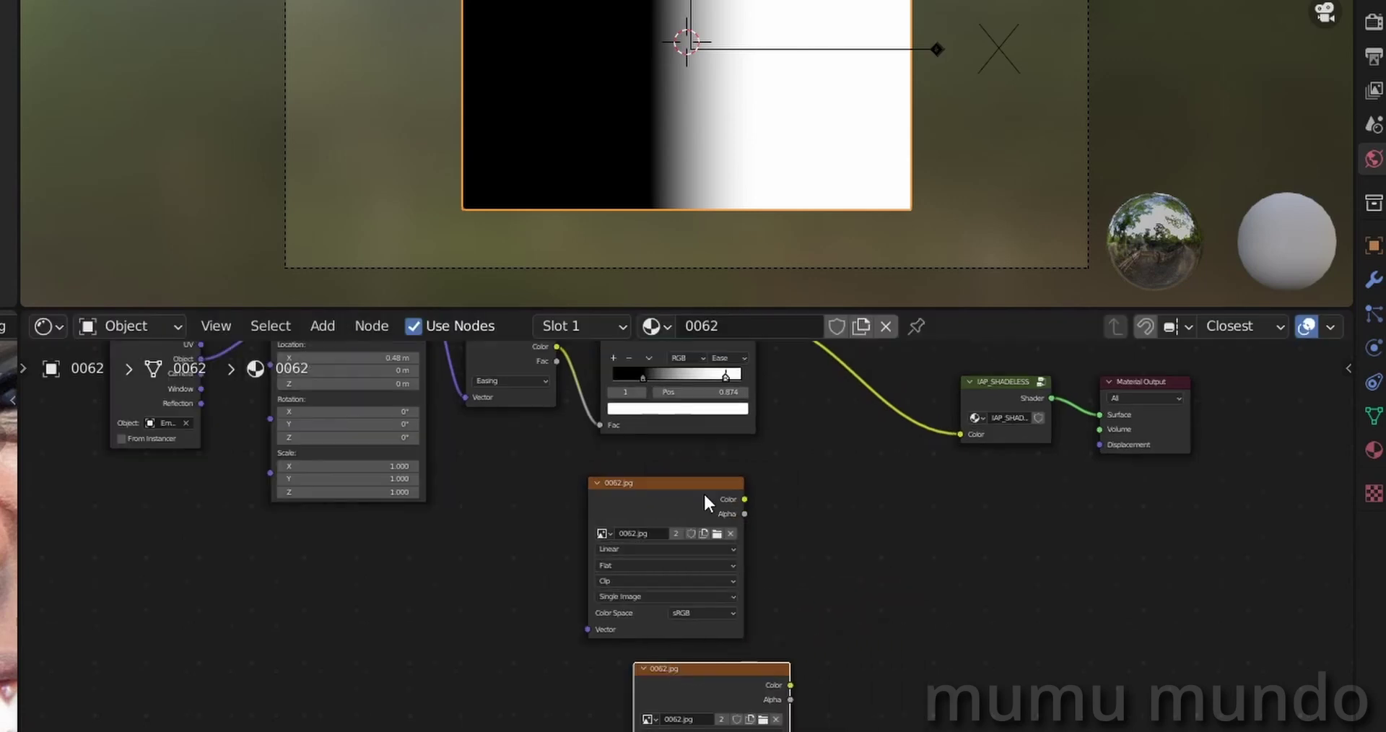
left_click(704, 481)
left_click(725, 666)
left_click(705, 481)
left_click(724, 666)
left_click(839, 569)
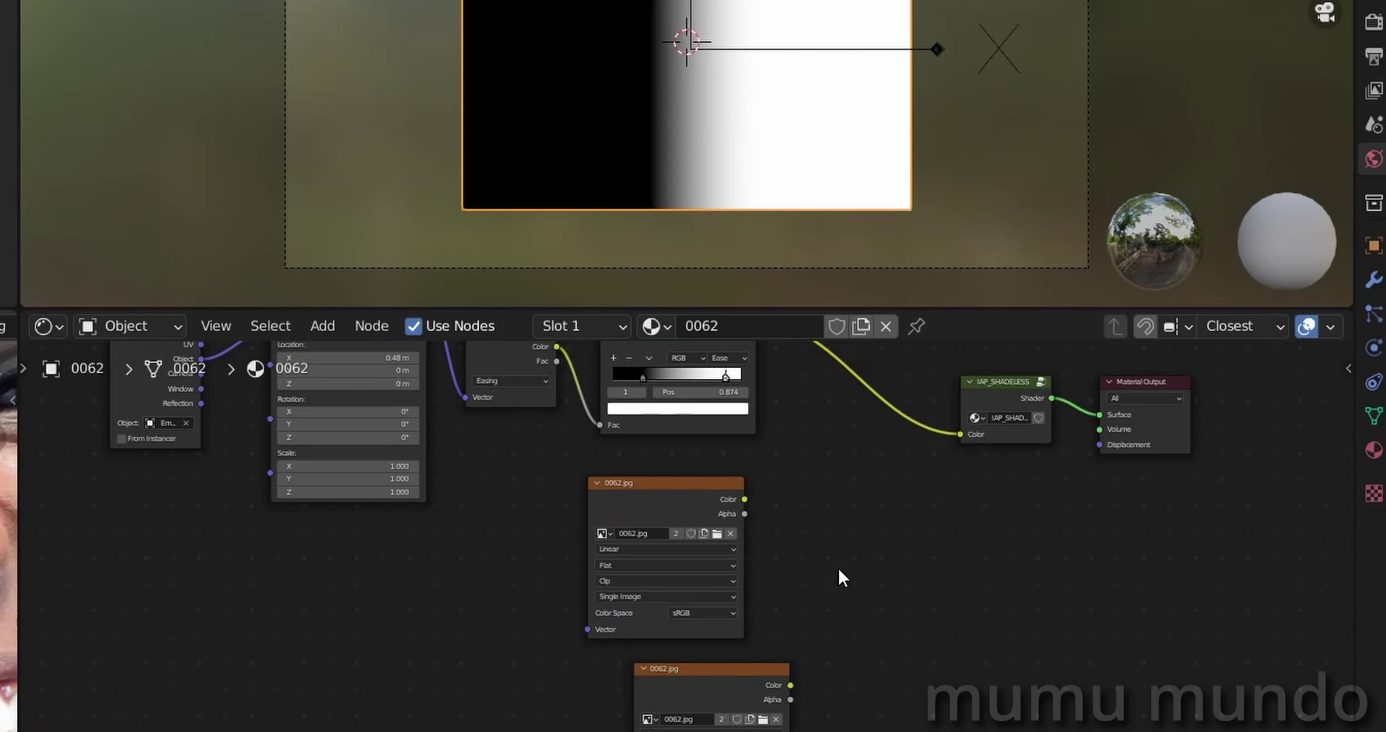
Step: Add a MixRGB node before the IAP_SHADELESS group and connect the ColorRamp's Color output to its Fac input
key("shift+a")
key("s")
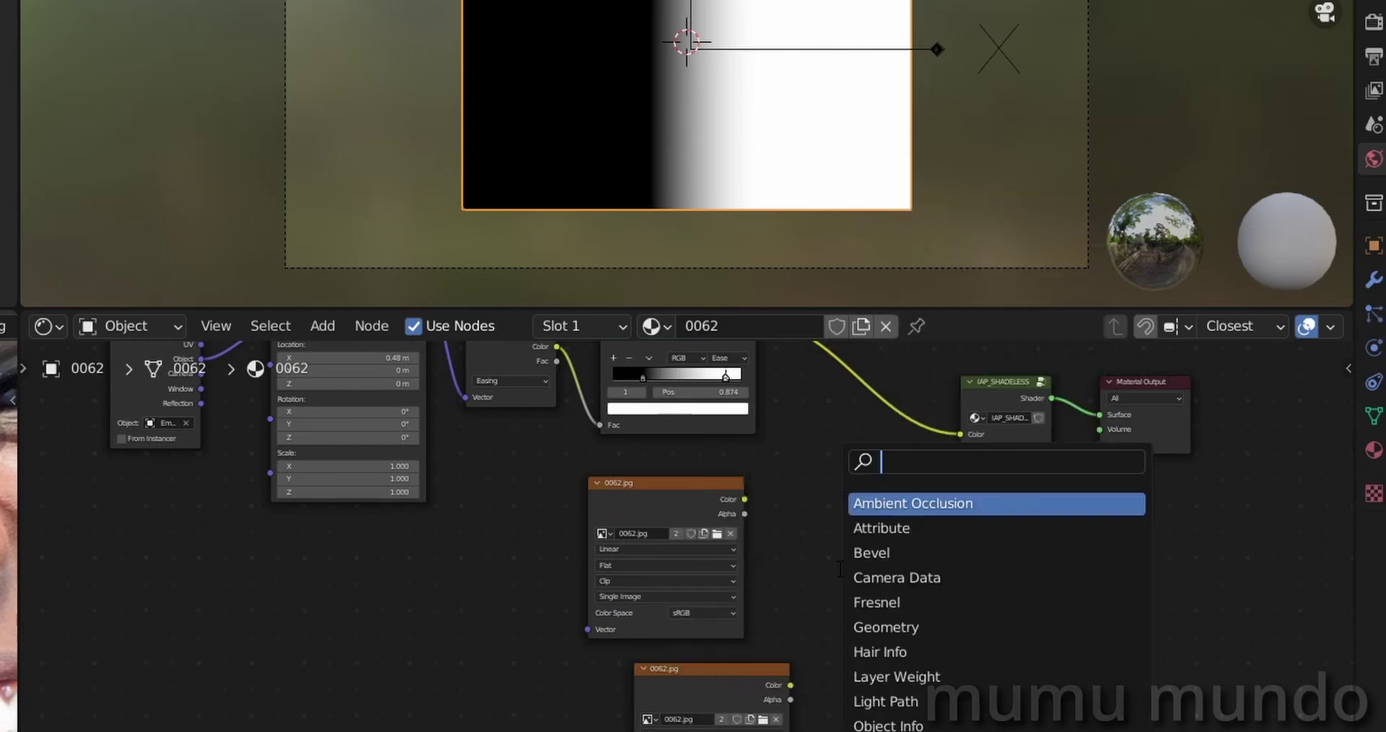
type("MIX")
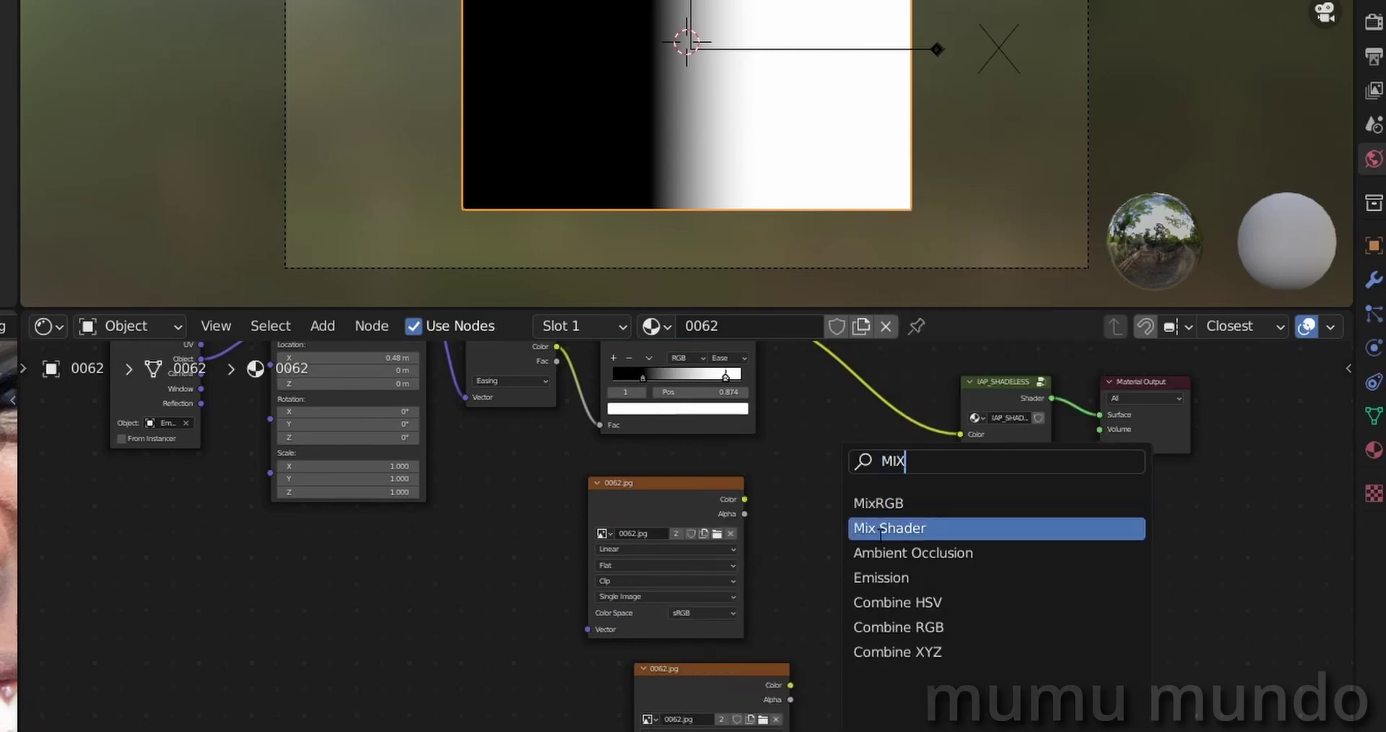
left_click(899, 503)
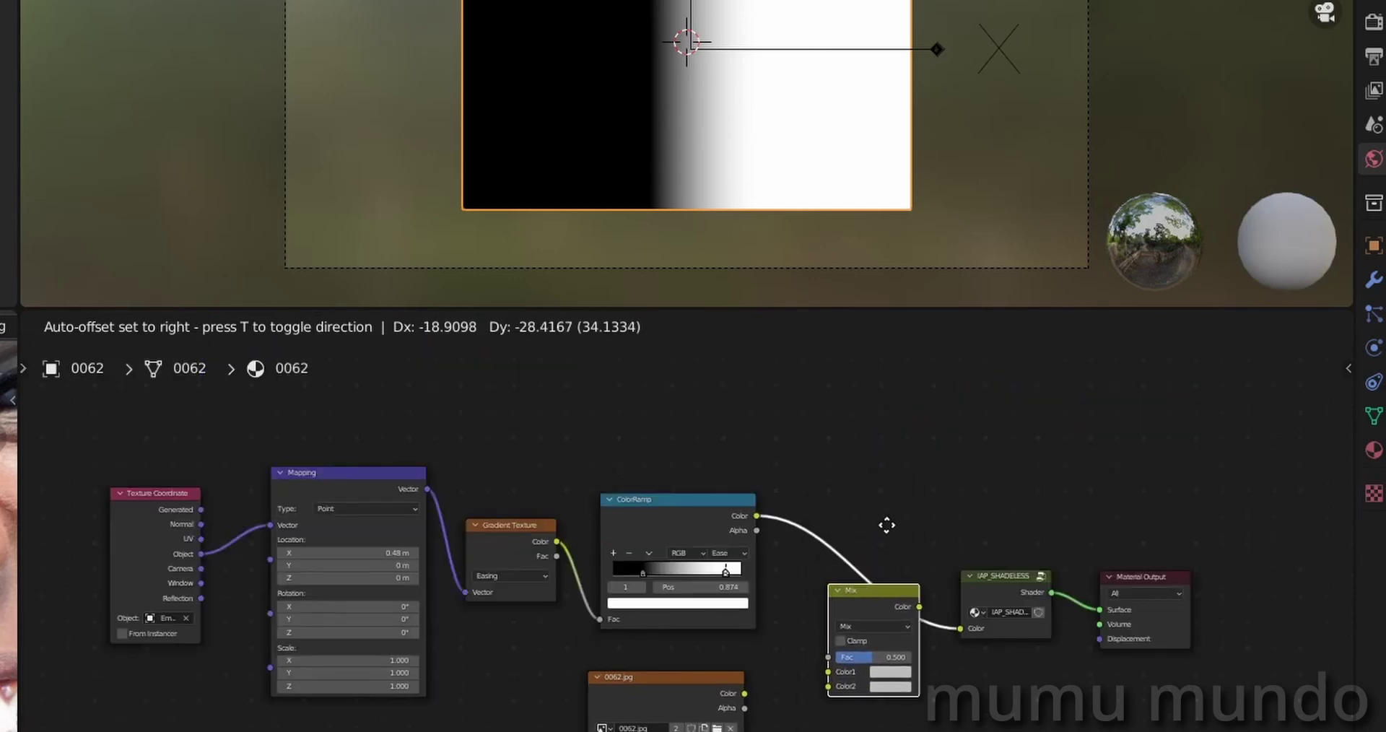
left_click(887, 525)
left_click_drag(750, 516, 761, 506)
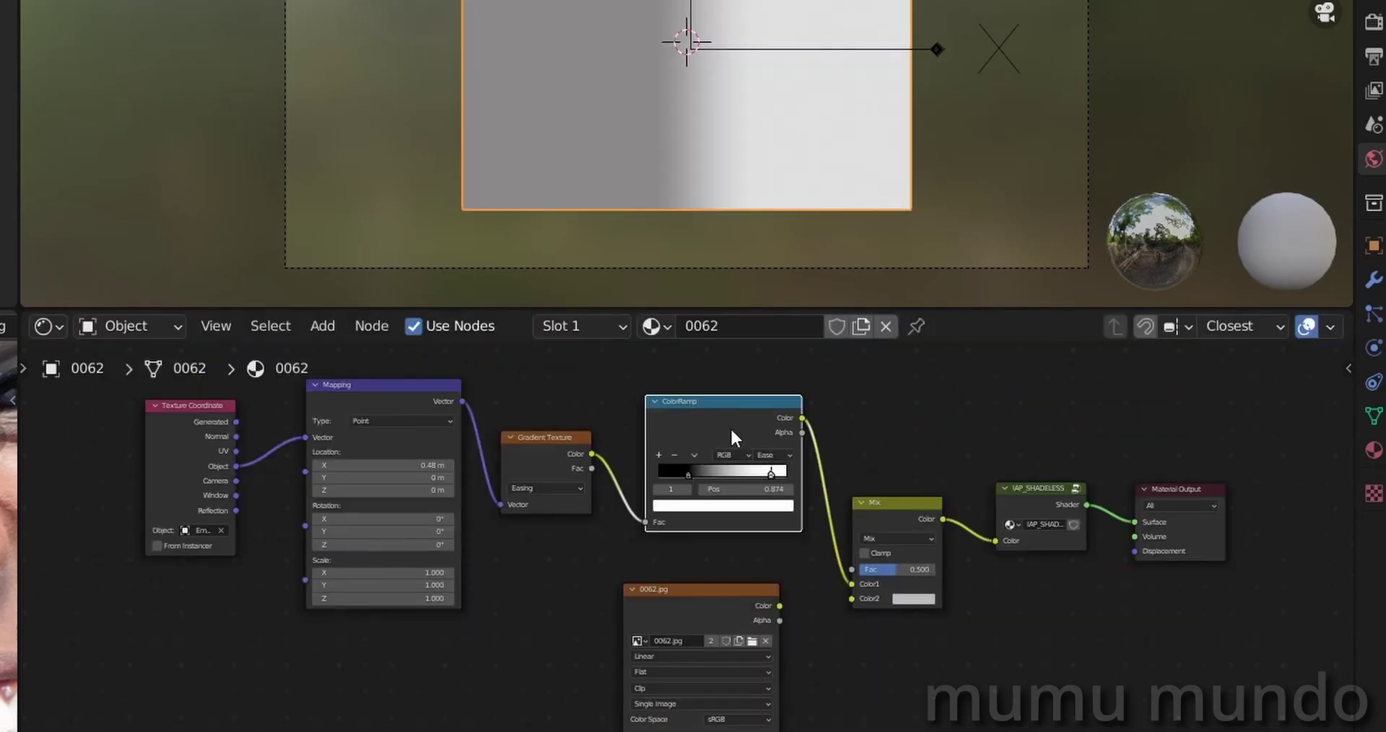
left_click_drag(850, 579, 843, 577)
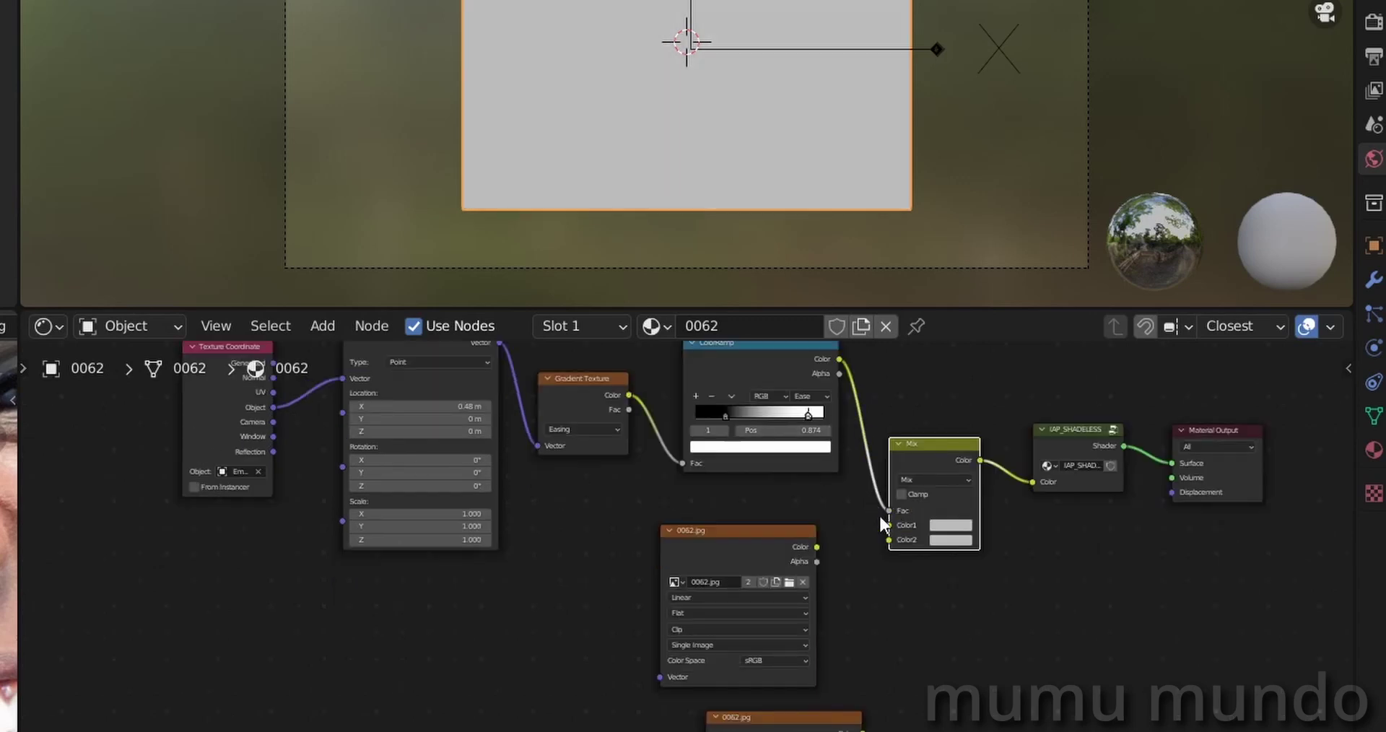
Step: Connect the original 0062.jpg texture's Color to the Mix node's Color1 and the duplicate's Color to Color2
left_click_drag(792, 534, 889, 524)
middle_click_drag(892, 592, 921, 498)
left_click_drag(835, 587, 898, 400)
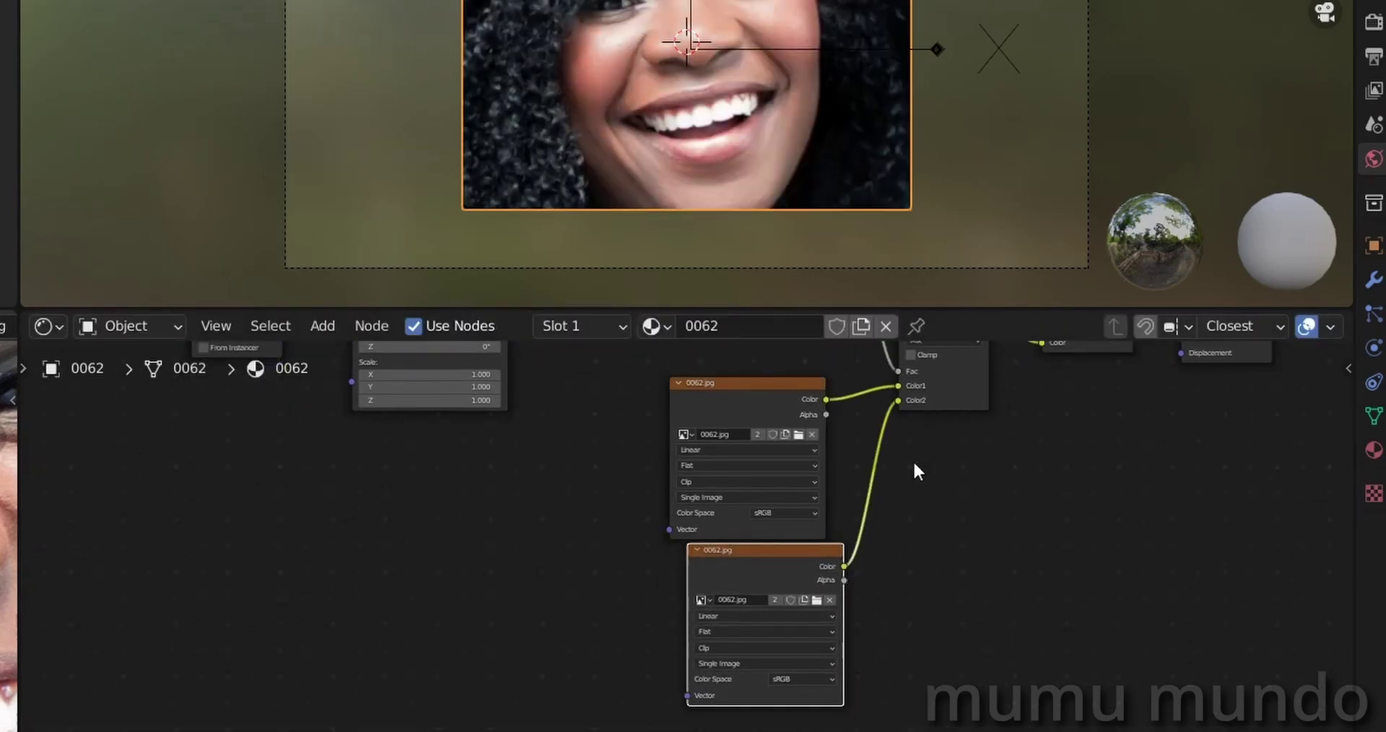
Step: Load 0021.jpg from the body folder into the duplicated image texture node
left_click(816, 599)
scroll(932, 309, "down", 8)
left_click(1015, 108)
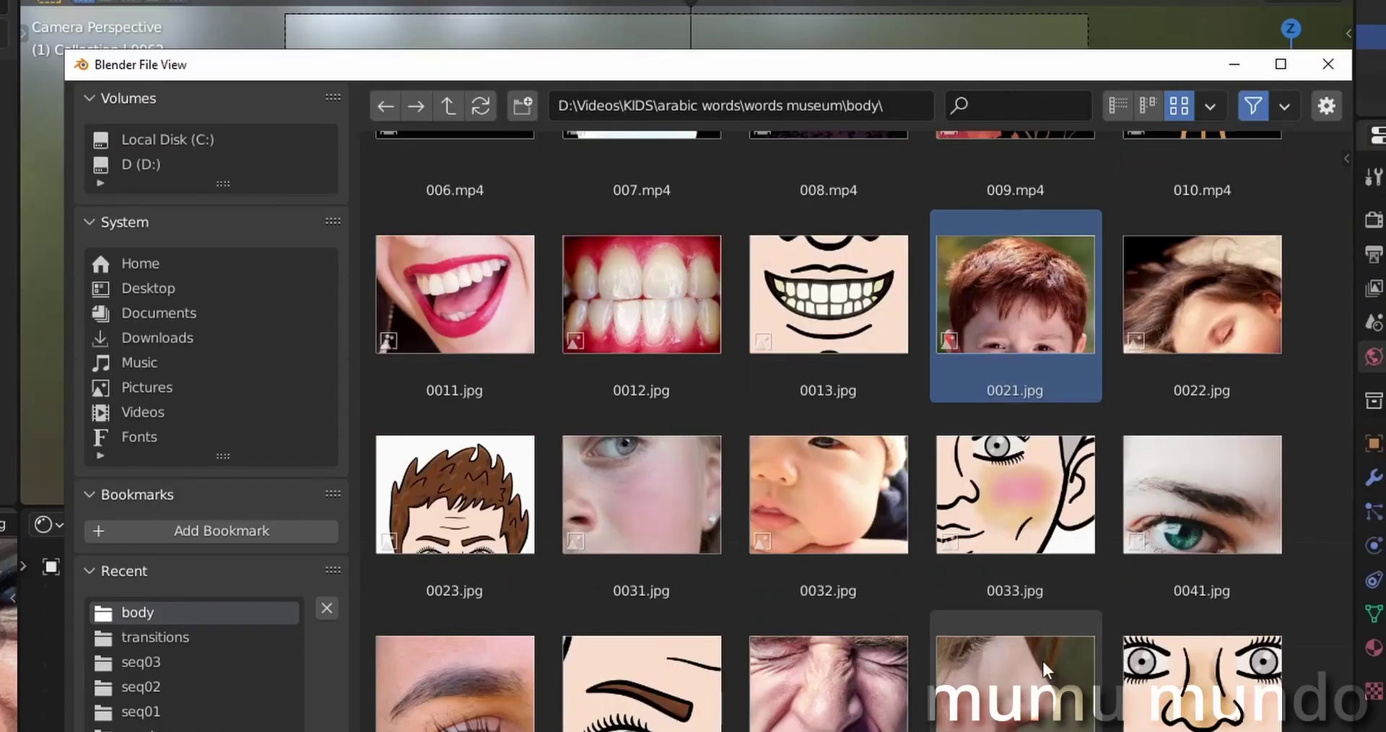
key("Return")
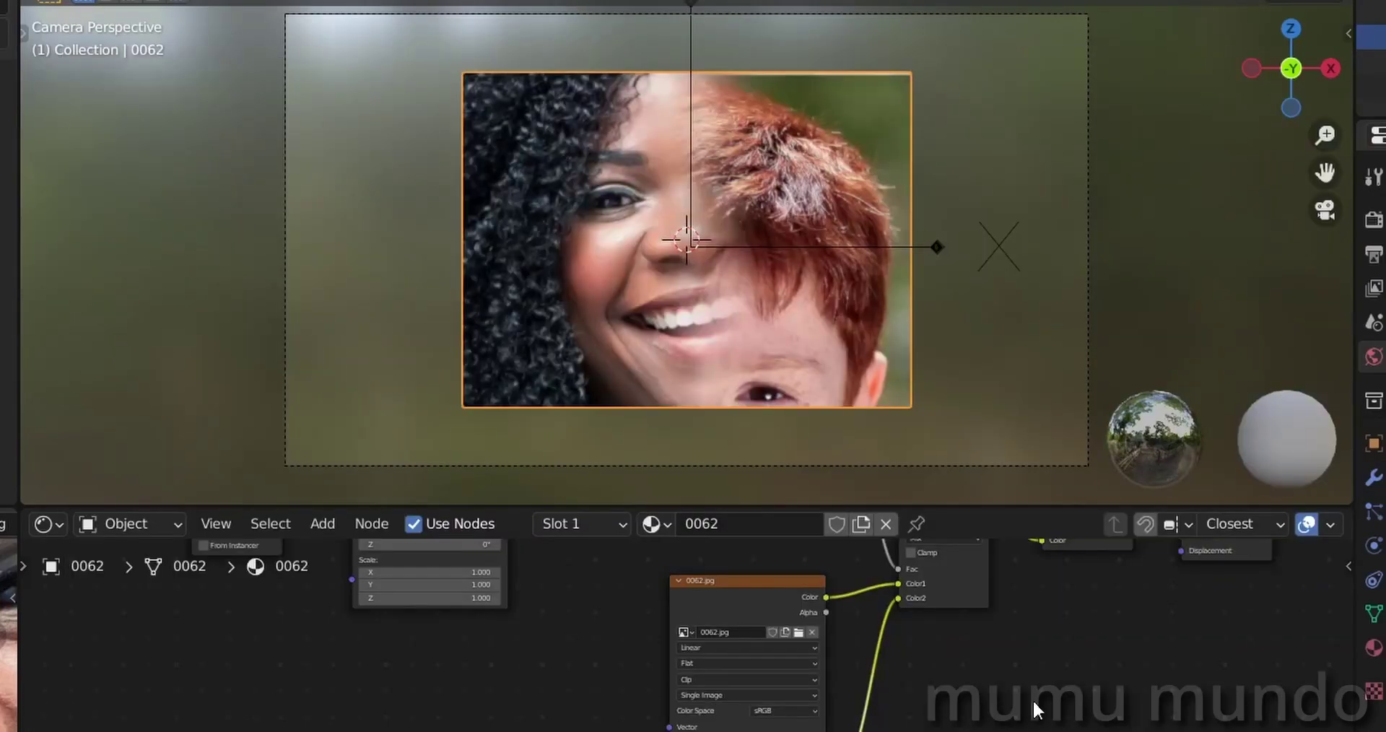
Step: Move the empty across the plane to preview the transition between the two images, then cancel the move and reselect the plane
scroll(1033, 704, "down", 3)
middle_click_drag(1016, 690, 1020, 731)
scroll(969, 681, "up", 2)
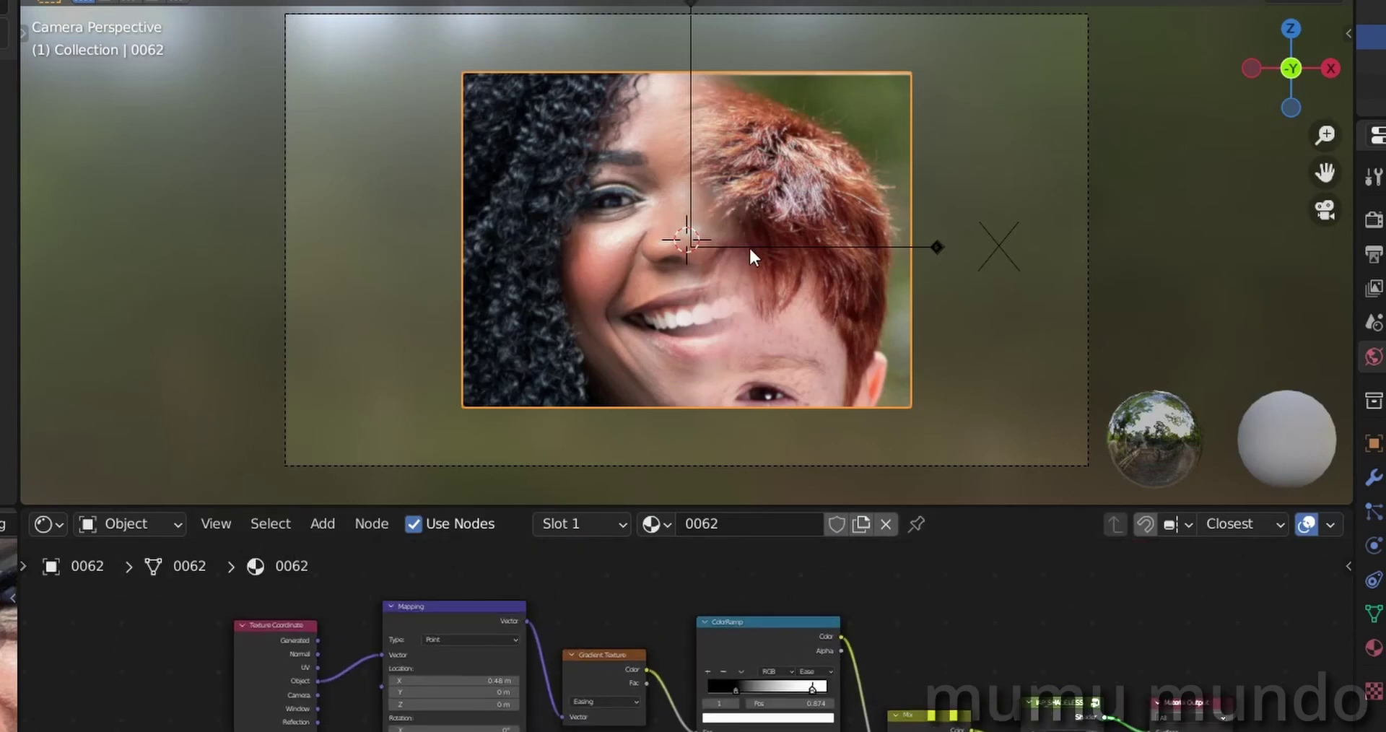
left_click(748, 246)
key("g")
left_click(837, 305)
left_click(803, 369)
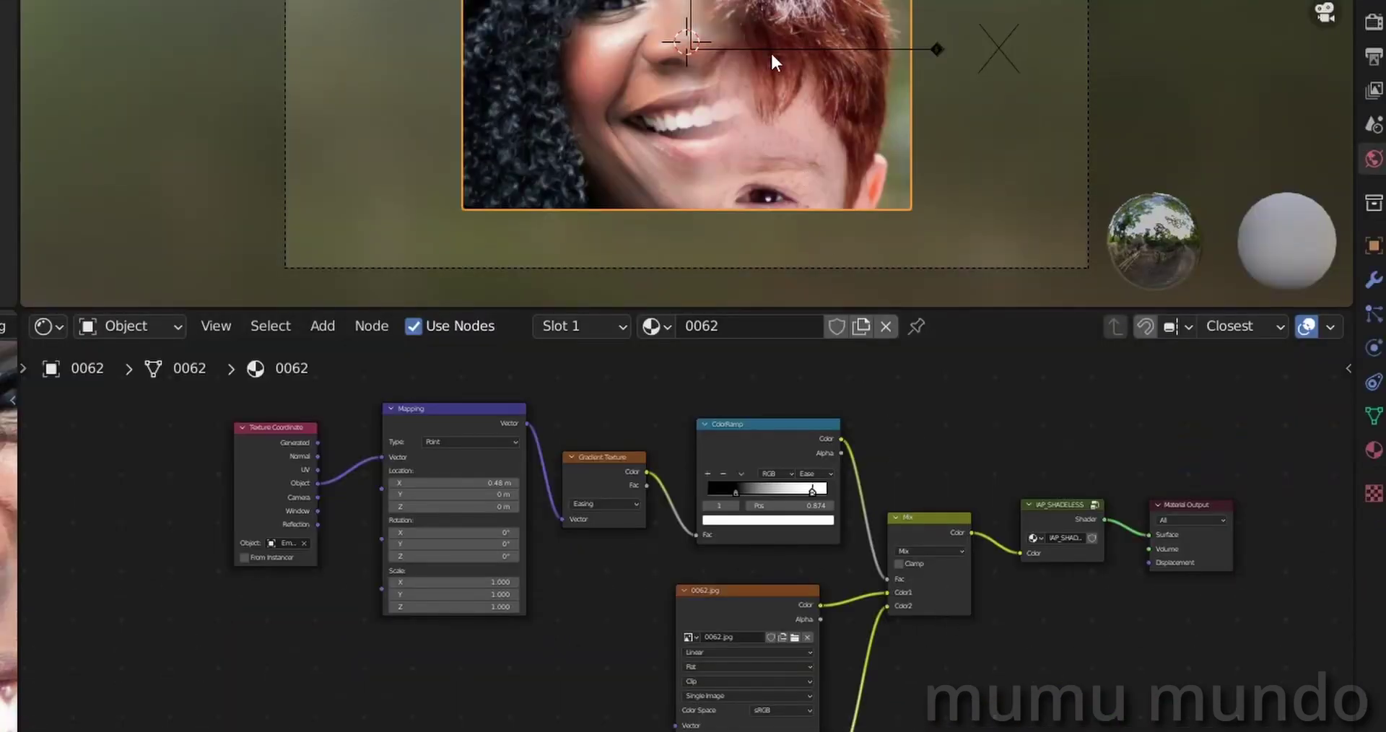
left_click(769, 50)
key("g")
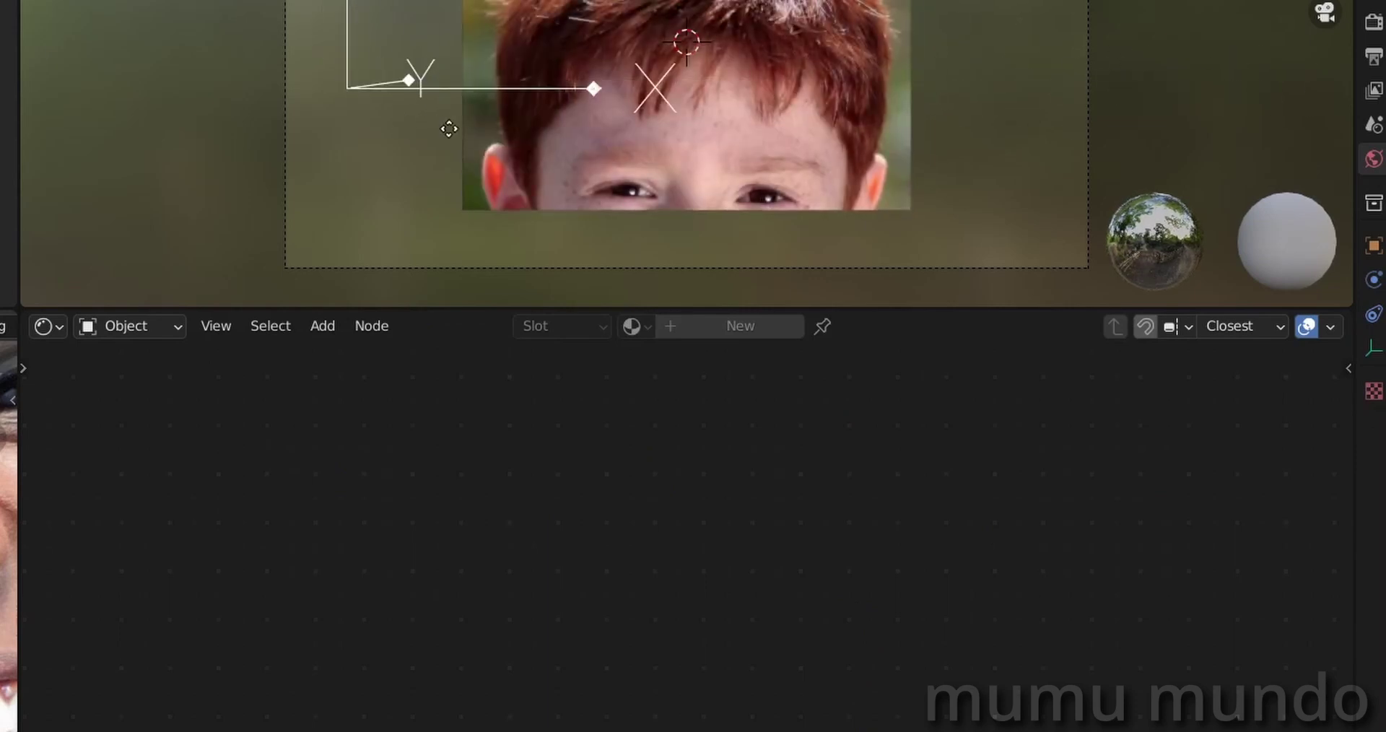
right_click(753, 130)
left_click(755, 148)
Step: Spread the two image texture nodes apart and shift the Mix, IAP_SHADELESS and Material Output nodes farther along the node tree
middle_click_drag(761, 509, 810, 345)
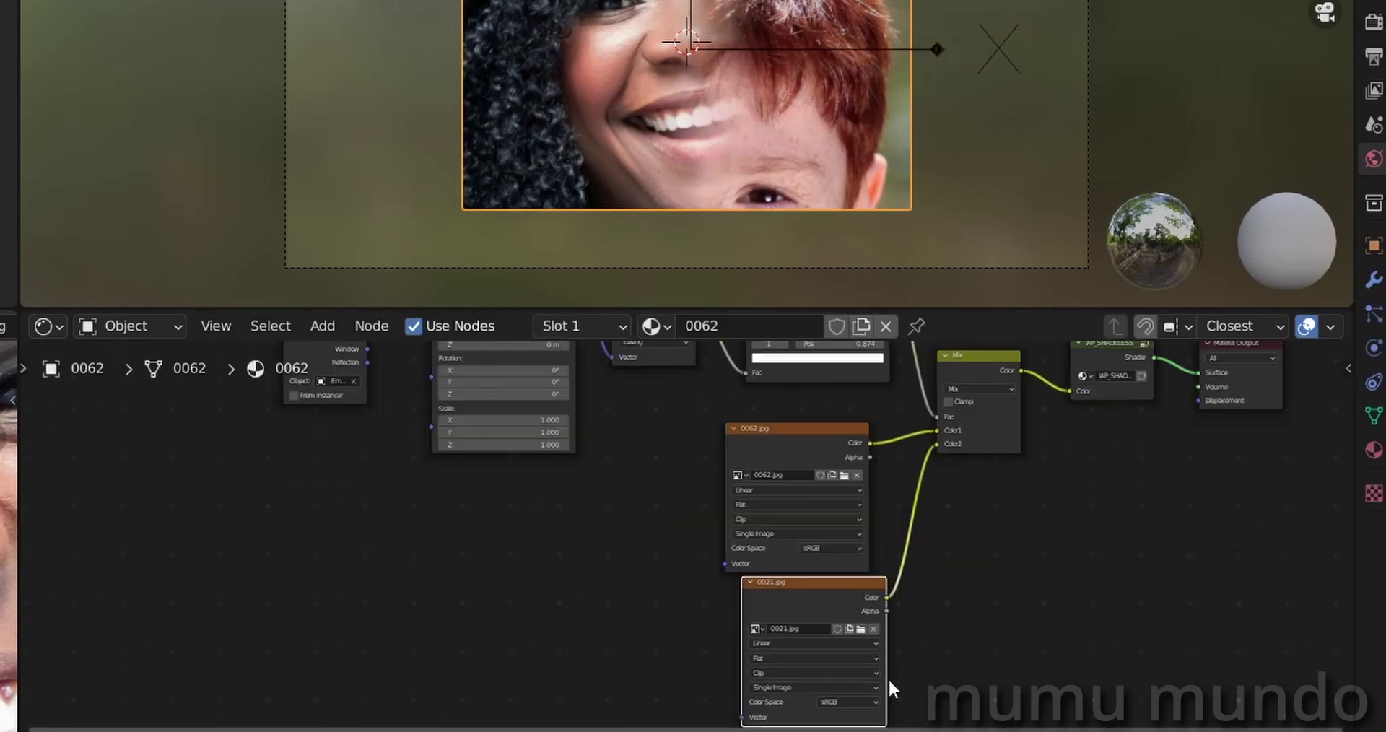
key("Home")
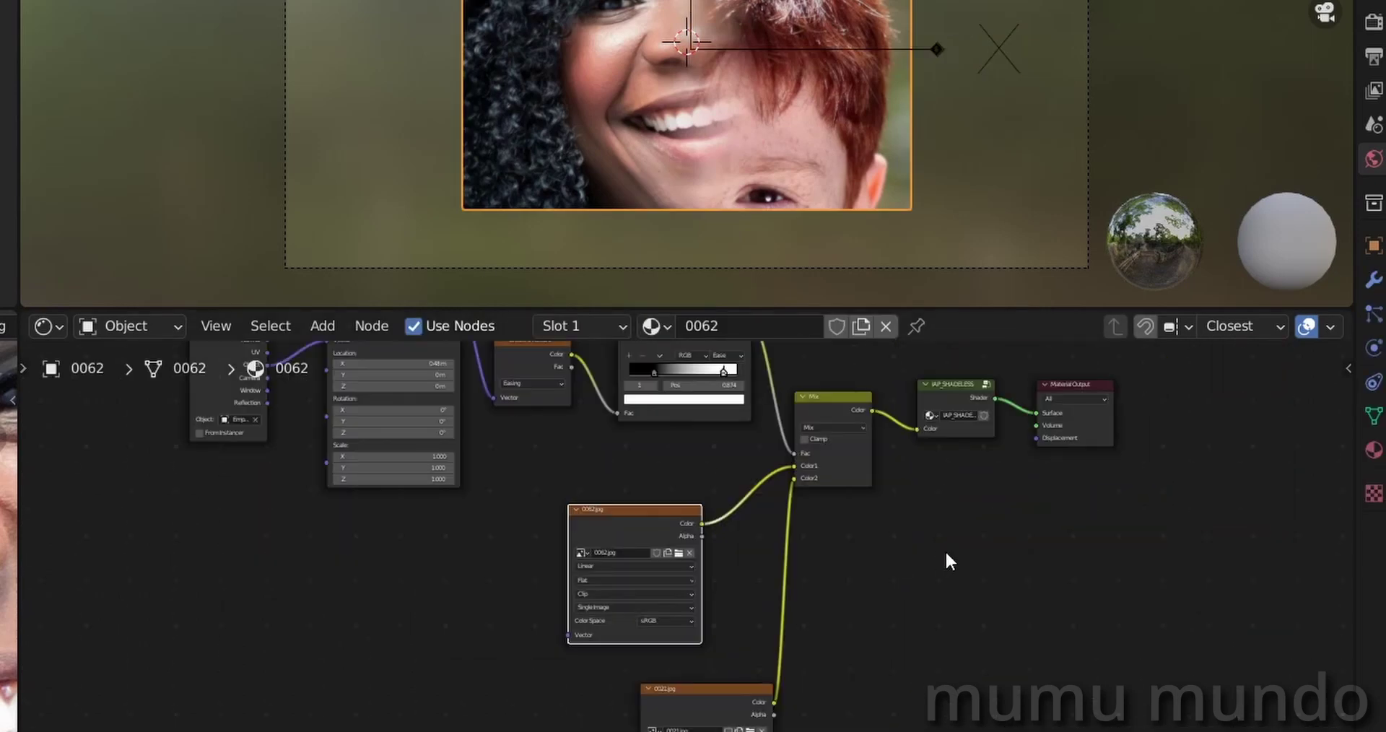
left_click_drag(1116, 627, 703, 421)
left_click_drag(754, 490, 984, 502)
left_click(922, 459)
scroll(605, 594, "down", 6)
middle_click_drag(643, 557, 770, 494)
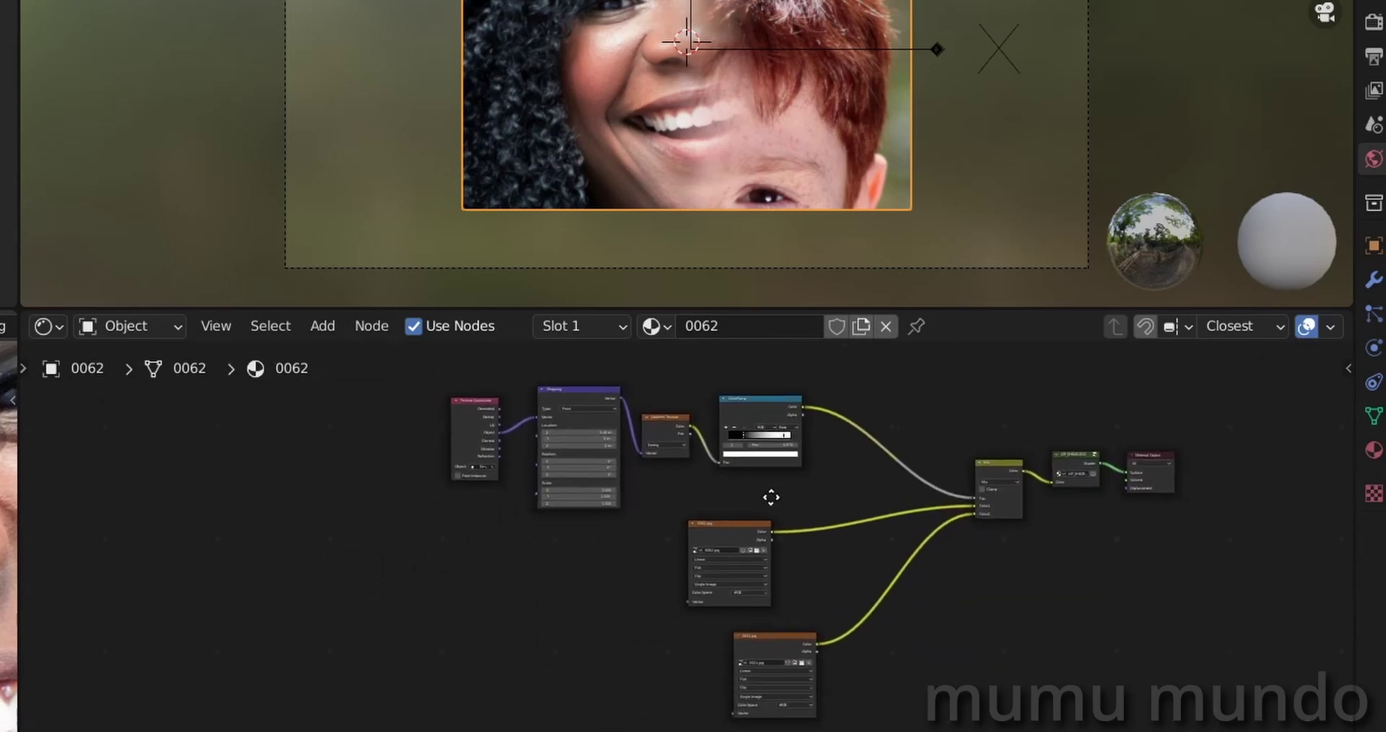
scroll(650, 562, "up", 3)
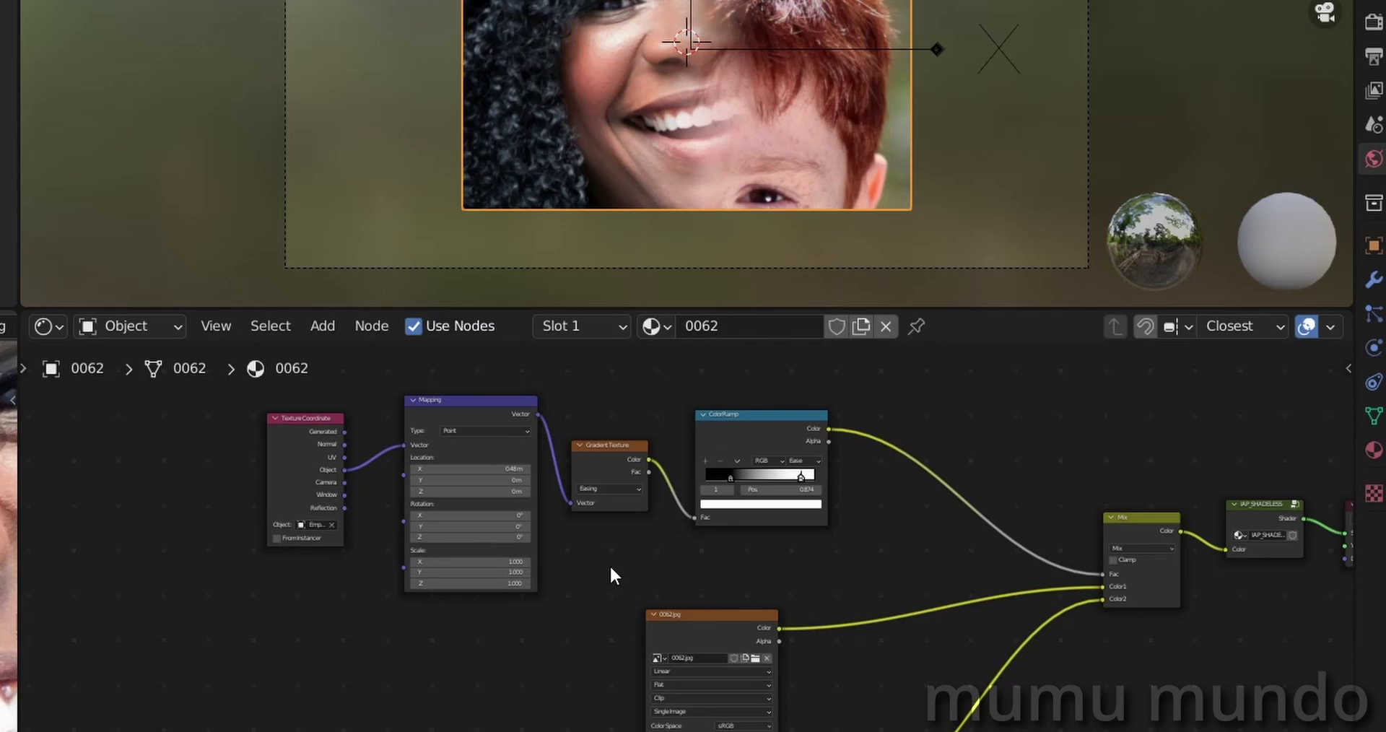
middle_click_drag(801, 542, 662, 571)
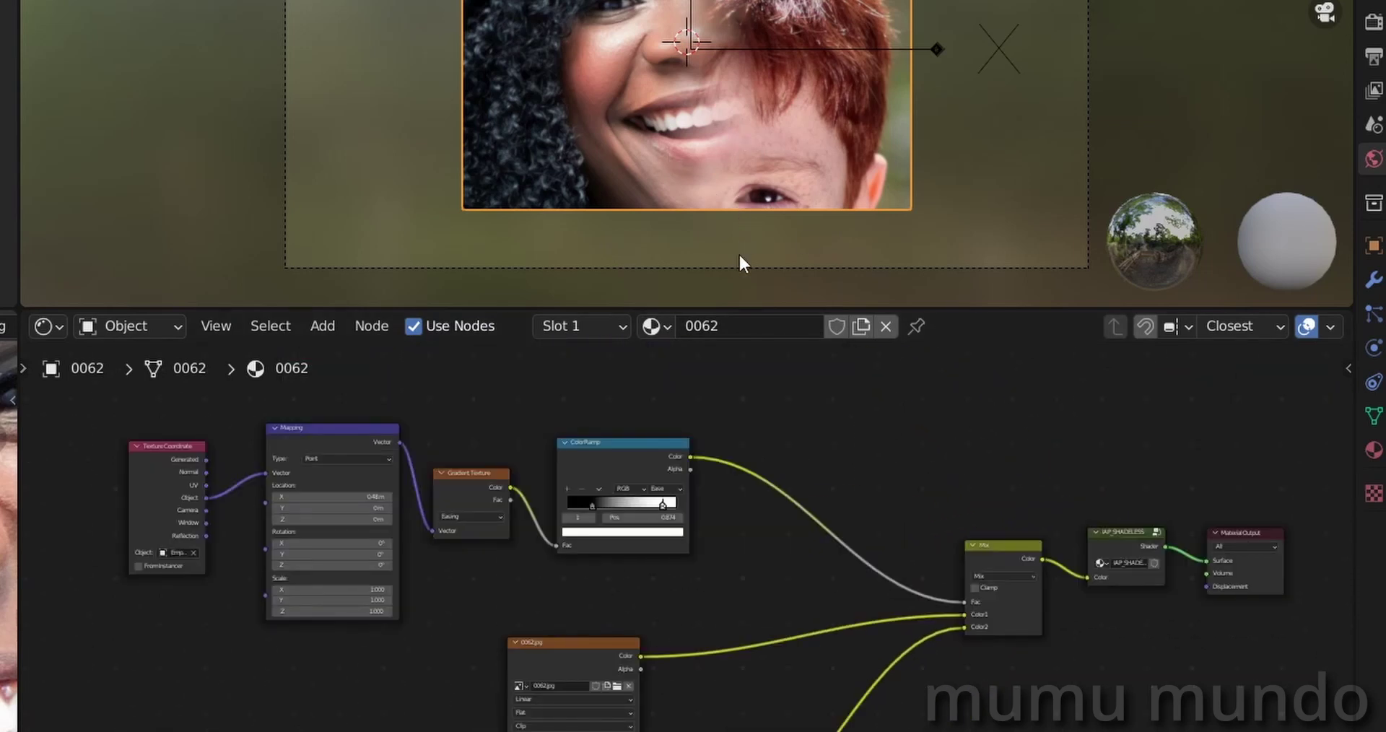
Step: Raise the gradient node chain above the image textures and move the ColorRamp away from the Gradient Texture to make room between them
middle_click_drag(850, 612, 891, 478)
scroll(963, 574, "down", 7)
middle_click_drag(742, 469, 887, 561)
scroll(843, 583, "up", 4)
left_click_drag(387, 418, 957, 628)
left_click_drag(875, 483, 876, 411)
scroll(876, 433, "up", 2)
left_click(817, 530)
middle_click_drag(775, 517, 718, 550)
left_click(715, 428)
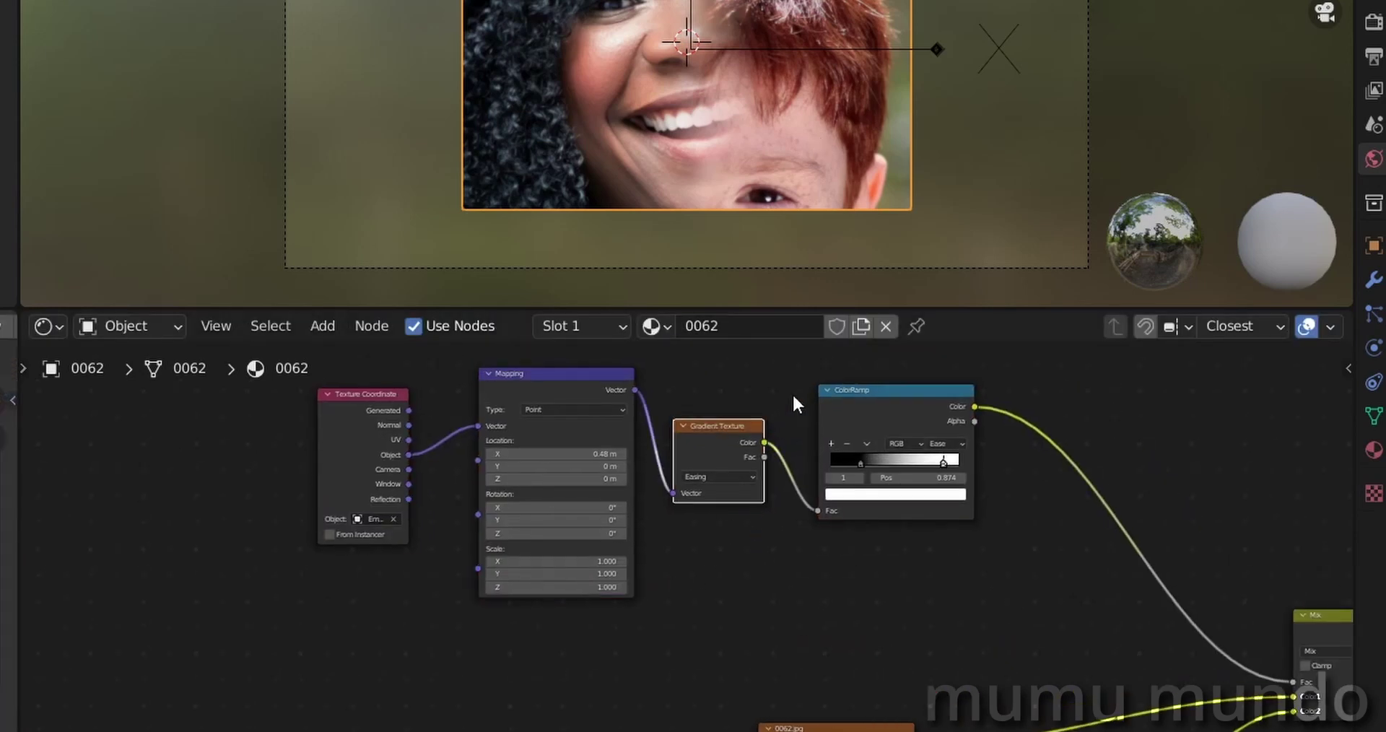
middle_click_drag(953, 598, 927, 577)
left_click_drag(836, 370, 966, 415)
left_click(684, 593)
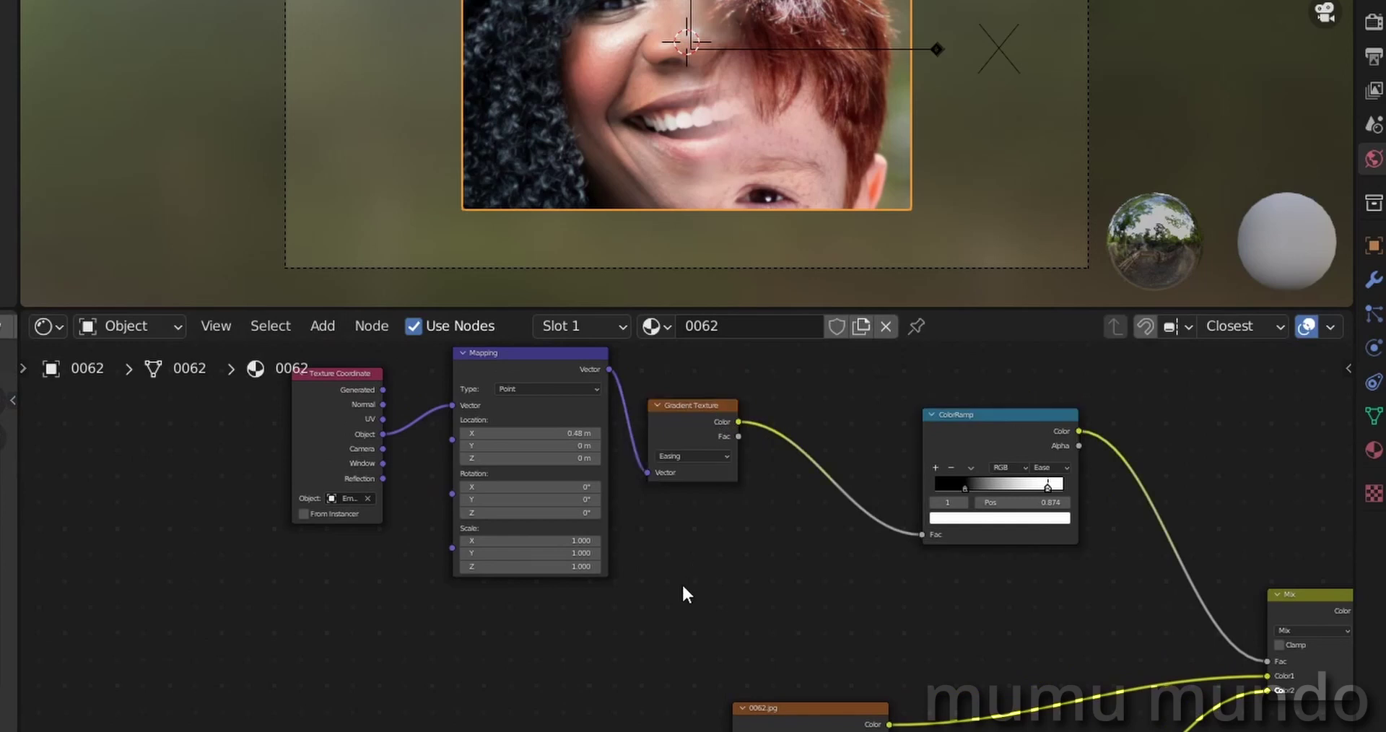
Step: Add a Wave Texture node and place it below the Gradient Texture
key("shift+a")
type("s")
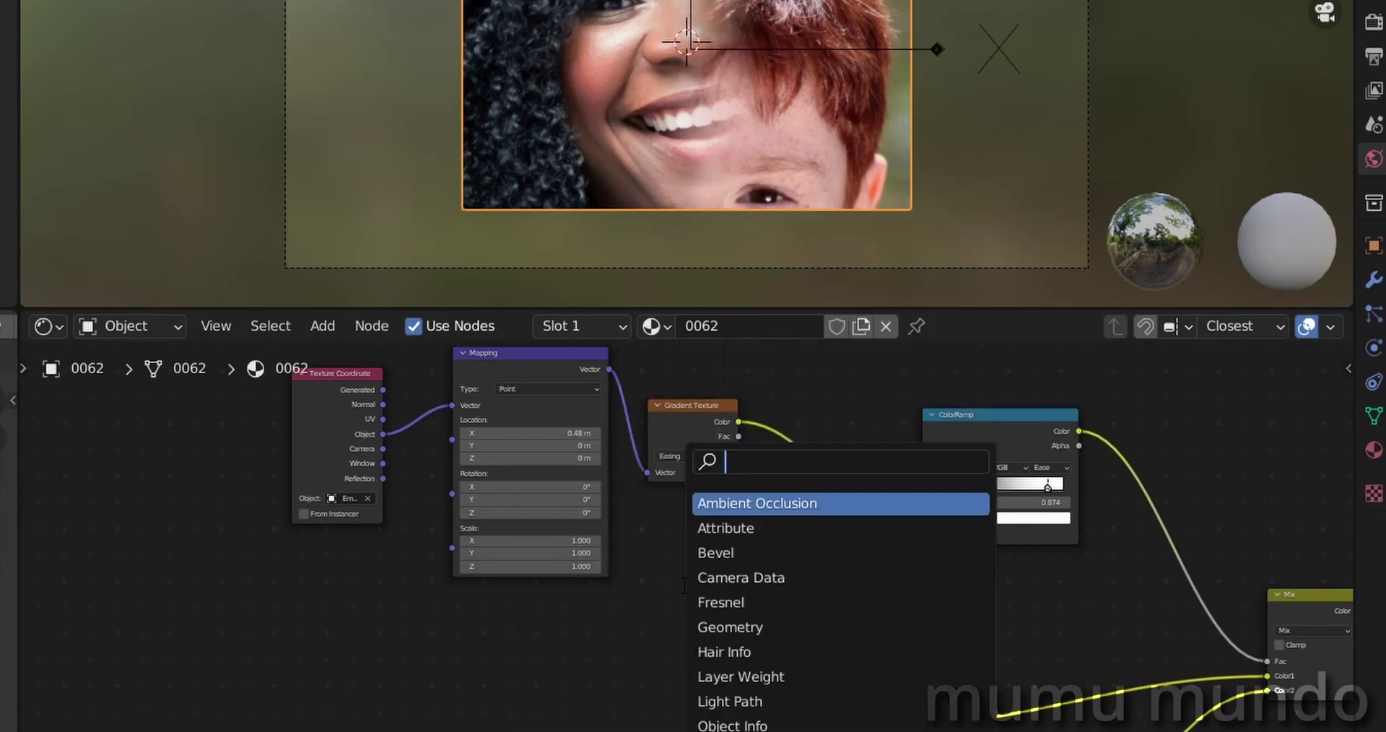
type("TEX")
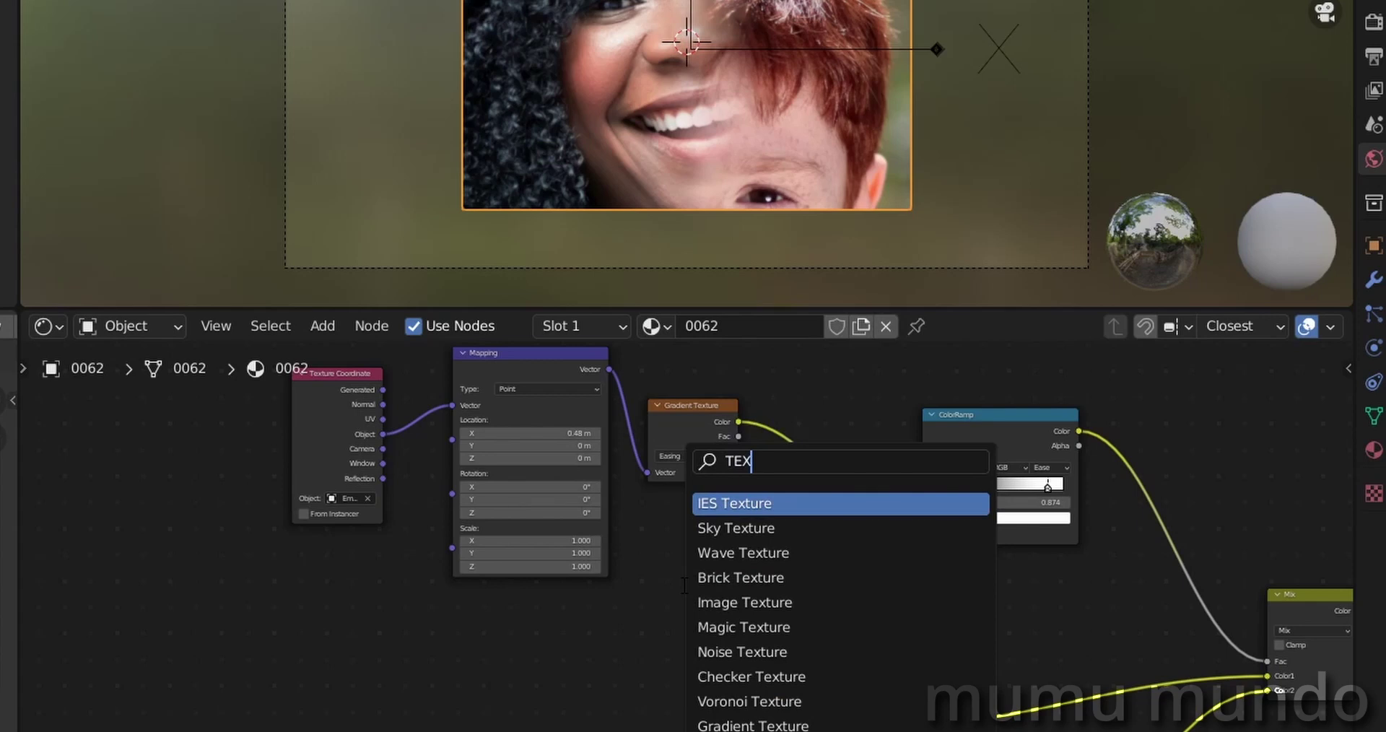
scroll(814, 704, "down", 6)
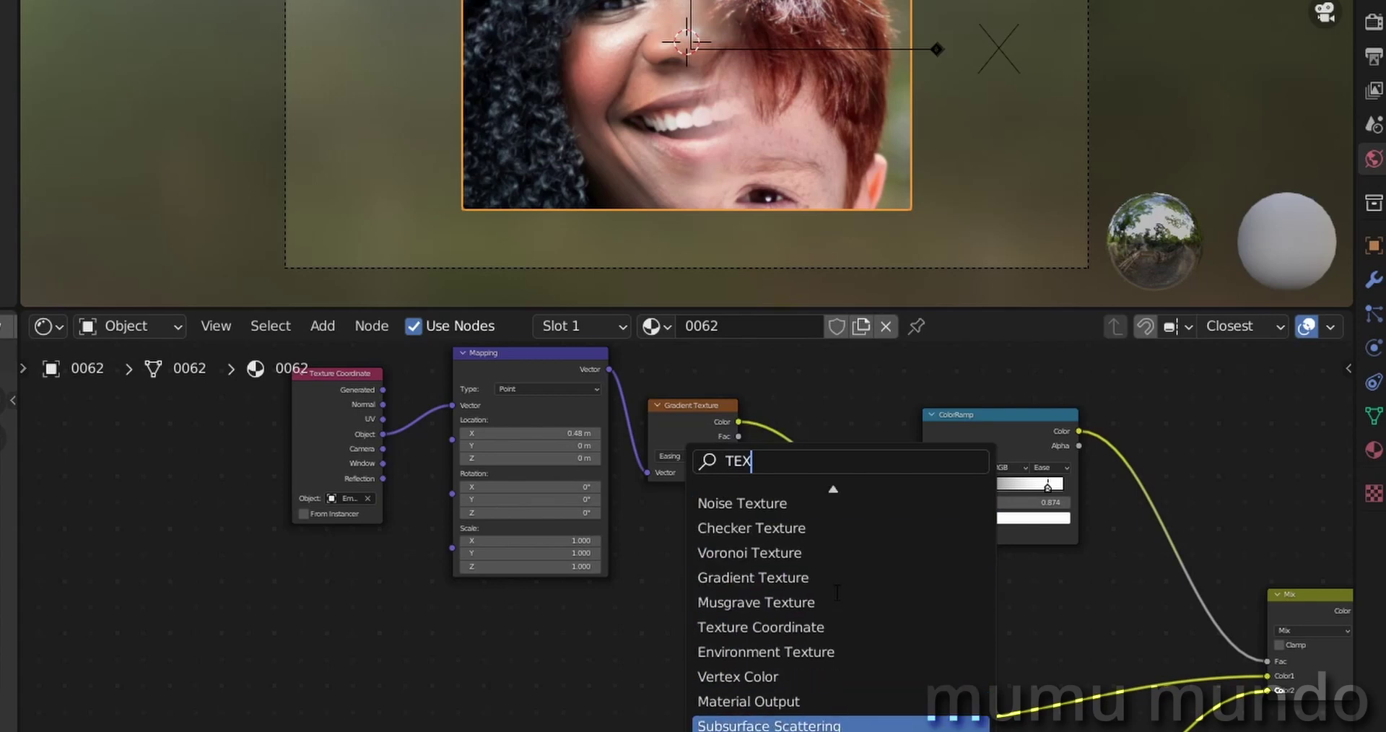
scroll(831, 503, "up", 7)
scroll(833, 558, "down", 7)
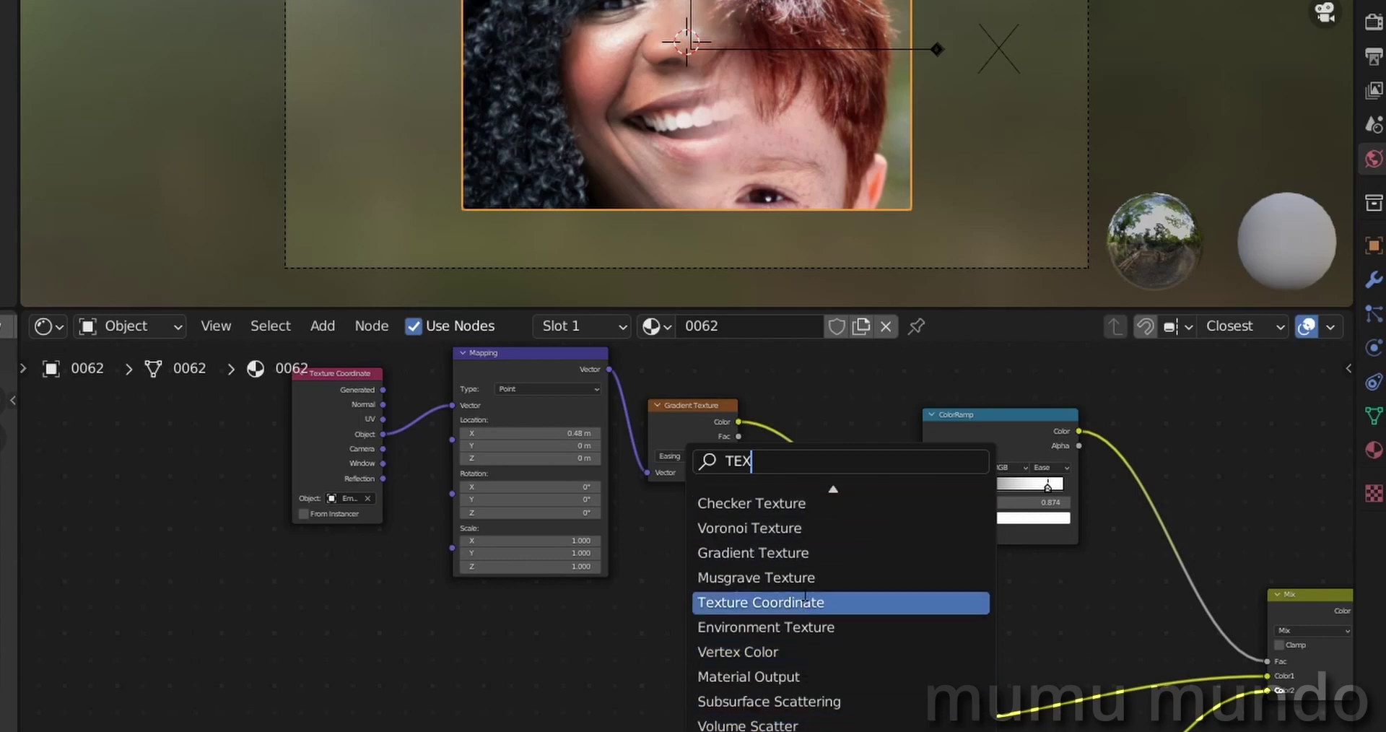
scroll(821, 604, "up", 10)
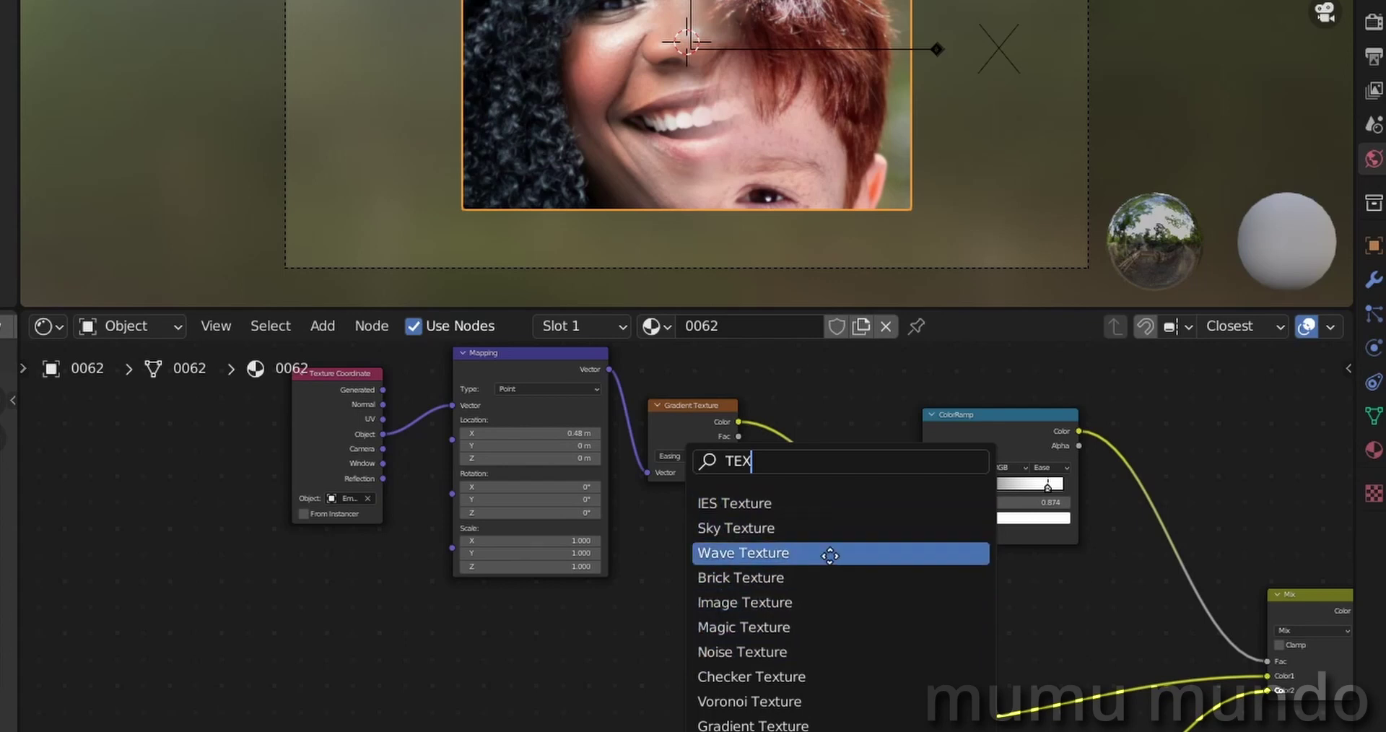
left_click(832, 556)
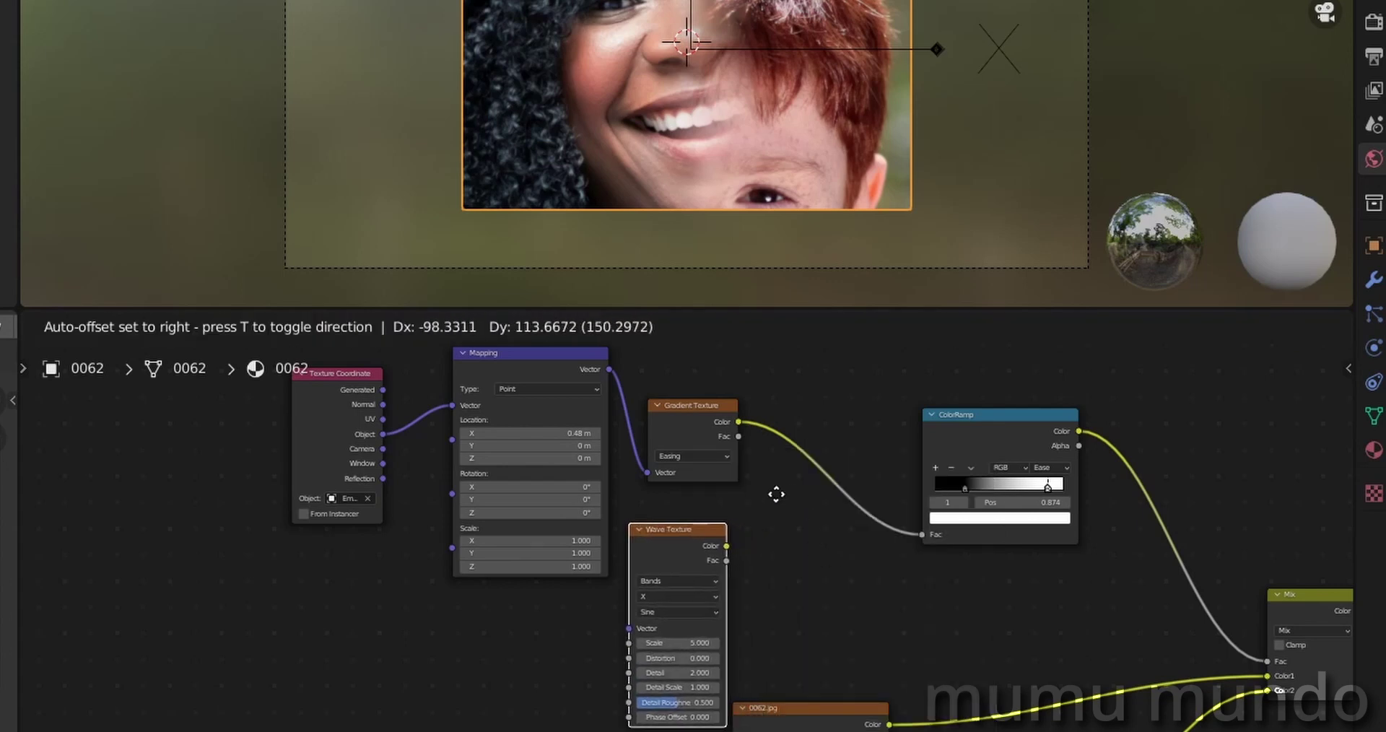
left_click(773, 495)
Step: Duplicate the Mix node and insert the copy into the link between the Gradient Texture and the ColorRamp
middle_click_drag(1325, 612, 1223, 601)
left_click(1205, 585)
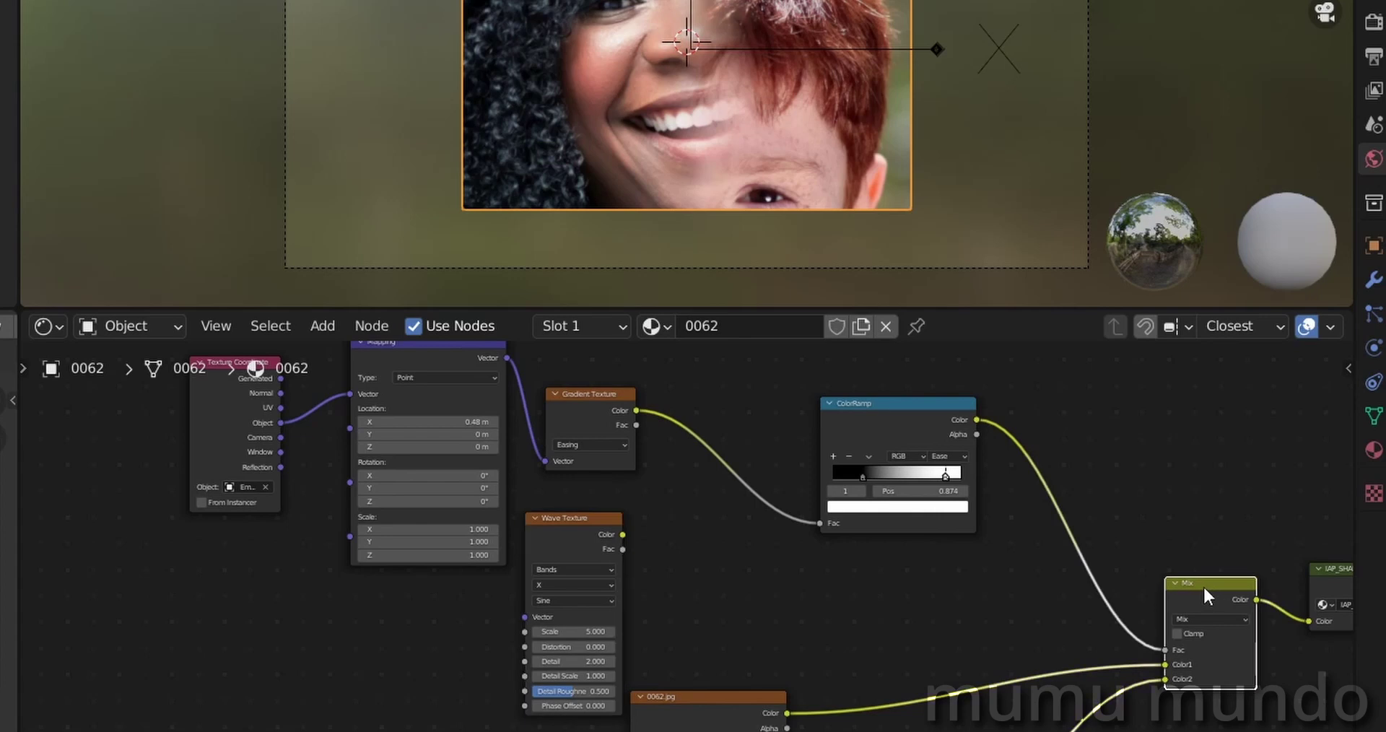
key("shift+d")
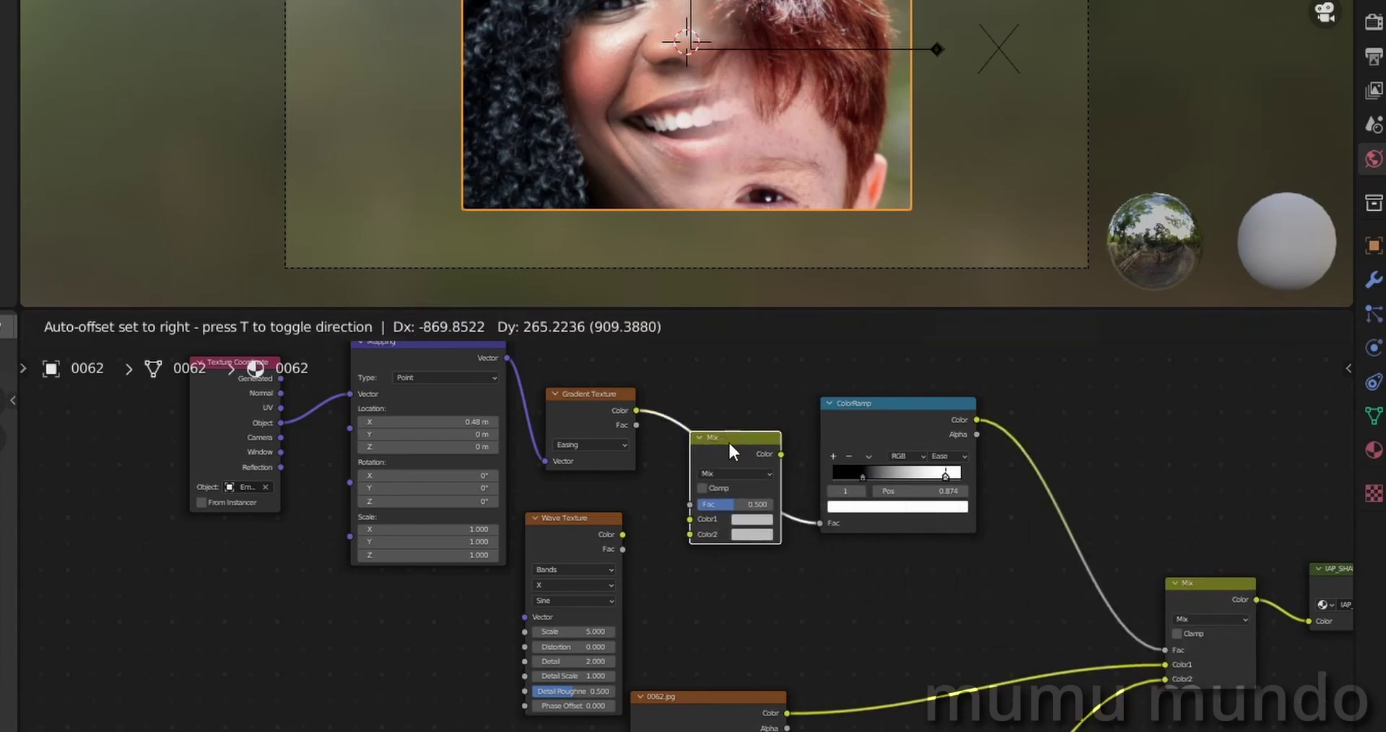
left_click(729, 441)
Step: Connect the Wave Texture's Color output to Color2 of the new Mix node
left_click(624, 424)
left_click_drag(623, 534, 582, 502)
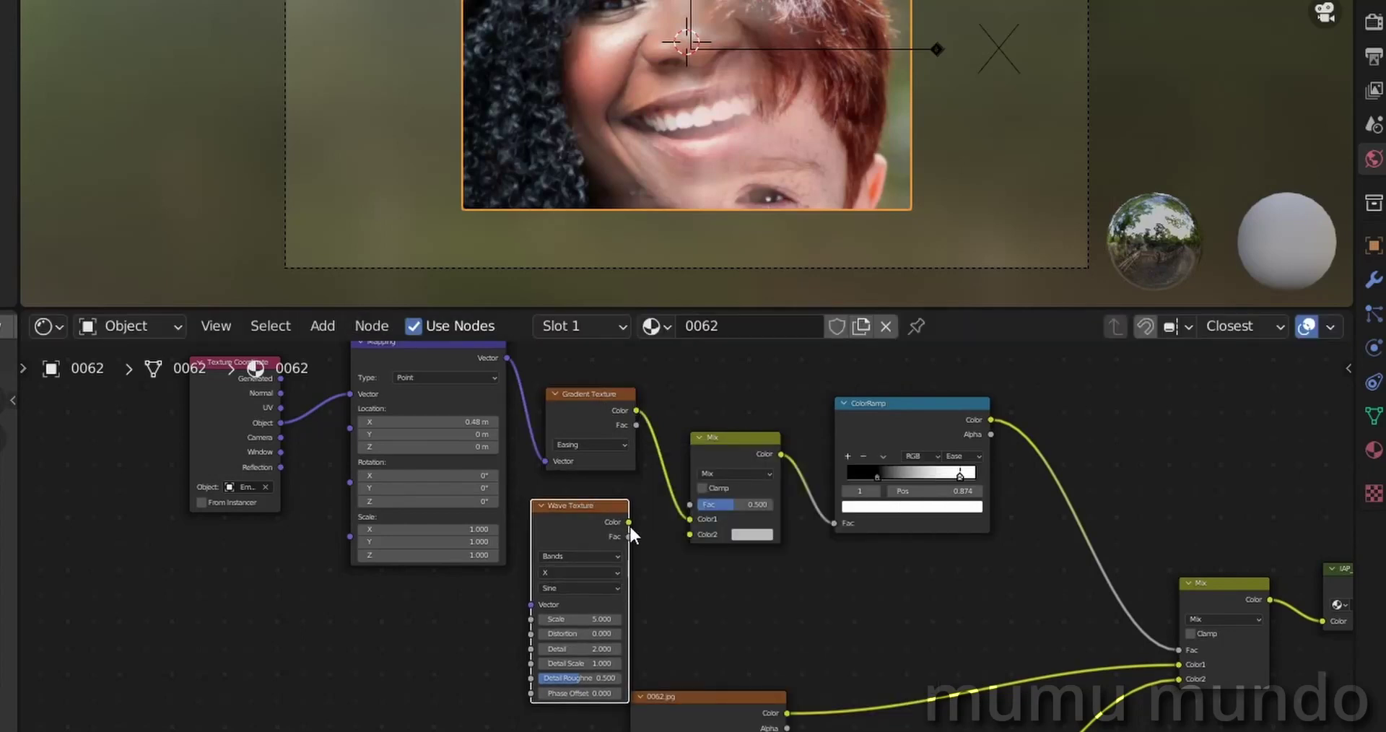
scroll(729, 610, "up", 1)
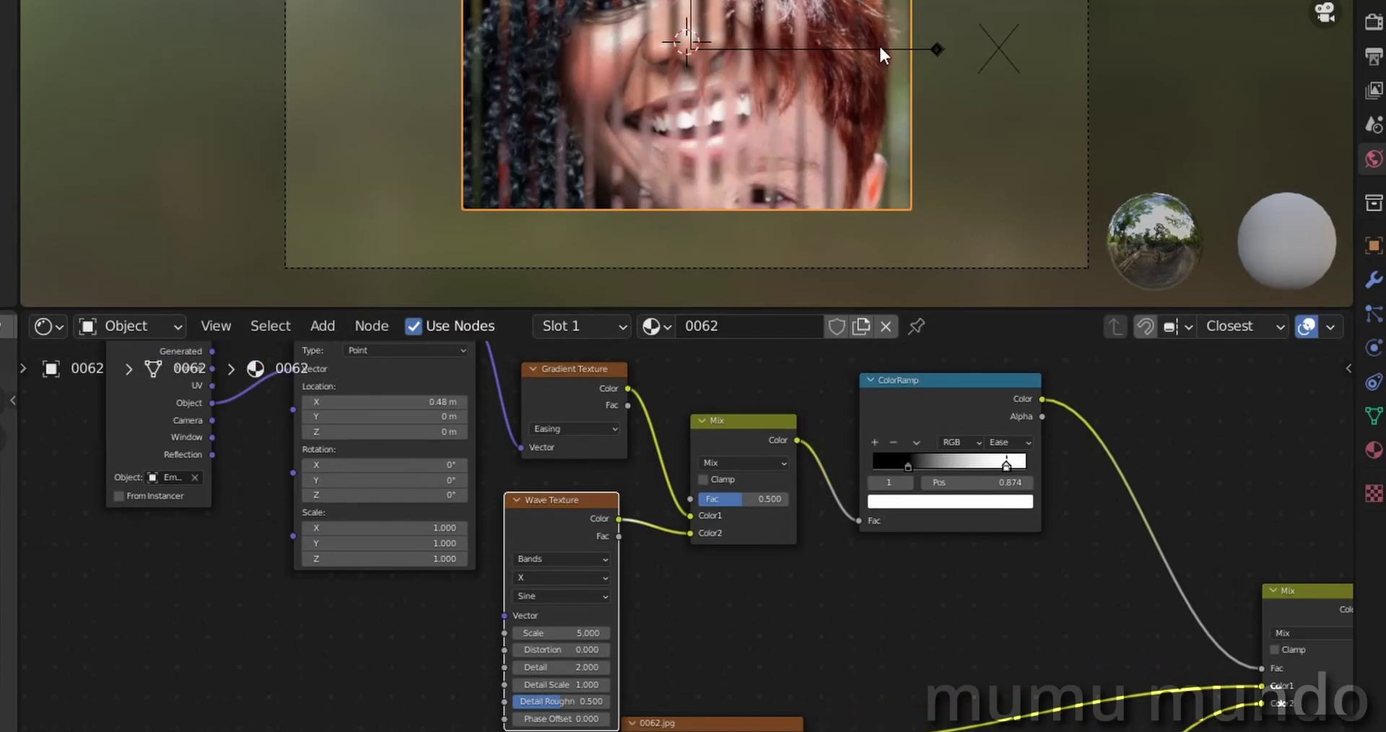
Step: Set the Wave Texture's bands direction to Y, scale to 2.0 and distortion to -7.0, and adjust its detail
scroll(748, 423, "up", 2)
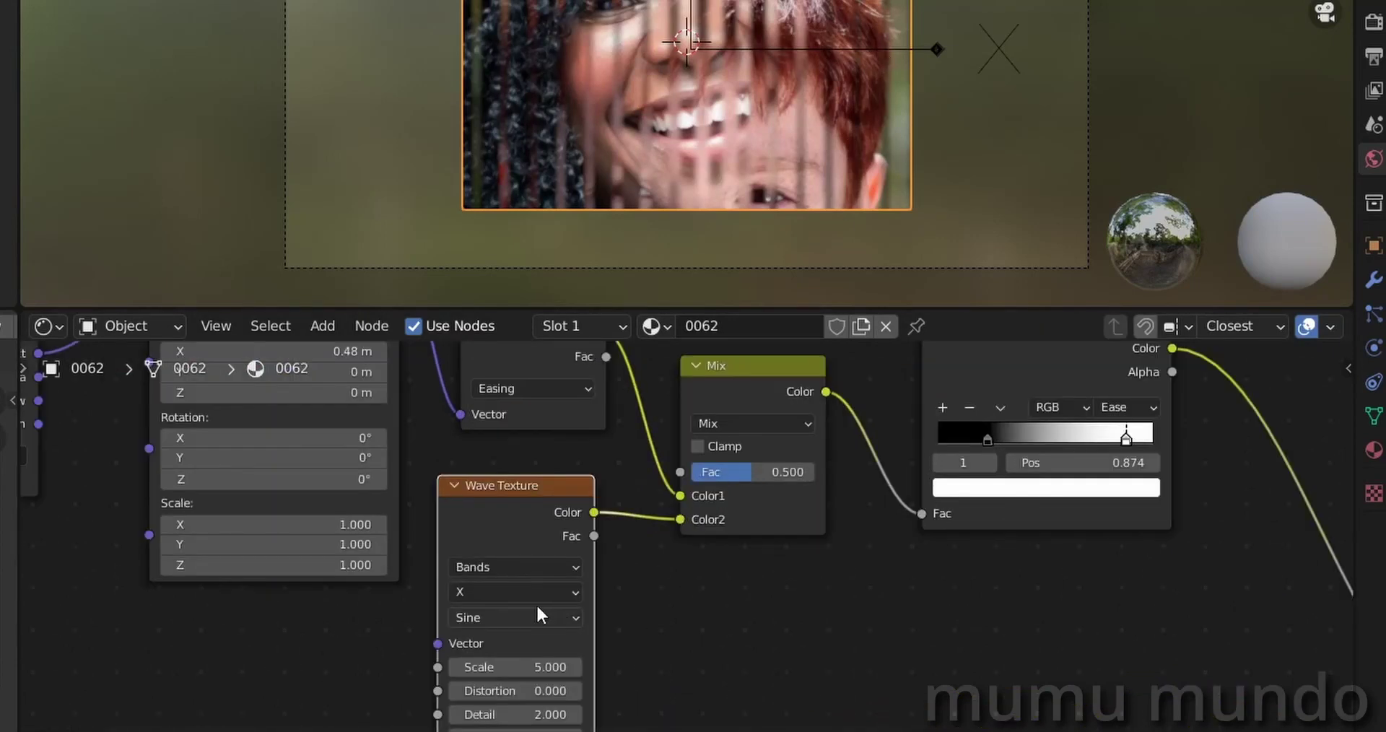
left_click(521, 589)
left_click(505, 639)
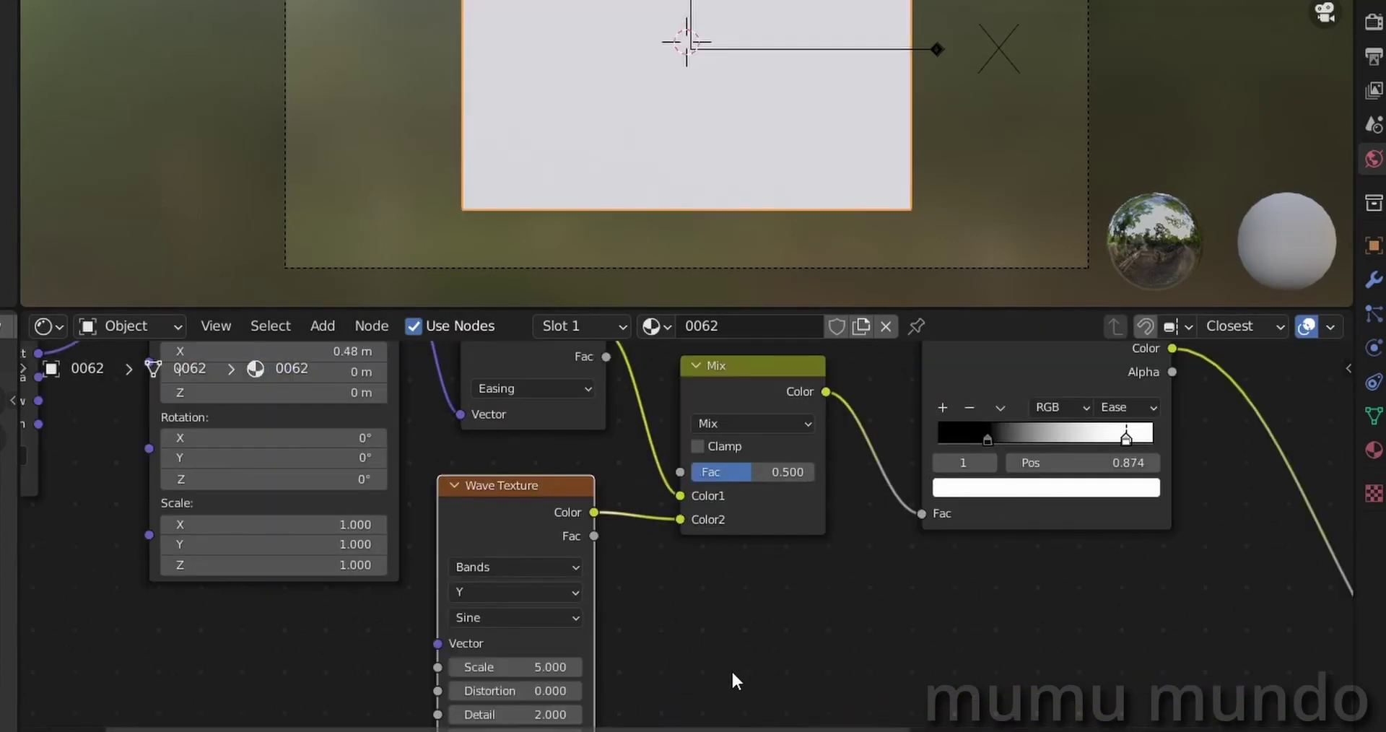
middle_click_drag(733, 674, 785, 600)
mouse_move(557, 594)
left_mouse_down()
mouse_move(614, 594)
mouse_move(517, 594)
mouse_move(549, 594)
mouse_move(568, 618)
mouse_move(433, 618)
left_mouse_up()
left_click_drag(568, 641, 715, 642)
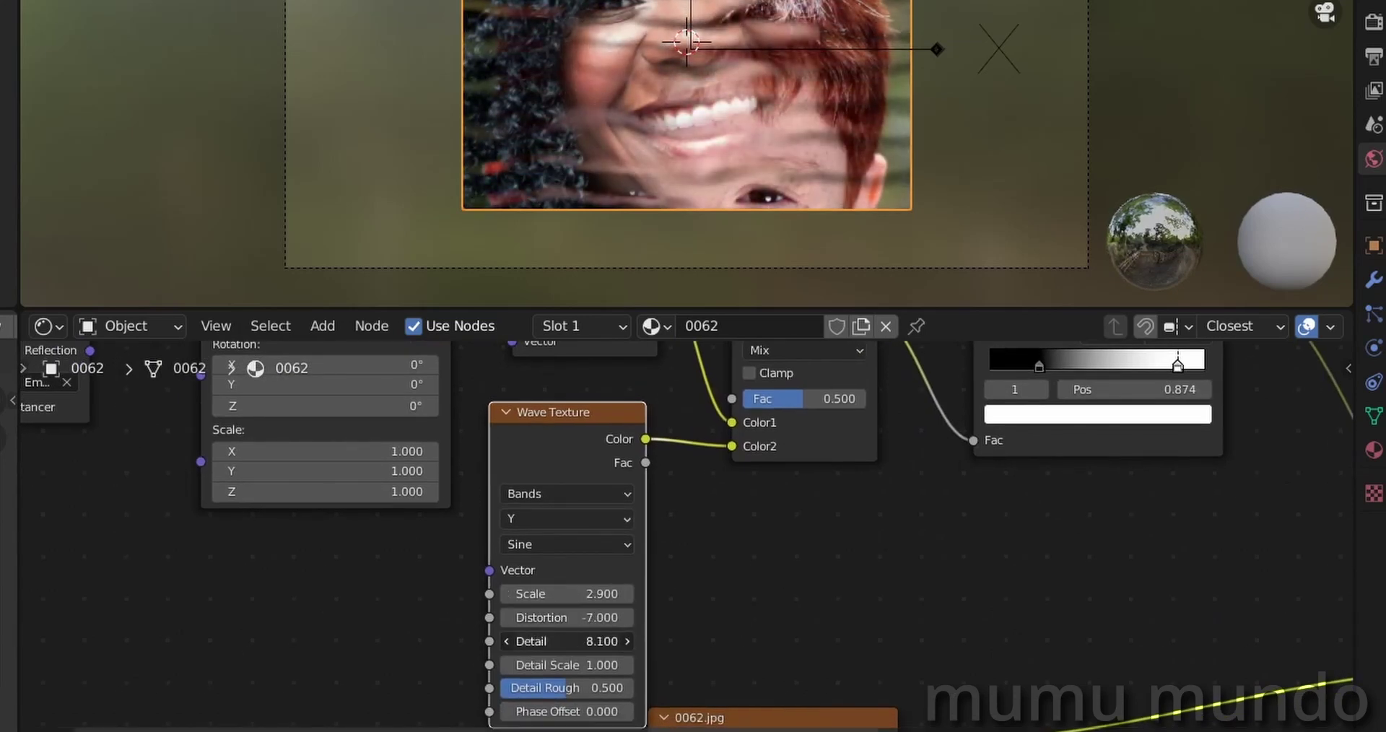
left_click_drag(567, 641, 546, 641)
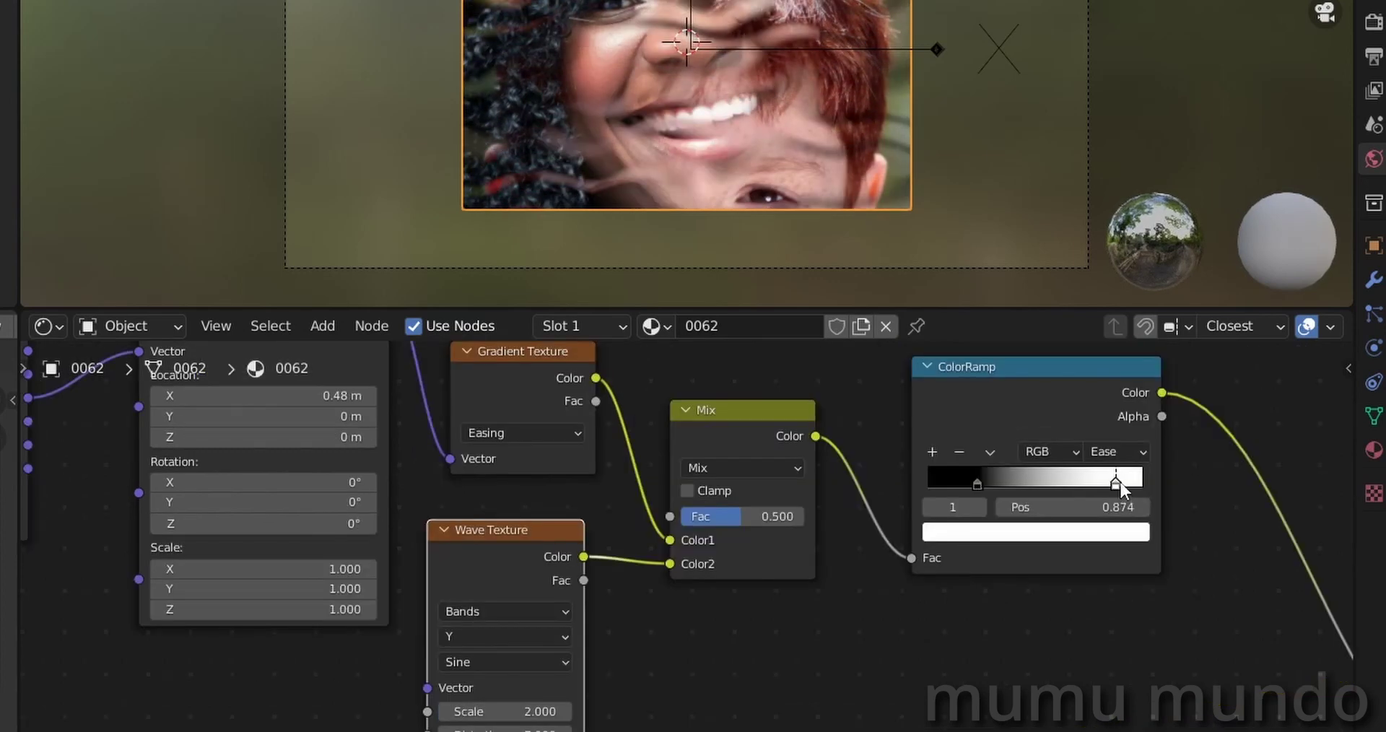
Step: Tighten the ColorRamp blend with the black stop at 0.344 and the white stop at 0.653, and move the Mix node nearer the textures
left_click_drag(1120, 482, 1071, 482)
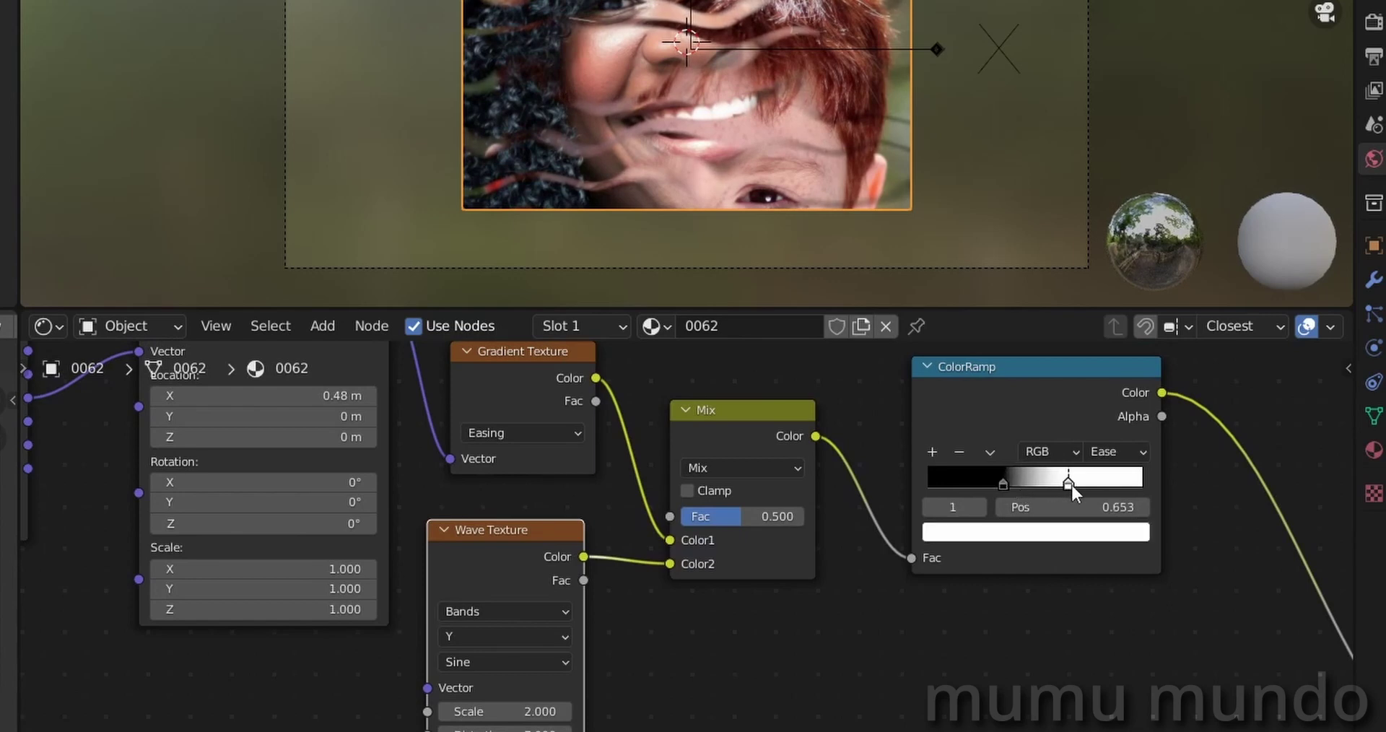
left_click(1002, 483)
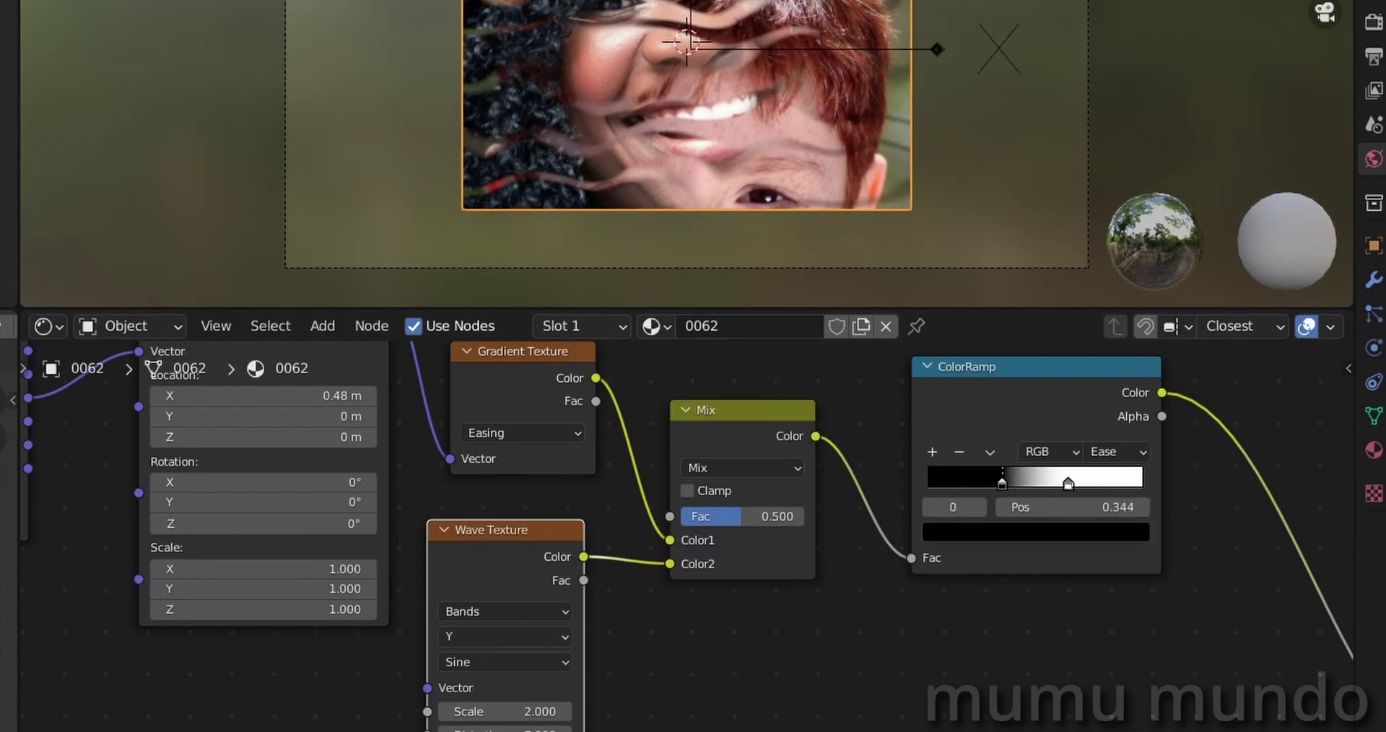
left_click_drag(719, 421, 692, 409)
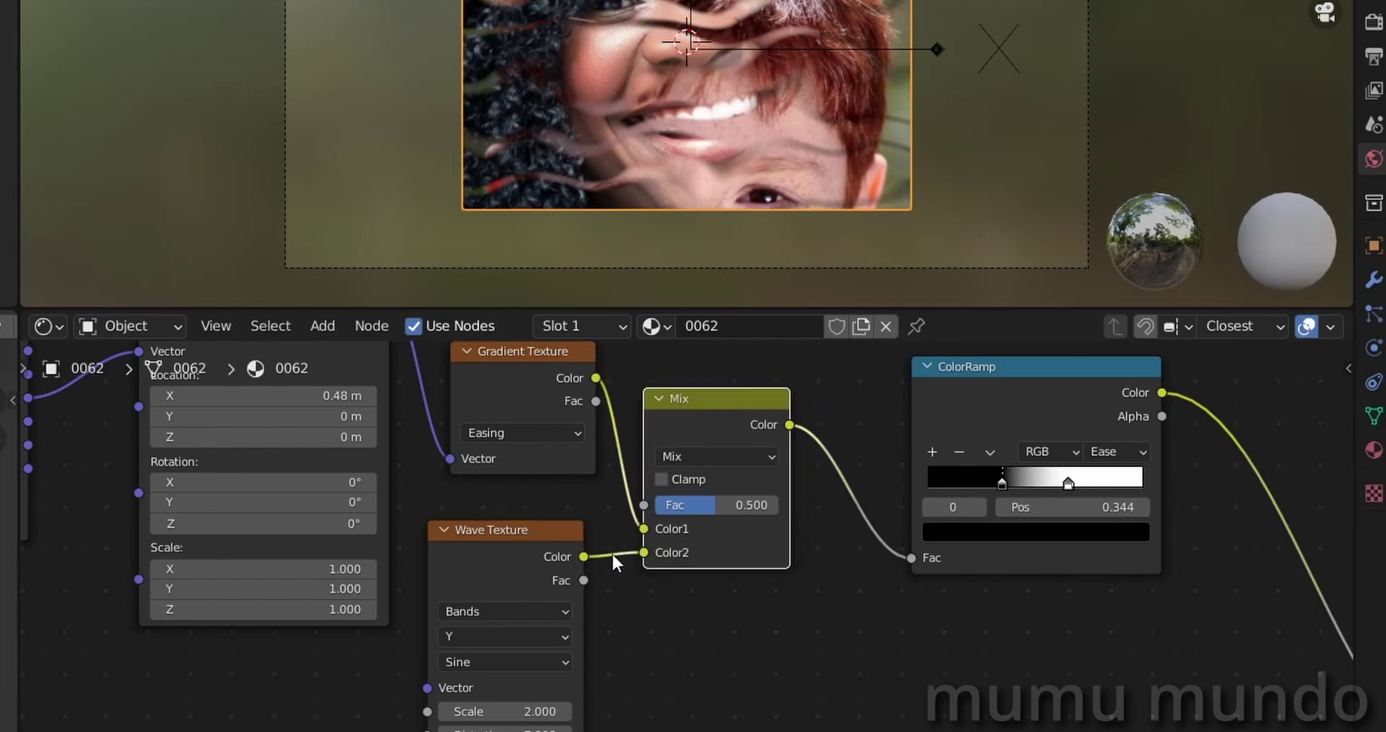
Step: Try feeding the Wave Texture directly into the ColorRamp's Fac, and restore the links through the Mix node
left_click_drag(584, 556, 911, 558)
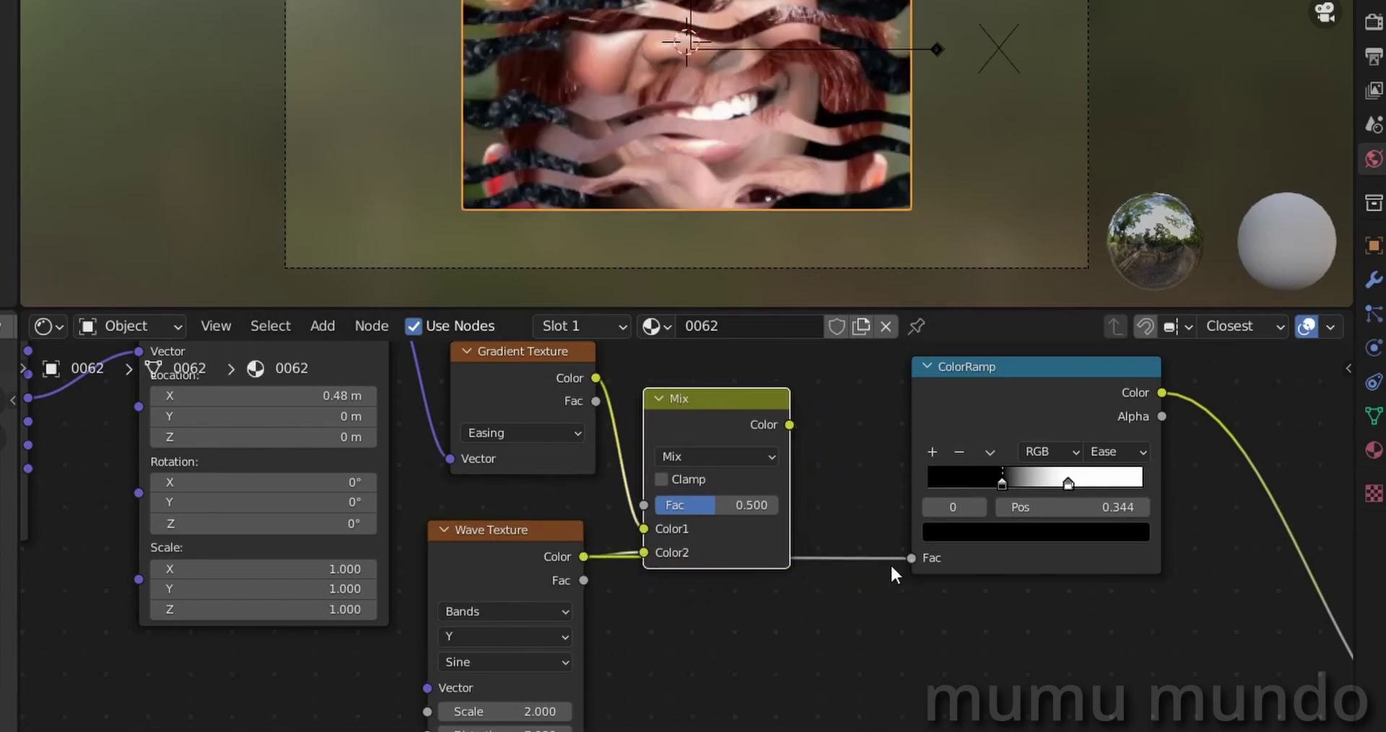
left_click_drag(587, 647, 705, 605)
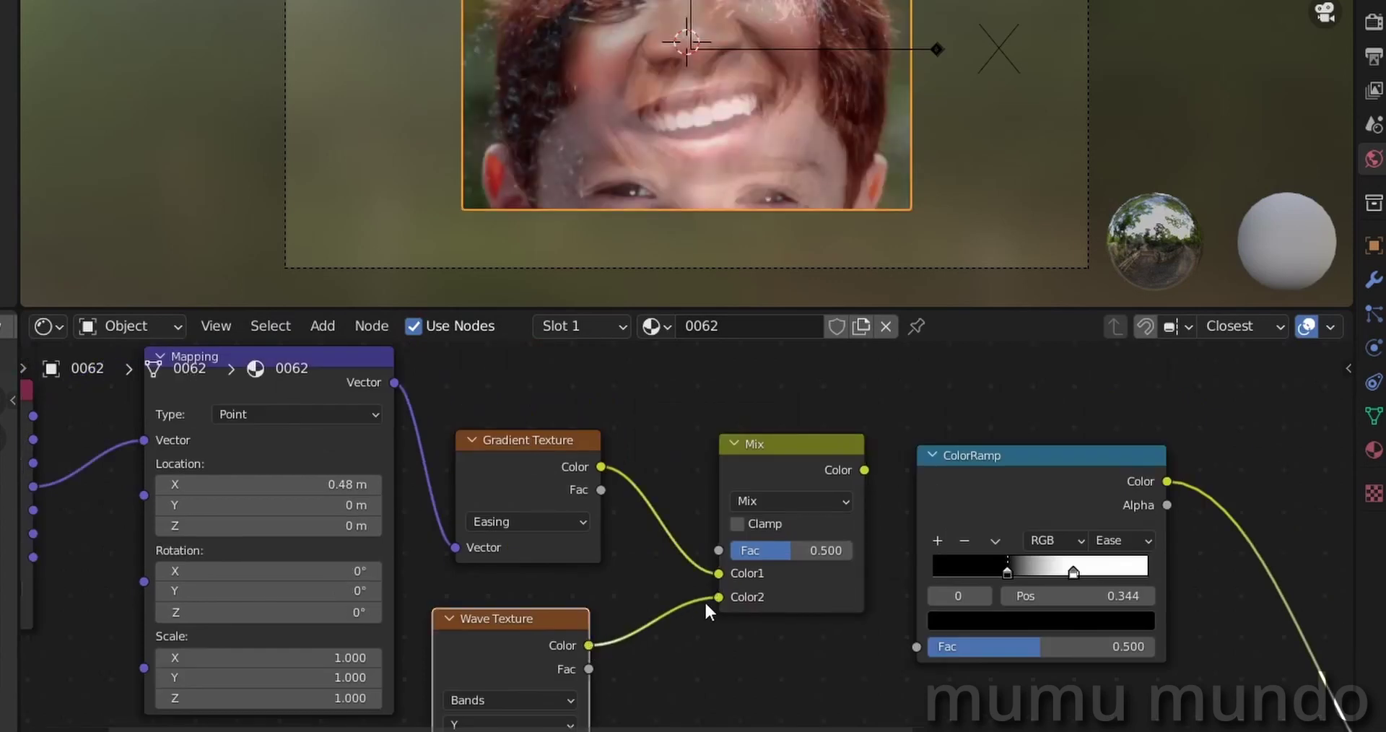
scroll(716, 663, "down", 3)
left_click_drag(802, 469, 877, 591)
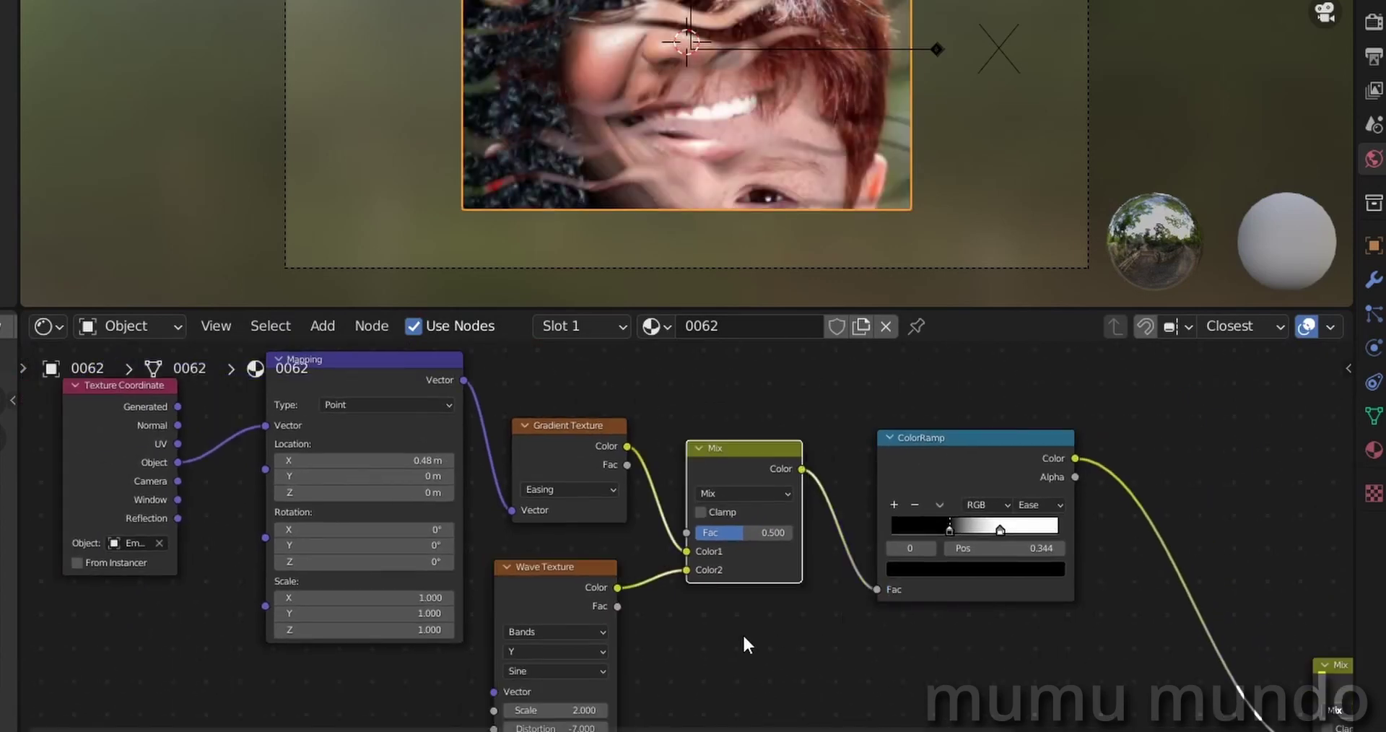
Step: Set the Fac of the Mix node between the gradient and wave textures to 0.339
scroll(743, 635, "up", 1)
scroll(744, 543, "up", 2)
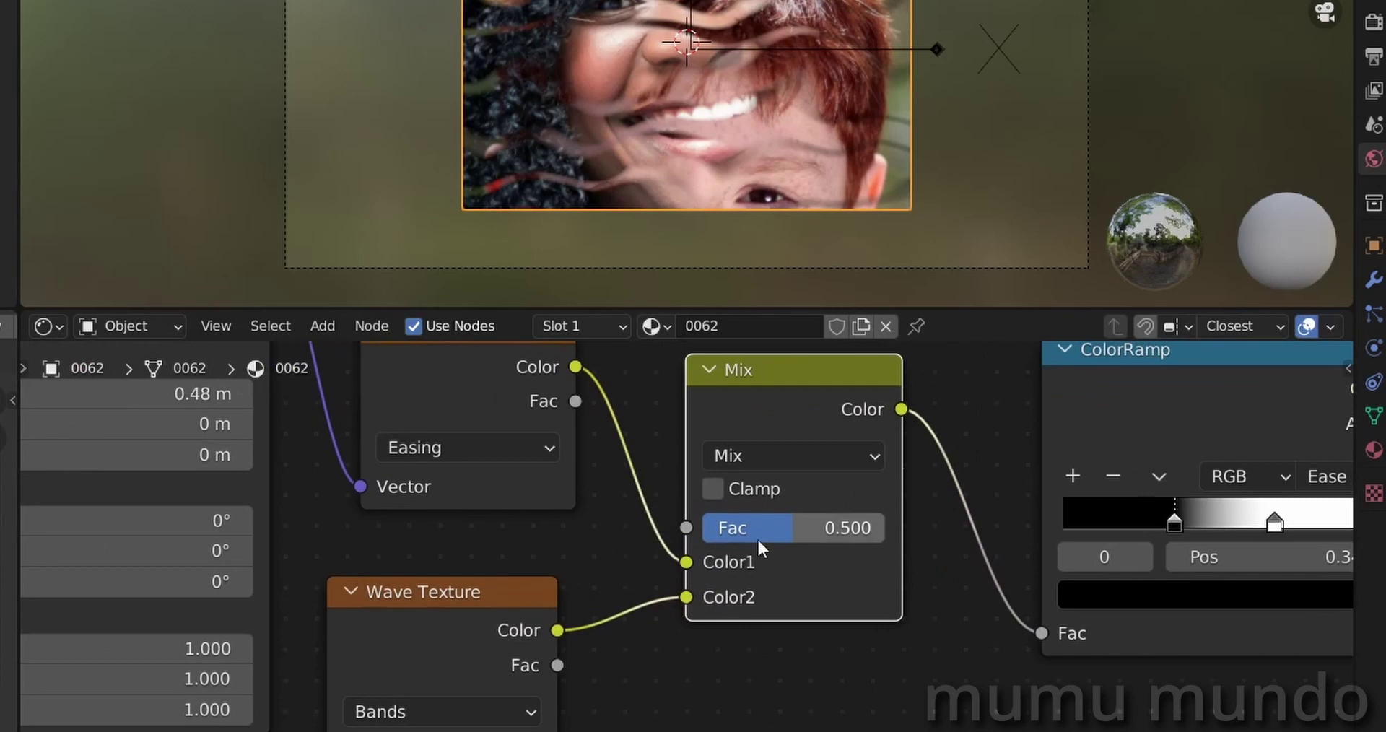
left_click_drag(784, 540, 754, 528)
Step: Preview the ColorRamp output directly through the IAP_SHADELESS node, and reconnect the final Mix node's Color output to it
scroll(755, 566, "down", 3)
middle_click_drag(755, 566, 567, 586)
middle_click_drag(643, 520, 630, 599)
left_click_drag(571, 403, 982, 657)
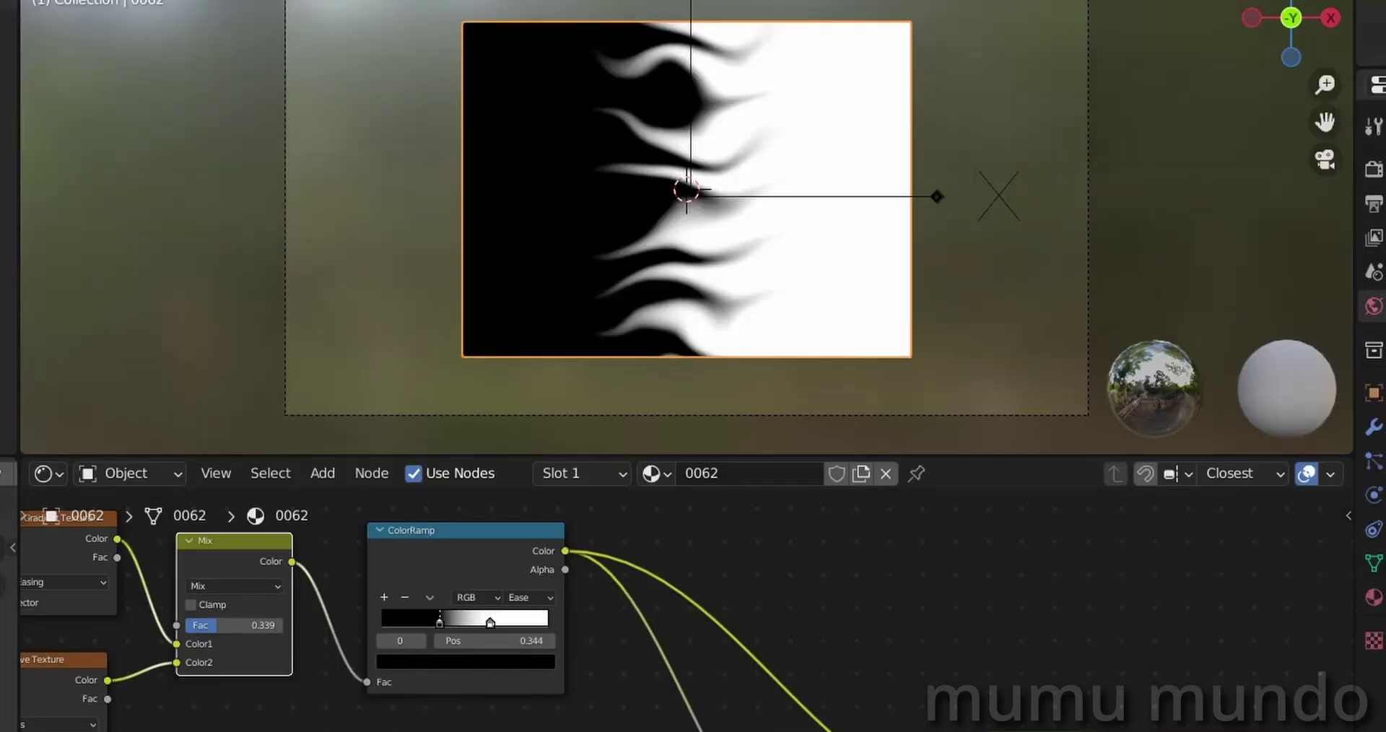
middle_click_drag(794, 620, 920, 626)
left_click_drag(1058, 613, 1118, 638)
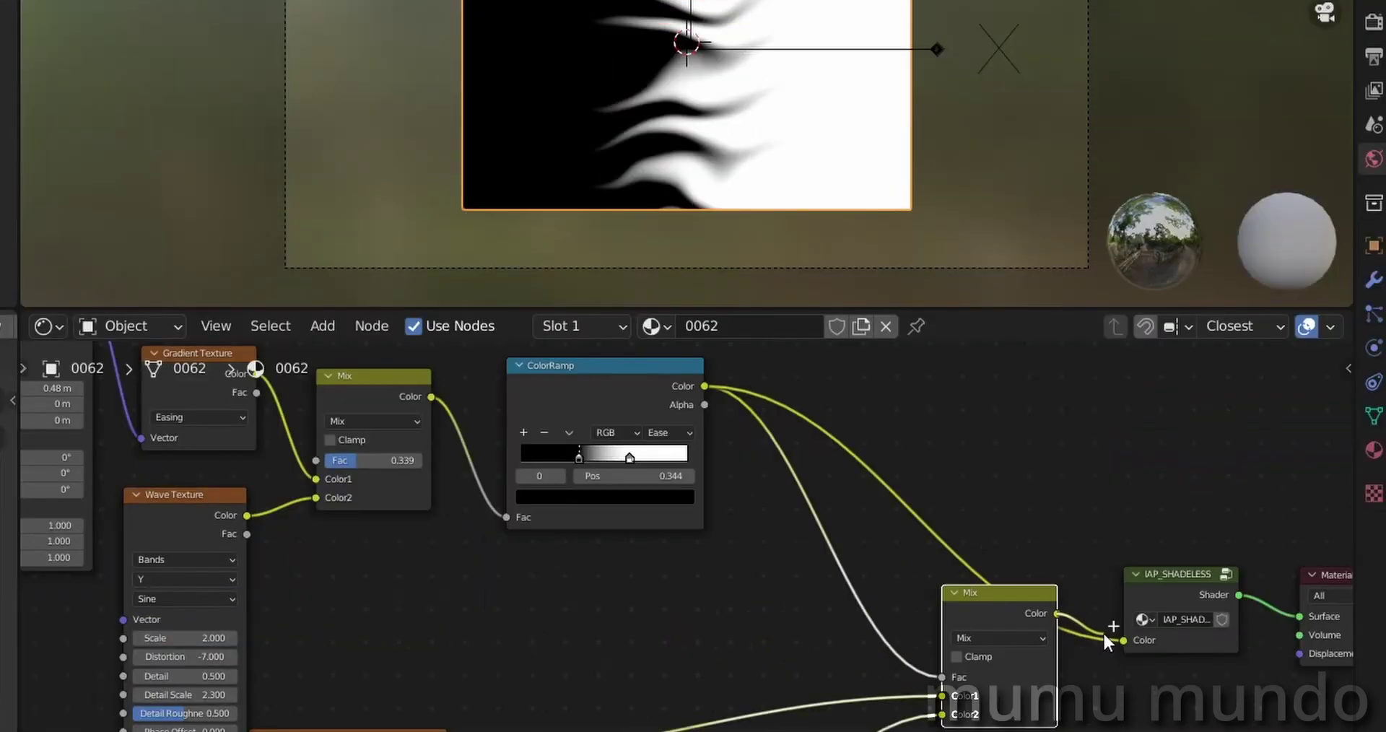
Step: Move the empty across the image to preview the wavy transition, and leave it near the plane's centre
scroll(619, 609, "down", 3)
scroll(619, 609, "down", 3)
middle_click_drag(573, 599, 604, 596)
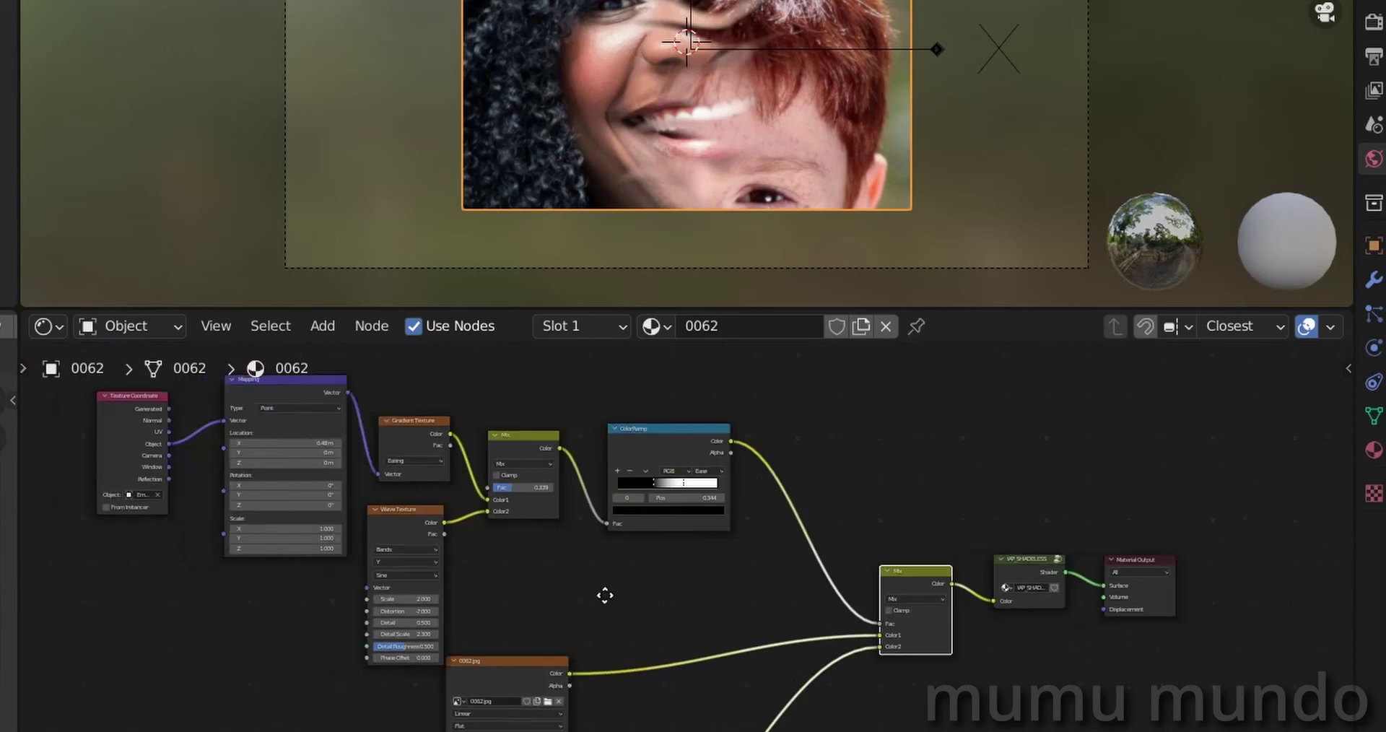
key("g")
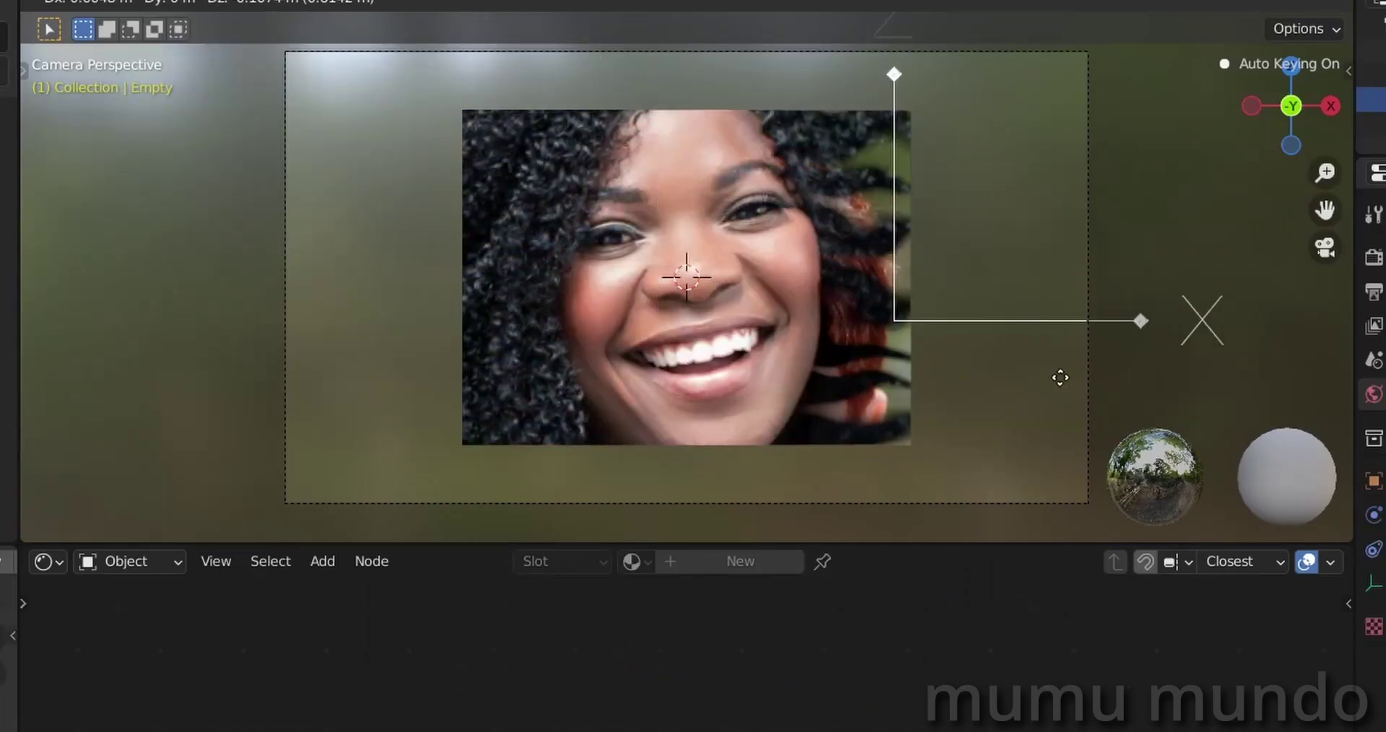
left_click(835, 381)
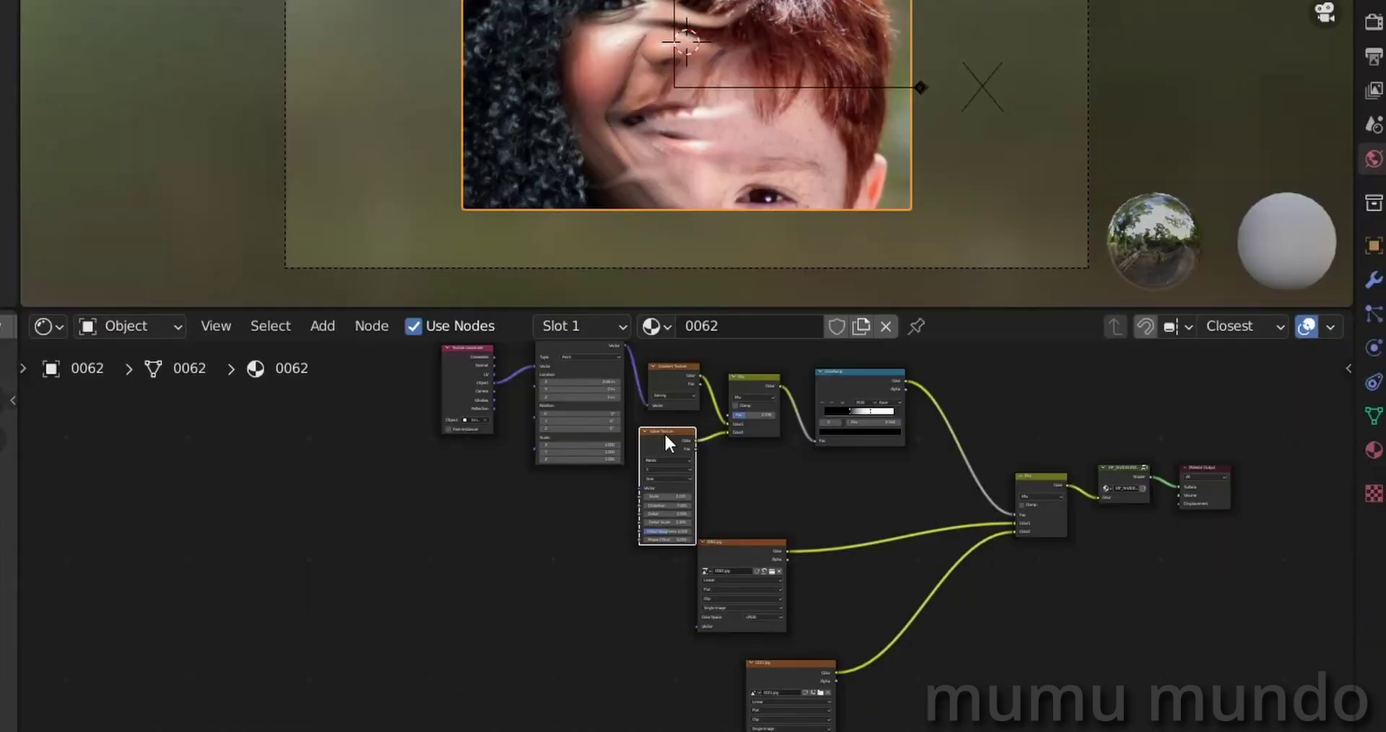
Step: Add a Brick Texture node and connect its Color output to Color2 of the Mix node in place of the Wave Texture
scroll(664, 431, "up", 2)
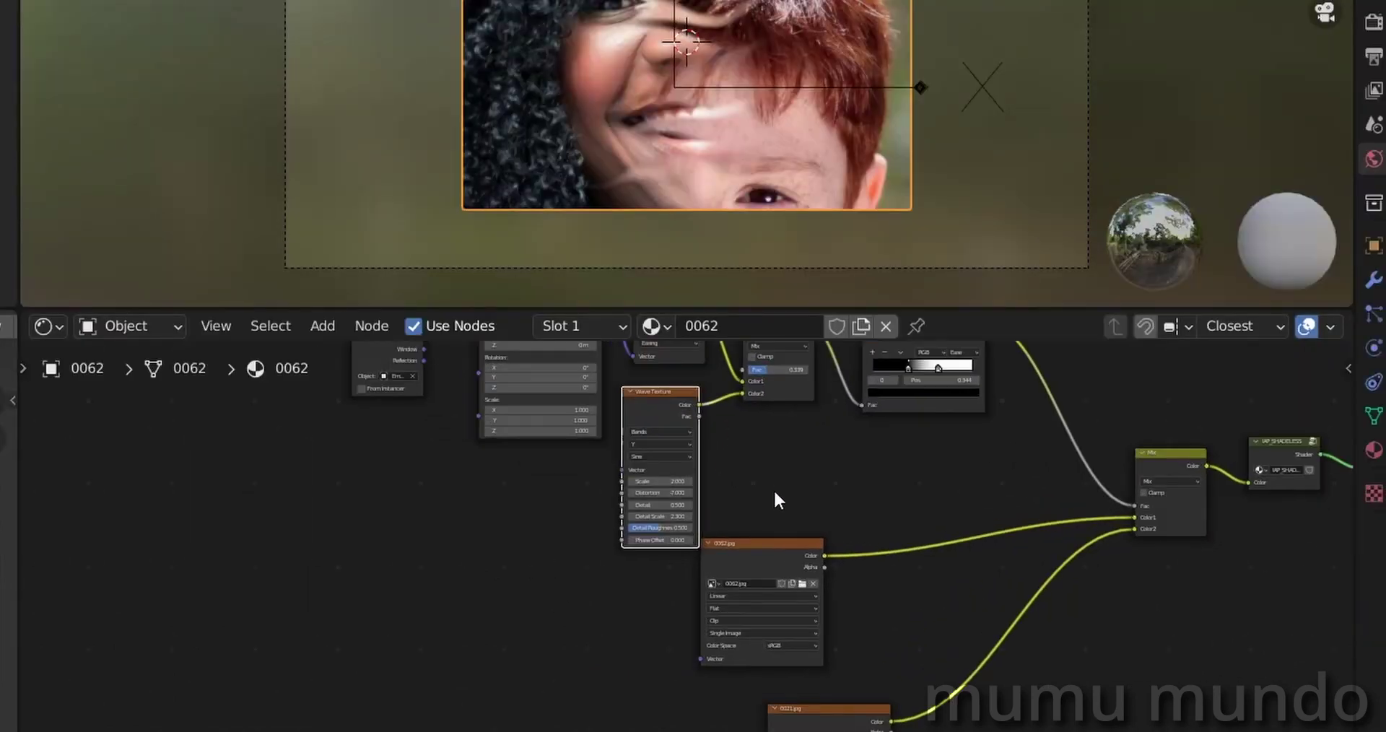
key("shift+a")
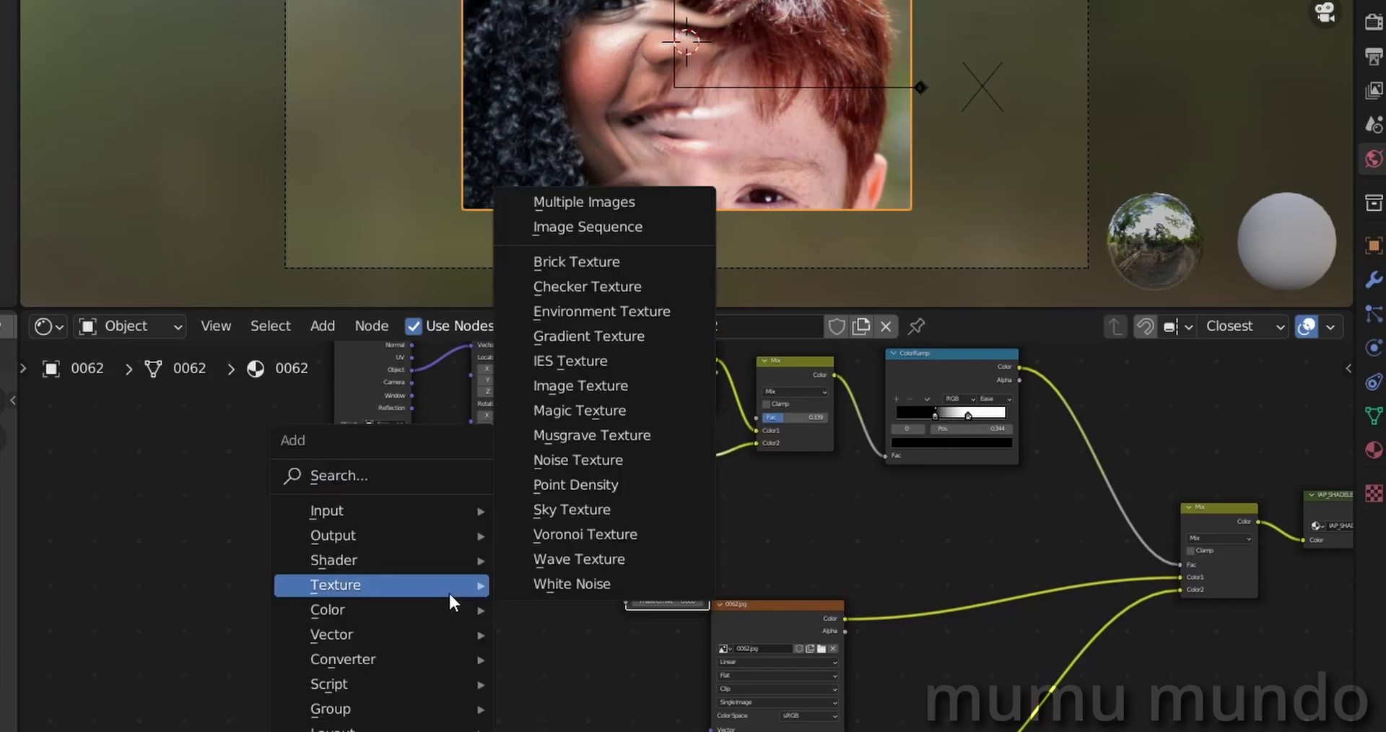
type("TEXT")
left_click(507, 578)
left_click(557, 542)
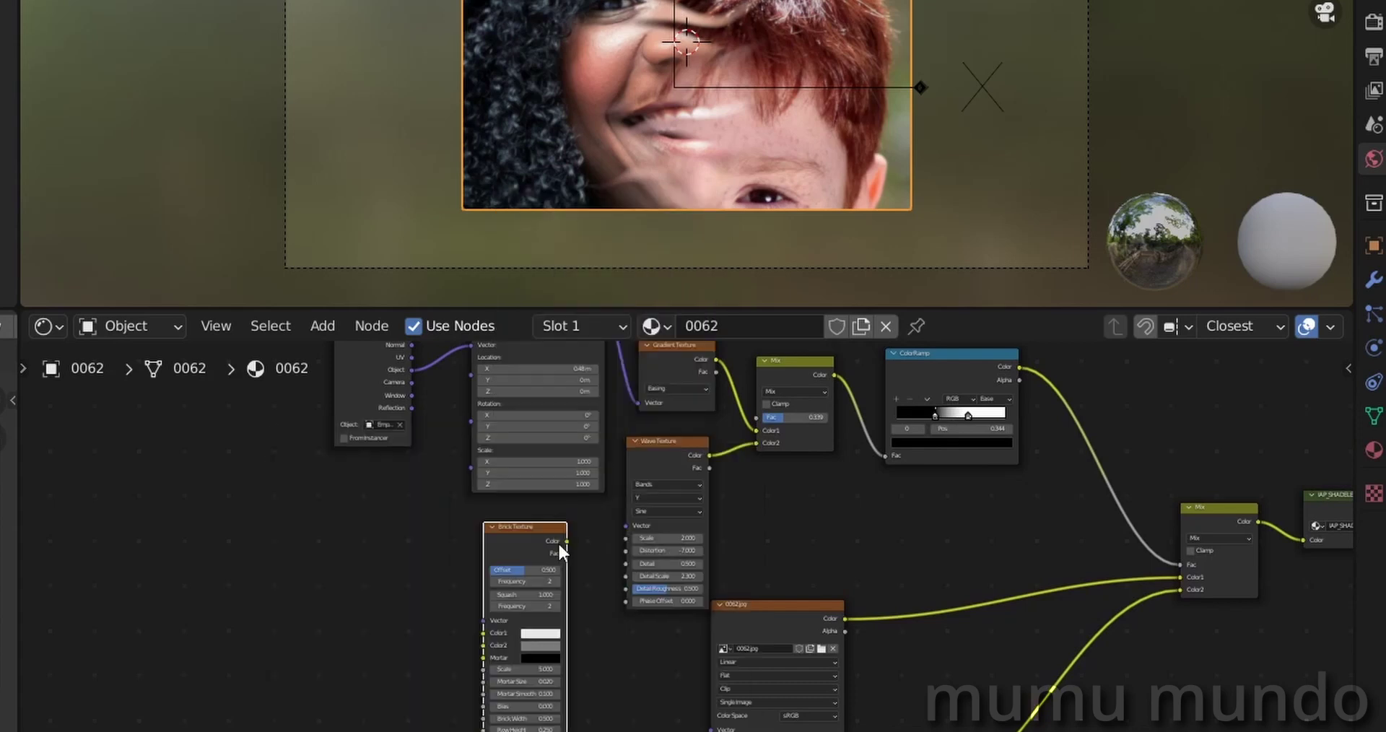
left_click_drag(564, 539, 752, 444)
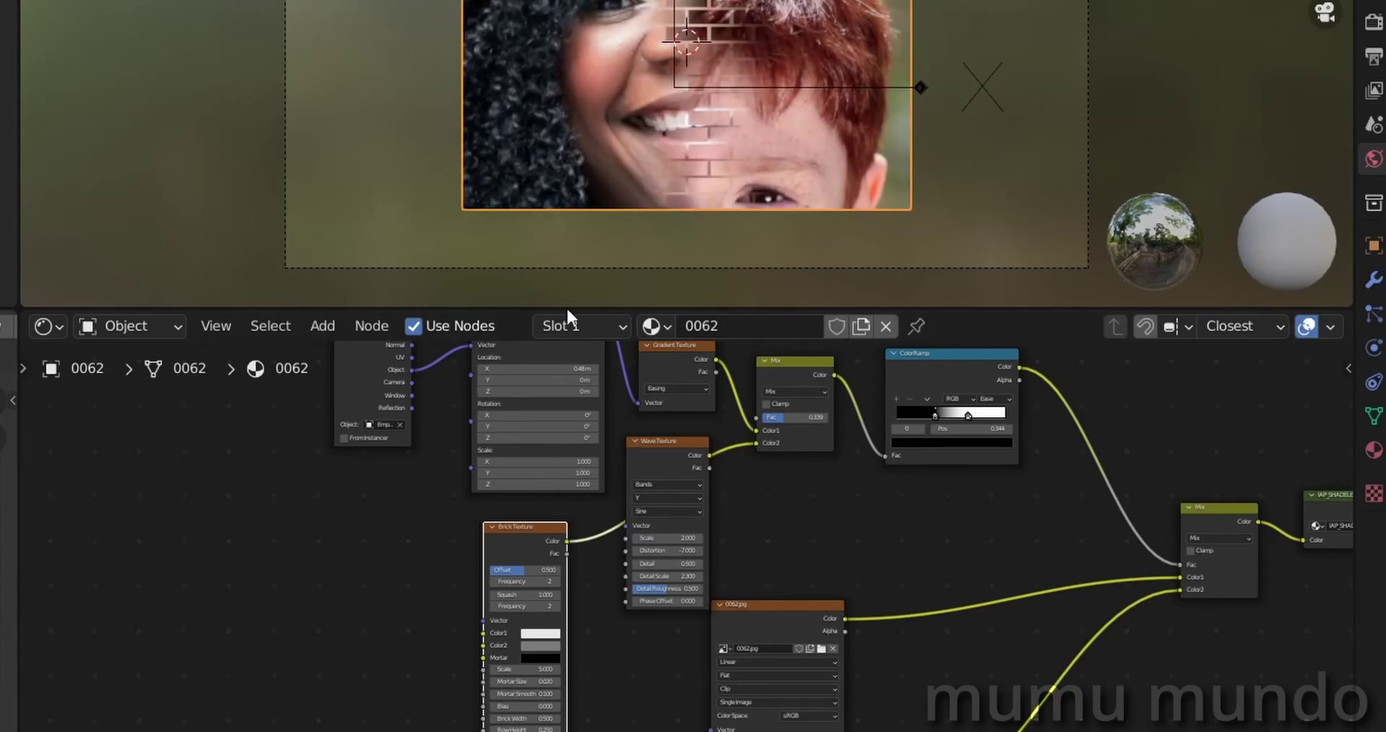
Step: Set the Brick Texture's scale to 2.700, move the empty slightly to check the transition, and reselect the plane
scroll(402, 625, "up", 4)
left_click_drag(535, 655, 578, 655)
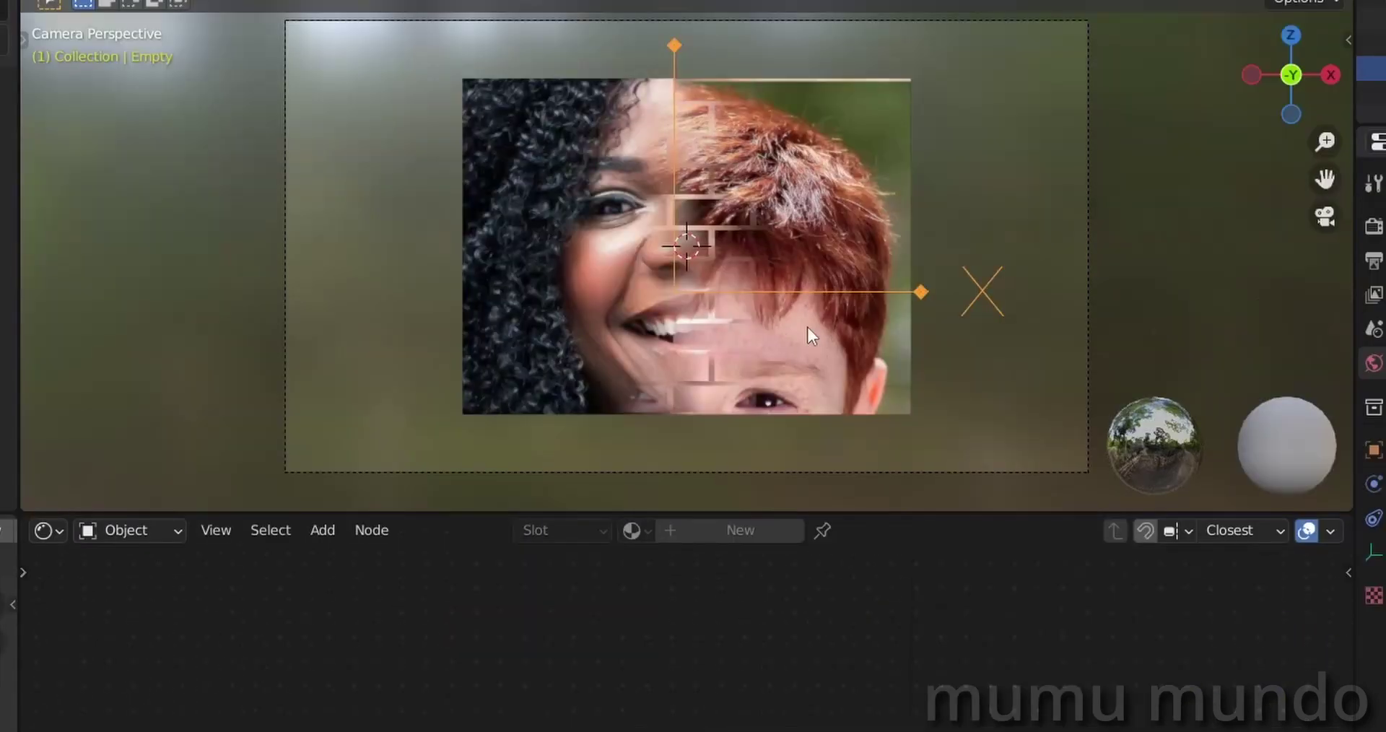
mouse_move(778, 335)
left_mouse_down()
mouse_move(911, 334)
mouse_move(674, 335)
mouse_move(962, 328)
mouse_move(773, 344)
left_mouse_up()
left_click(770, 200)
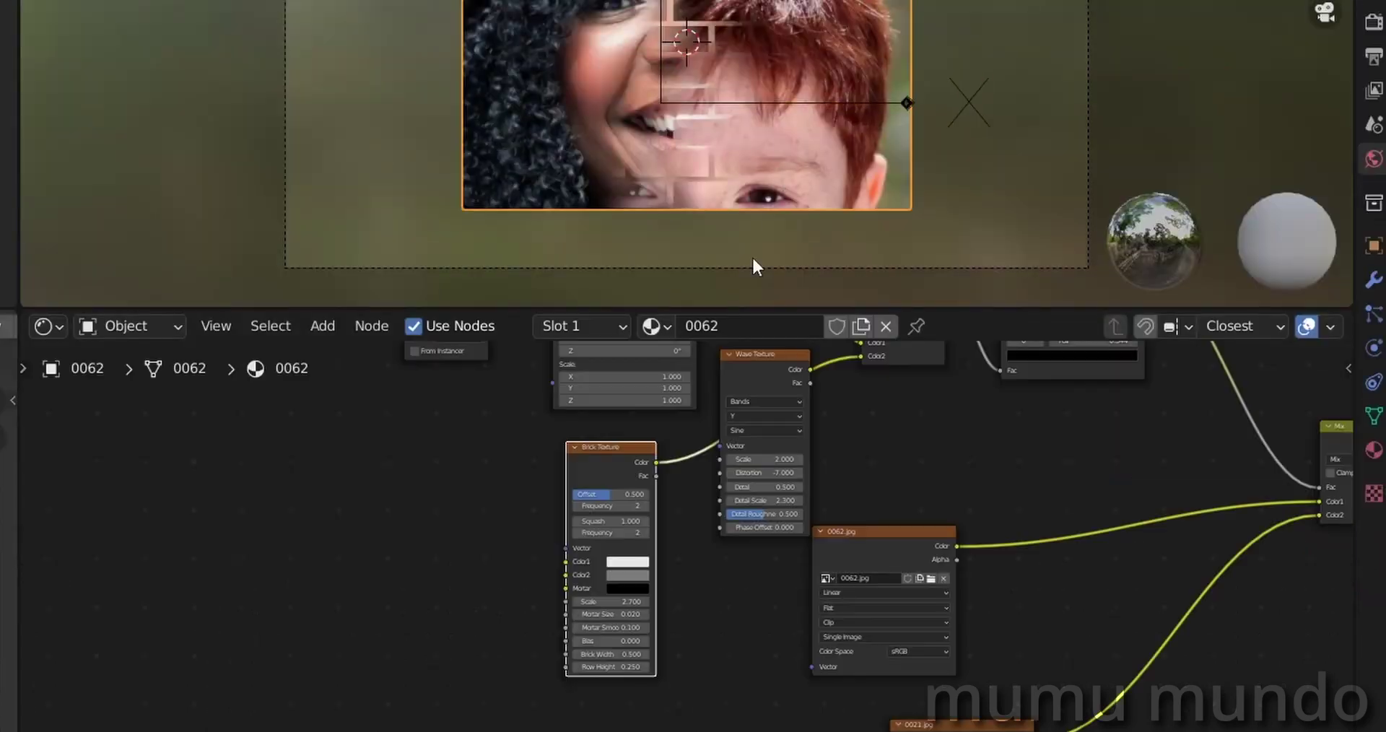
Step: Rearrange the 0062.jpg and 0021.jpg image texture nodes closer to each other below the ColorRamp
scroll(1007, 458, "down", 4)
scroll(898, 539, "up", 3)
middle_click_drag(899, 541, 710, 650)
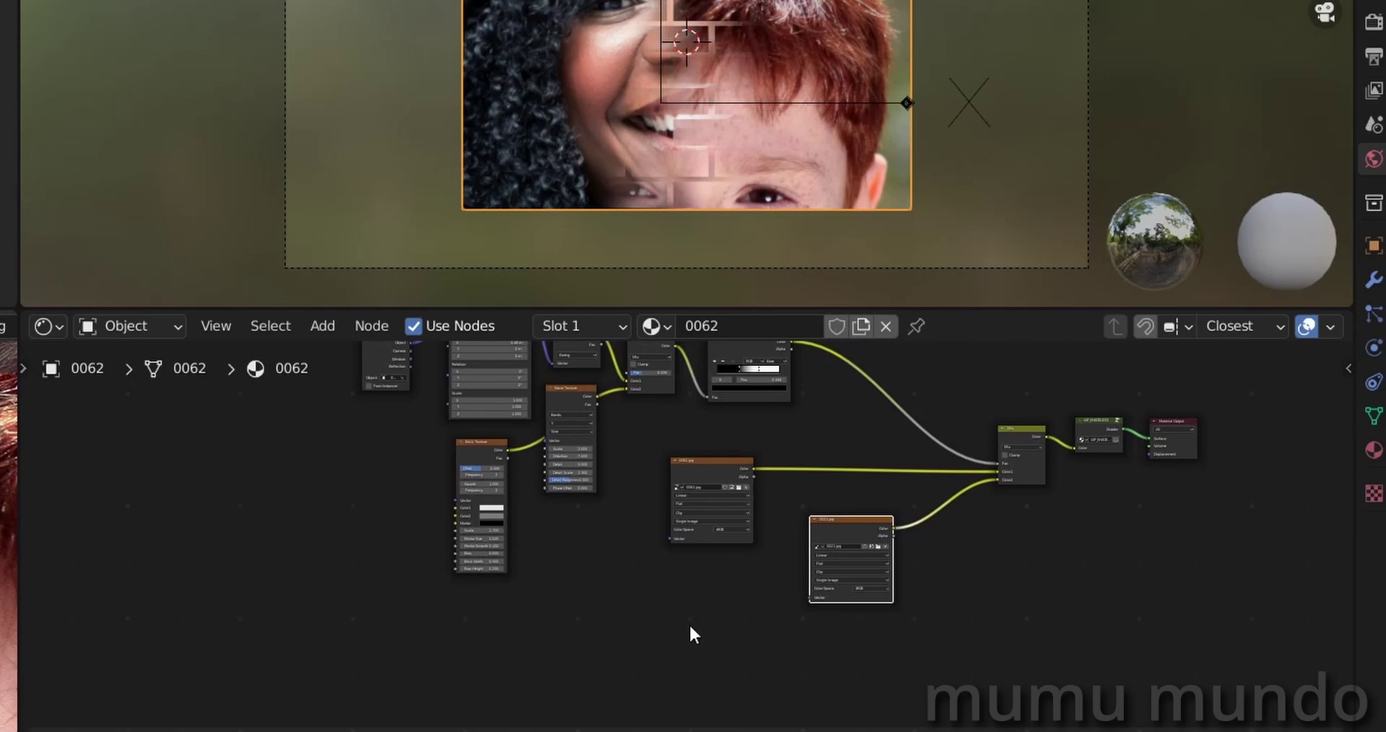
left_click_drag(717, 460, 699, 500)
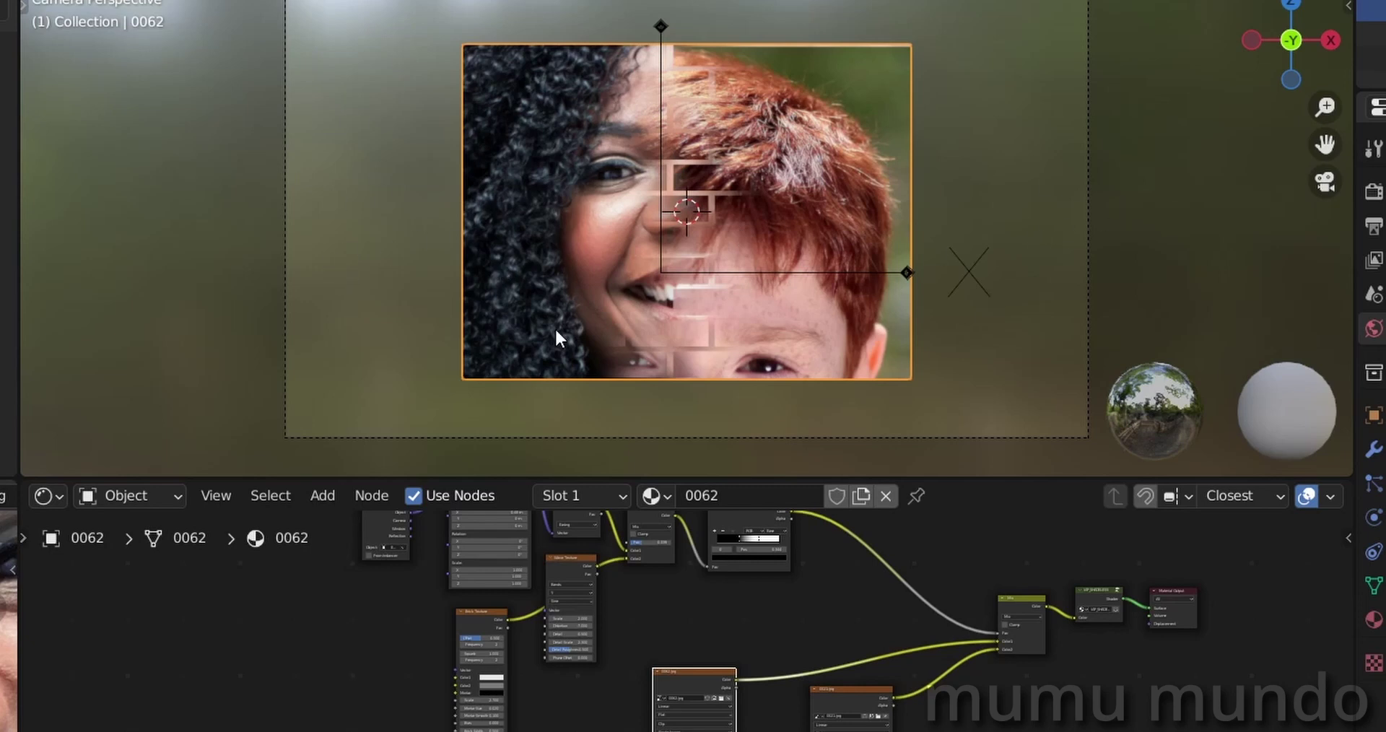
Step: Add an Arrows empty, scale it down and place it to the left of the image plane
key("shift+a")
mouse_move(556, 329)
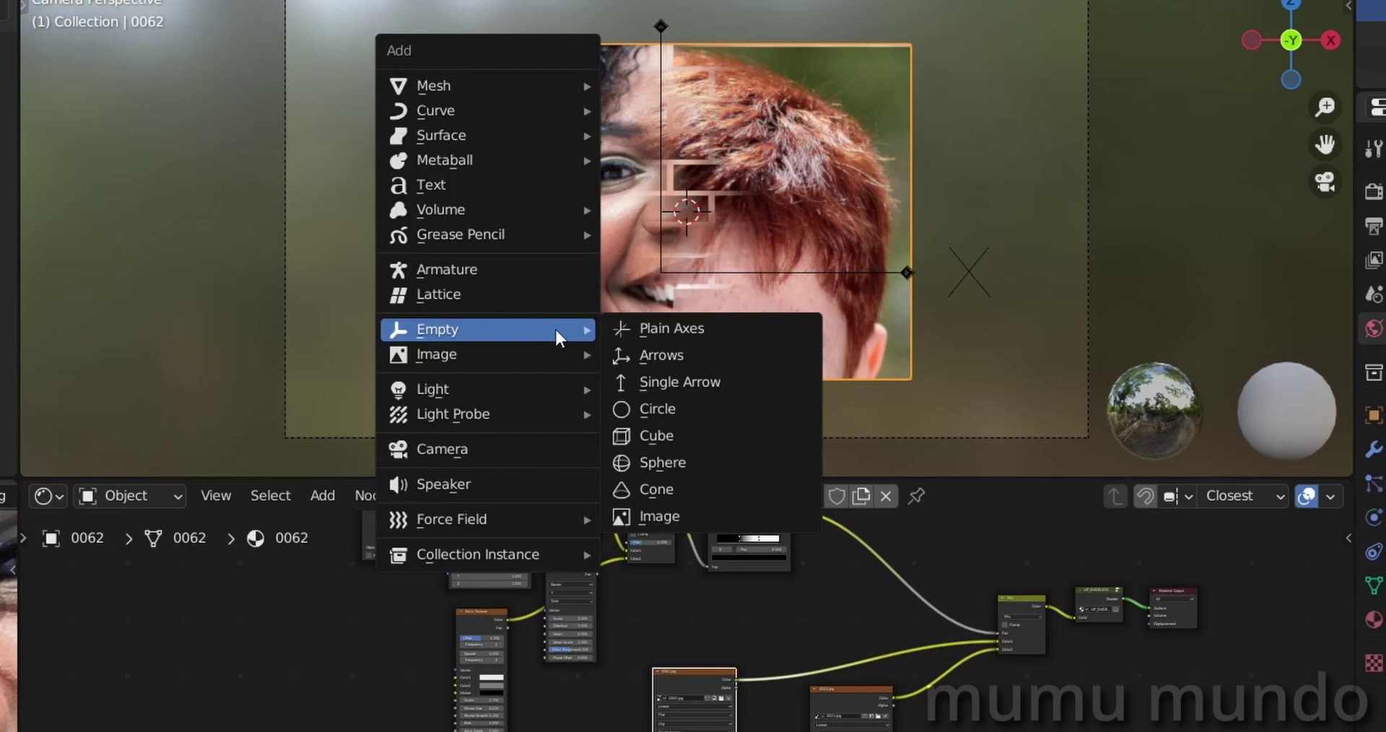
left_click(643, 355)
key("s")
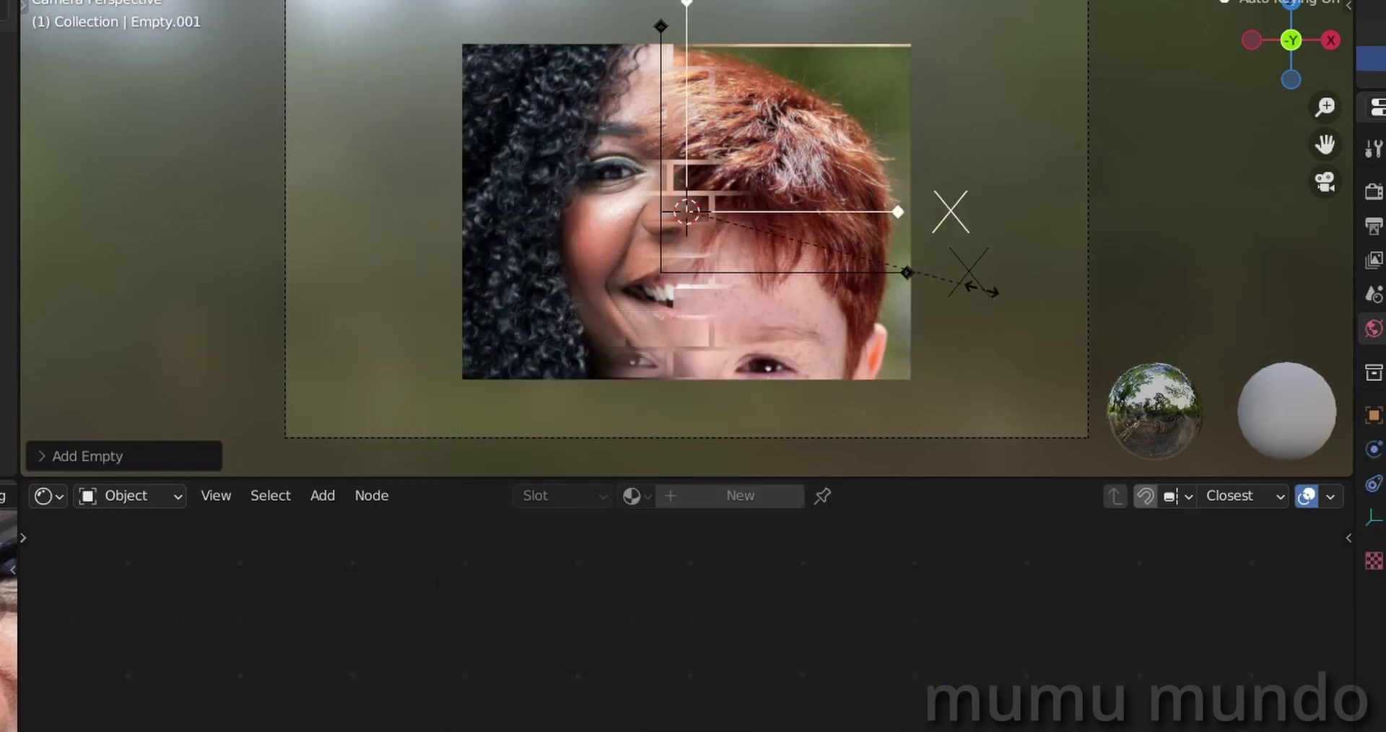
key("Return")
key("g")
left_click(390, 260)
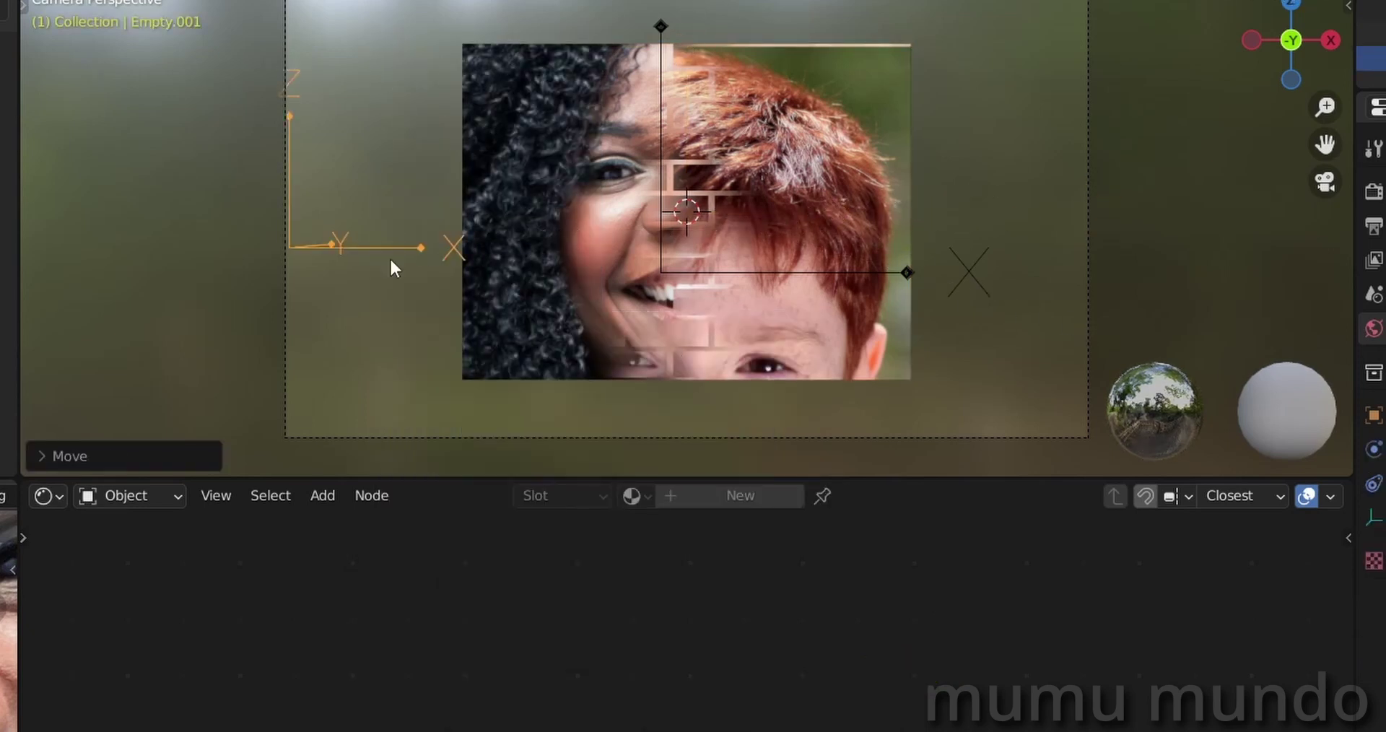
Step: Duplicate the small Arrows empty, place the copy to the right of the image plane, and reselect the plane
key("shift+d")
left_click(1074, 293)
left_click(545, 314)
Step: Move the 0062.jpg and 0021.jpg image texture nodes side by side into the free space below the other nodes
left_click_drag(706, 676, 592, 731)
left_click_drag(854, 690, 756, 731)
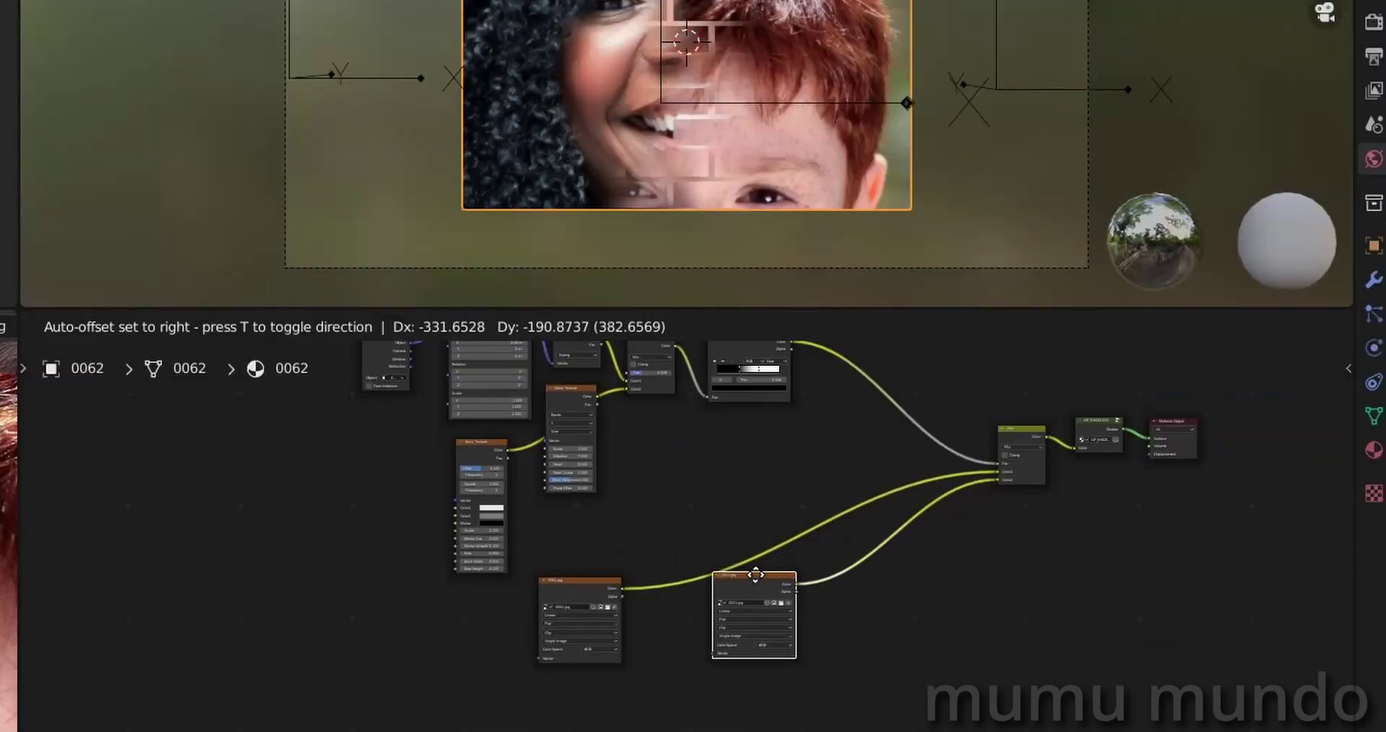
left_click_drag(755, 574, 727, 585)
scroll(792, 540, "up", 2)
Step: Duplicate the 0021.jpg image texture node beside the original and load 0091.jpg into the copy
key("shift+d")
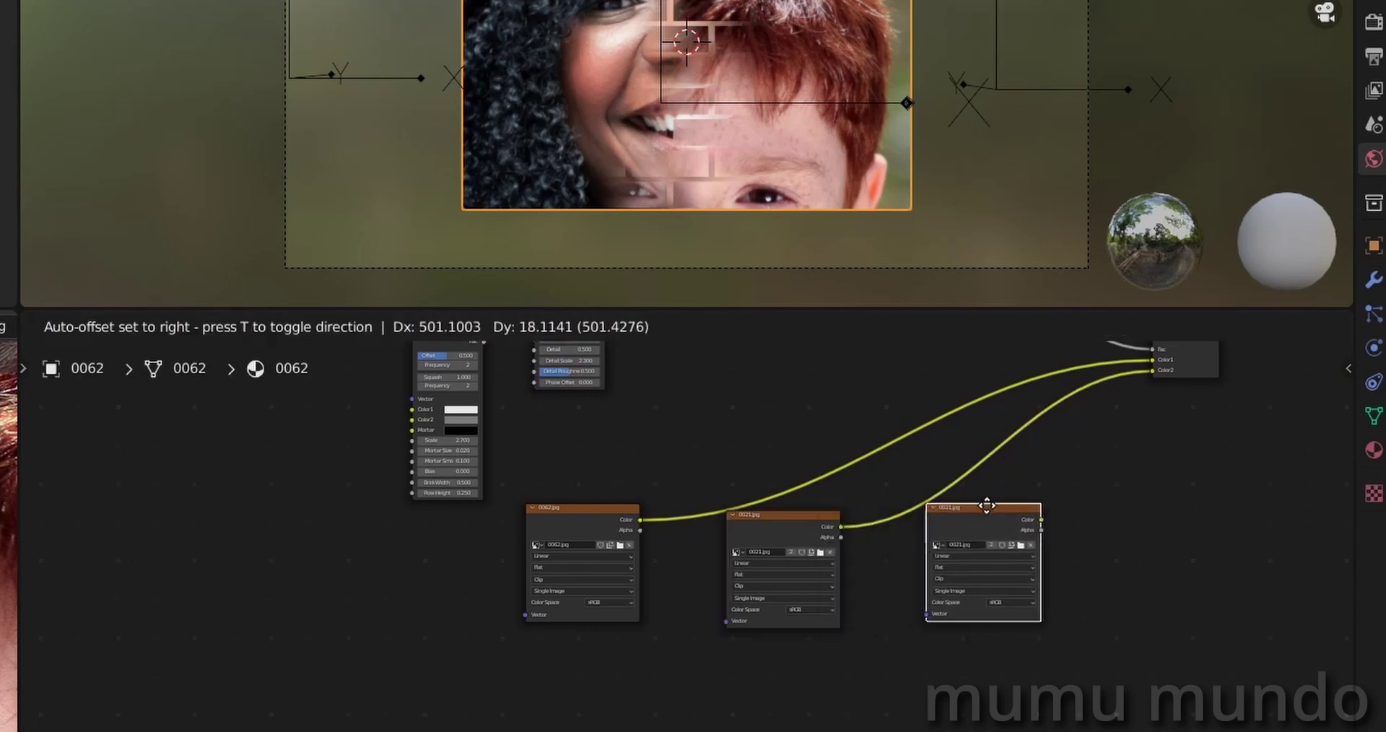
left_click(987, 505)
left_click(1021, 545)
scroll(1218, 128, "down", 6)
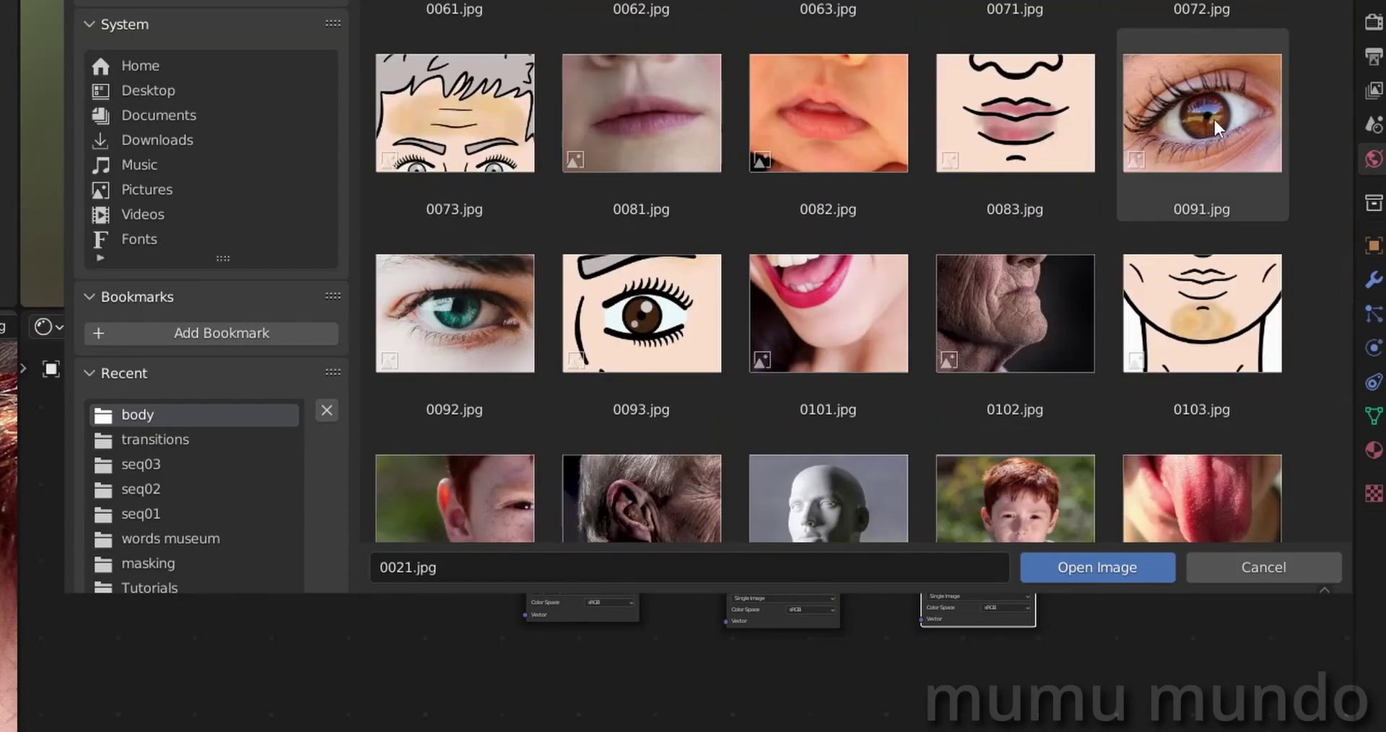
left_click(1219, 129)
left_click(1098, 567)
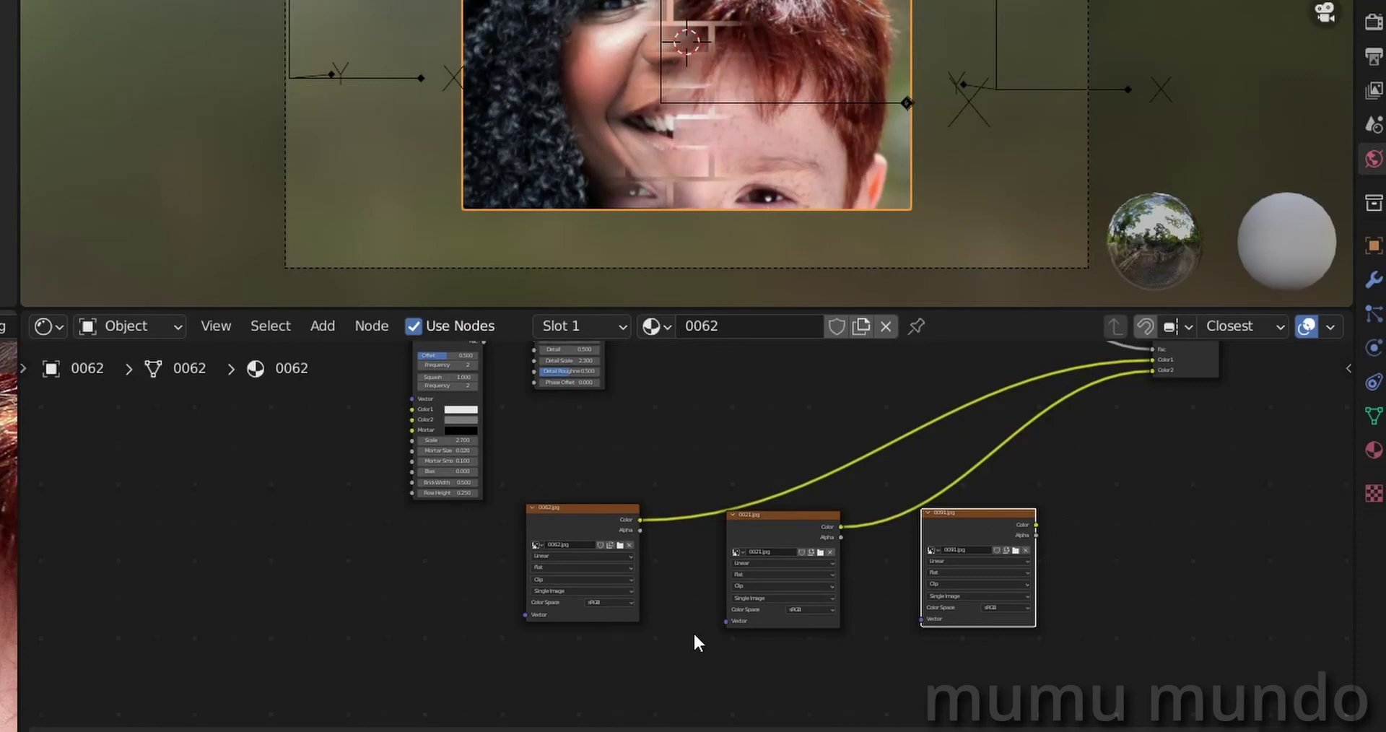
Step: Space out the three image texture nodes in a row and disconnect the images from the final Mix node
middle_click_drag(695, 634, 736, 566)
left_click_drag(652, 438, 647, 460)
left_click_drag(798, 455, 781, 489)
left_click_drag(989, 472, 975, 509)
middle_click_drag(1147, 449, 1038, 505)
left_click_drag(1031, 475, 1005, 493)
middle_click_drag(637, 623, 705, 513)
scroll(705, 513, "up", 1)
middle_click_drag(987, 488, 969, 581)
Step: Duplicate the final Mix node without its links and place the copy above the image texture nodes
left_click(1174, 392)
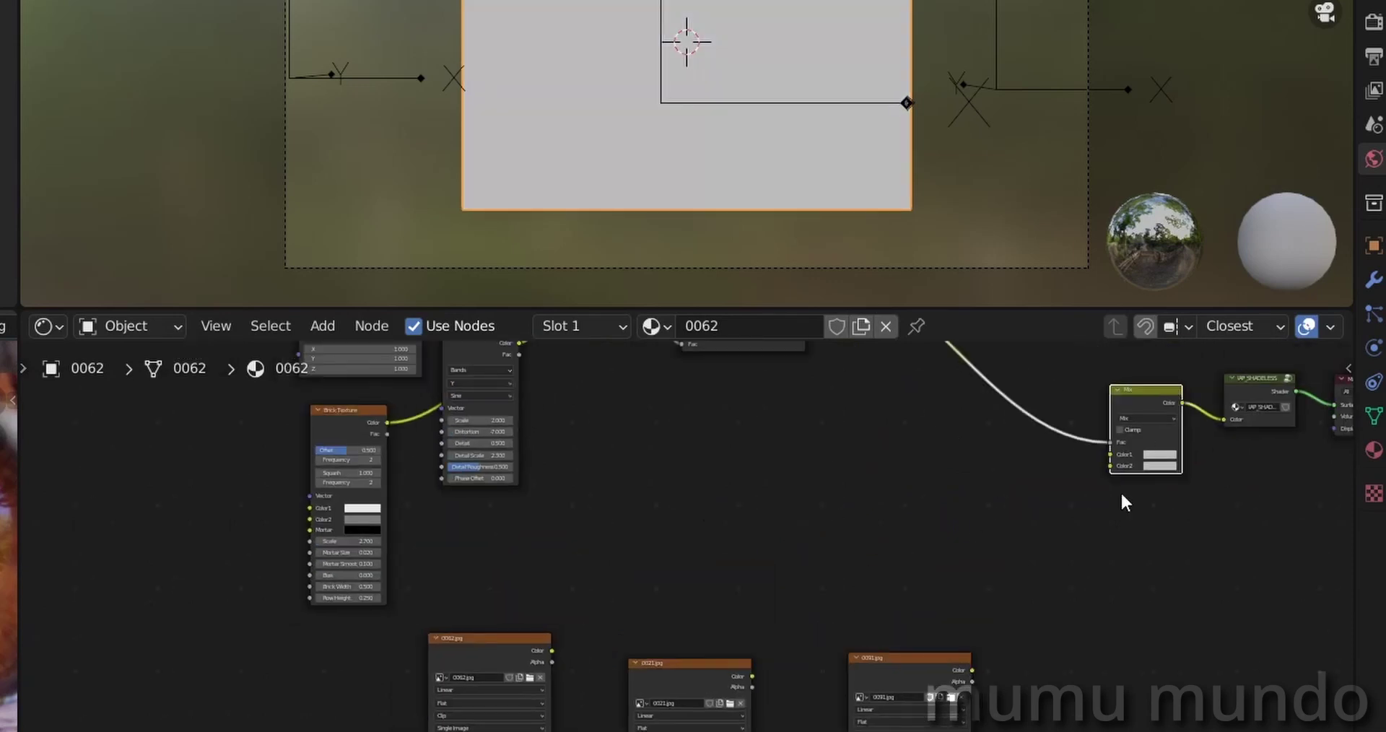
key("shift+d")
left_click(704, 591)
middle_click_drag(549, 643, 617, 552)
scroll(617, 552, "up", 1)
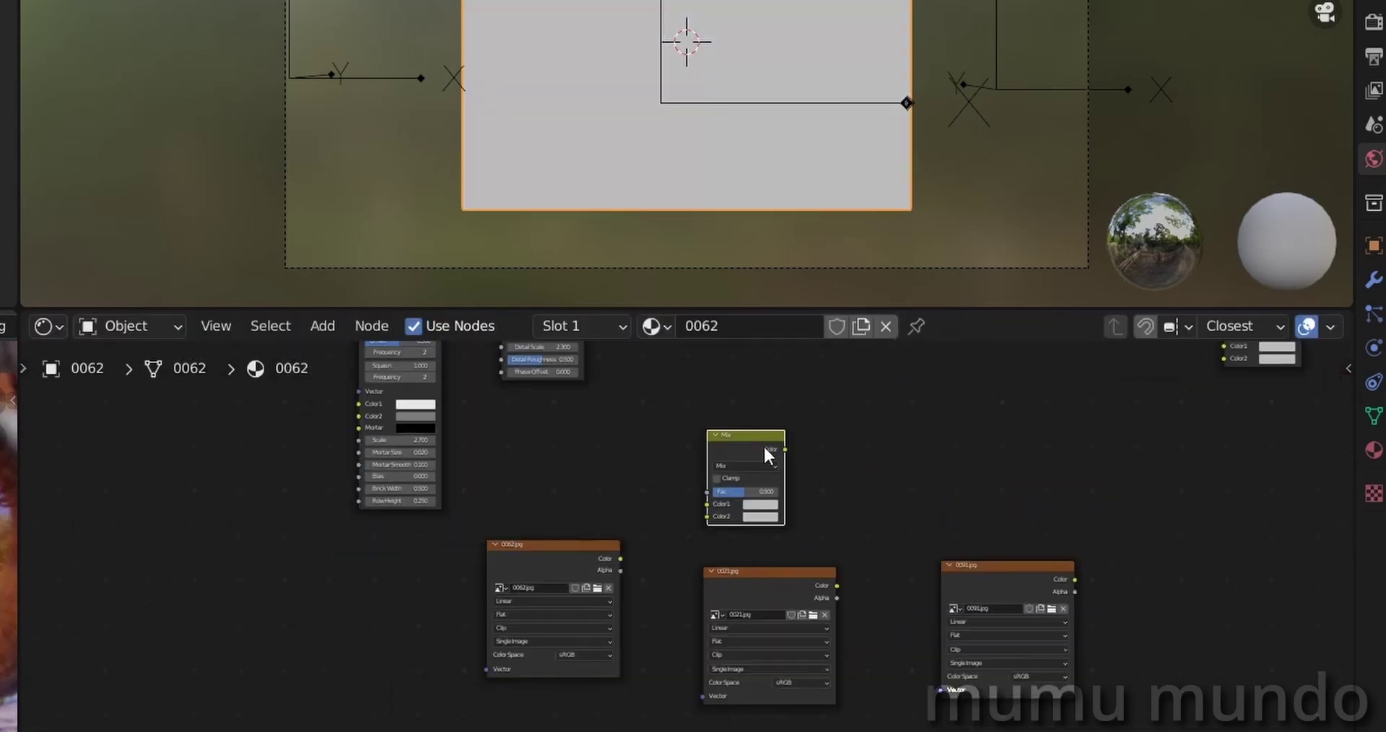
left_click_drag(755, 436, 787, 446)
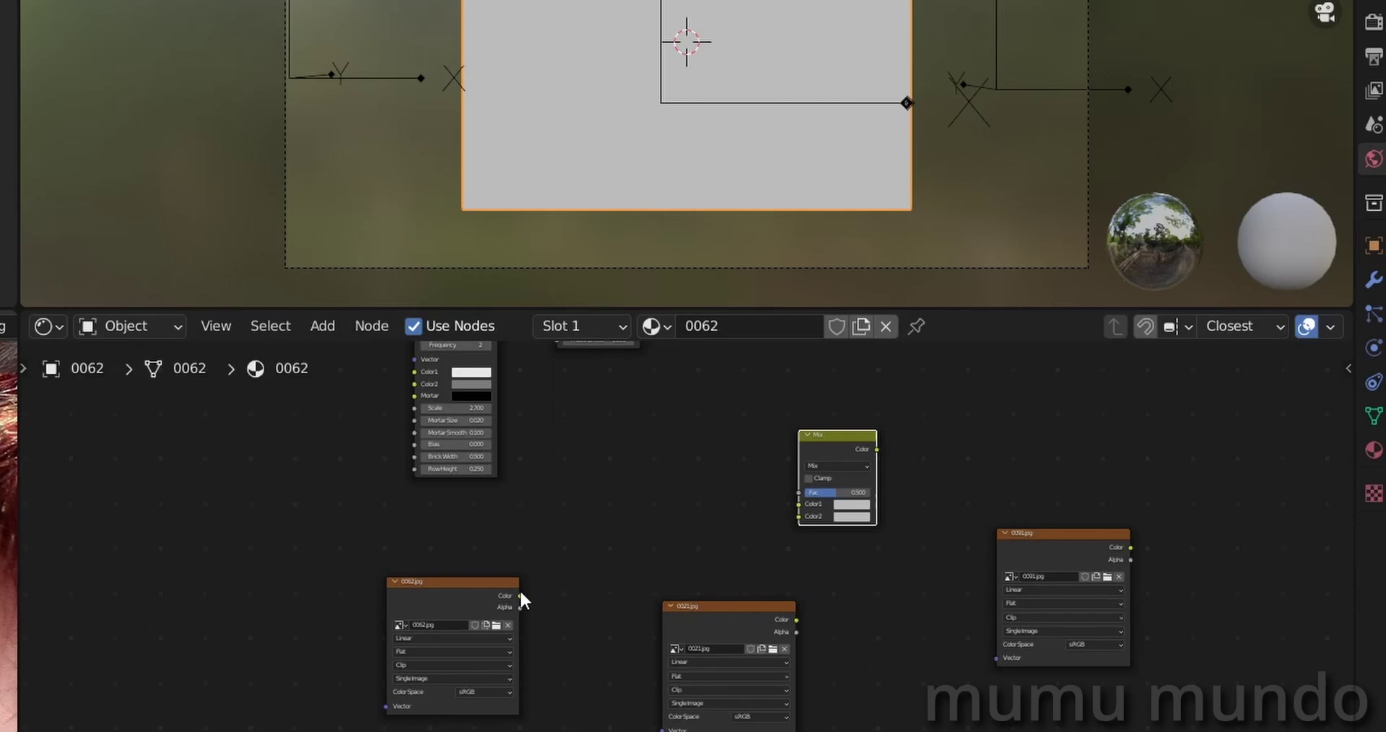
Step: Connect 0062.jpg to Color1 and 0021.jpg to Color2 of the new Mix node, and reposition it and the 0091.jpg node
left_click_drag(520, 590, 798, 504)
left_click_drag(796, 619, 798, 517)
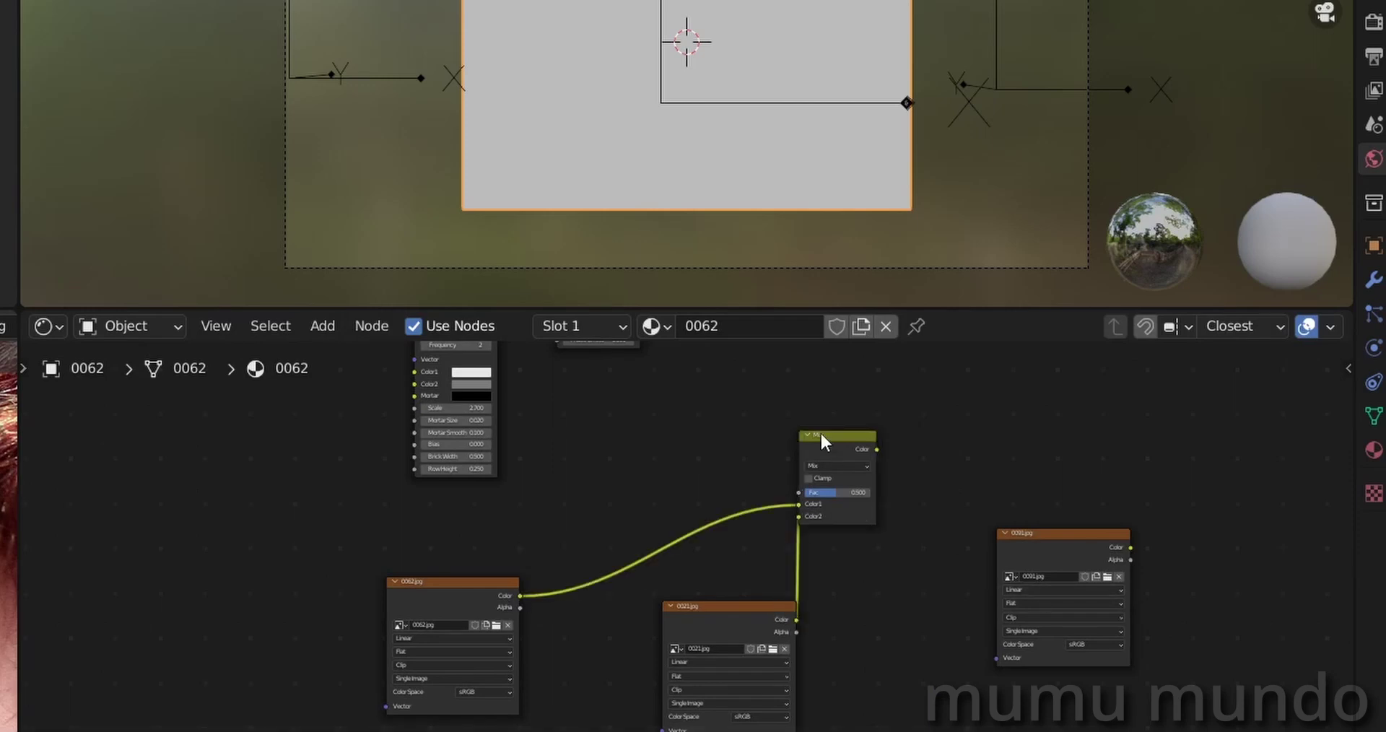
left_click_drag(822, 434, 851, 429)
left_click_drag(1022, 540, 967, 595)
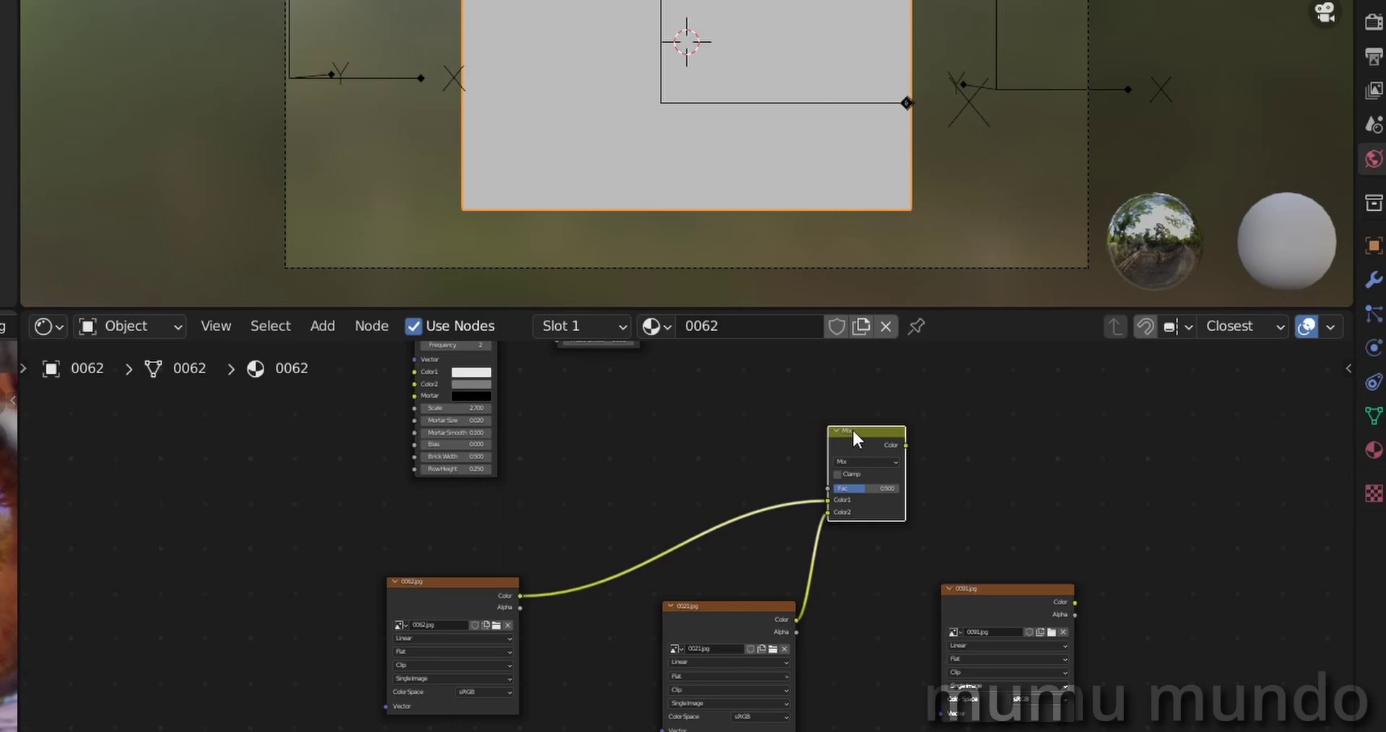
Step: Duplicate the new Mix node and connect the first Mix to the copy's Color1 and 0091.jpg to its Color2
key("shift+d")
left_click(1016, 428)
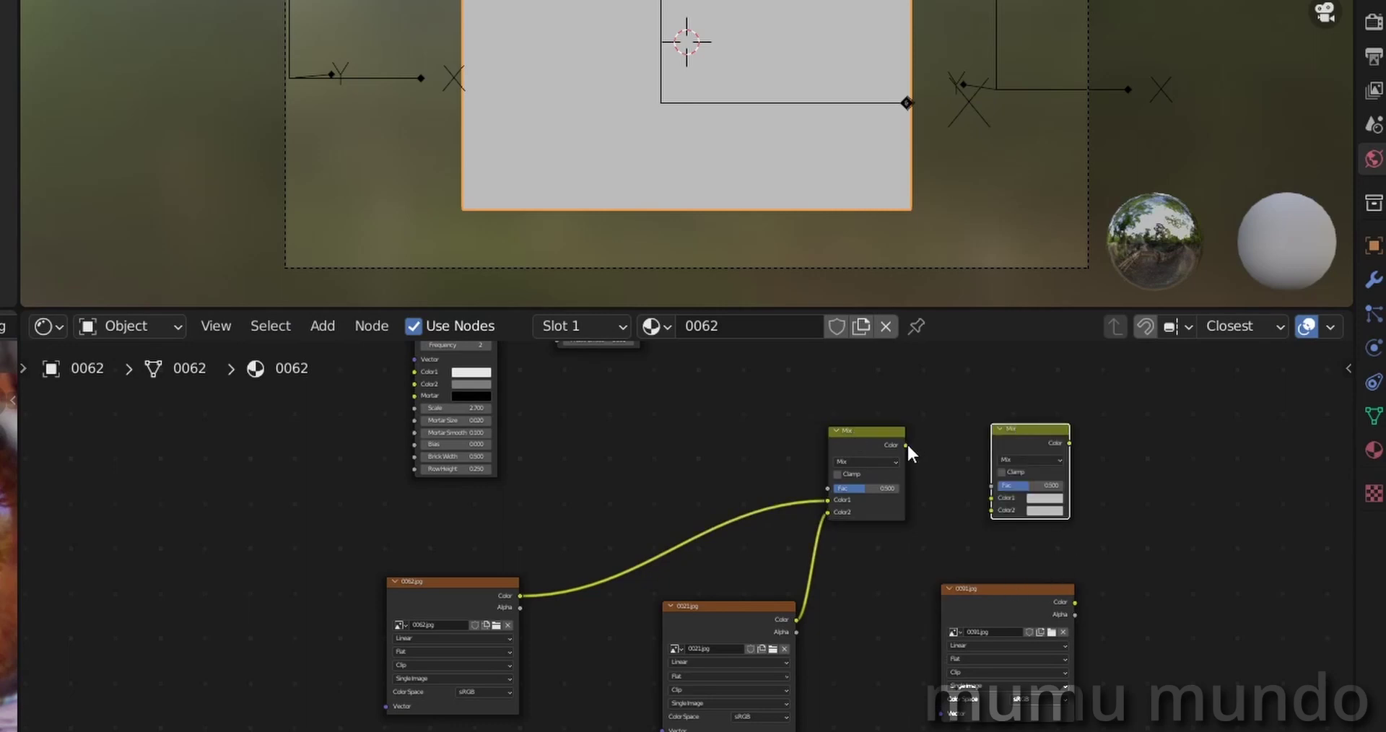
left_click_drag(906, 446, 991, 497)
left_click_drag(1008, 591, 924, 609)
left_click_drag(1011, 448, 1045, 461)
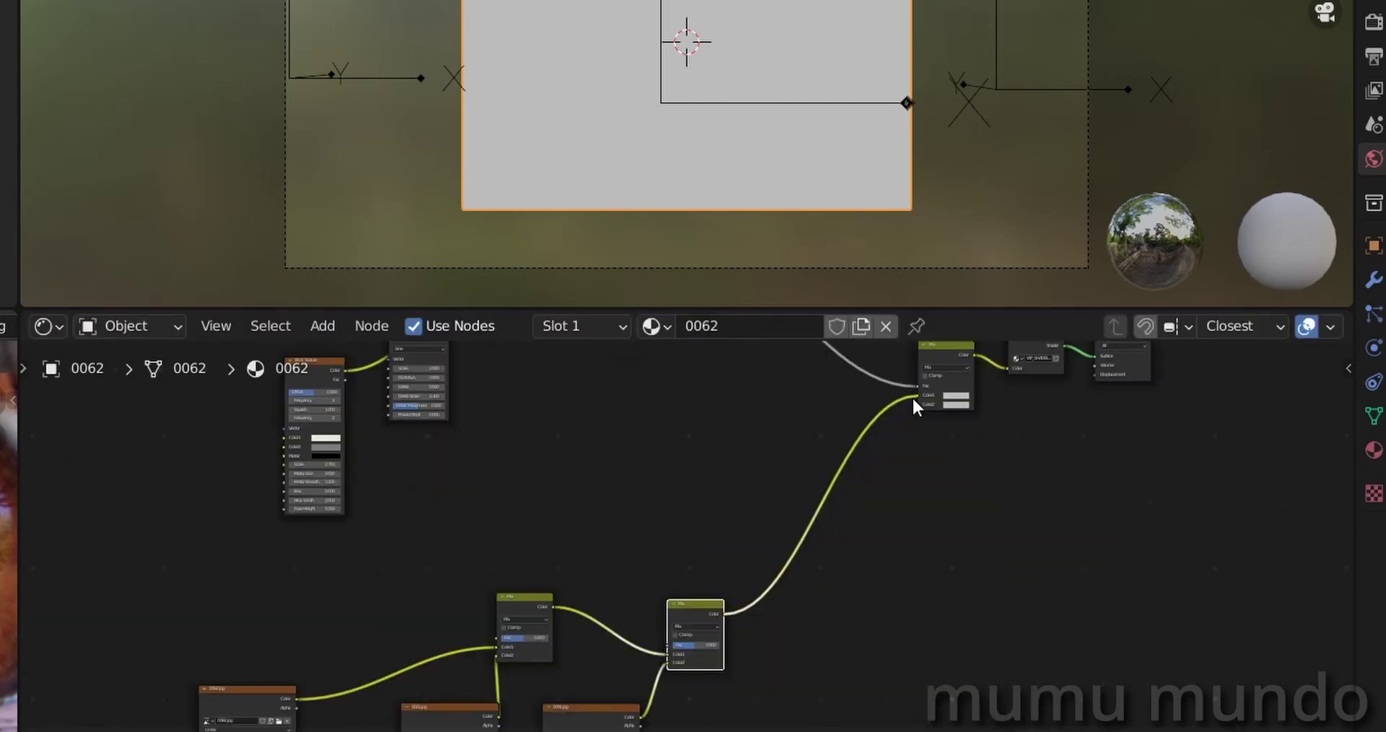
Step: Connect the Color output of the second image Mix node to Color1 of the final Mix node
left_click_drag(912, 396, 913, 396)
middle_click_drag(630, 548, 916, 423)
Step: Test switching images with the two Mix nodes' Fac values, ending with the first at 1.000 and the second at 0.000
scroll(915, 422, "up", 2)
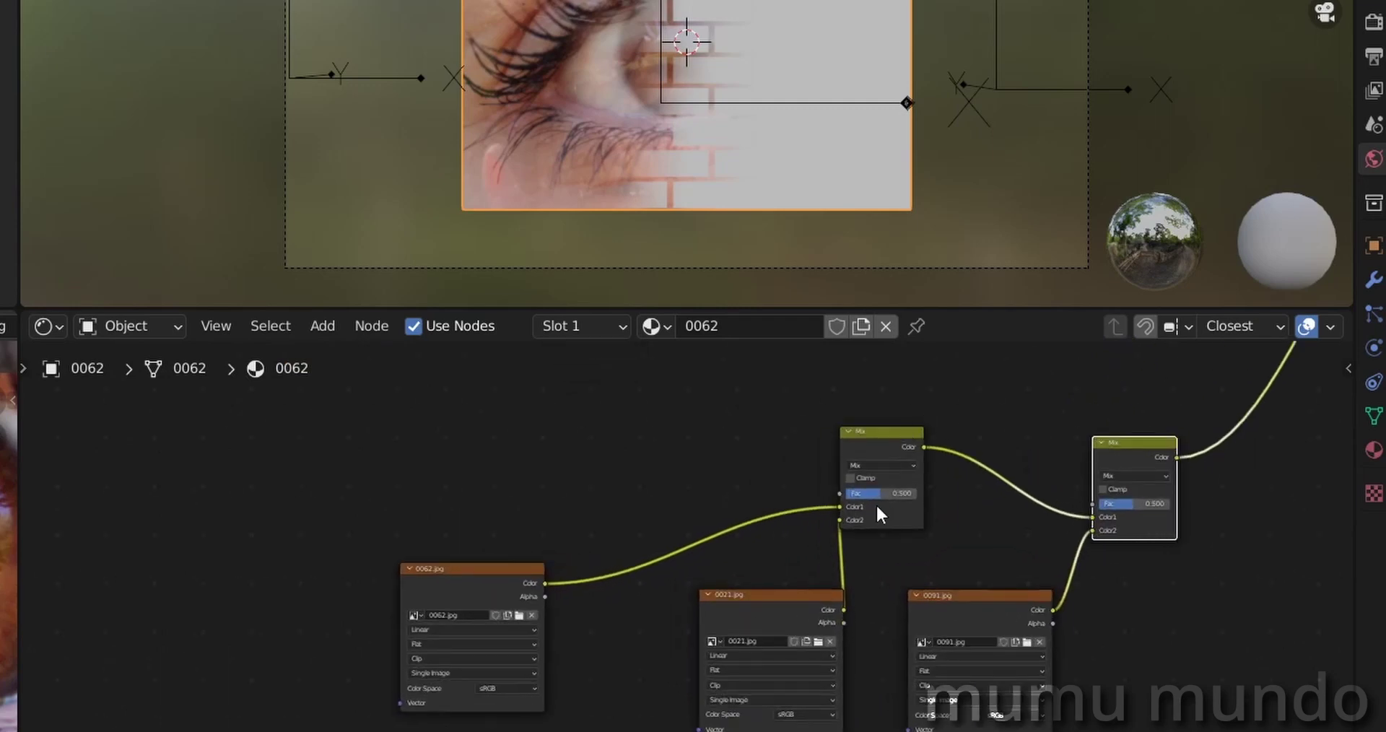
left_click_drag(879, 502, 837, 502)
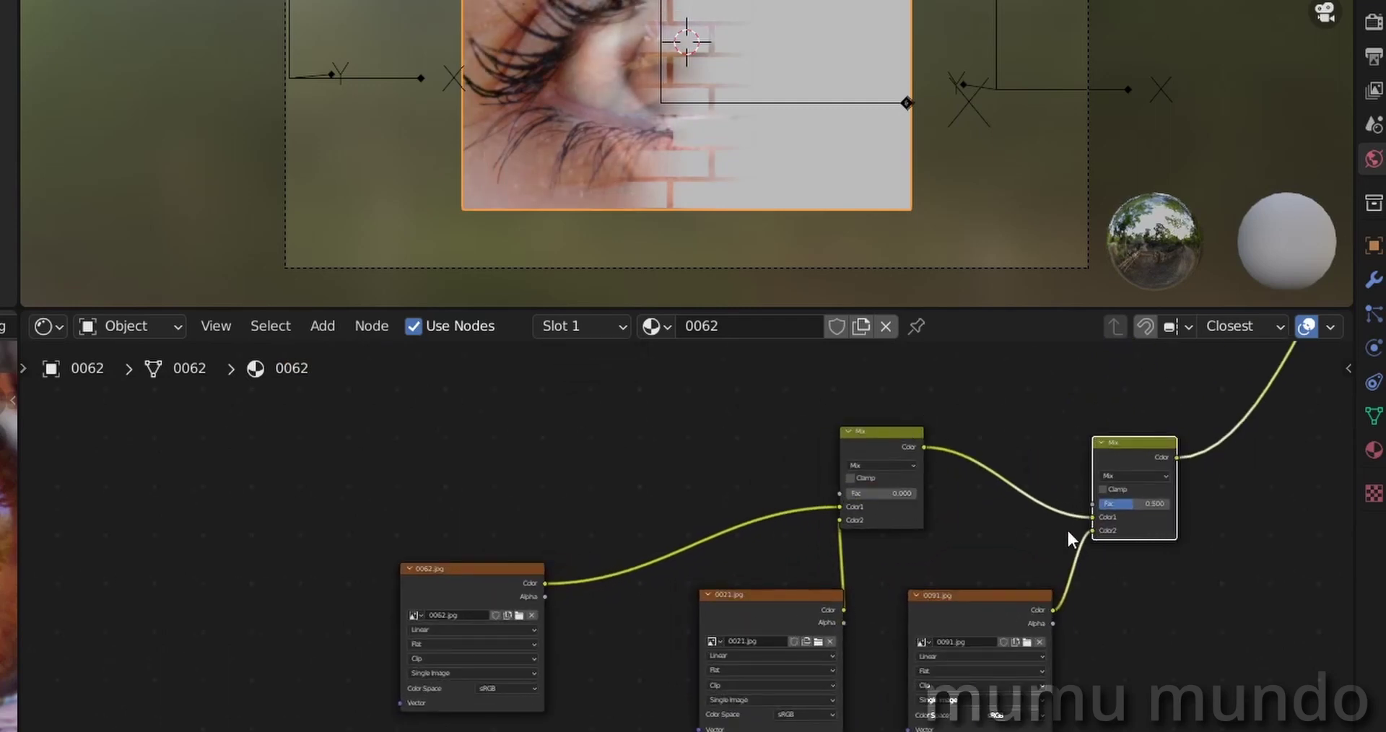
left_click_drag(1129, 508, 1089, 507)
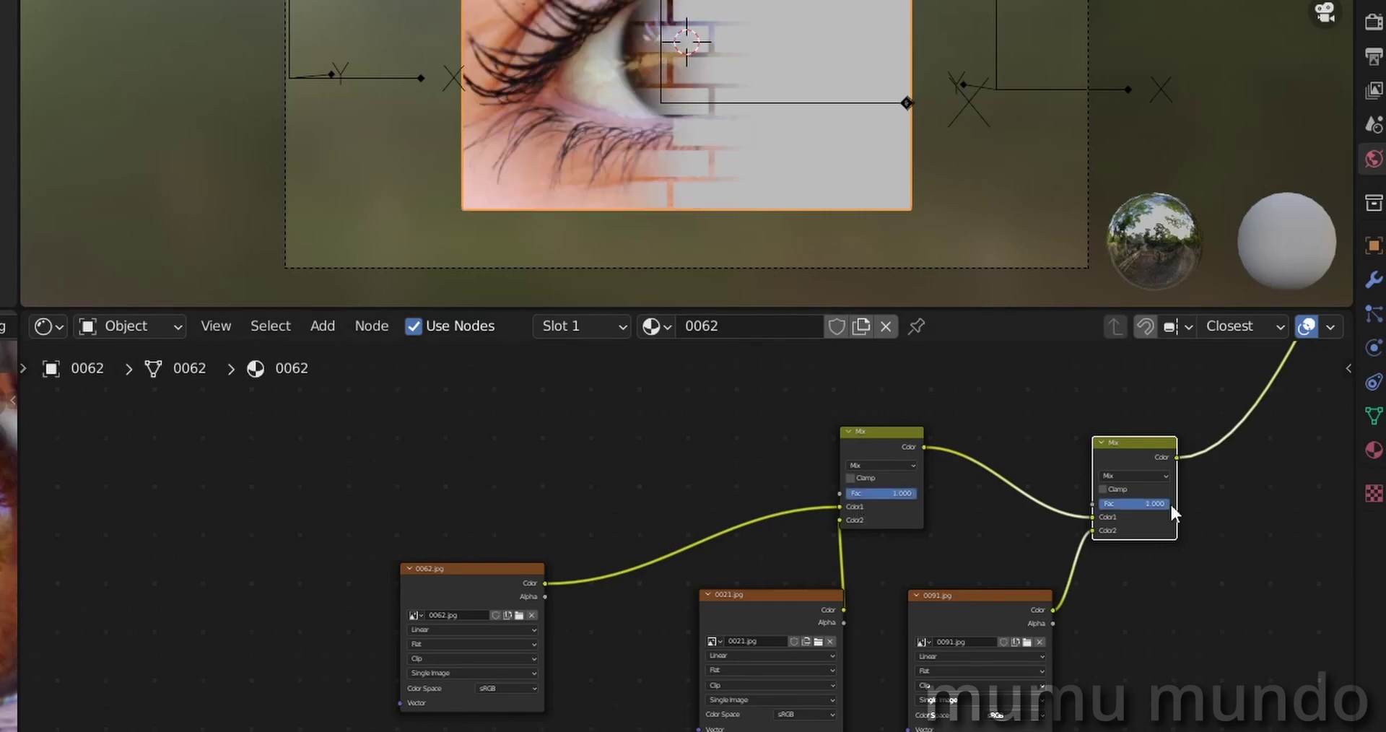
left_click_drag(911, 494, 846, 493)
left_click_drag(1159, 504, 1099, 504)
left_click_drag(873, 494, 938, 495)
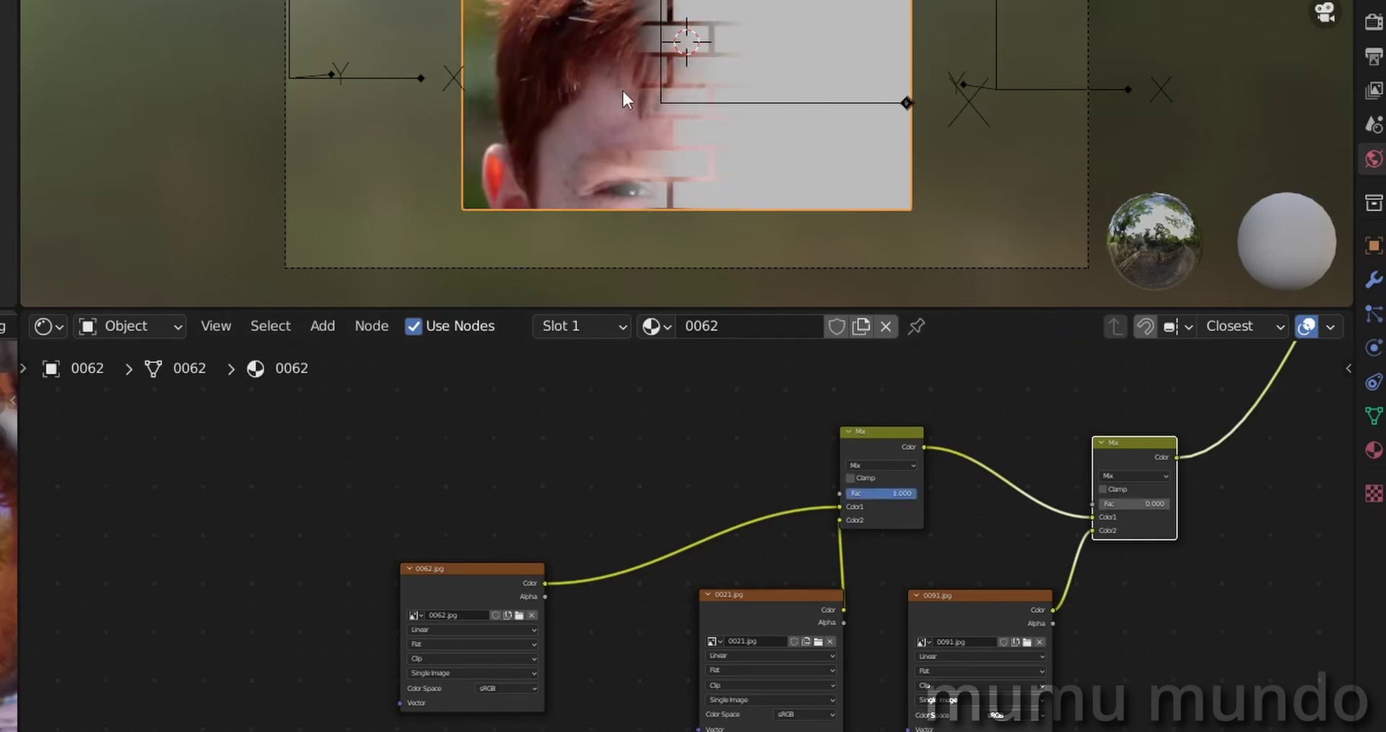
Step: Reposition the two chained Mix nodes and the 0021.jpg node to tidy the image-switching layout
left_click_drag(1123, 513, 1168, 514)
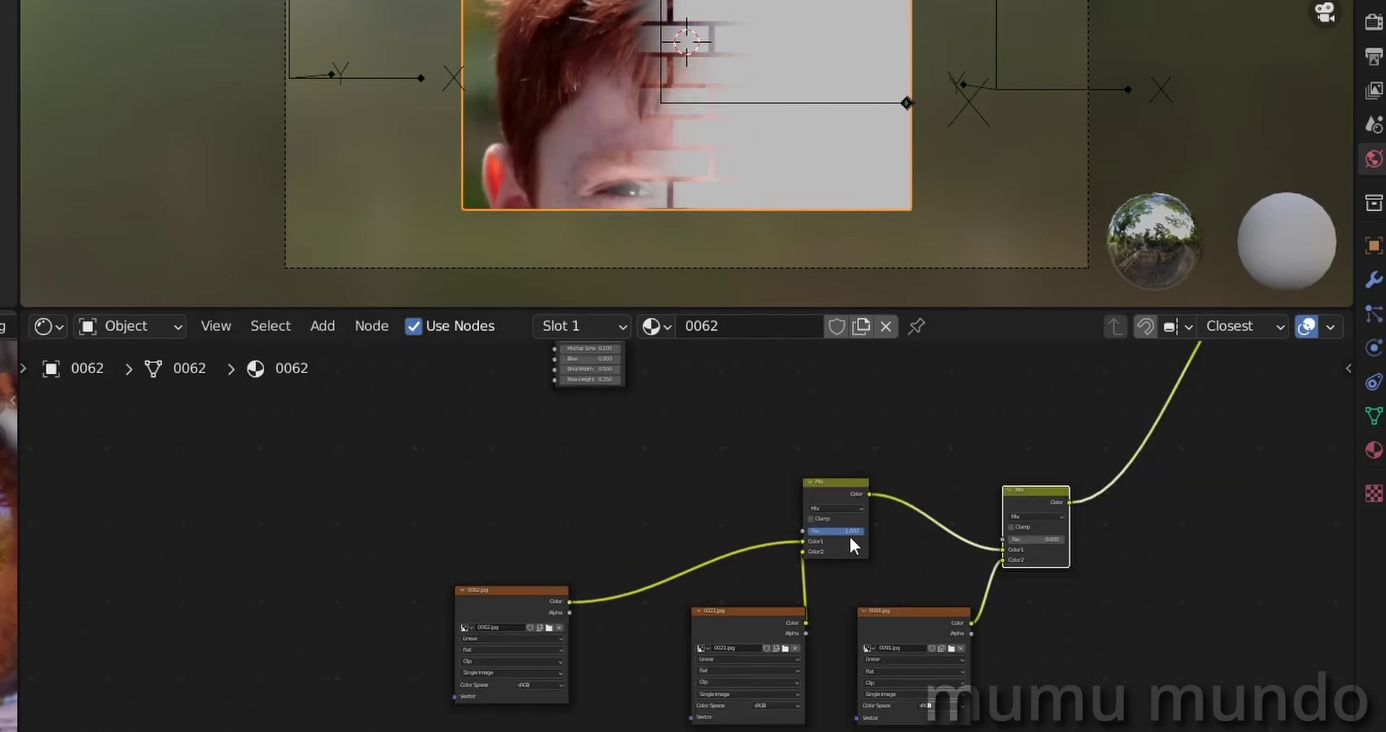
left_click_drag(842, 488, 841, 520)
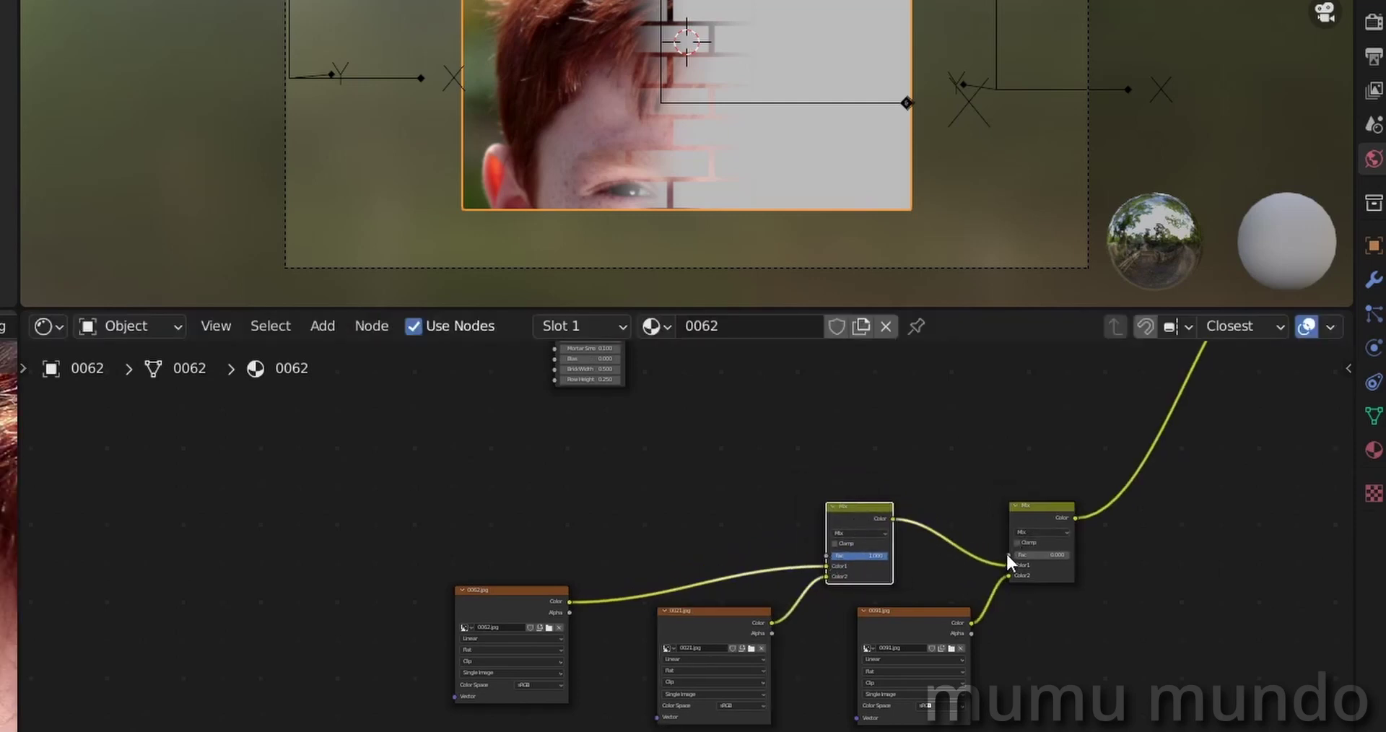
middle_click_drag(856, 514, 830, 526)
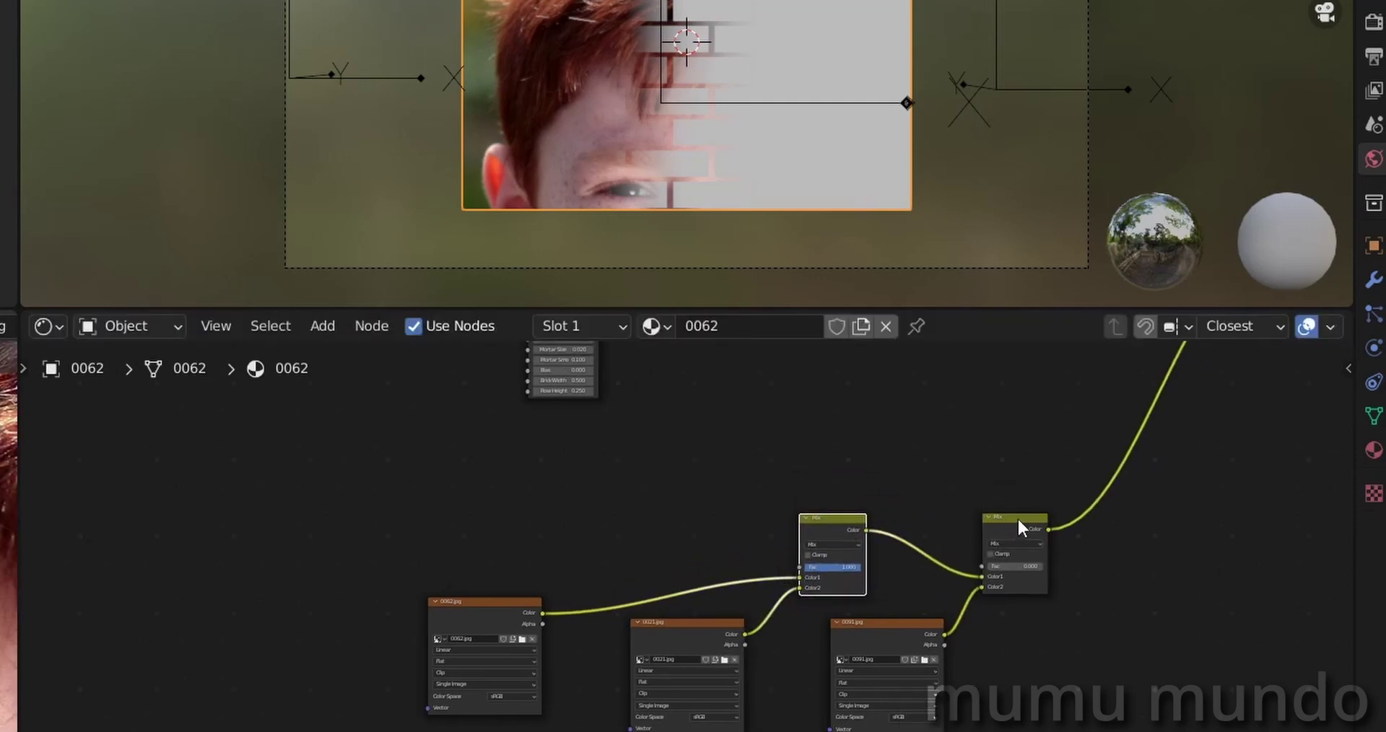
mouse_move(845, 531)
left_mouse_down()
mouse_move(830, 532)
mouse_move(841, 545)
left_mouse_up()
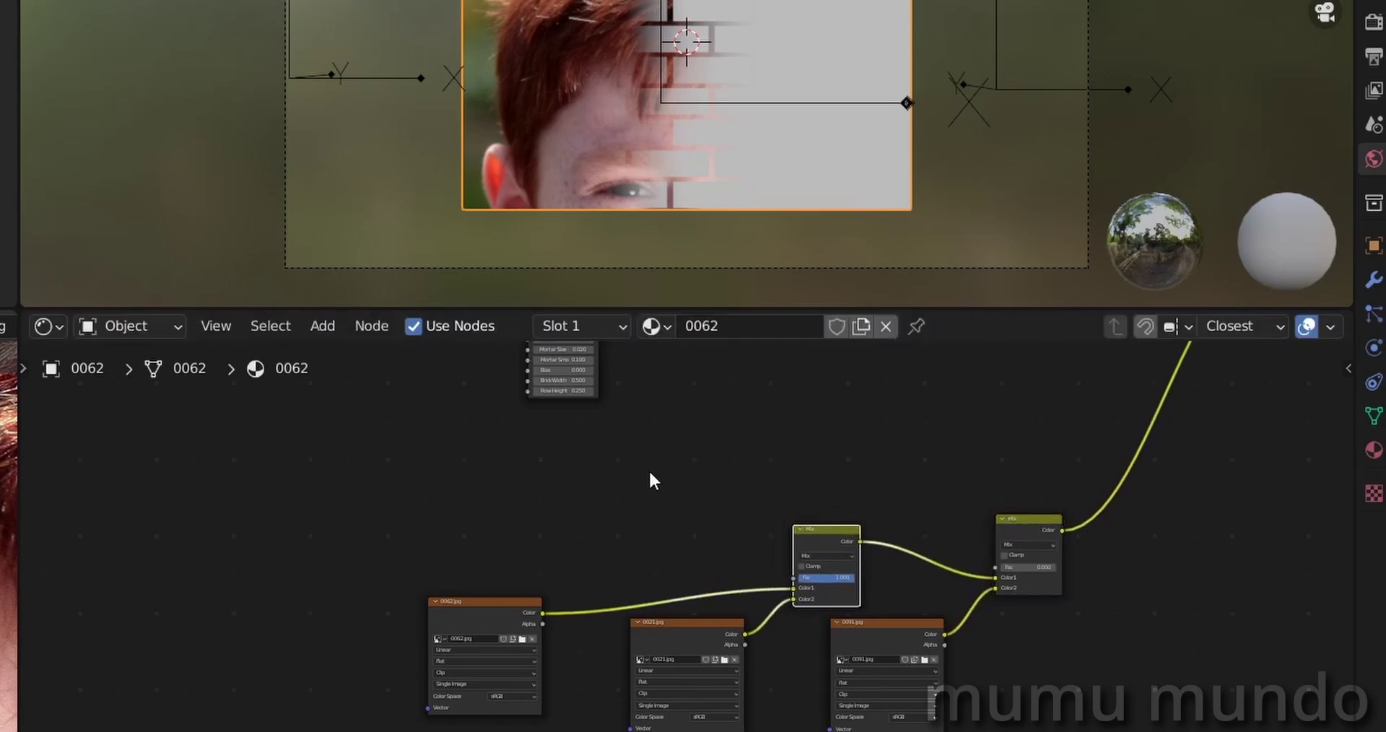
Step: Add a Math node set to Add in the empty area above the image texture nodes
key("shift+a")
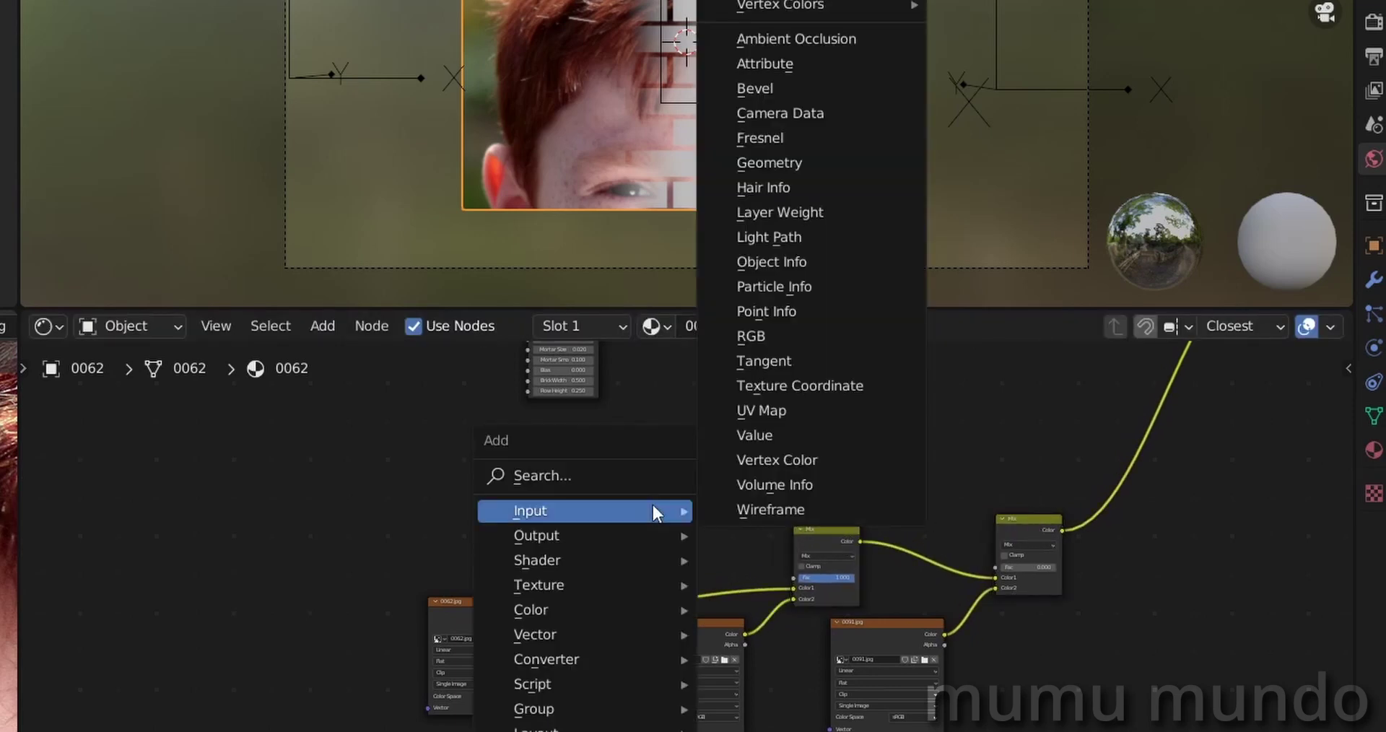
left_click(653, 505)
type("MA")
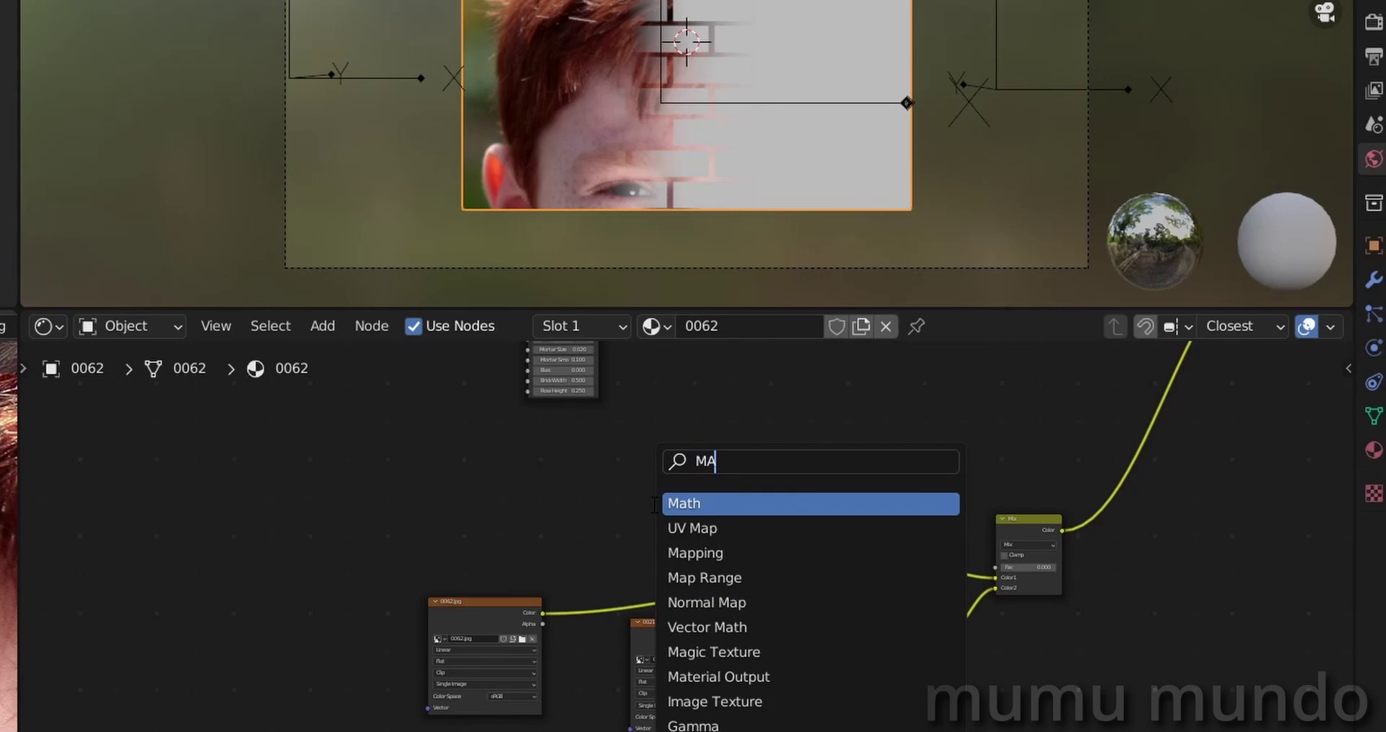
left_click(688, 506)
left_click(689, 435)
scroll(794, 447, "up", 4)
middle_click_drag(872, 457, 730, 541)
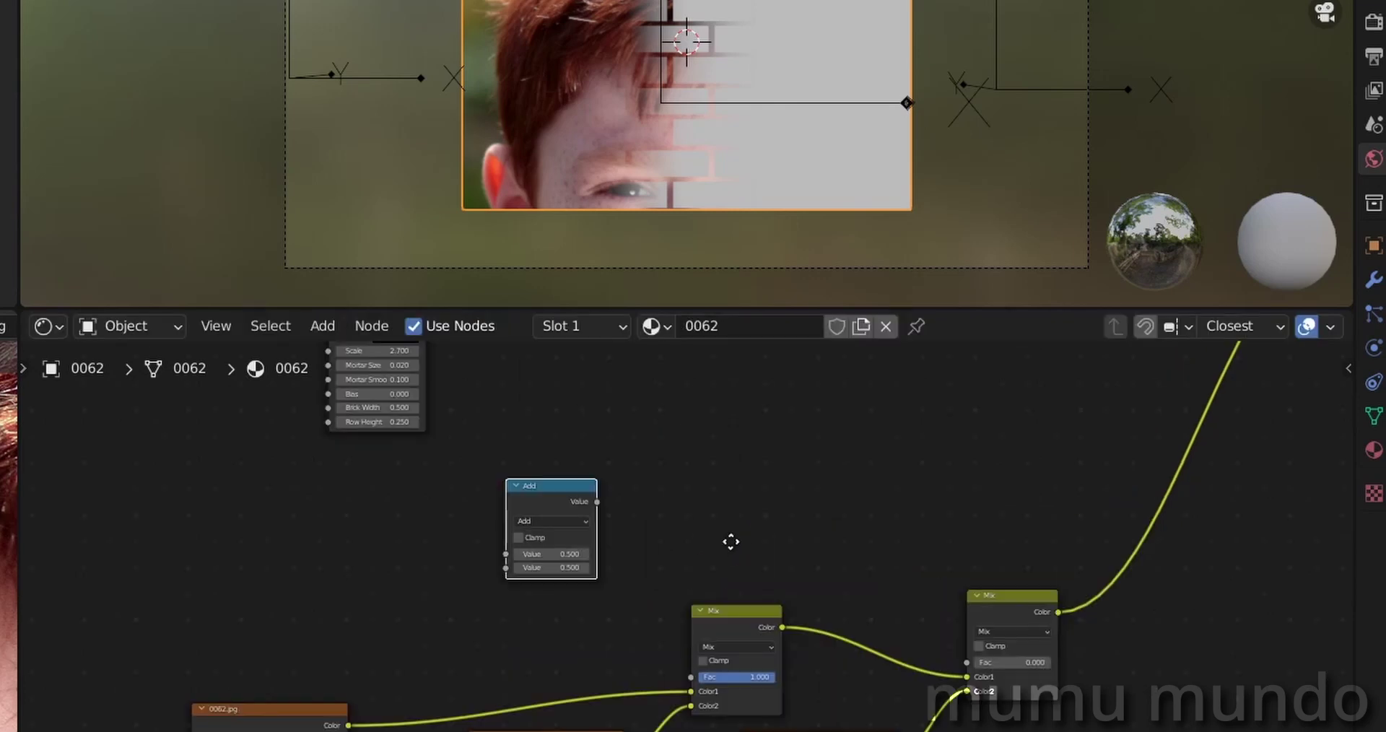
Step: Duplicate the Add math node beside the original and set the copy's operation to Greater Than
left_click(748, 607)
left_click(559, 489)
key("shift+d")
left_click(705, 491)
scroll(704, 534, "up", 2)
left_click(783, 502)
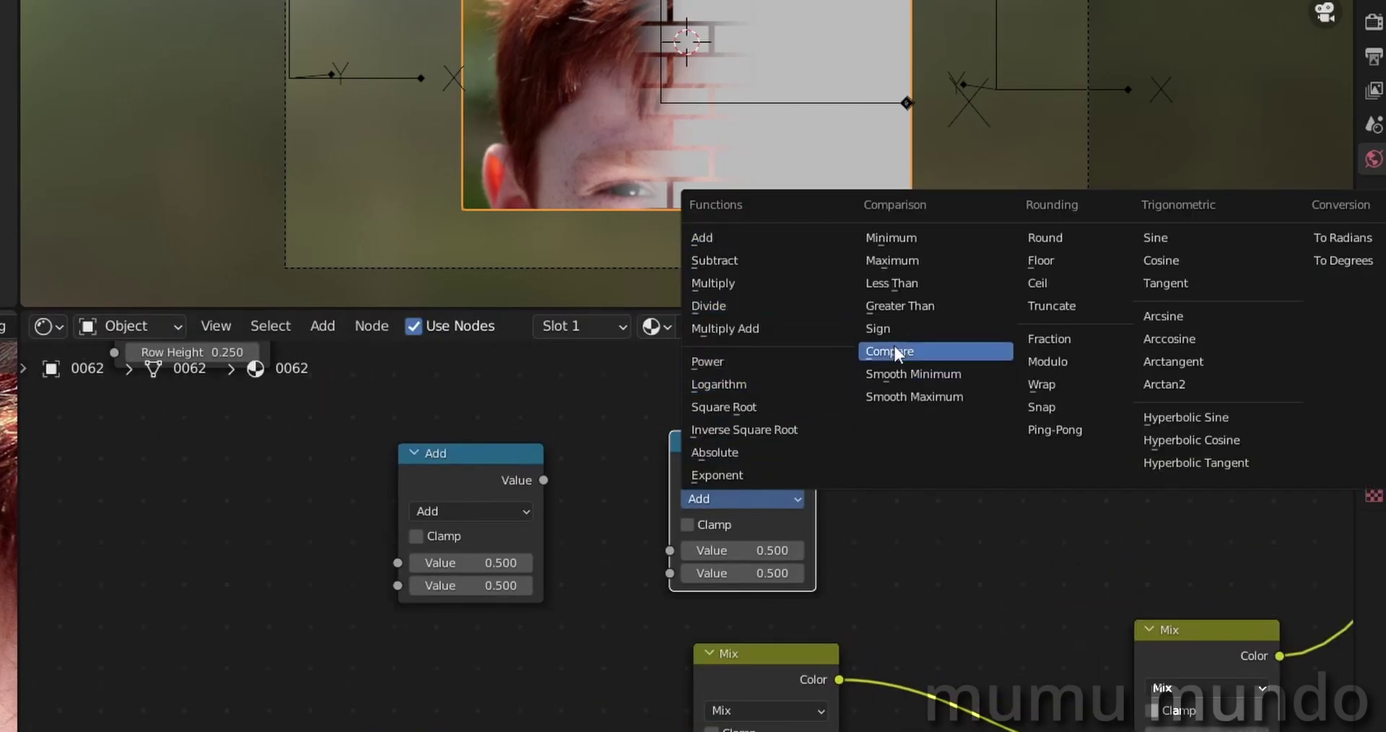
left_click(916, 306)
Step: Connect the Greater Than output to the first image Mix node's Fac and set its Threshold to 1
scroll(730, 508, "down", 2)
left_click_drag(772, 618, 853, 618)
left_click_drag(771, 492, 777, 683)
double_click(688, 557)
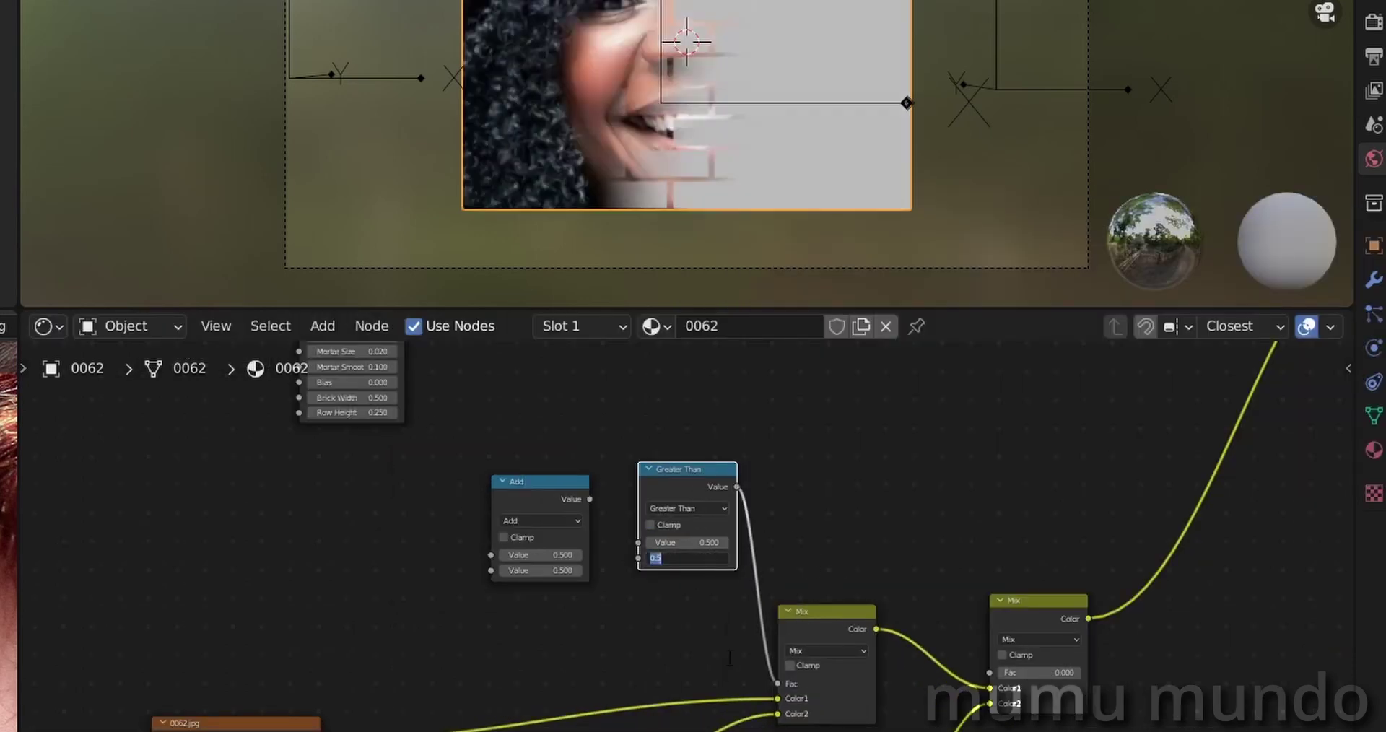
type("1")
key("Return")
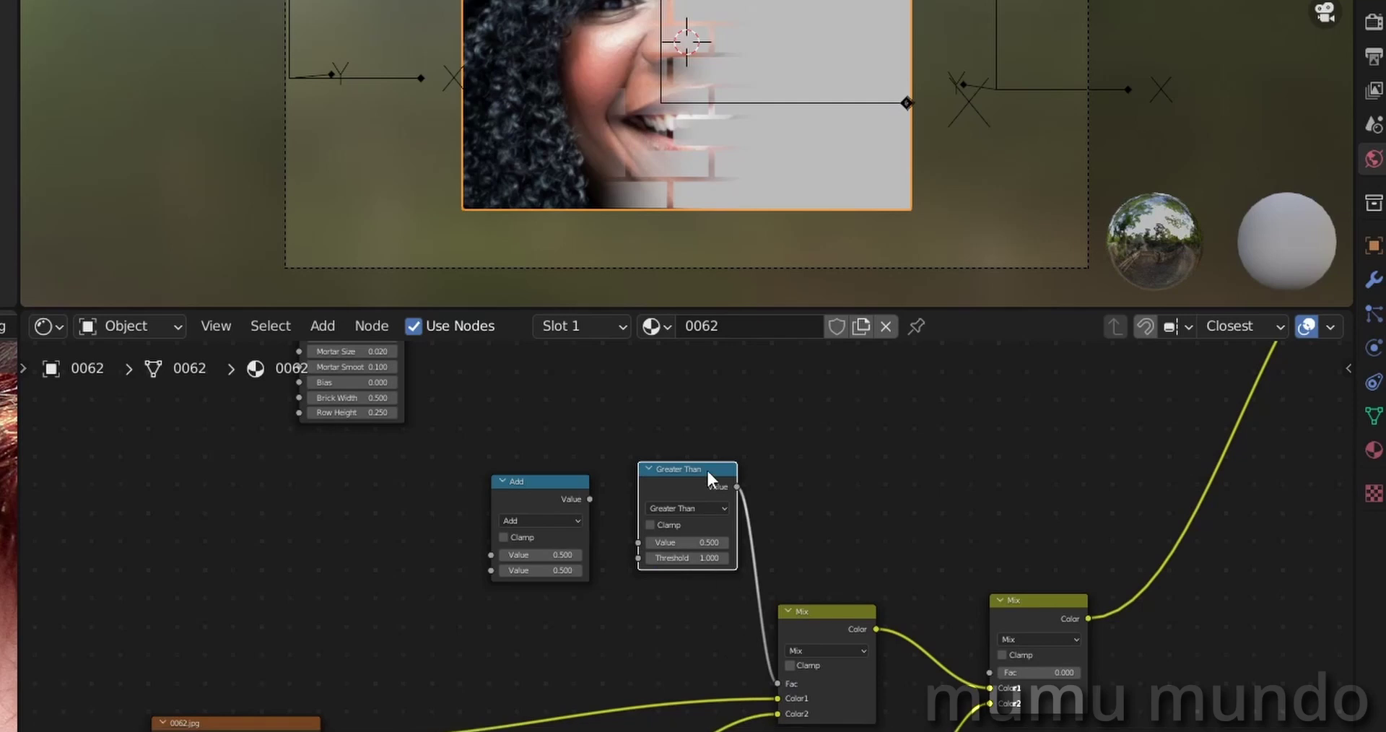
Step: Duplicate the Greater Than node, connect the copy to the second image Mix node's Fac, and set its Threshold to 2
key("shift+d")
left_click(913, 472)
left_click_drag(908, 474, 990, 672)
left_click_drag(866, 465, 866, 485)
double_click(849, 565)
type("2")
key("Return")
Step: Feed the Add node's output into both Greater Than nodes' Value inputs and set its own values to 1.700 and 0
left_click_drag(587, 509, 619, 540)
left_click_drag(526, 481, 803, 557)
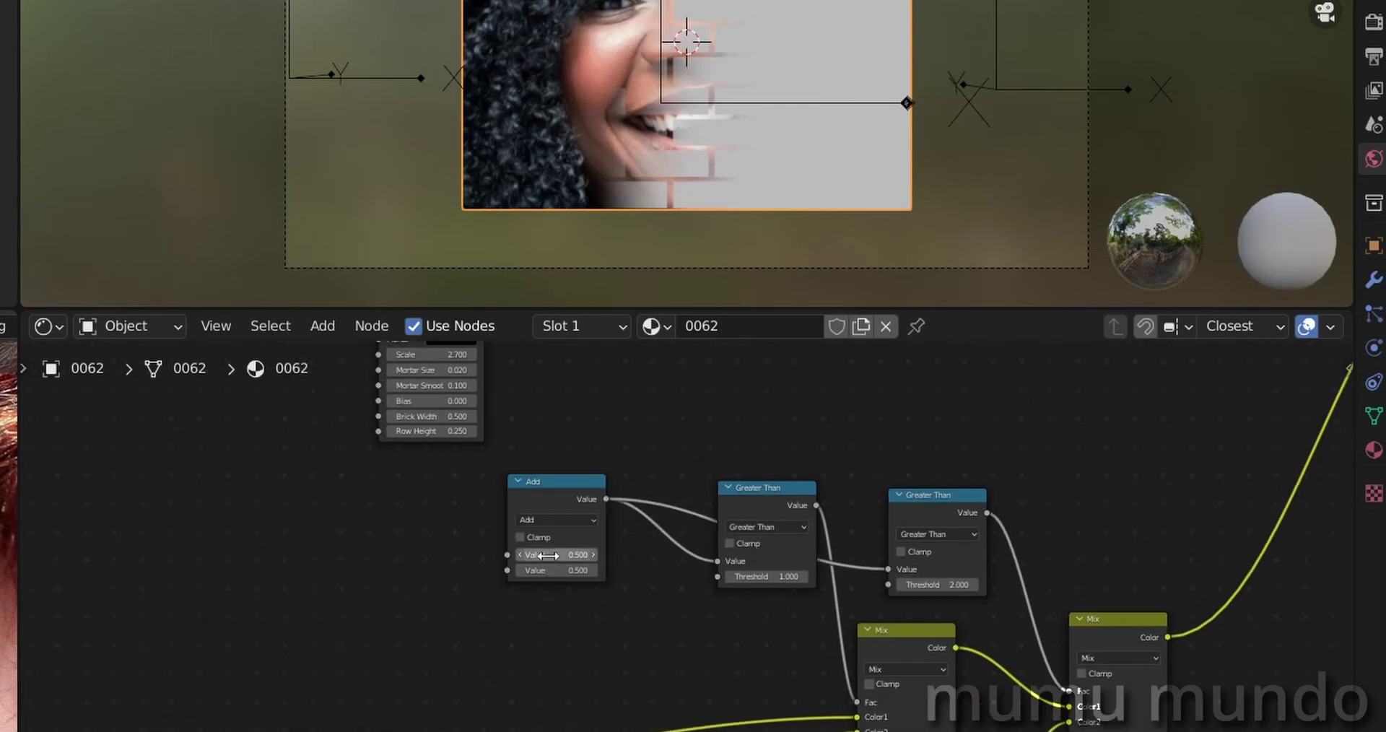
left_click_drag(546, 555, 596, 554)
scroll(682, 538, "up", 3)
left_click(452, 593)
type("0")
key("Return")
left_click_drag(454, 440, 525, 450)
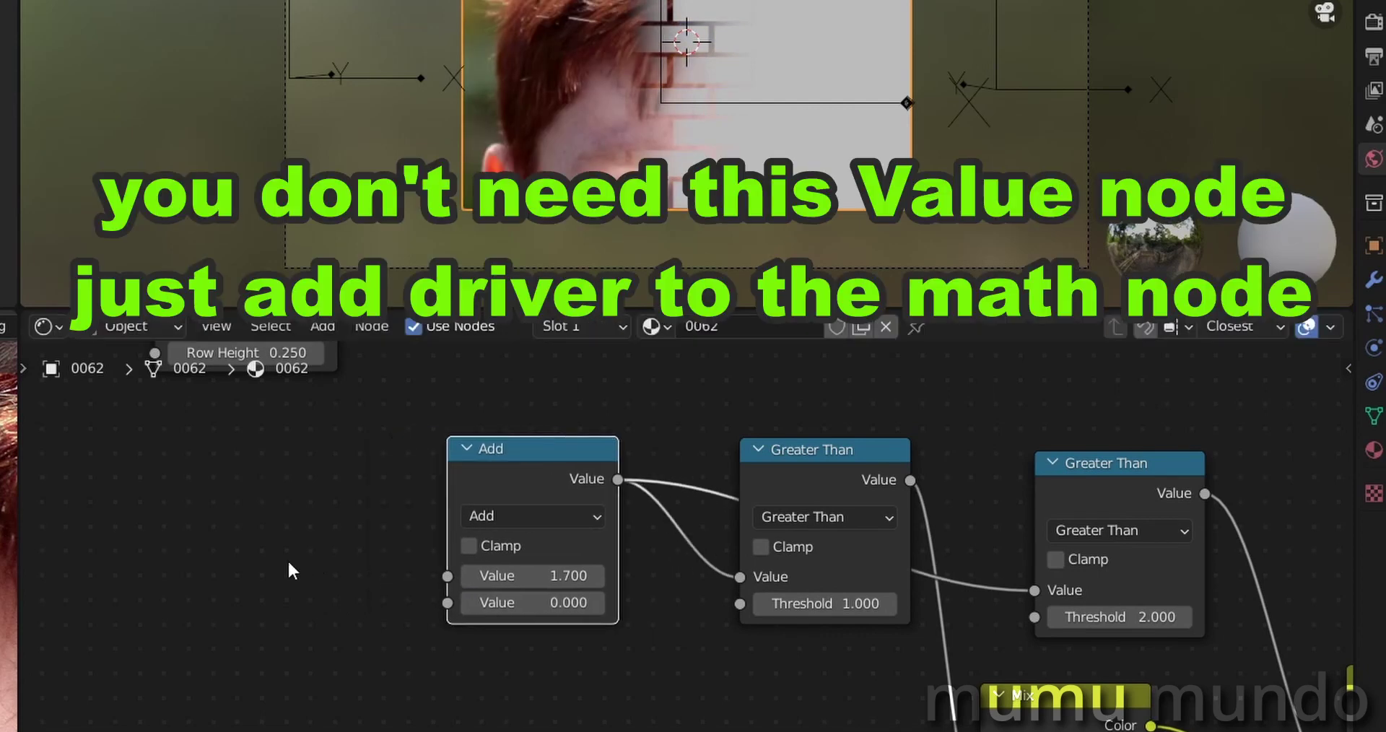
Step: Add a Value node before the Add node and connect it to the Add node's first Value input
key("shift+a")
type("VAL")
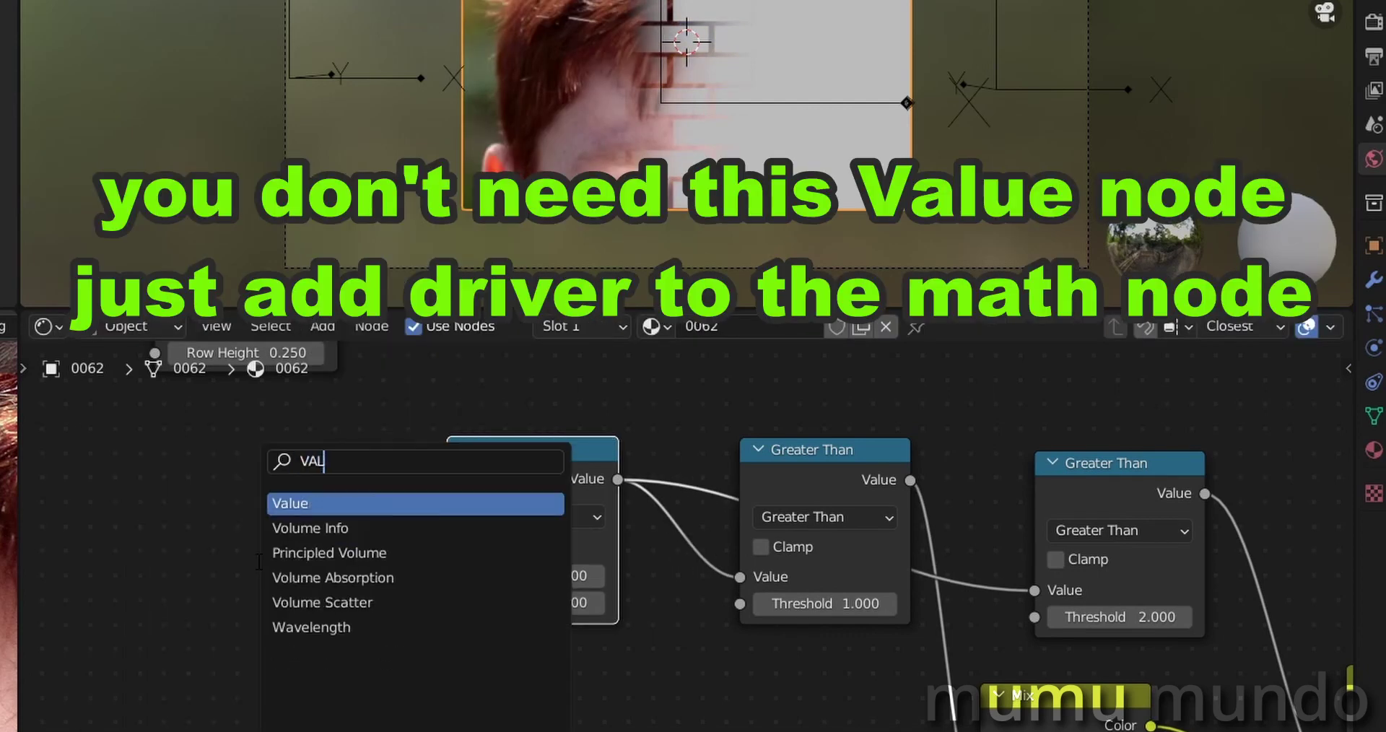
left_click(311, 503)
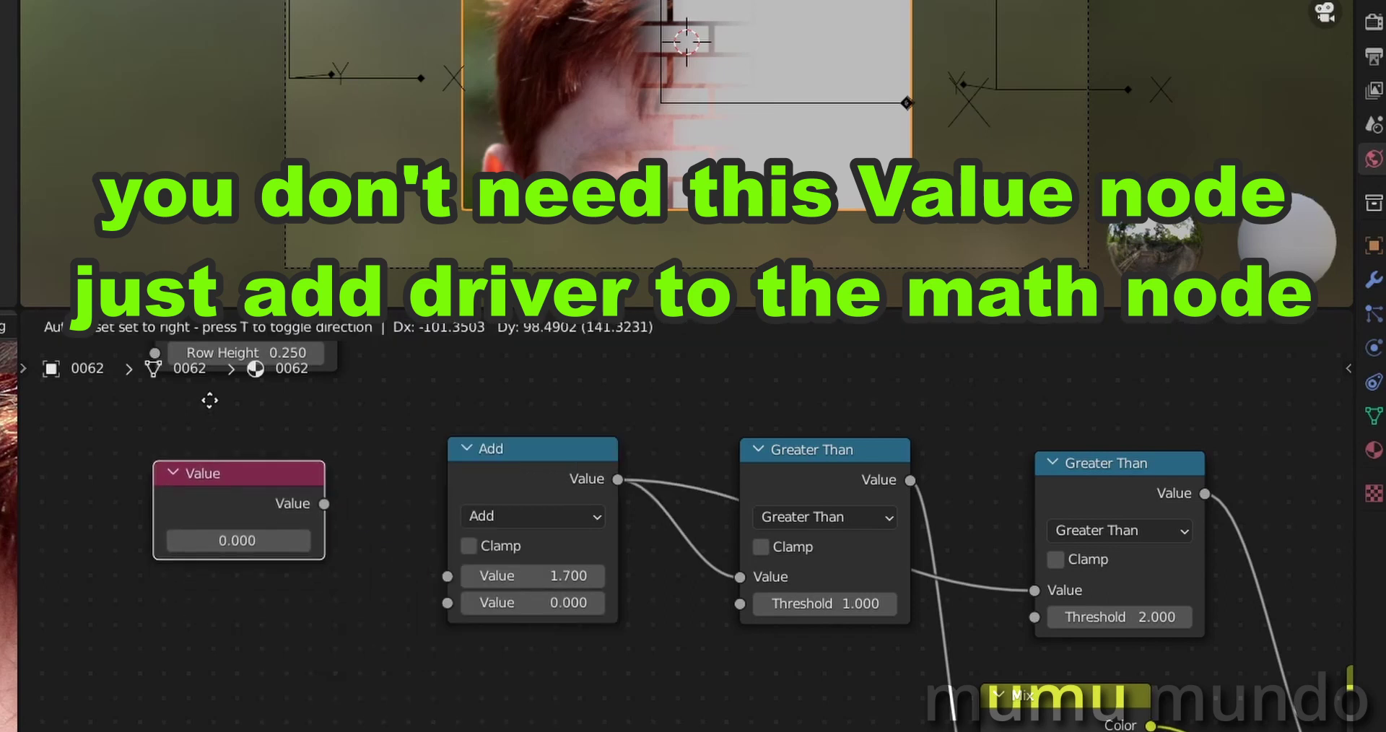
left_click(186, 410)
scroll(318, 548, "down", 2)
middle_click_drag(318, 574, 439, 575)
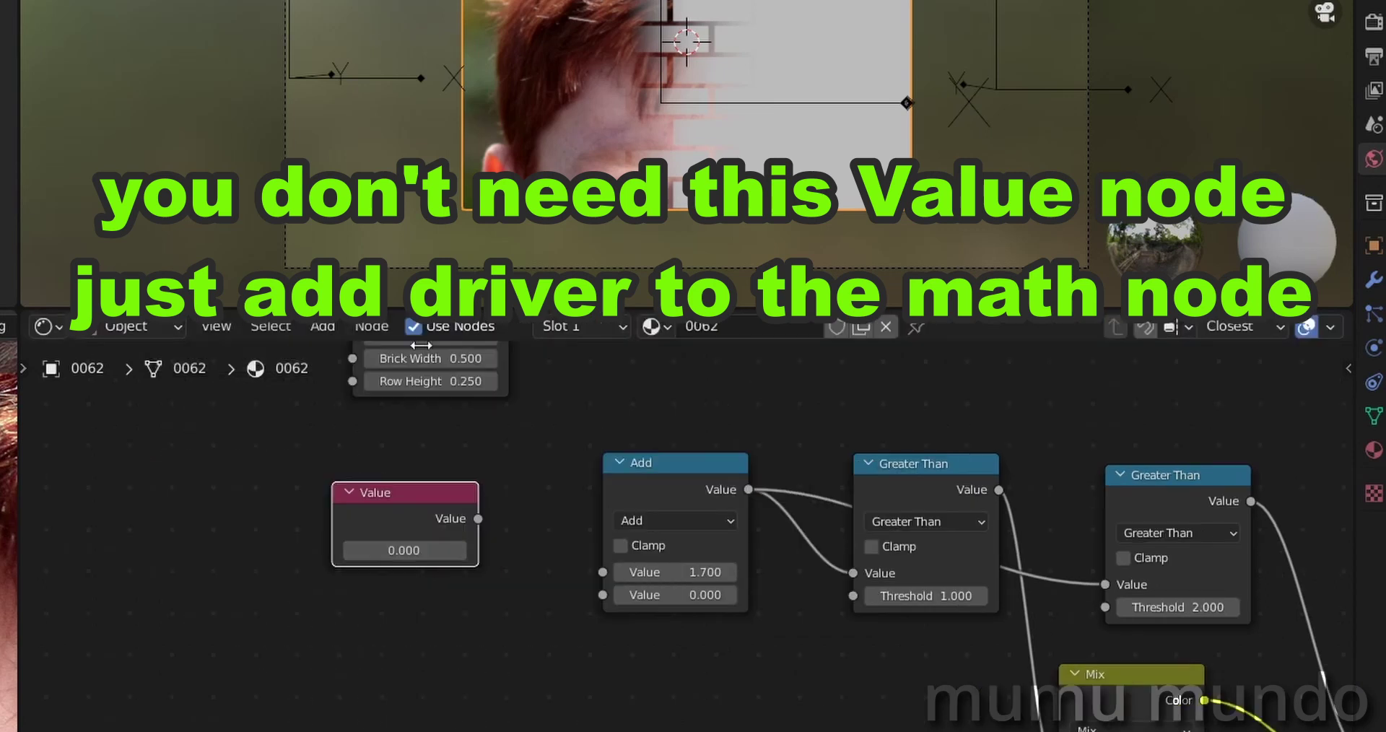
left_click_drag(423, 512, 498, 530)
left_click_drag(576, 564, 603, 572)
Step: Test switching the images by raising the Value node to 0.900, then 1.500, and finally 2.600
left_click_drag(403, 558, 448, 557)
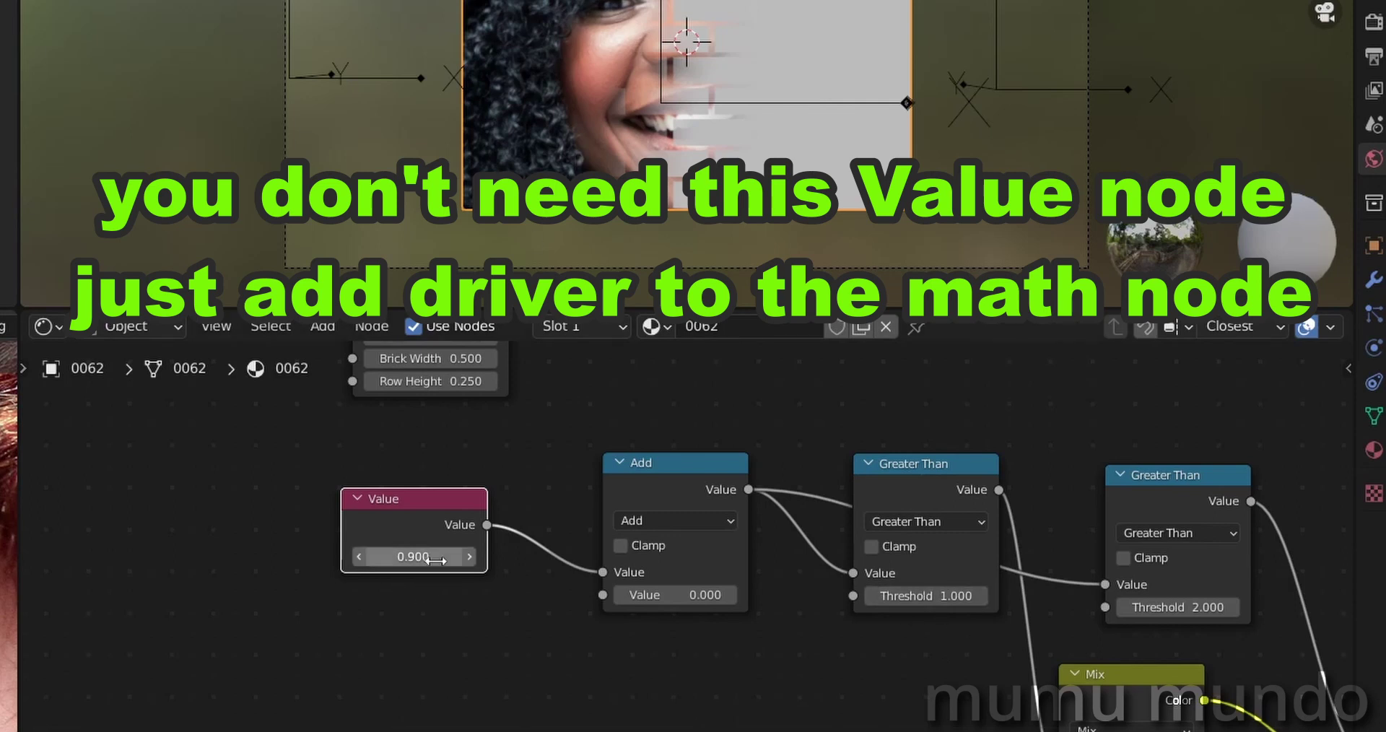
left_click_drag(447, 557, 469, 557)
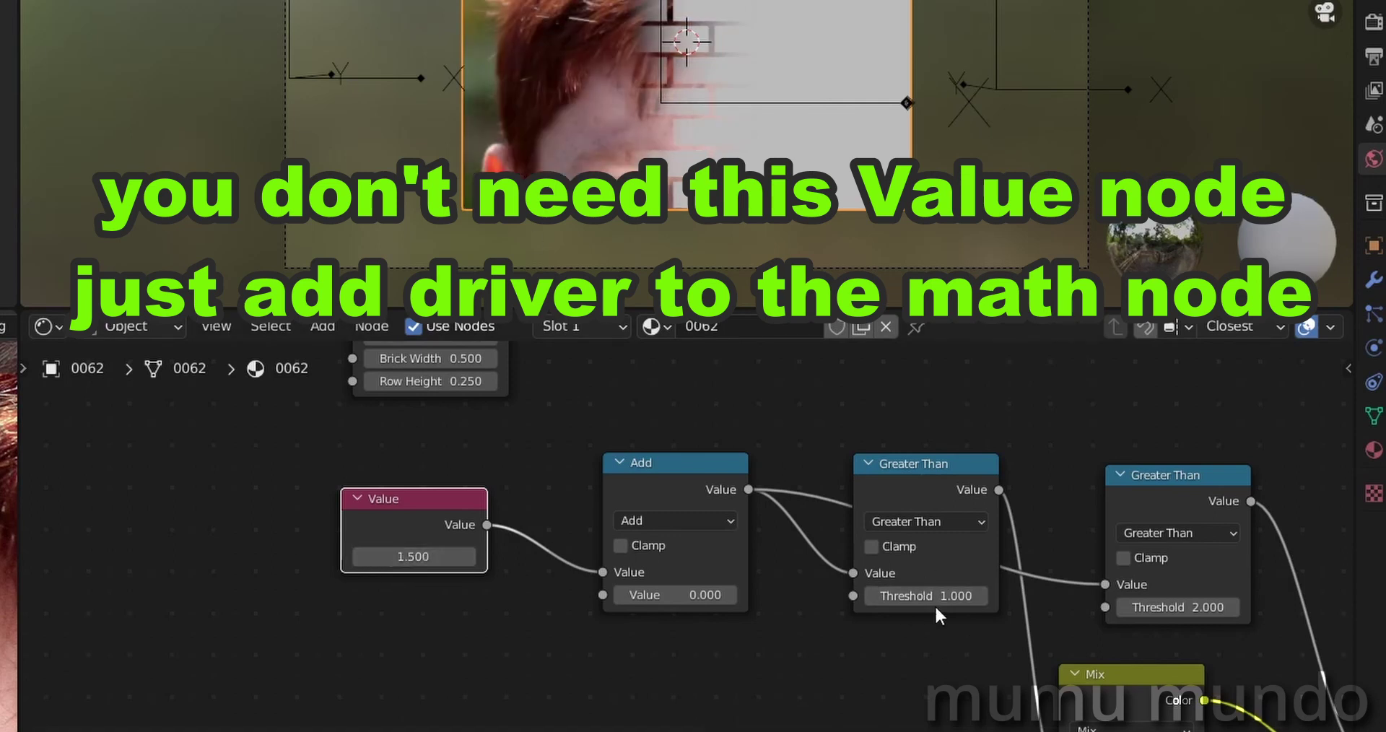
left_click_drag(942, 473, 928, 463)
left_click_drag(455, 562, 495, 563)
scroll(684, 677, "down", 2)
scroll(685, 677, "down", 2)
middle_click_drag(684, 677, 590, 497)
scroll(884, 609, "up", 4)
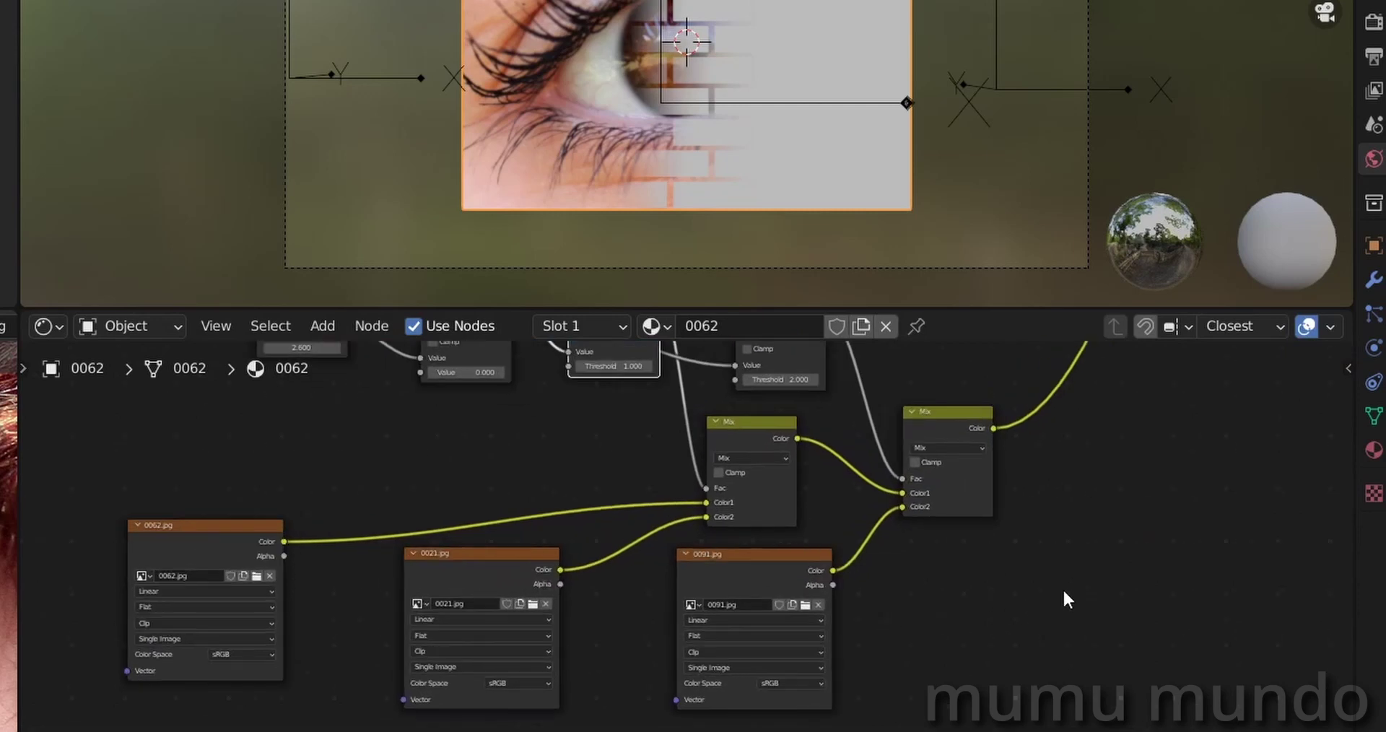
Step: Examine how the Greater Than nodes, image Mix nodes and image textures connect to the final Mix node
middle_click_drag(1063, 588, 989, 708)
left_click(891, 540)
left_click(697, 429)
scroll(704, 505, "up", 2)
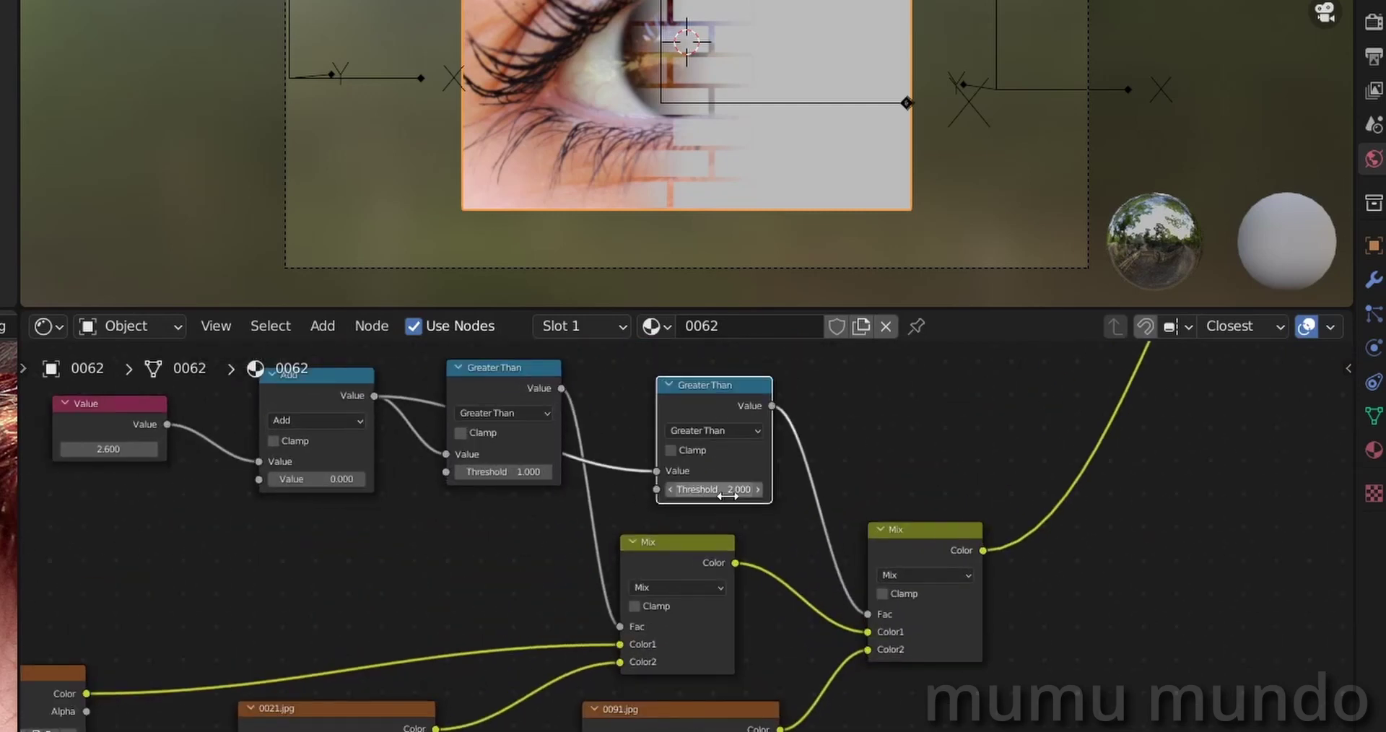
scroll(727, 505, "down", 8)
middle_click_drag(863, 567, 909, 569)
scroll(910, 570, "up", 4)
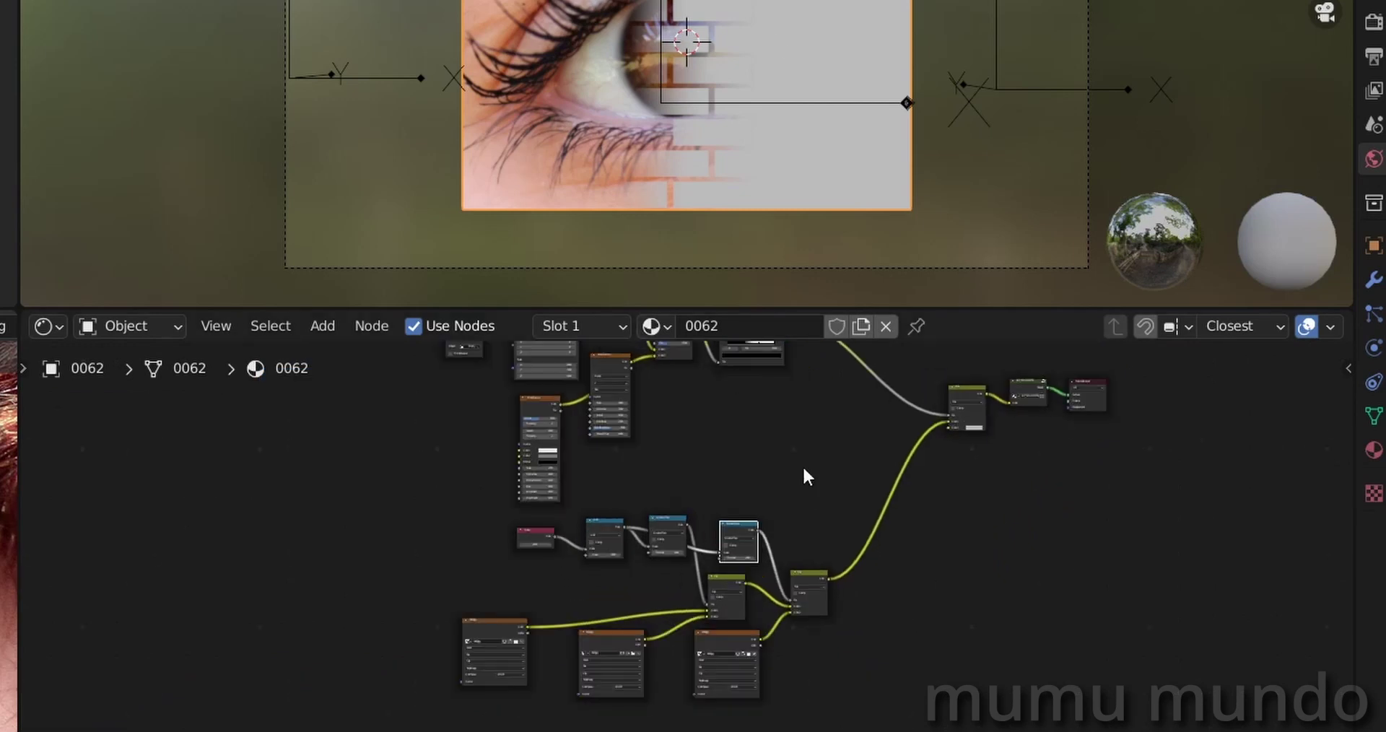
scroll(938, 602, "up", 3)
scroll(942, 606, "down", 3)
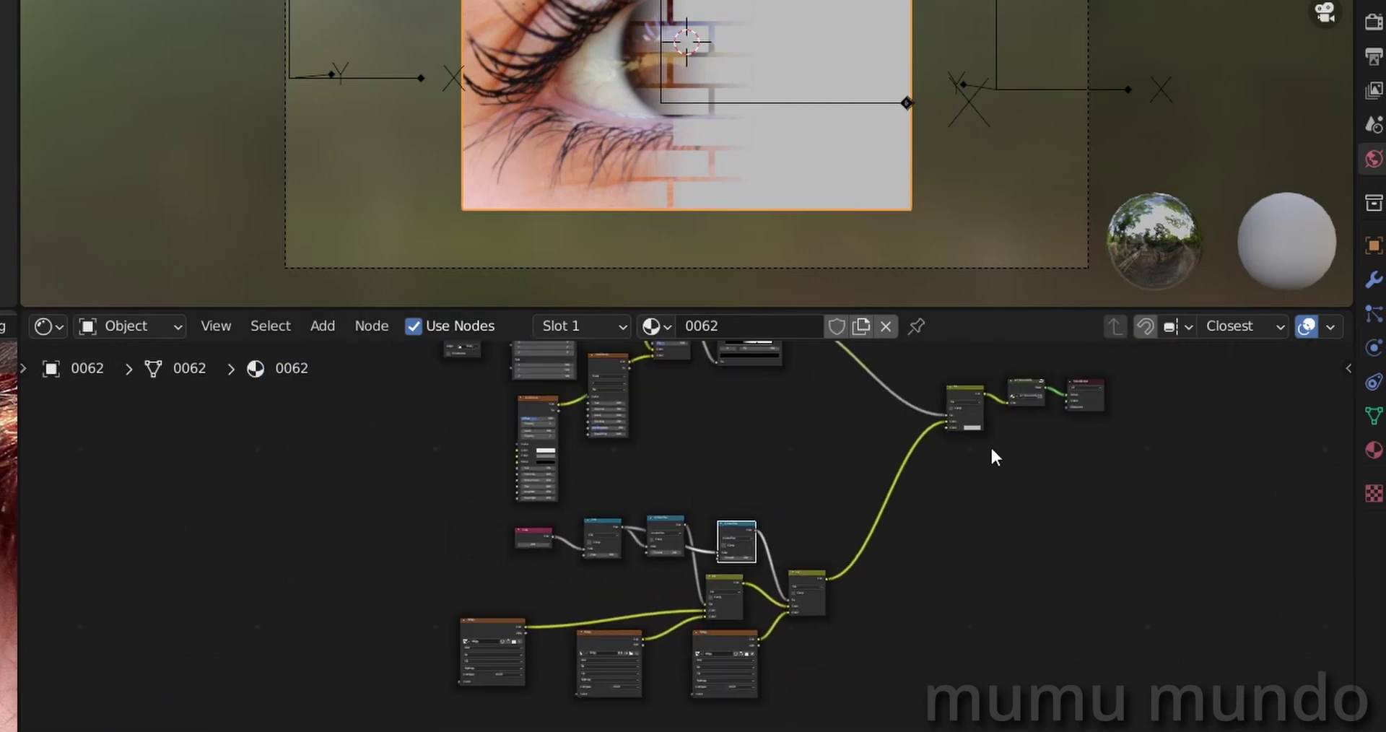
scroll(900, 630, "up", 4)
middle_click_drag(1163, 721, 1192, 625)
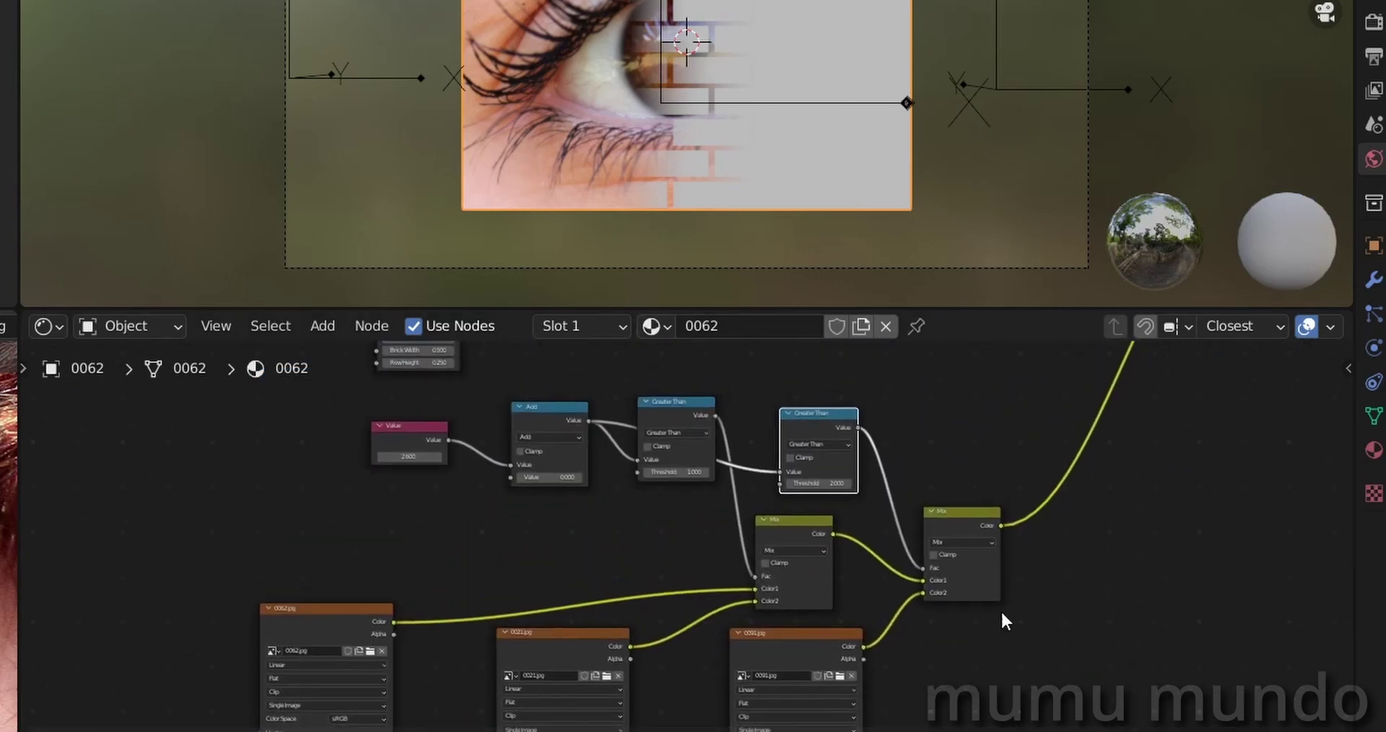
Step: Duplicate the Value, Add, Greater Than and two image Mix nodes, placing the copy below the image texture nodes
left_click_drag(331, 393, 1051, 585)
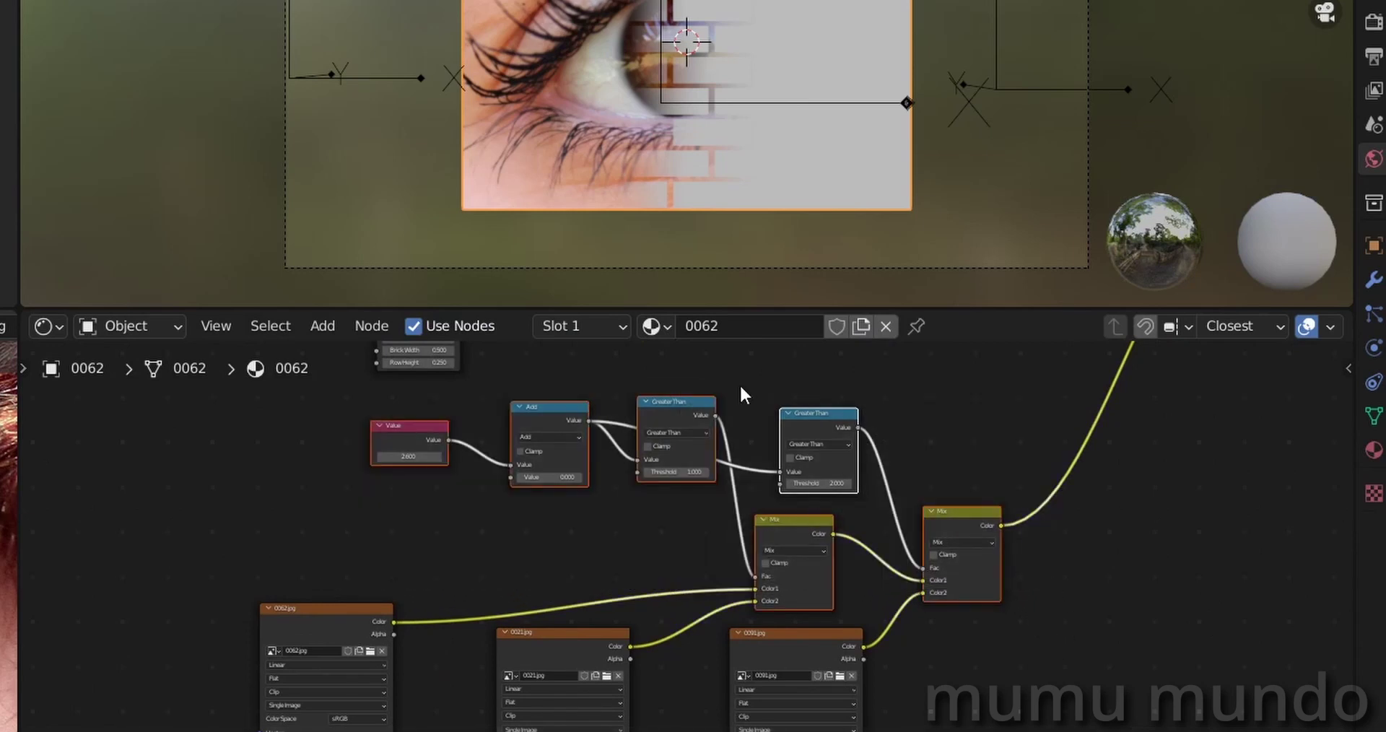
middle_click_drag(1068, 662, 1067, 515)
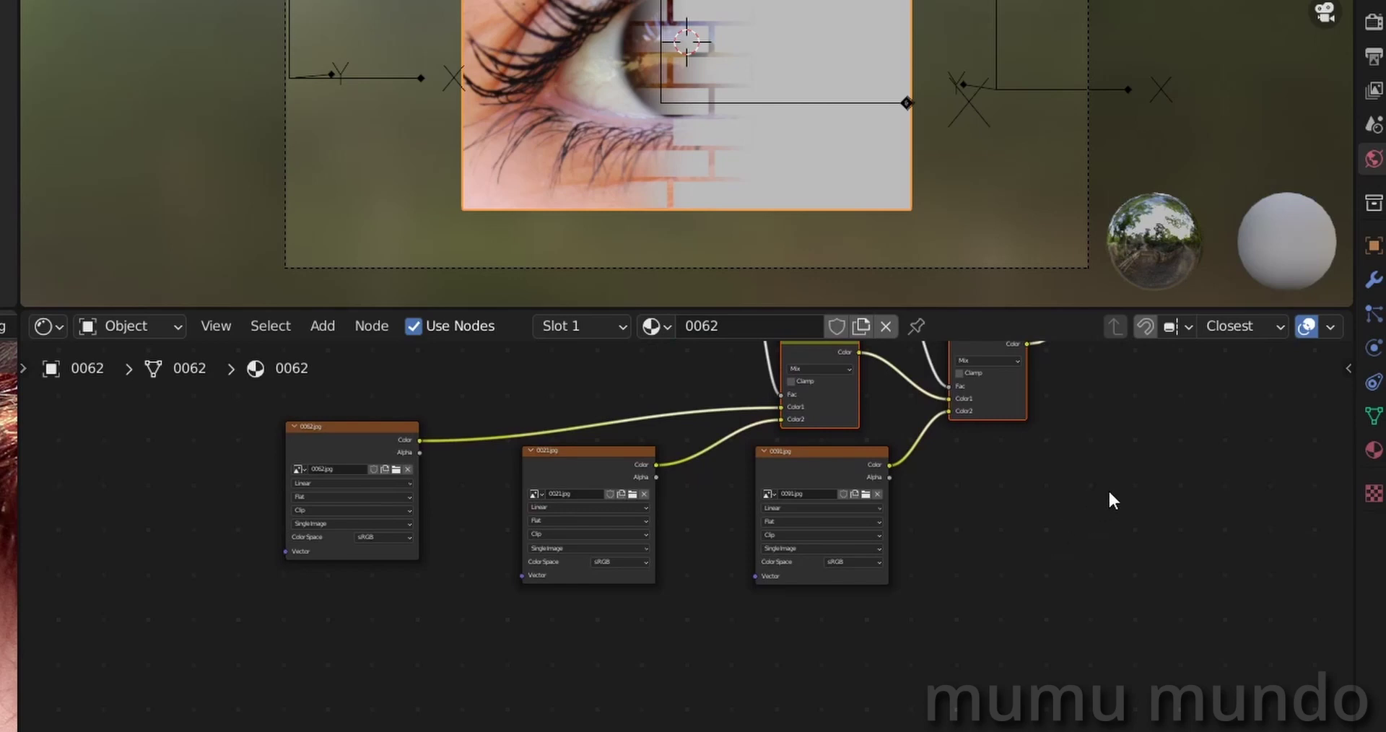
key("g")
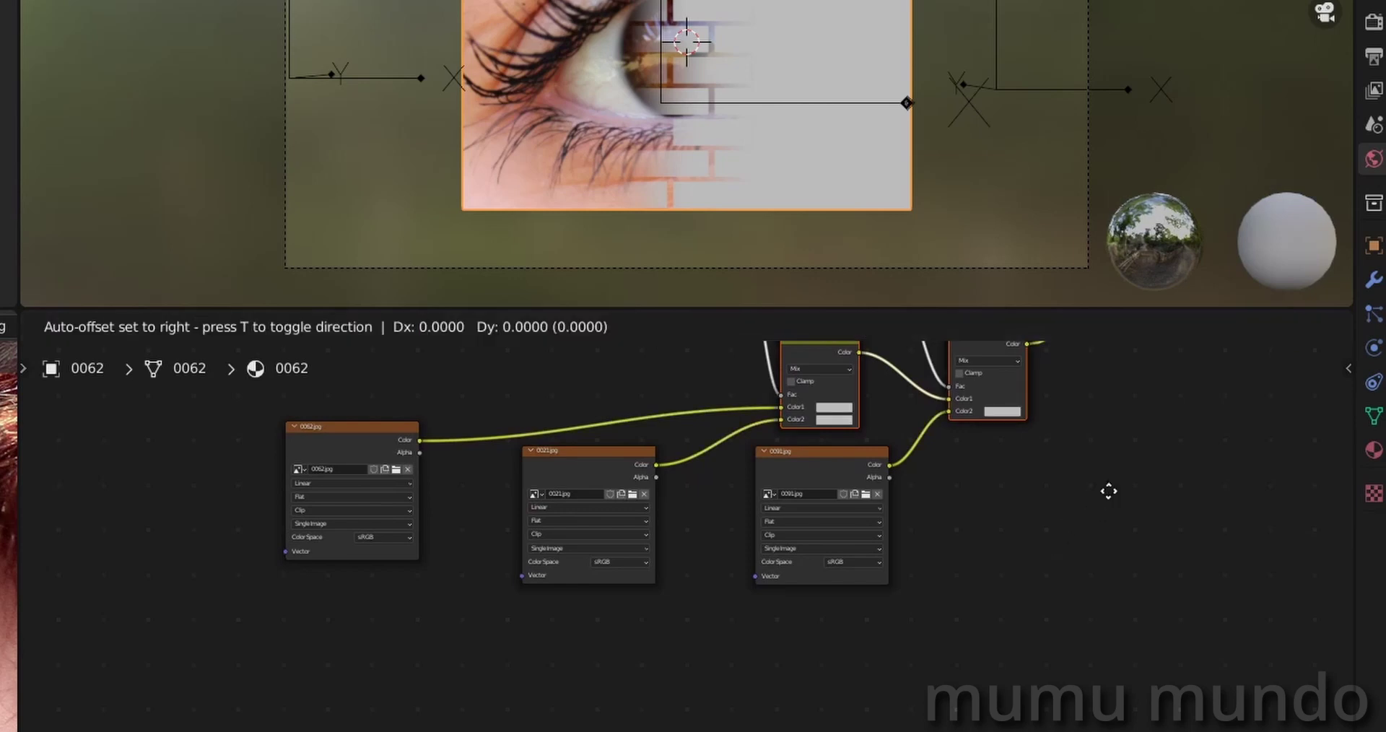
left_click(1093, 713)
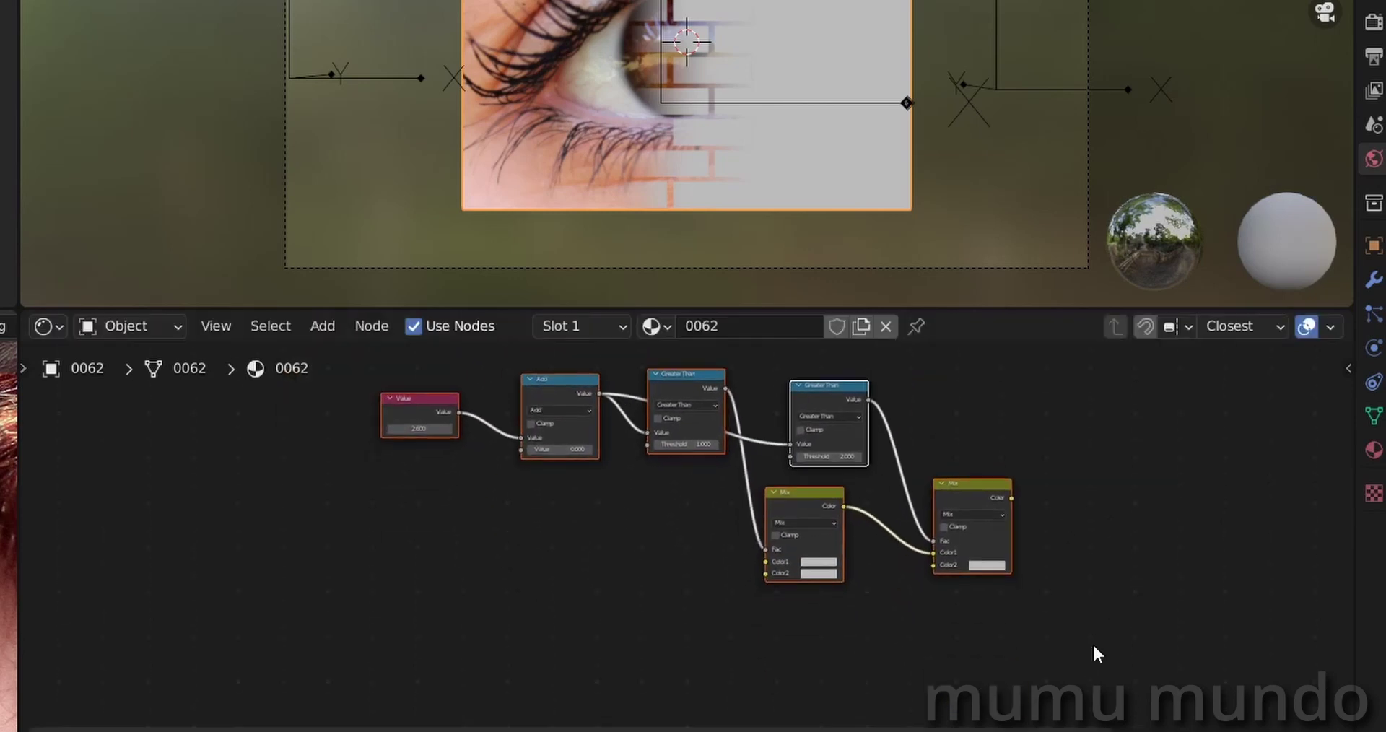
scroll(1095, 652, "up", 2)
key("Home")
Step: Move the two copied Mix nodes above the copied Greater Than nodes
left_click(808, 600)
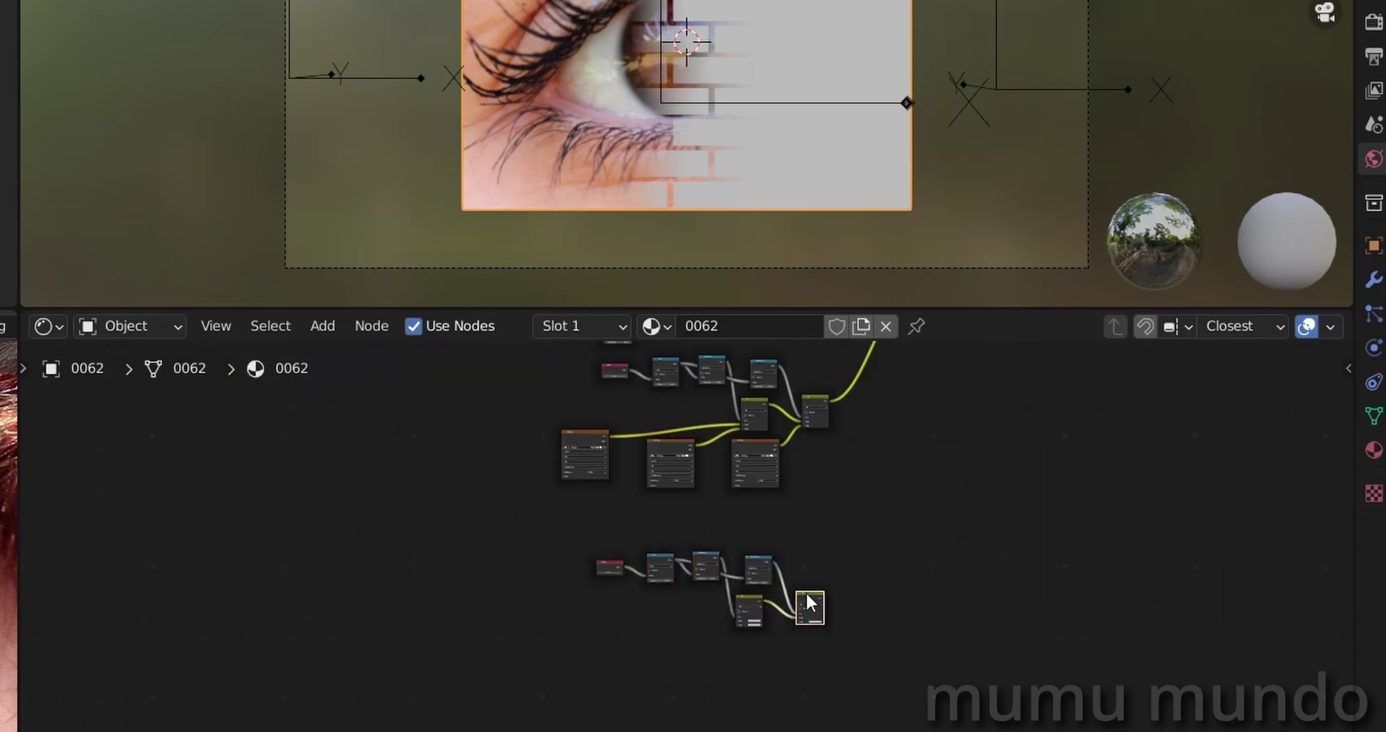
left_click_drag(807, 600, 814, 527)
left_click_drag(751, 599, 742, 509)
scroll(695, 525, "up", 10)
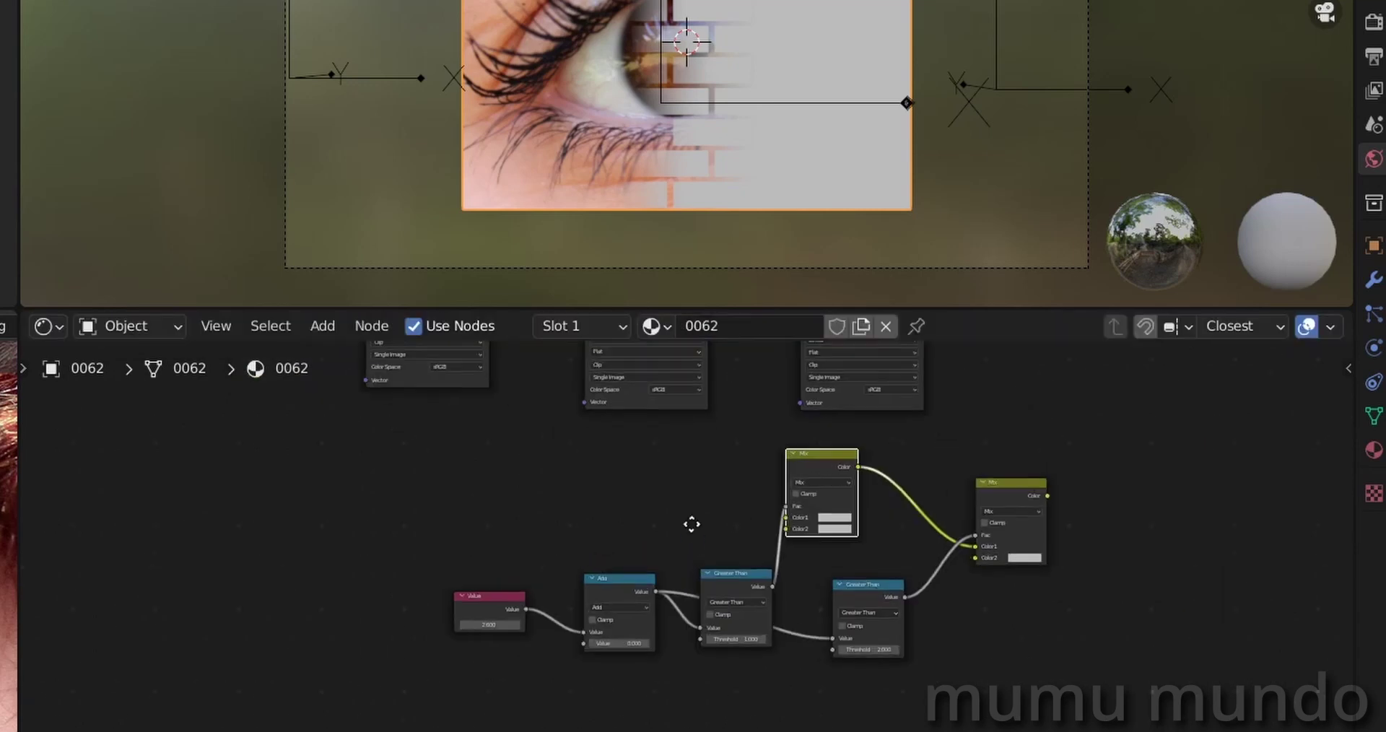
middle_click_drag(693, 526, 675, 627)
scroll(830, 585, "up", 3)
scroll(1025, 527, "down", 2)
middle_click_drag(959, 436, 917, 493)
left_click(937, 633)
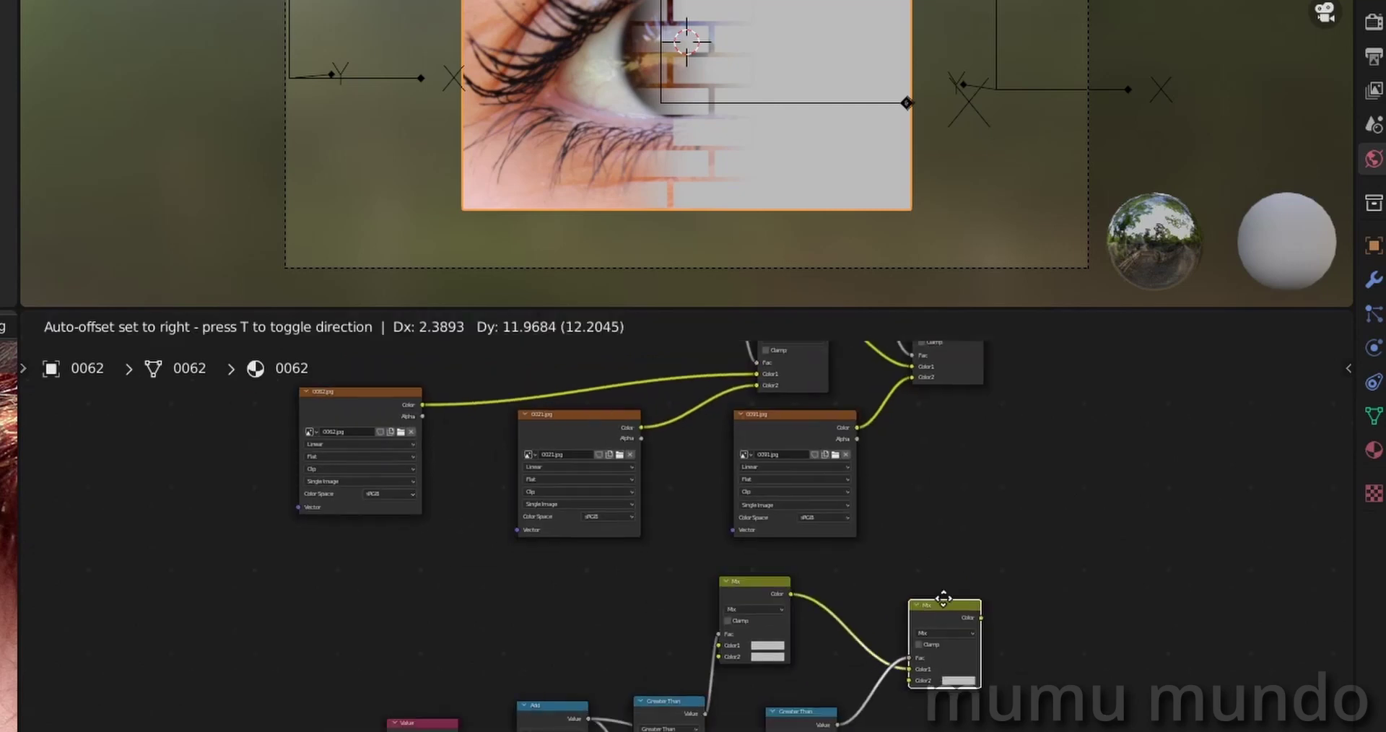
Step: Connect 0091.jpg to Color2 of the second copied Mix node and 0021.jpg to Color2 of the first copied Mix node
left_click_drag(860, 439, 914, 662)
middle_click_drag(568, 636, 711, 705)
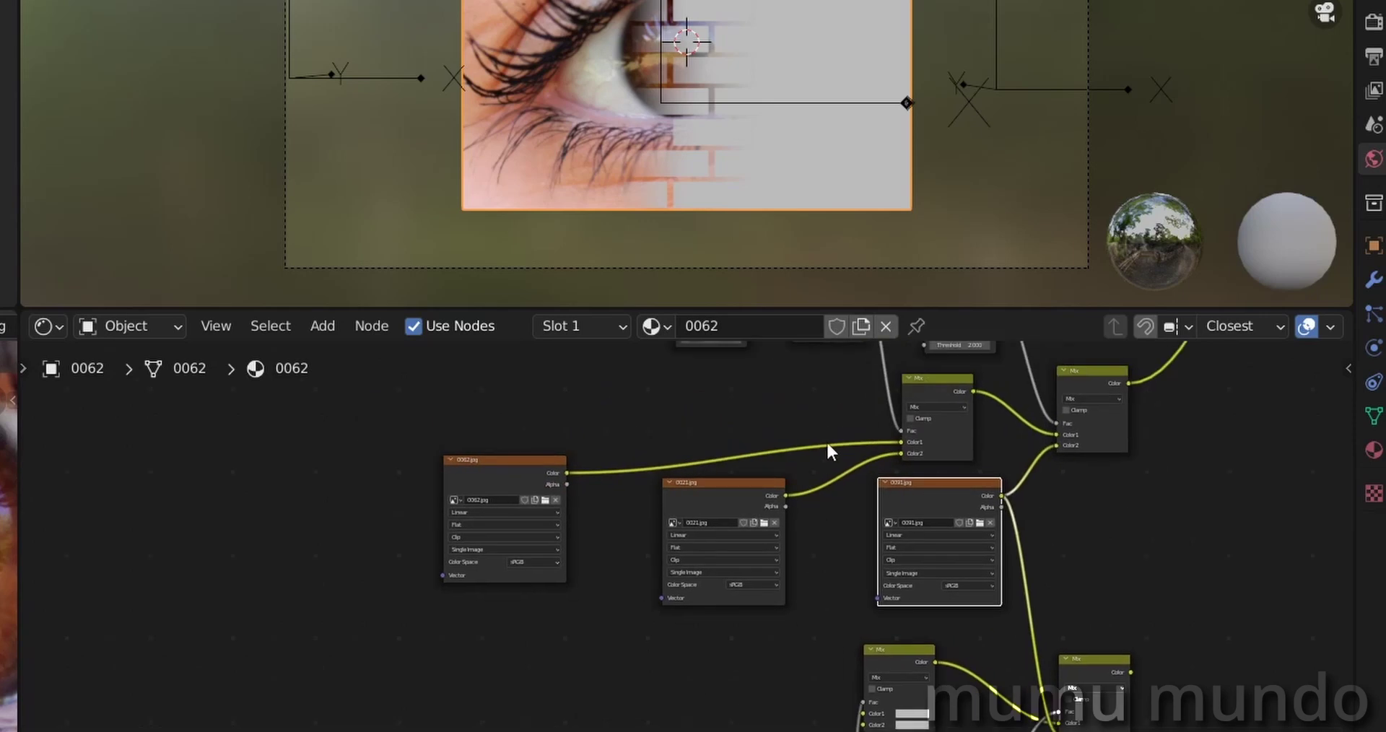
middle_click_drag(806, 643, 812, 557)
left_click(768, 384)
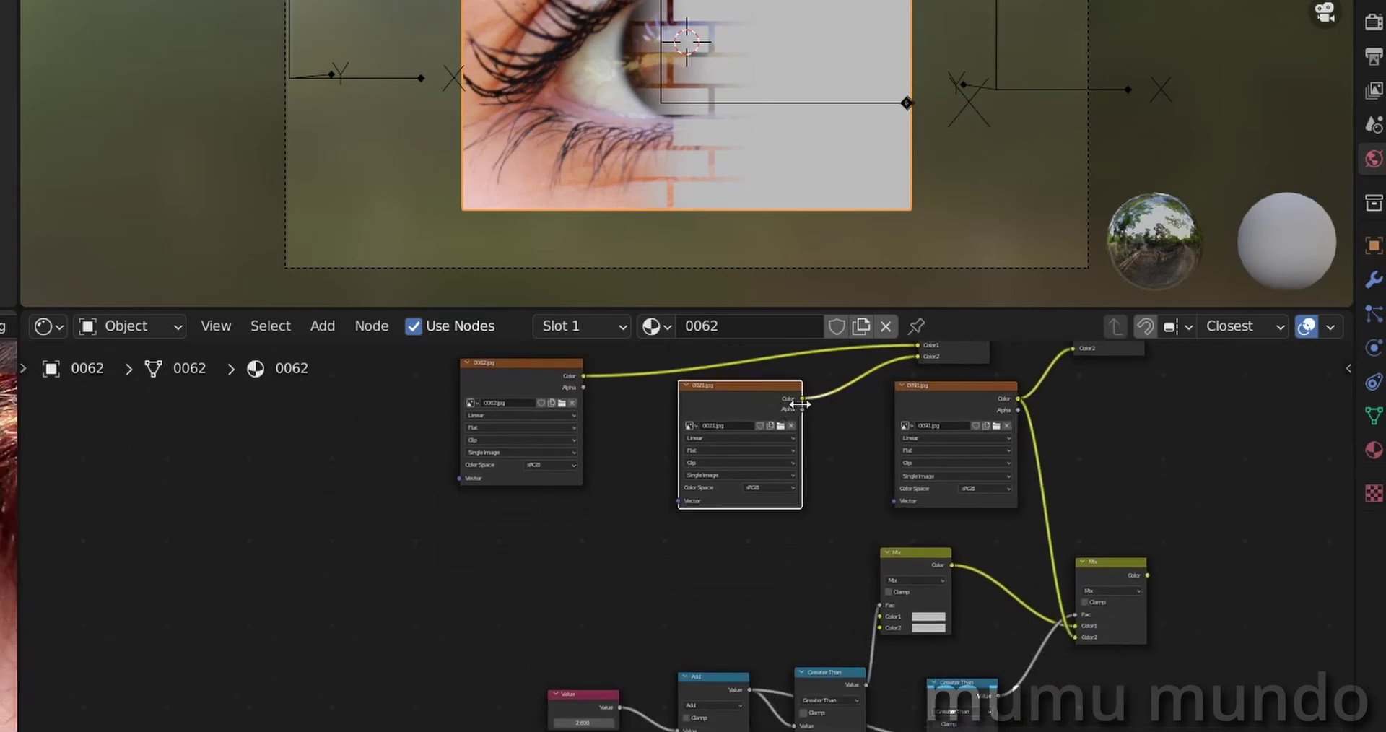
left_click_drag(803, 402, 879, 616)
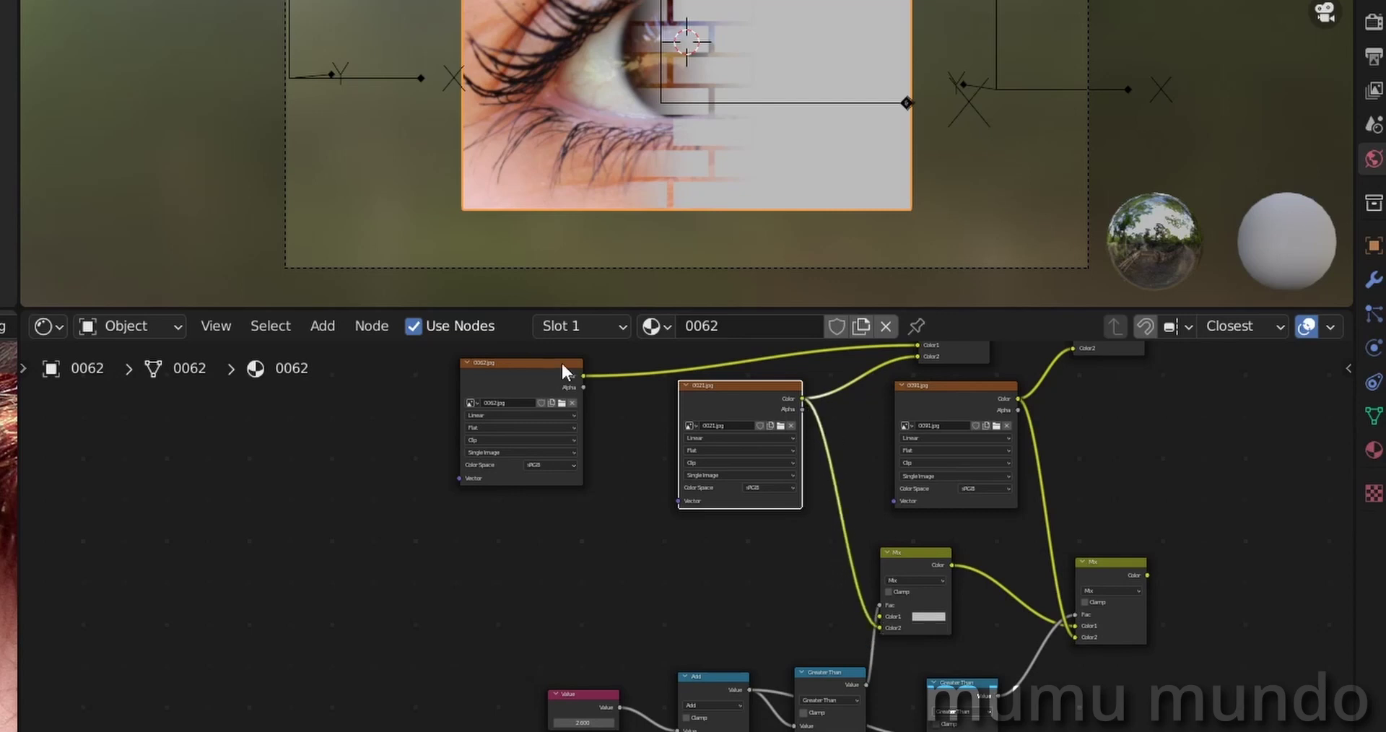
Step: Connect 0062.jpg to the first copied Mix node's Color1 and the copied chain's output to Color2 of the final Mix node
left_click(561, 361)
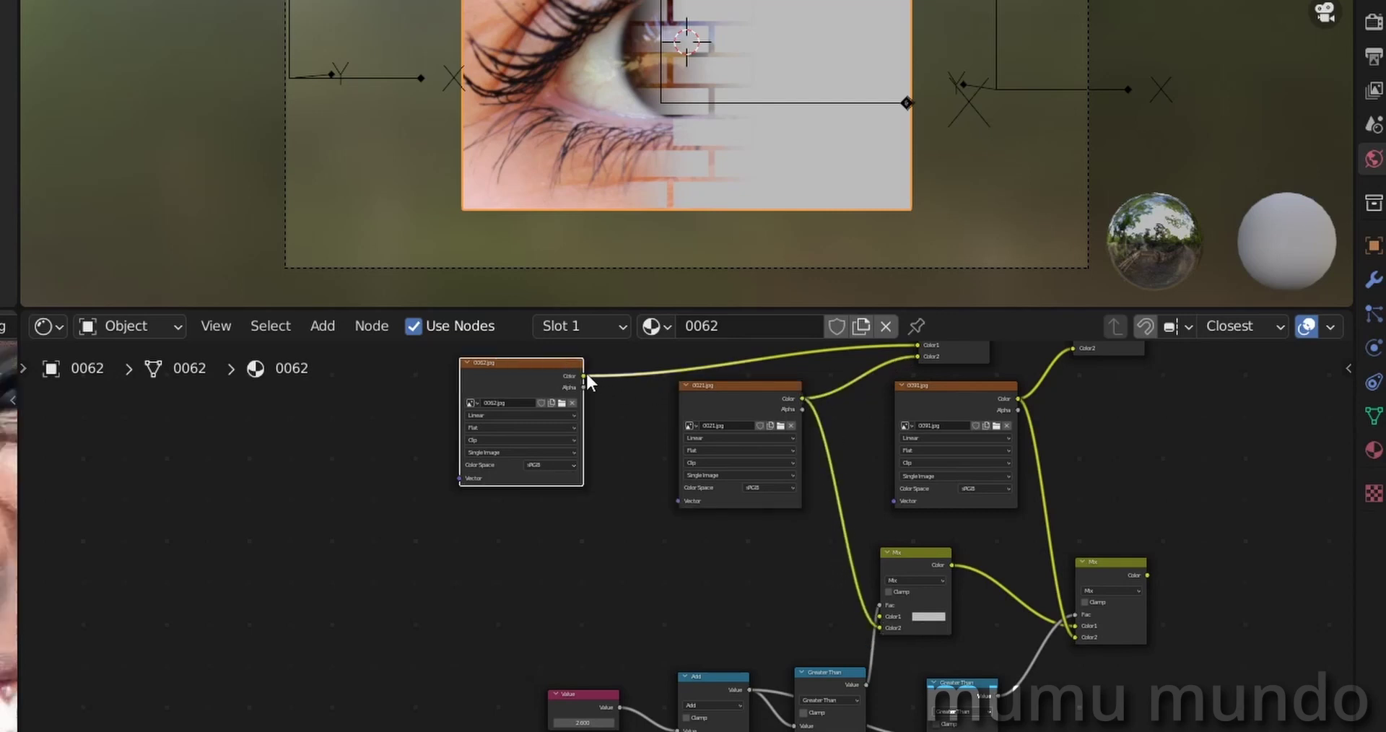
left_click_drag(583, 375, 872, 620)
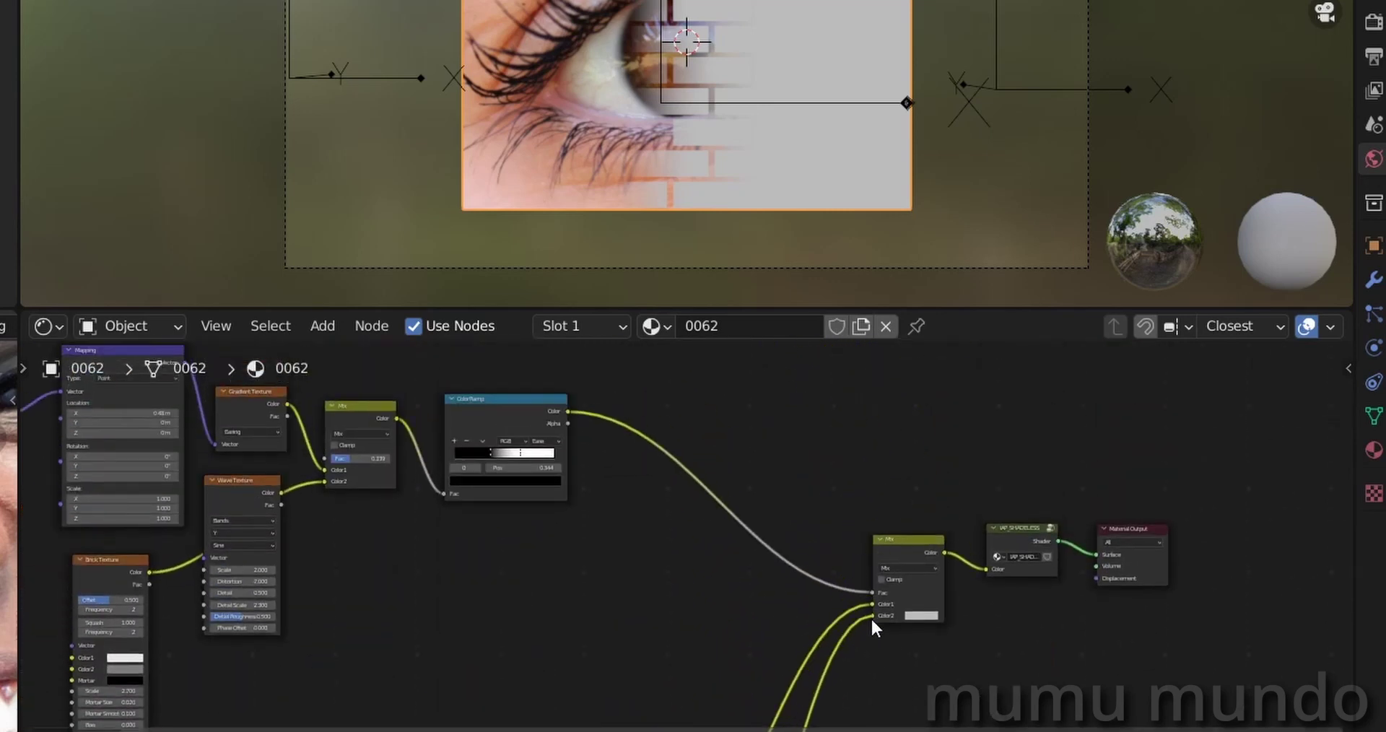
left_click_drag(872, 619, 871, 618)
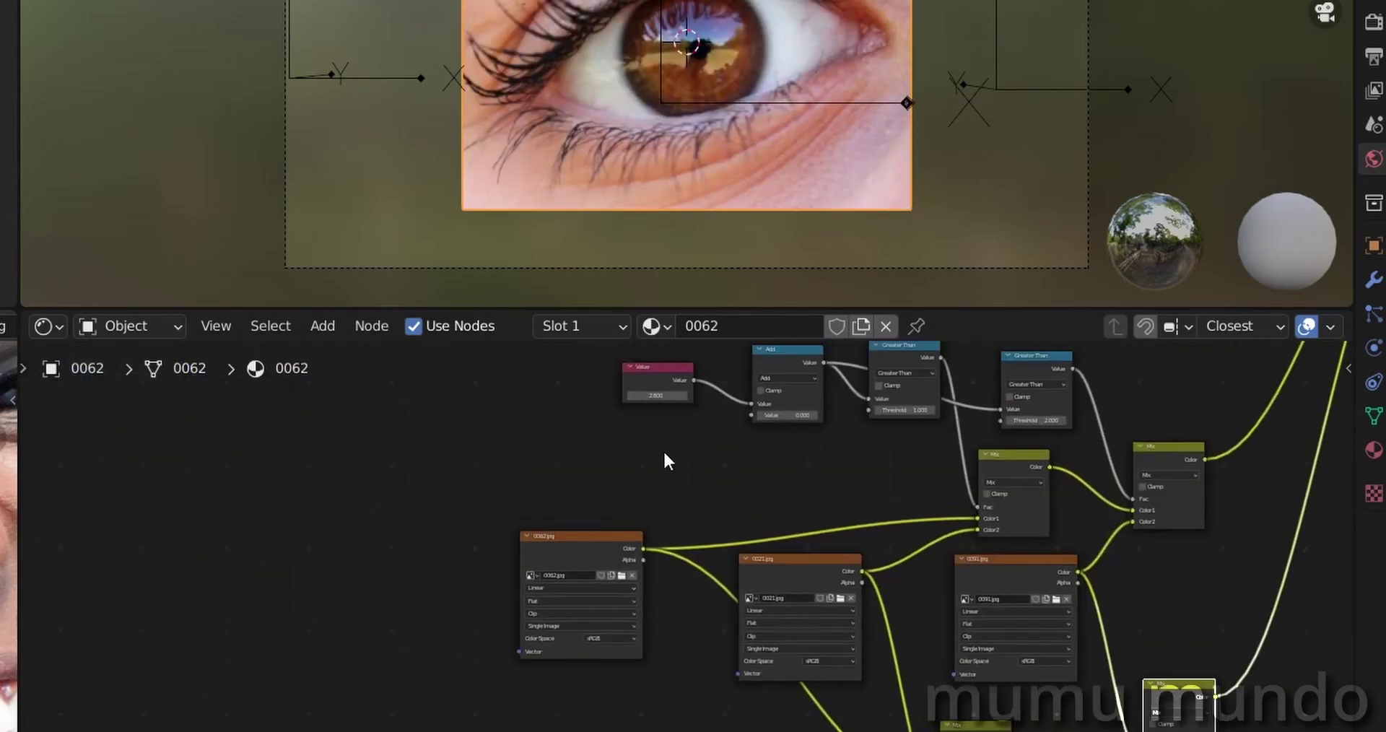
Step: Adjust the copied Value node and set the original Value node to 1.400 to test switching the images on both sides
scroll(662, 449, "up", 3)
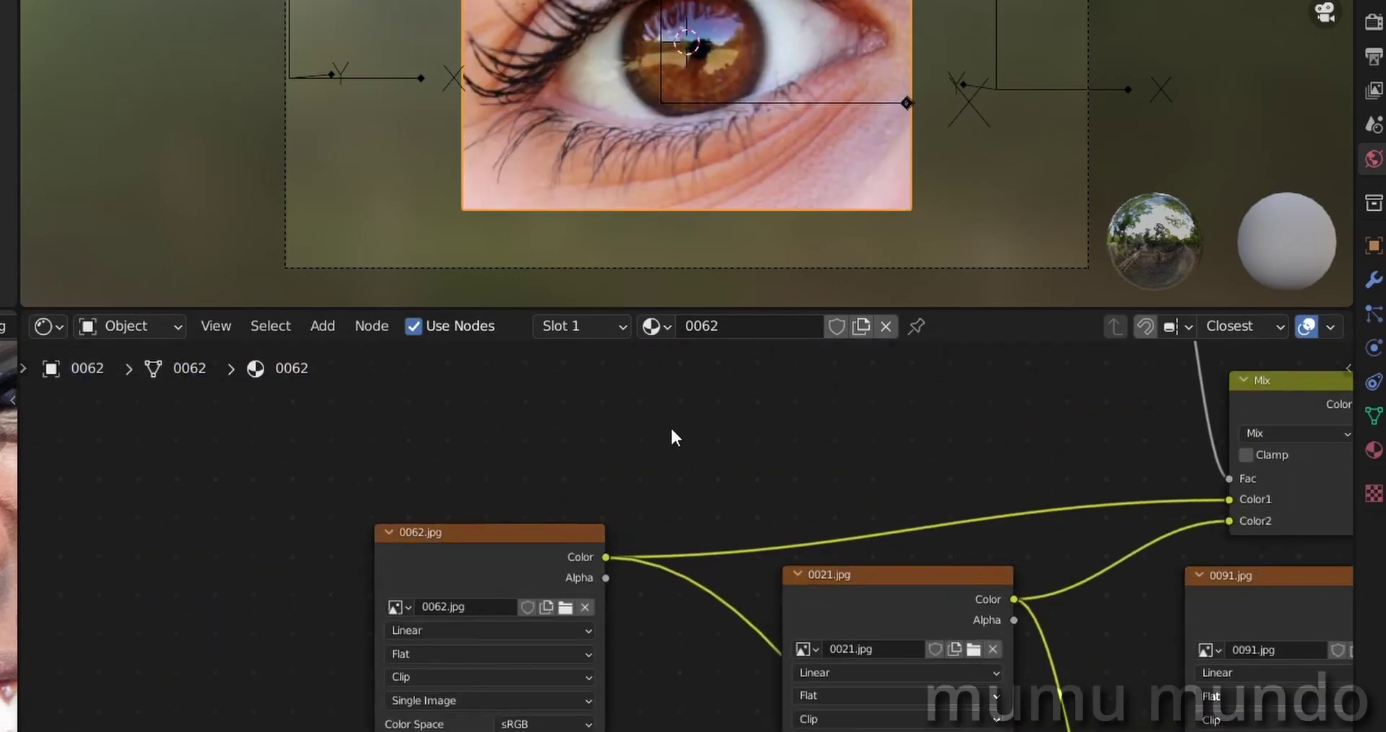
scroll(681, 648, "down", 6)
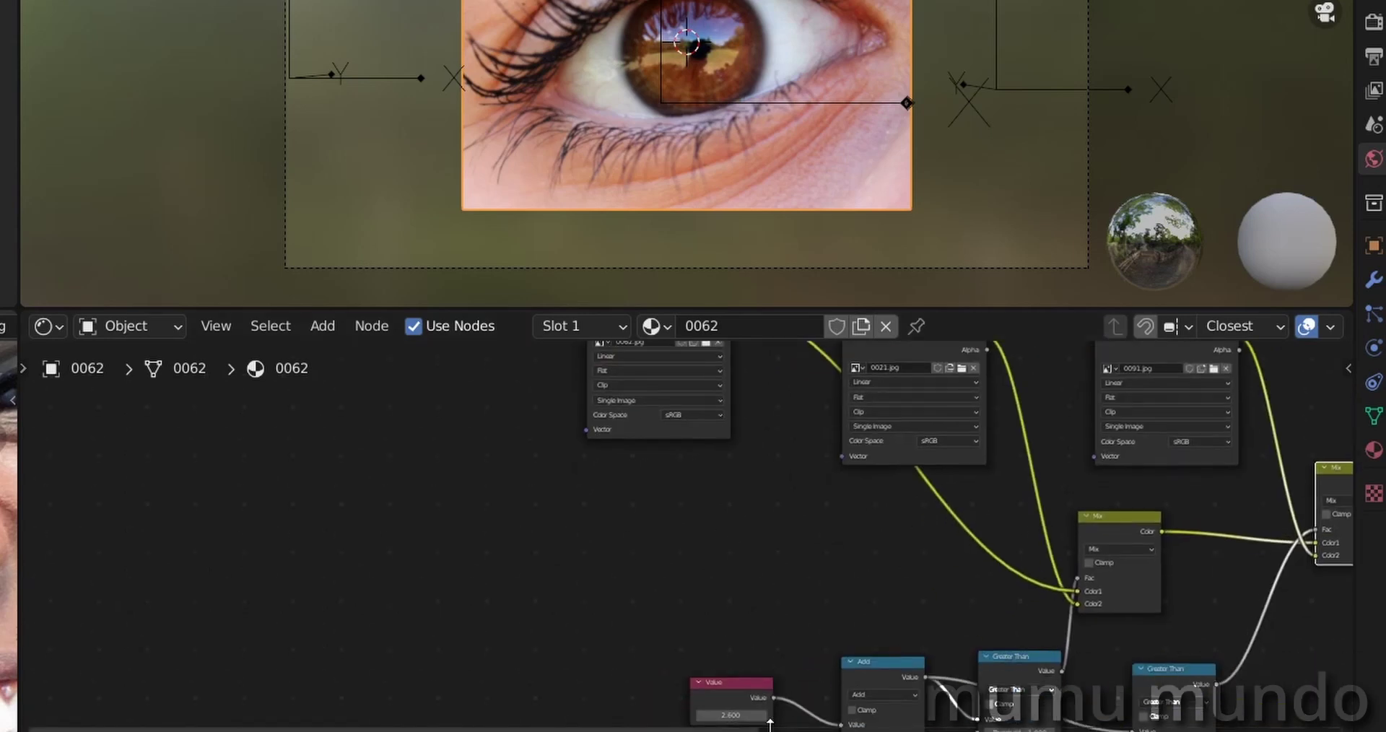
middle_click_drag(793, 655, 783, 526)
scroll(672, 655, "up", 7)
mouse_move(748, 621)
left_mouse_down()
mouse_move(649, 622)
mouse_move(753, 622)
mouse_move(722, 622)
left_mouse_up()
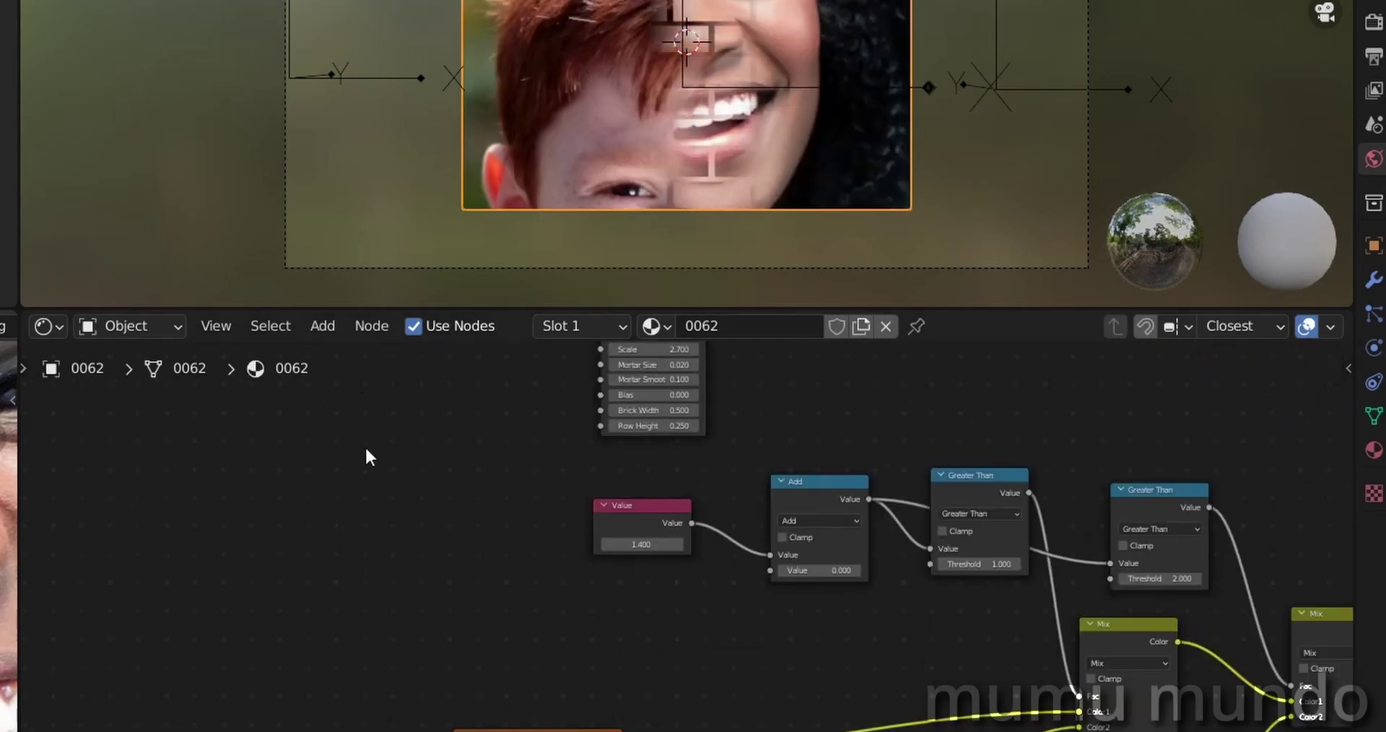
Step: Add a driver to the original Value node's value and set its expression to var
left_click_drag(642, 510, 610, 510)
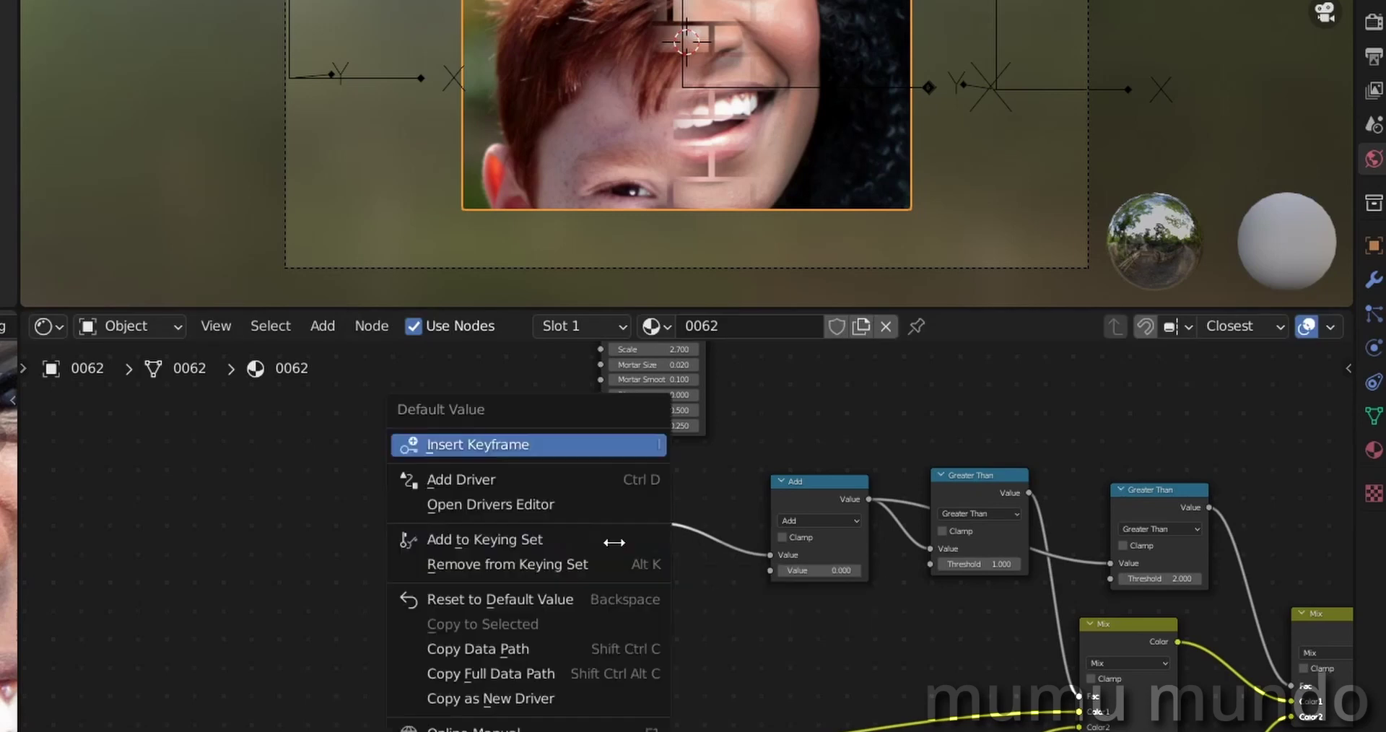
right_click(613, 543)
left_click(520, 479)
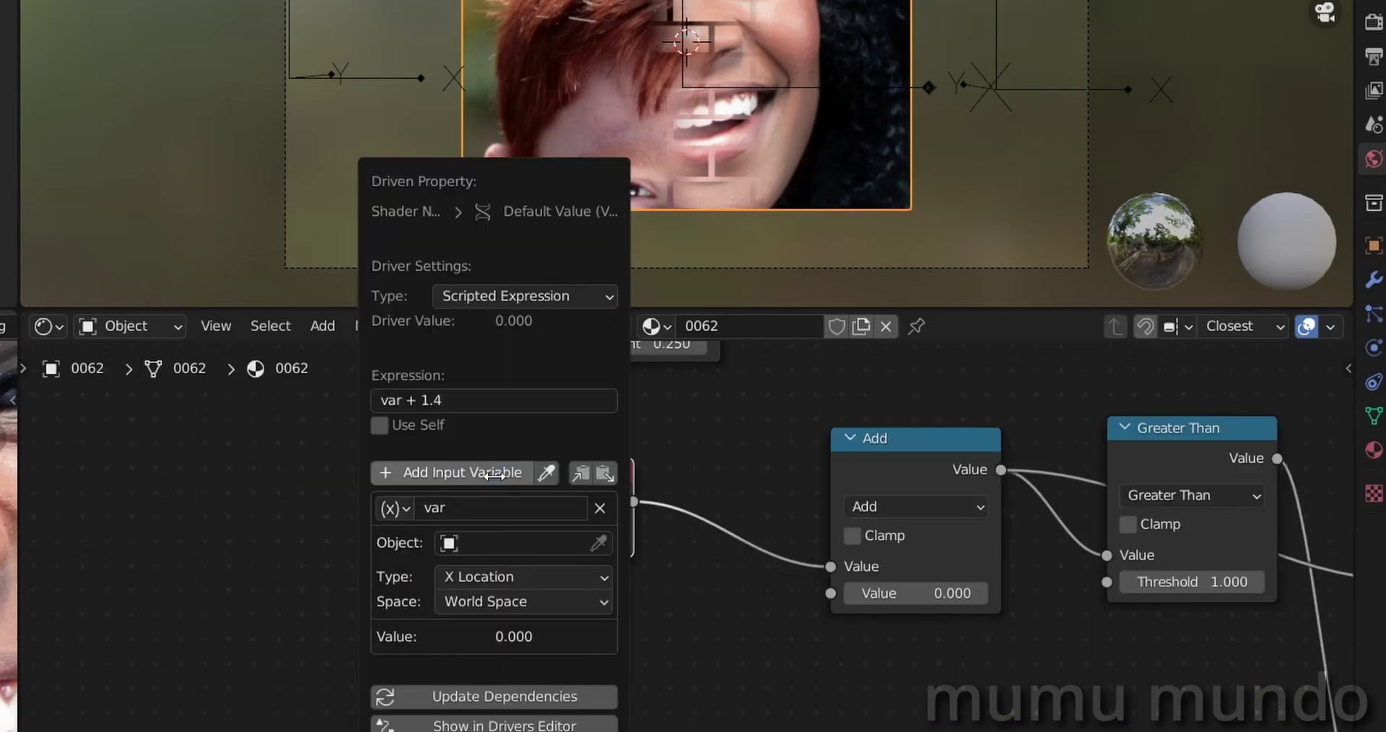
double_click(456, 375)
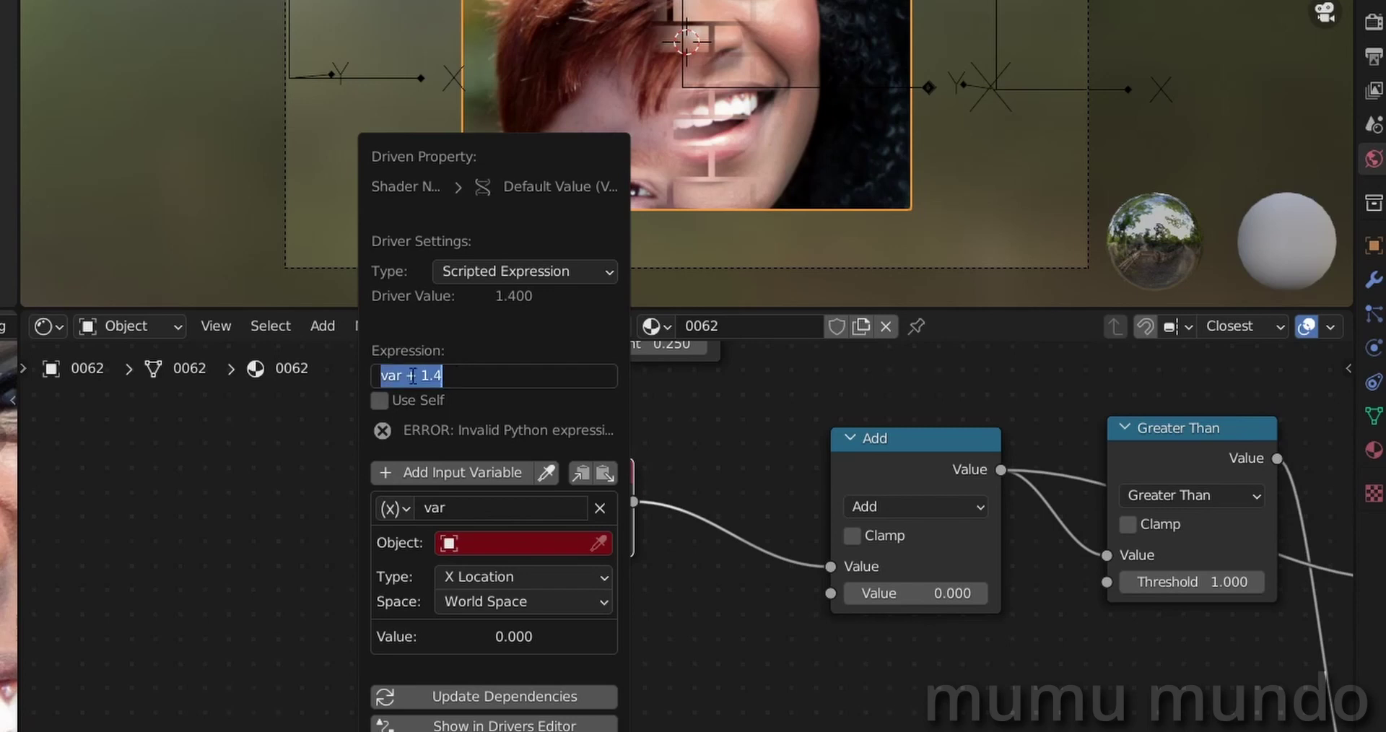
left_click_drag(406, 375, 469, 380)
key("BackSpace")
key("Return")
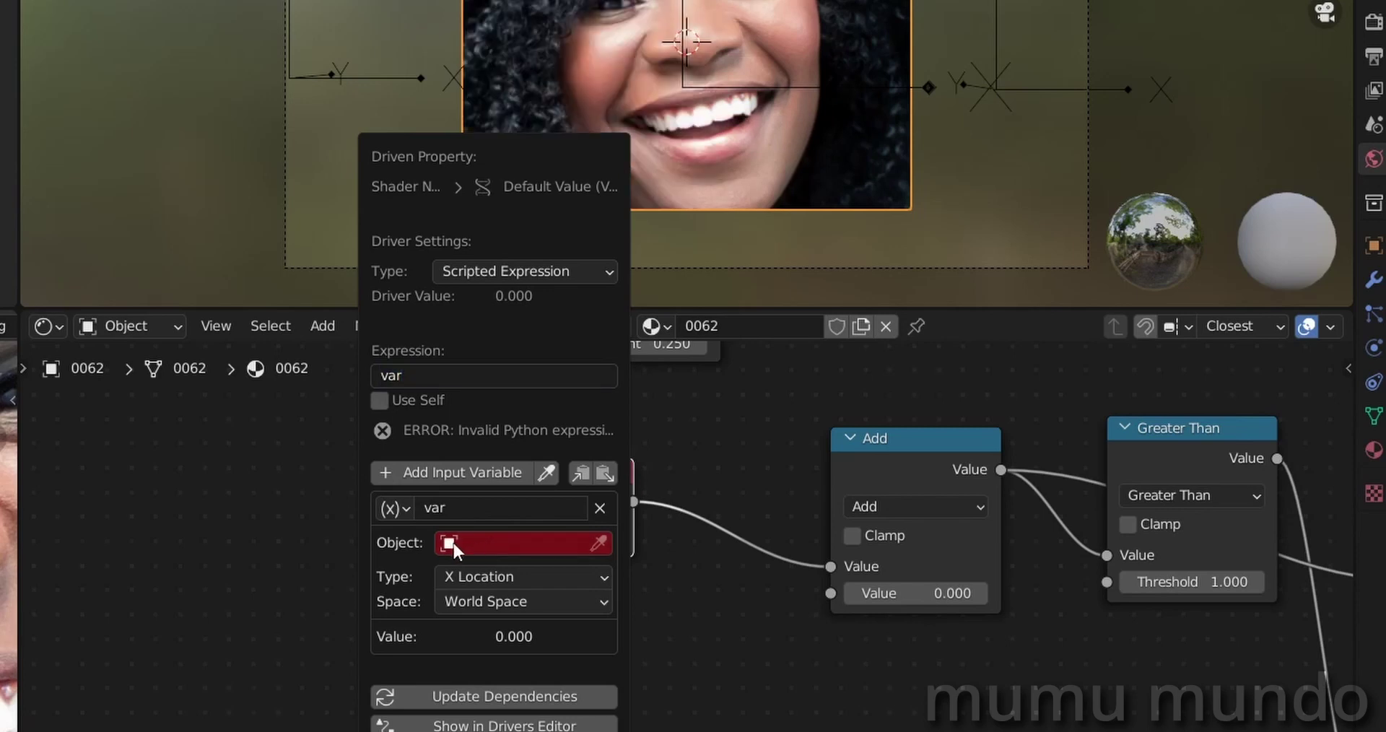
Step: Assign Empty.001 as the object of the Value node driver's input variable
left_click(466, 545)
left_click(335, 67)
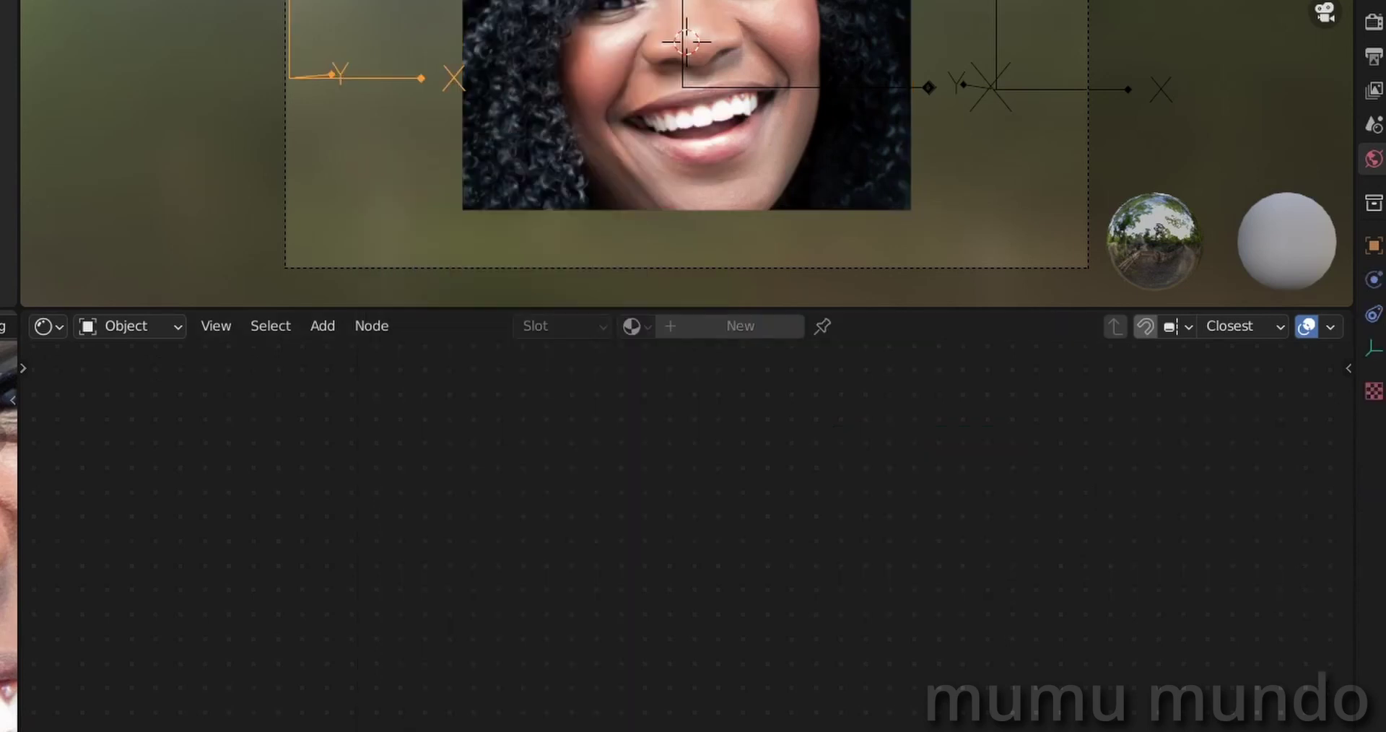
left_click(602, 193)
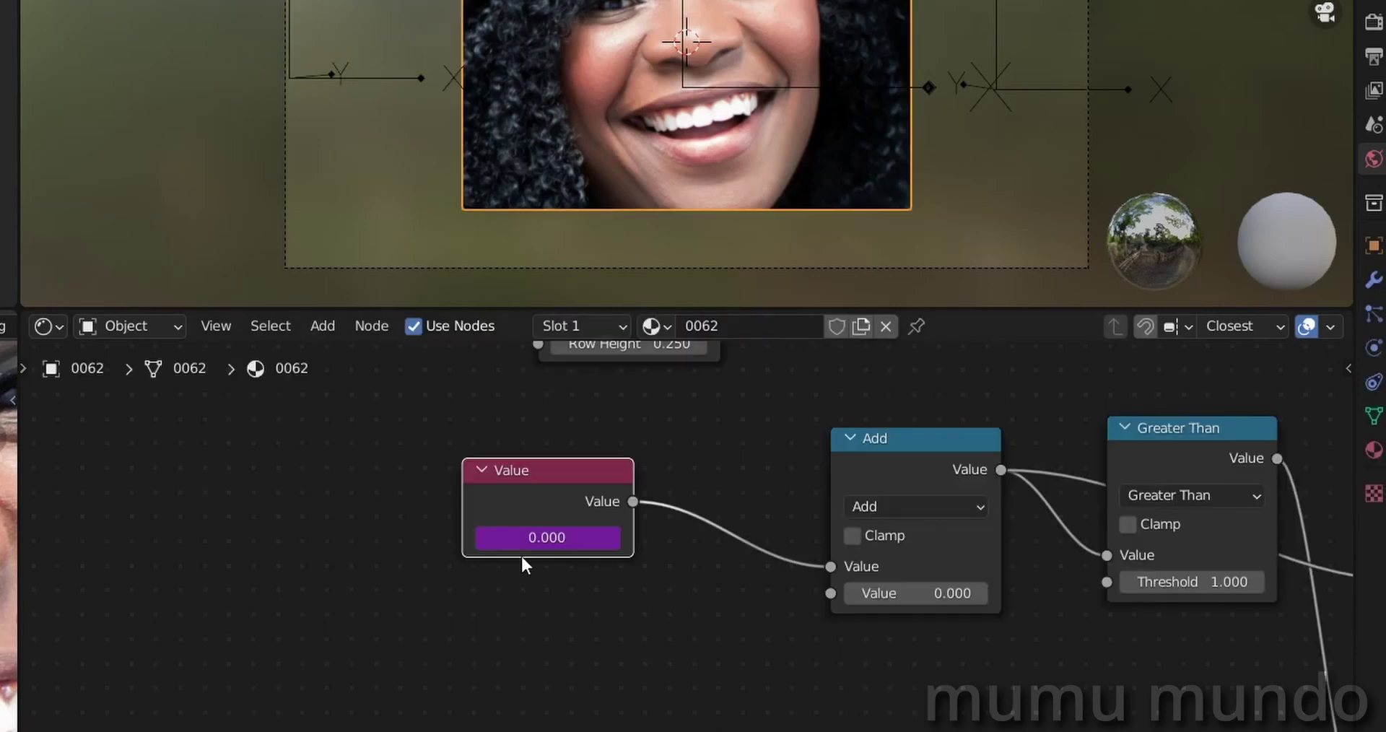
right_click(535, 539)
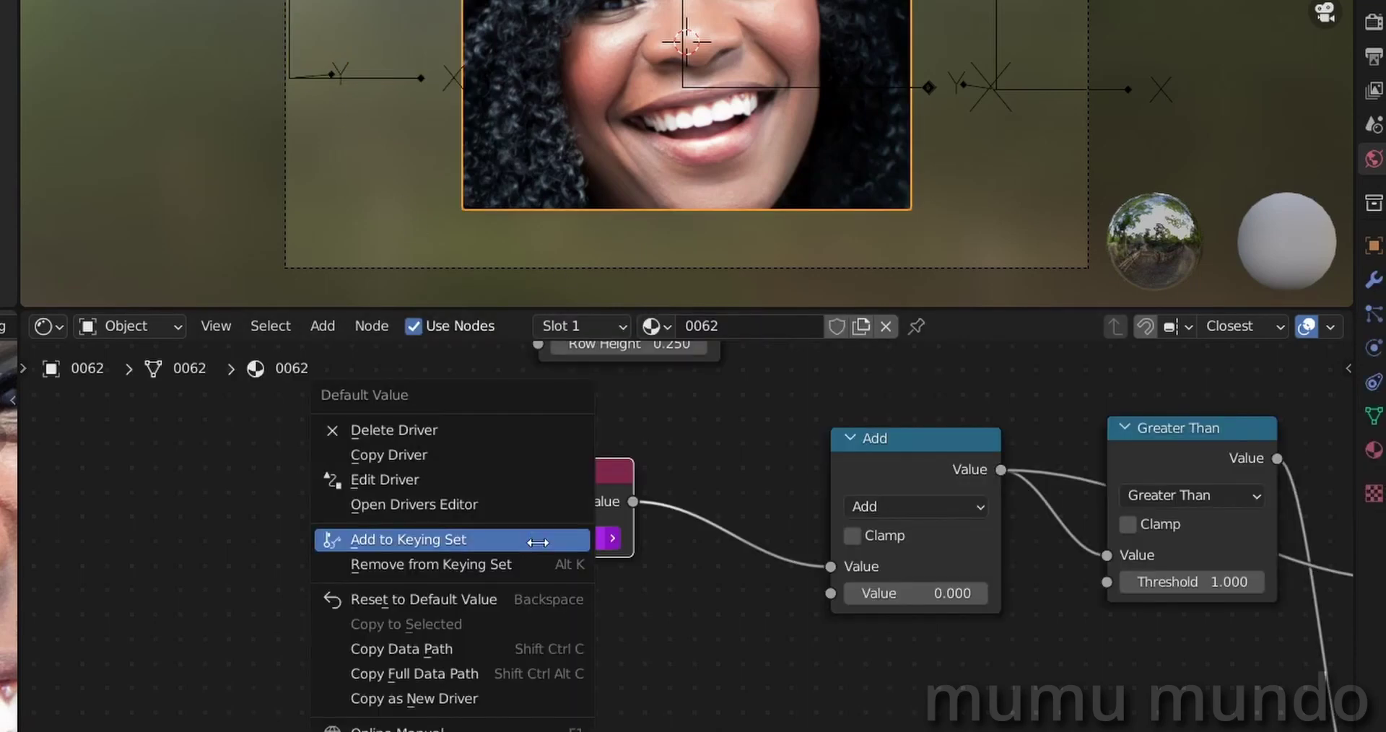
left_click(505, 479)
left_click(498, 543)
left_click(539, 359)
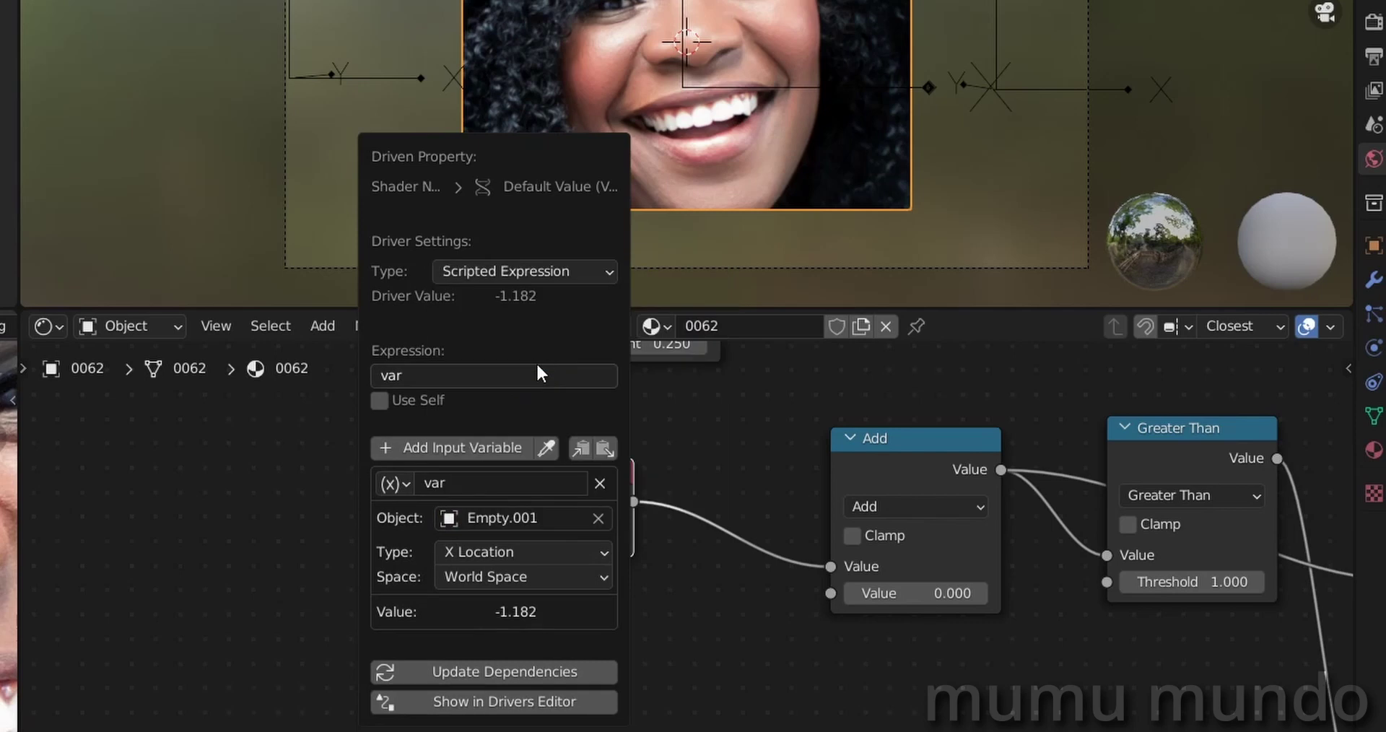
Step: Set the driver variable's type to Z Location and its space to Local Space
left_click(456, 551)
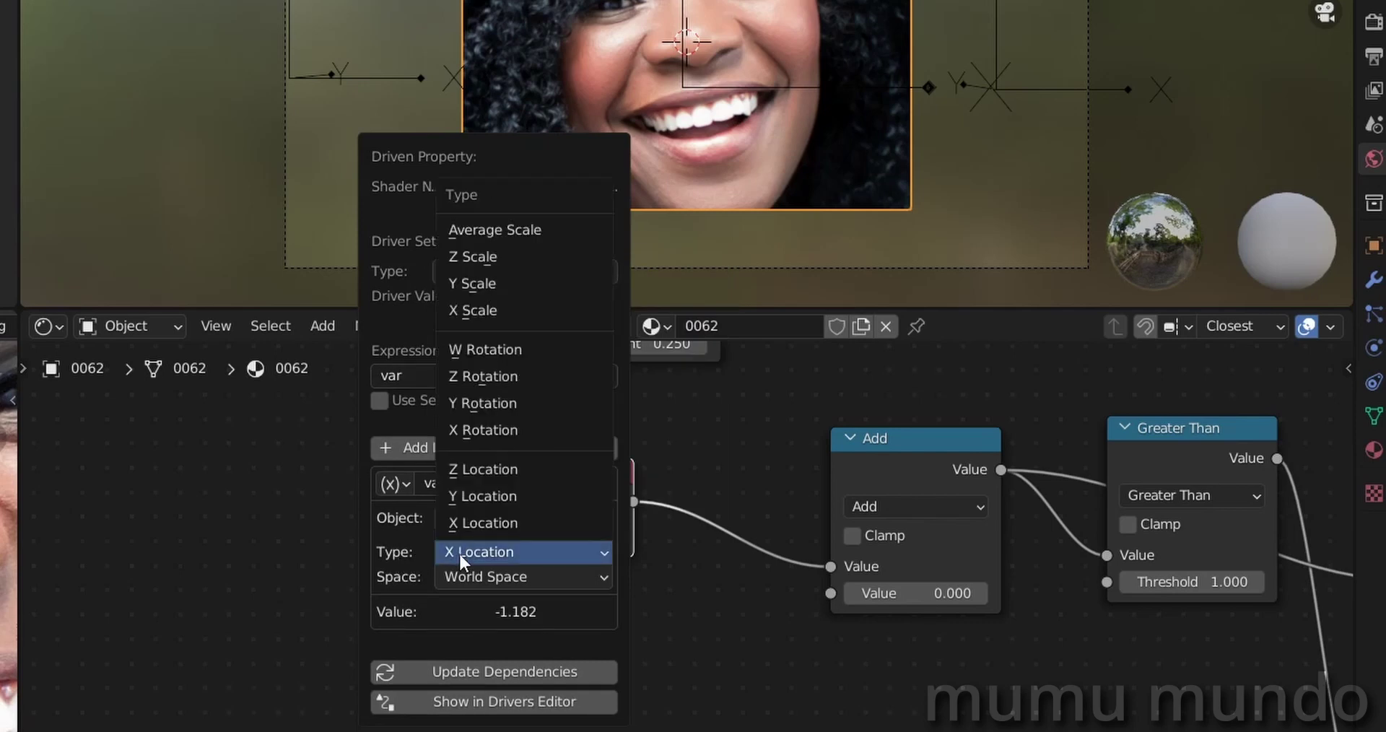
left_click(509, 378)
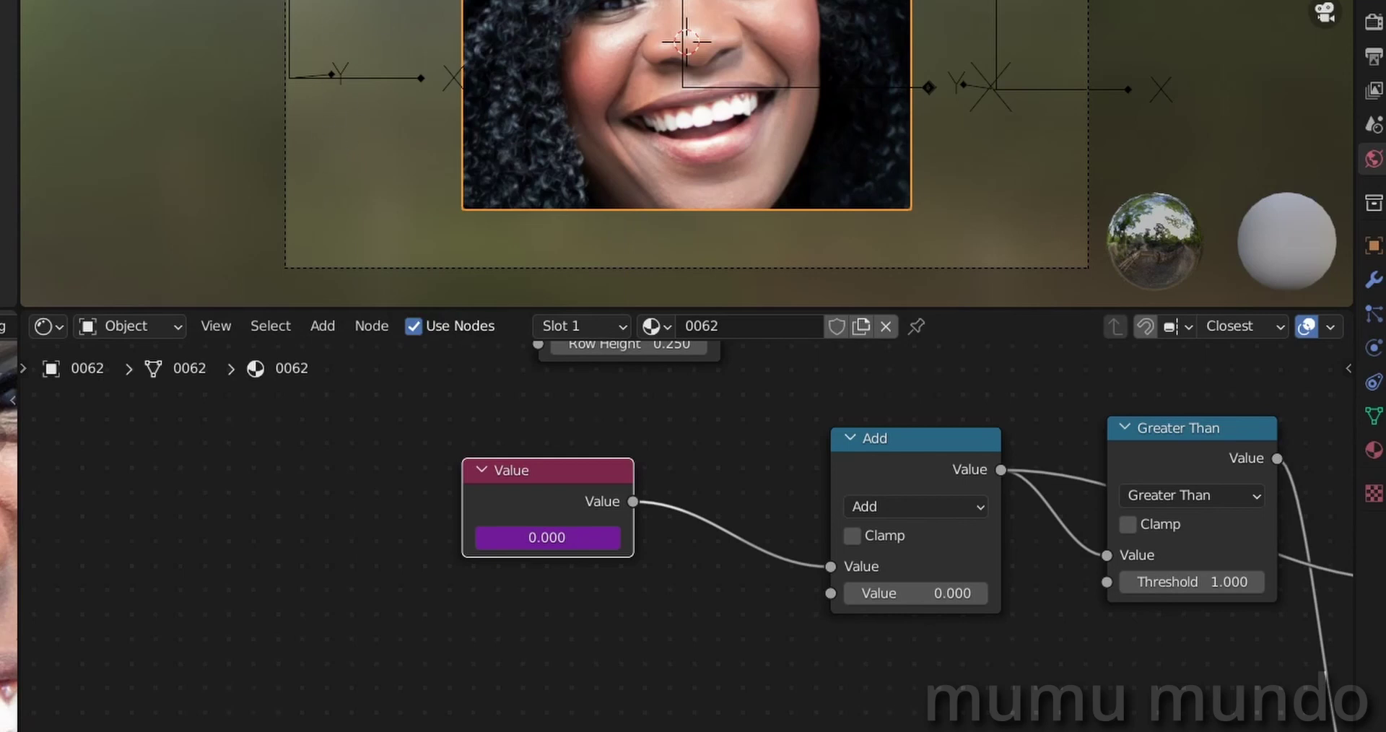
right_click(556, 534)
left_click(491, 479)
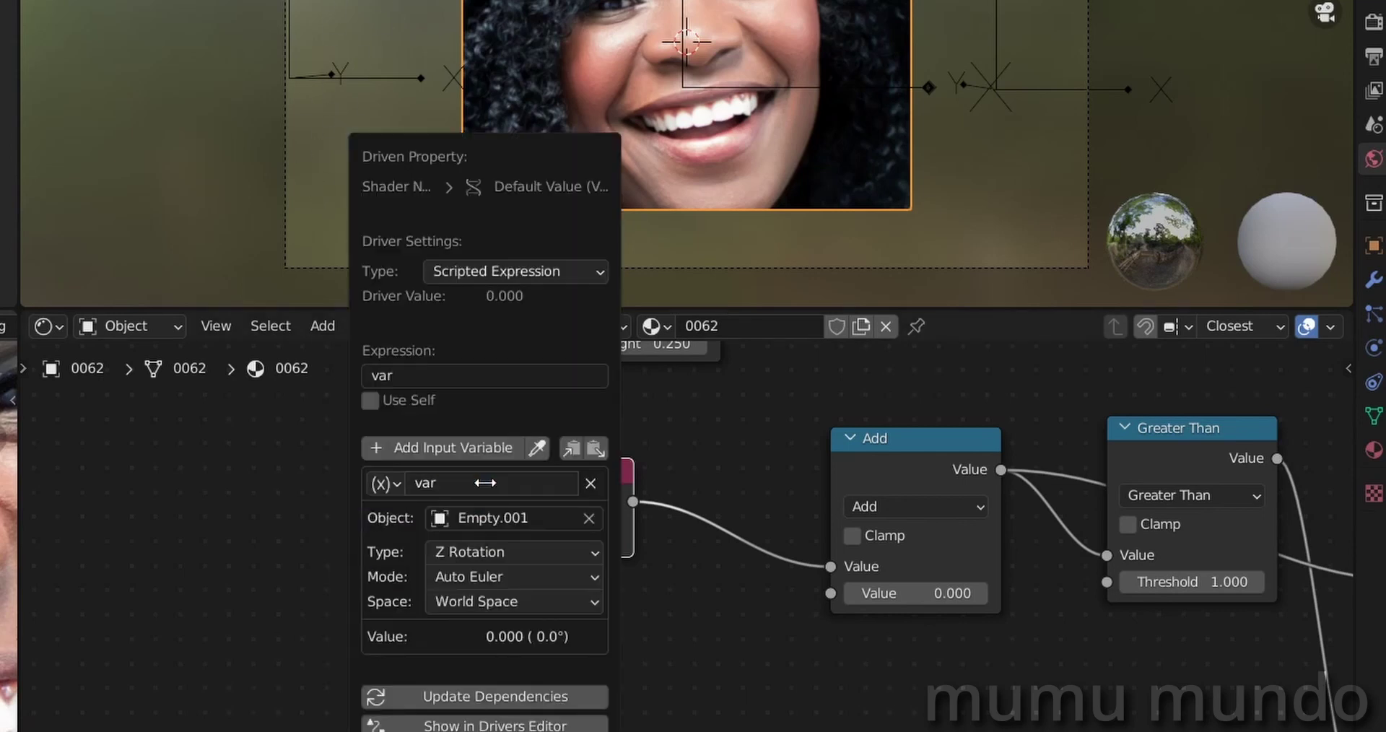
left_click(491, 576)
left_click(491, 576)
left_click(507, 552)
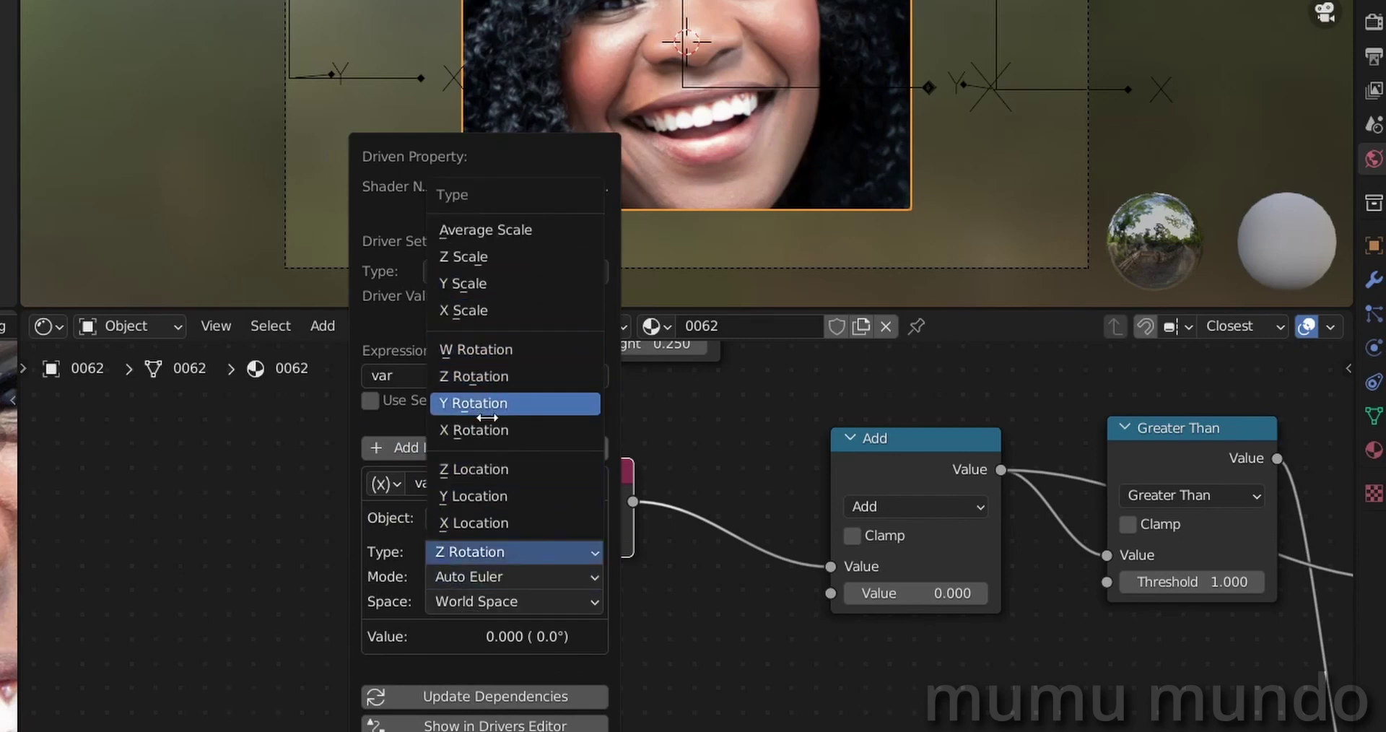
left_click(475, 469)
left_click(478, 576)
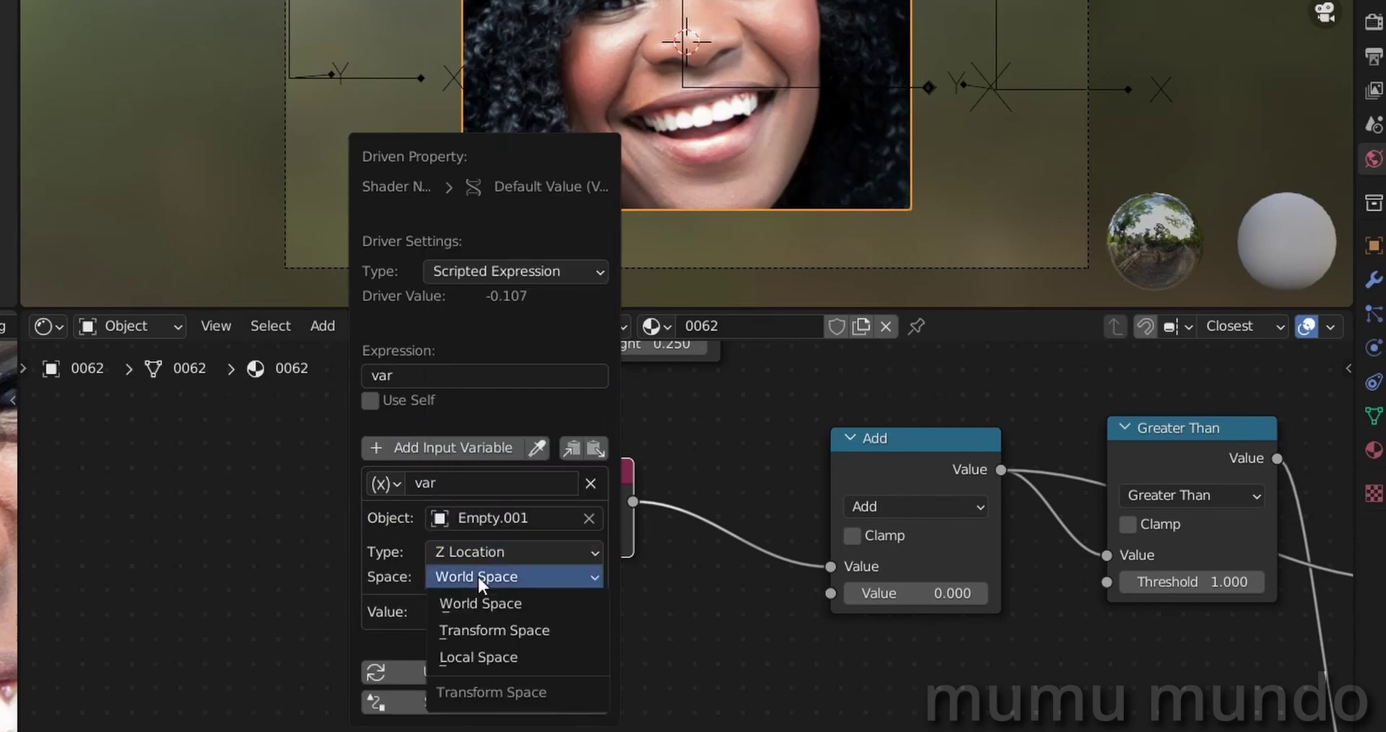
left_click(485, 658)
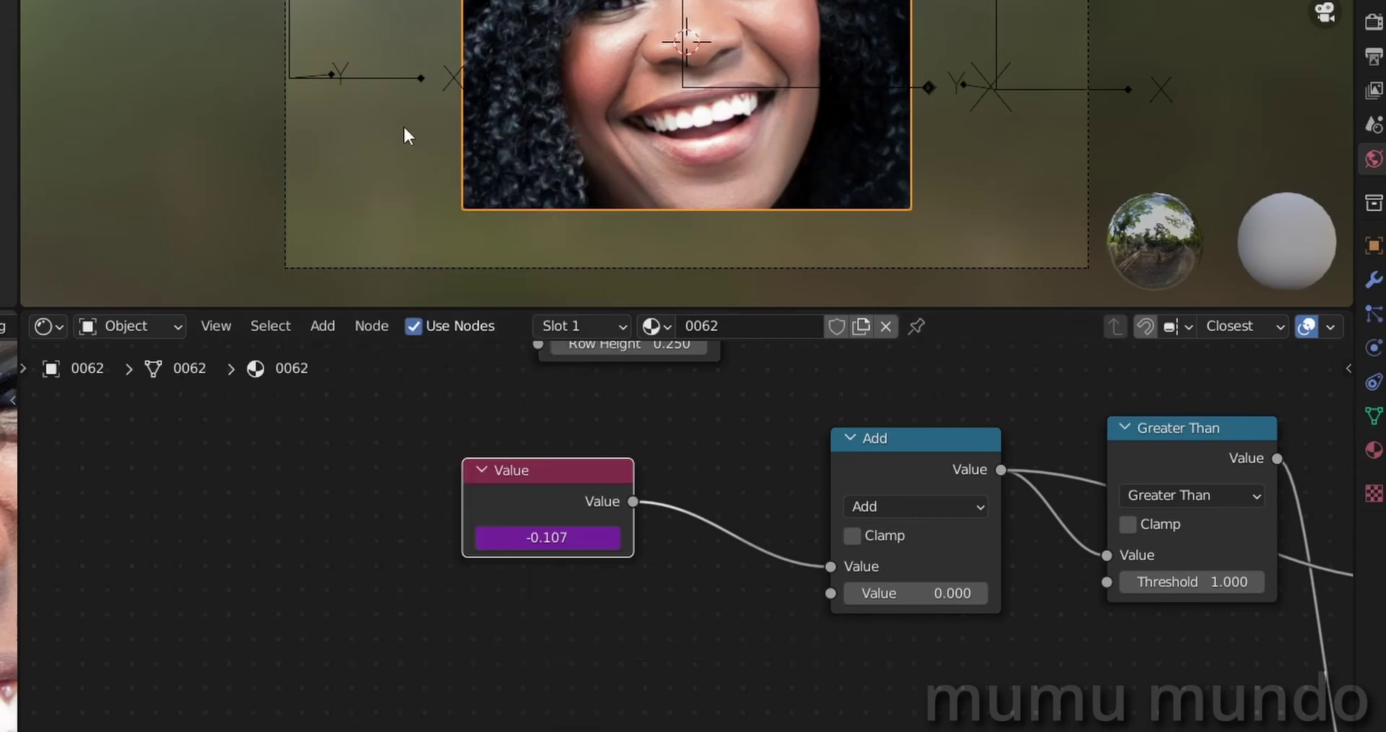
Step: Try moving Empty.001 along the Z axis in the camera view and again in the front orthographic view
left_click(390, 80)
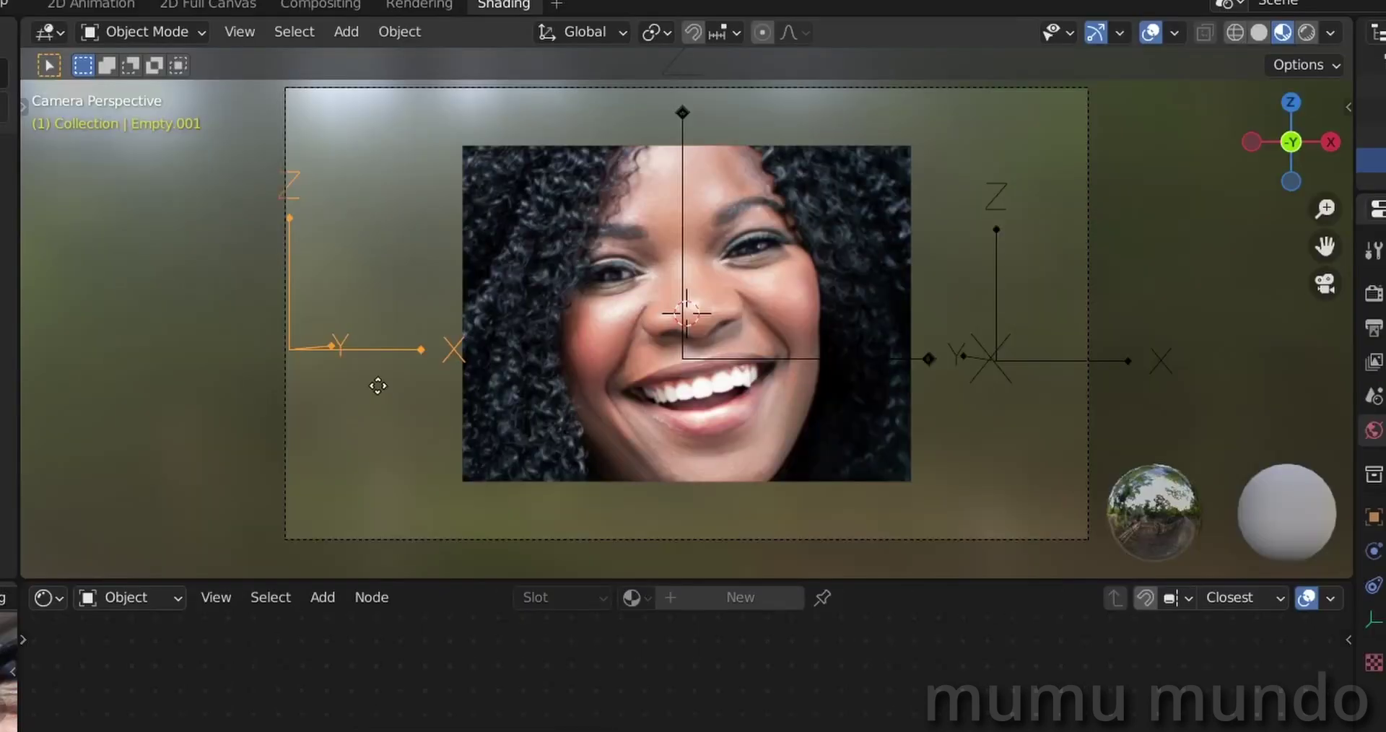
key("g")
key("z")
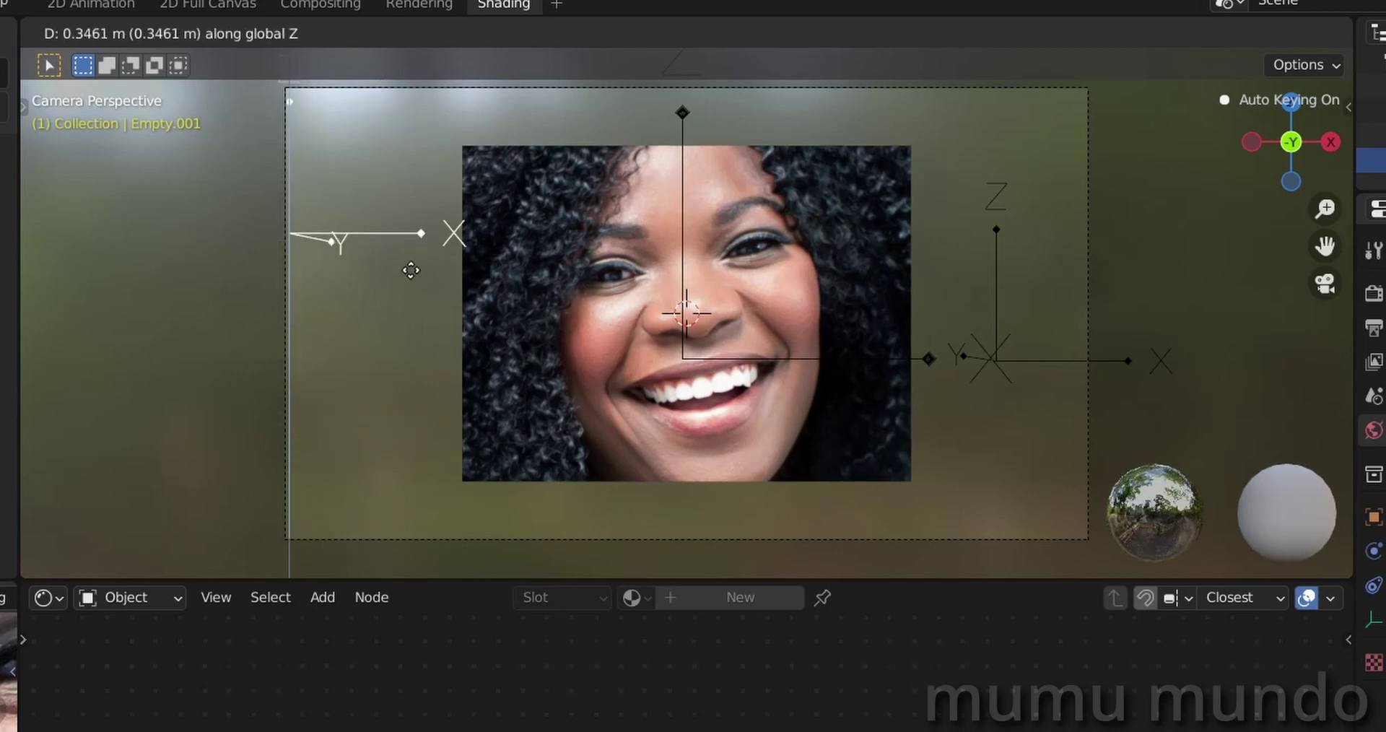
left_click(661, 345)
key("KP_1")
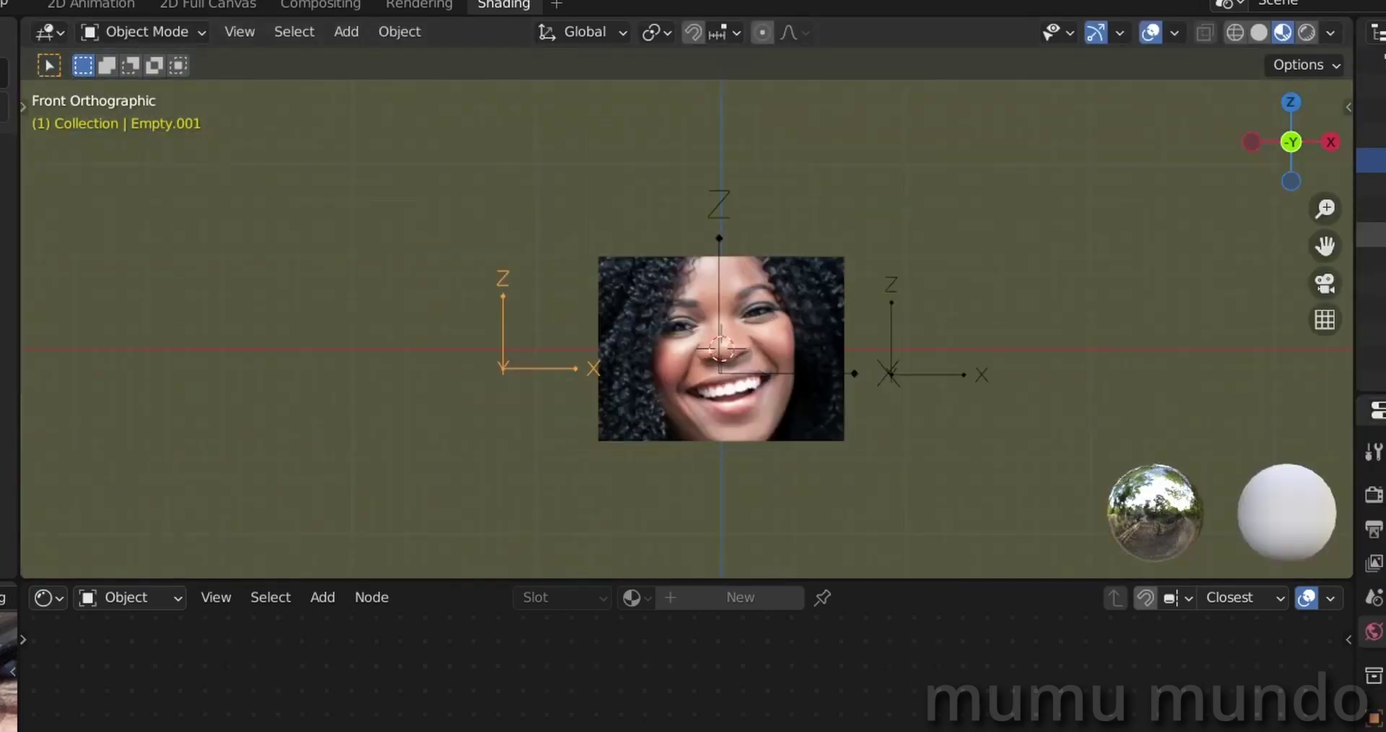
scroll(753, 489, "up", 3)
scroll(611, 382, "down", 6)
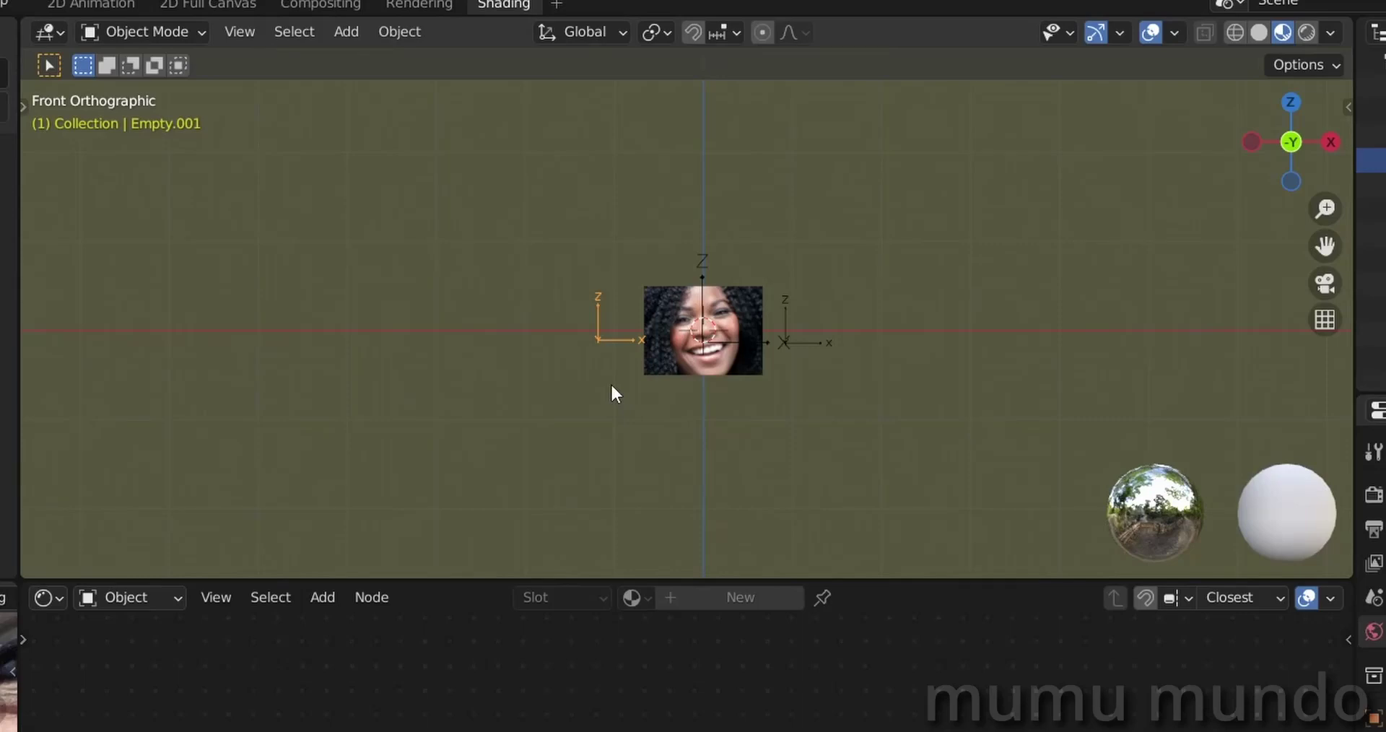
key("g")
key("z")
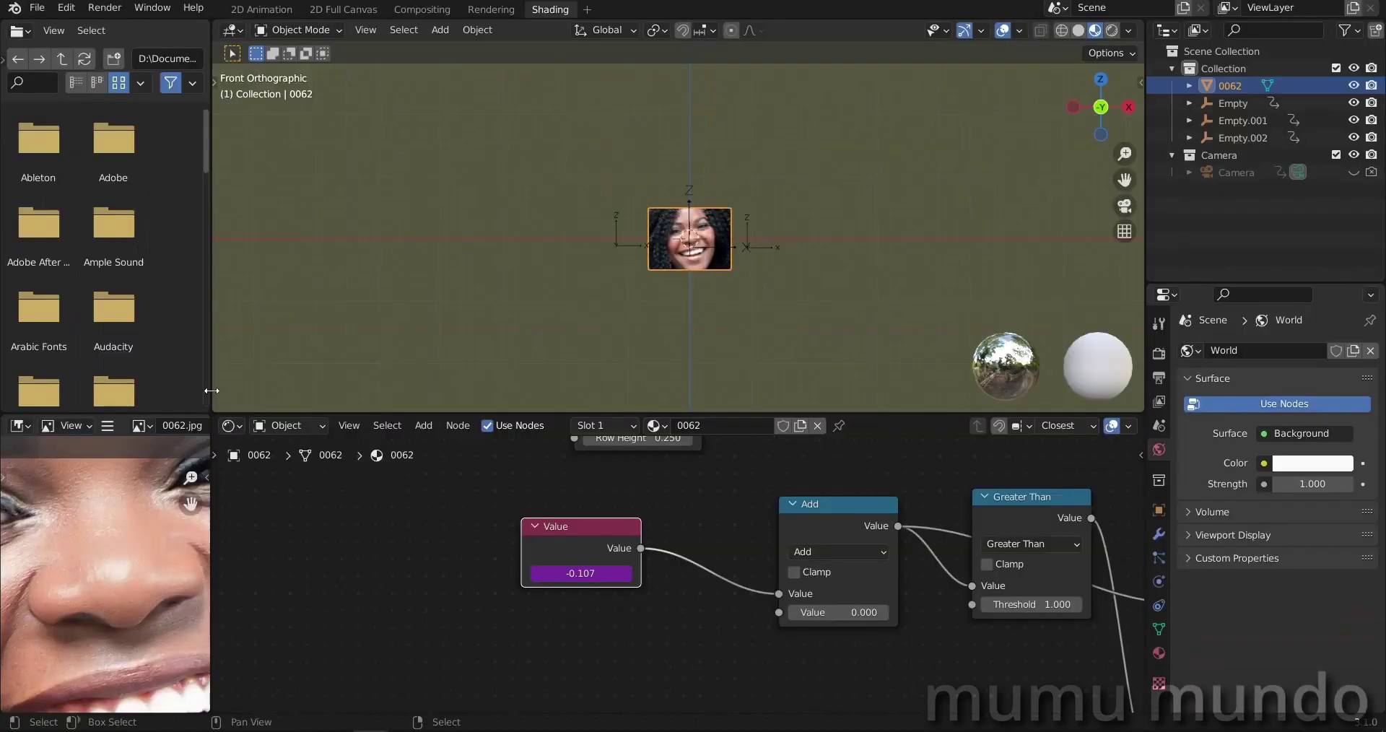
Step: Switch the file browser area to the Drivers editor and turn off its only-show-selected filter
left_click(18, 30)
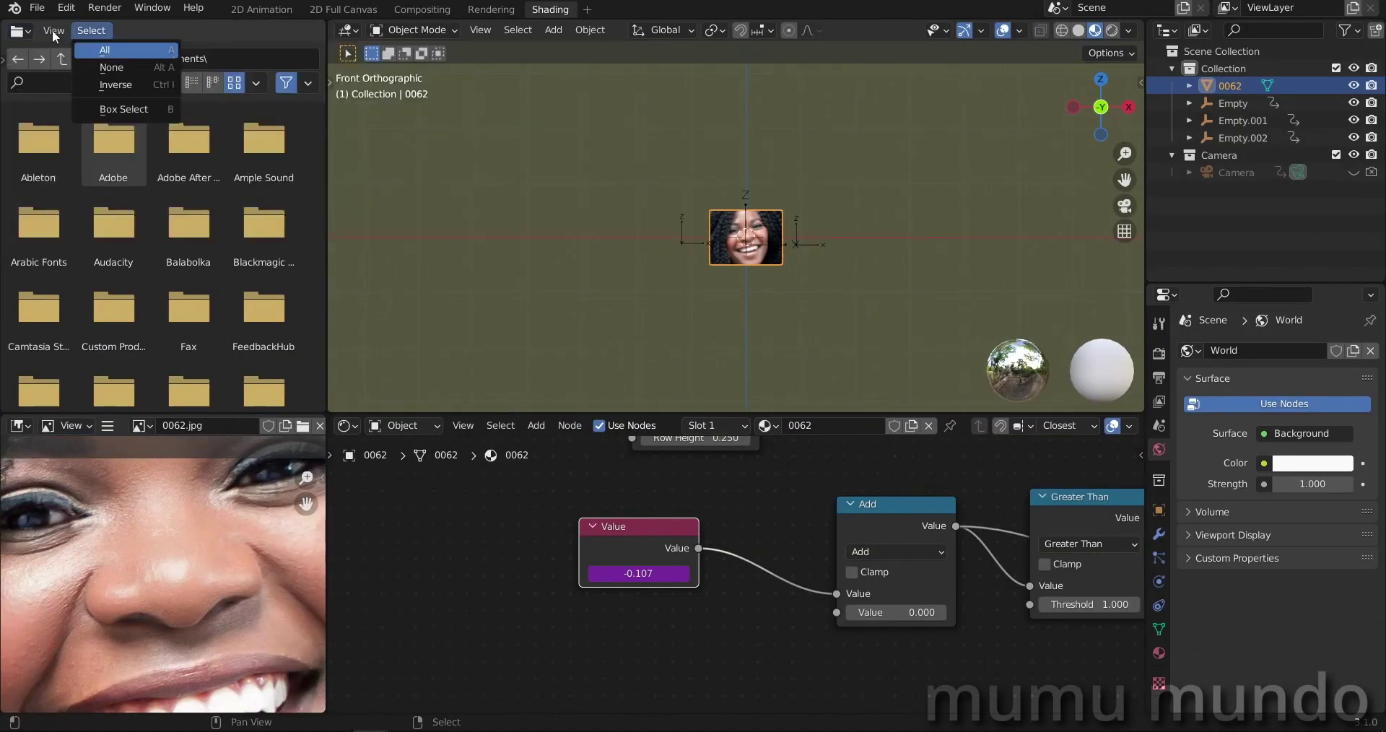
left_click(232, 135)
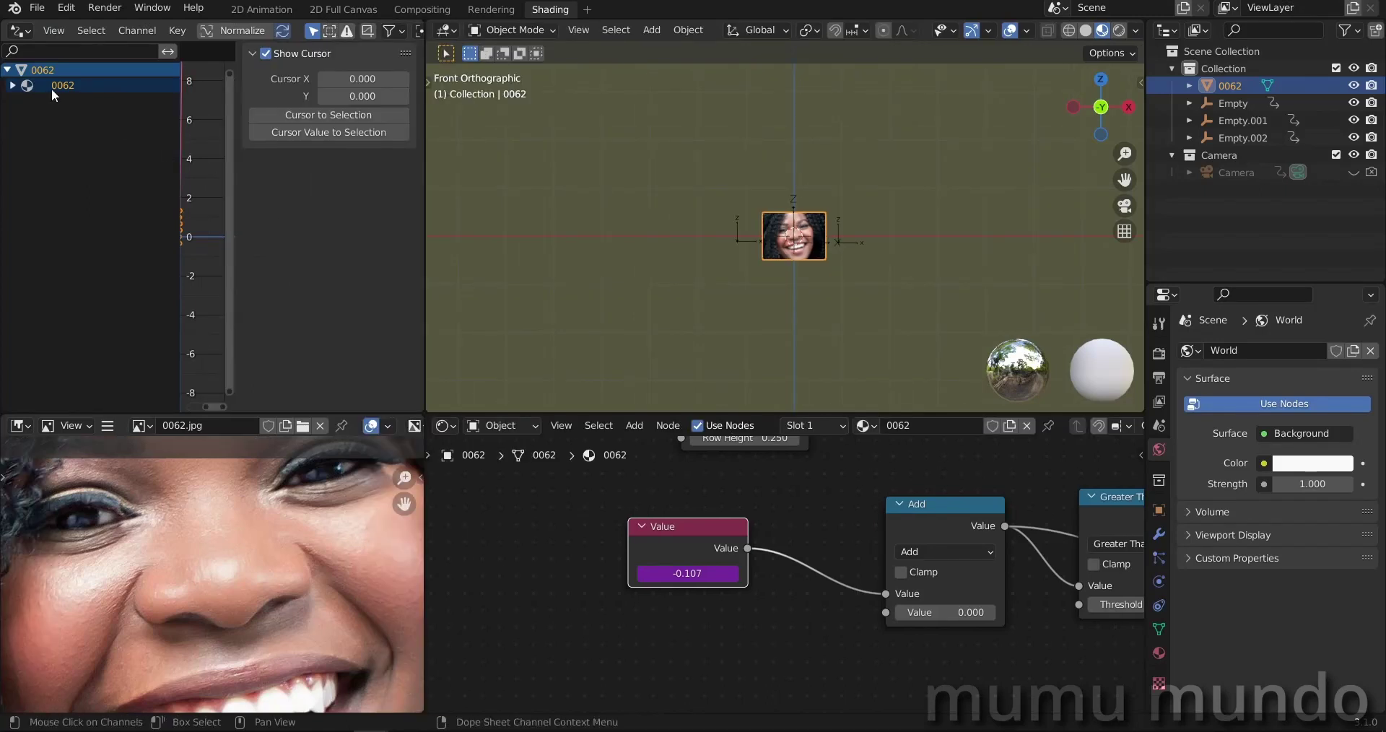
left_click(52, 94)
left_click(312, 32)
Step: Expand material 0062 and its Shader Nodetree, select the Default Value channel and show its driver settings
left_click(12, 85)
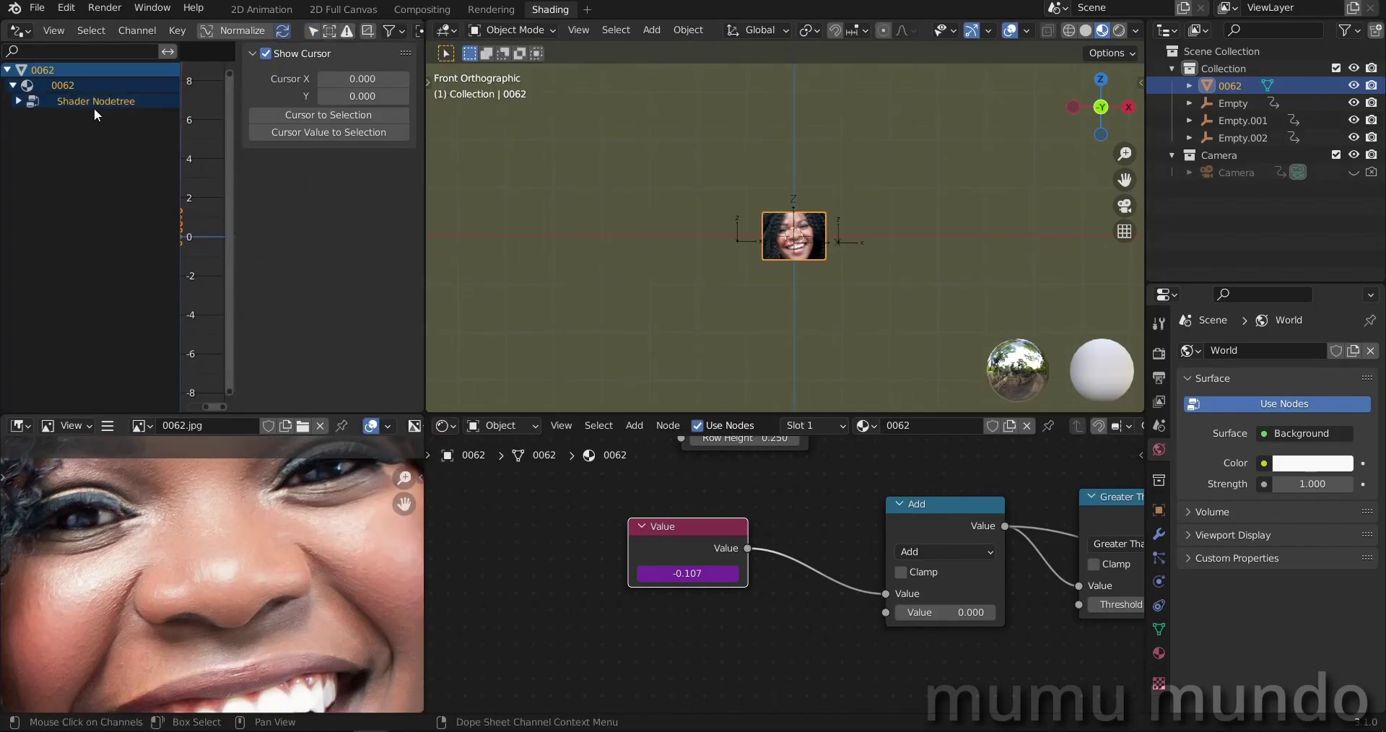
left_click(18, 101)
left_click(66, 119)
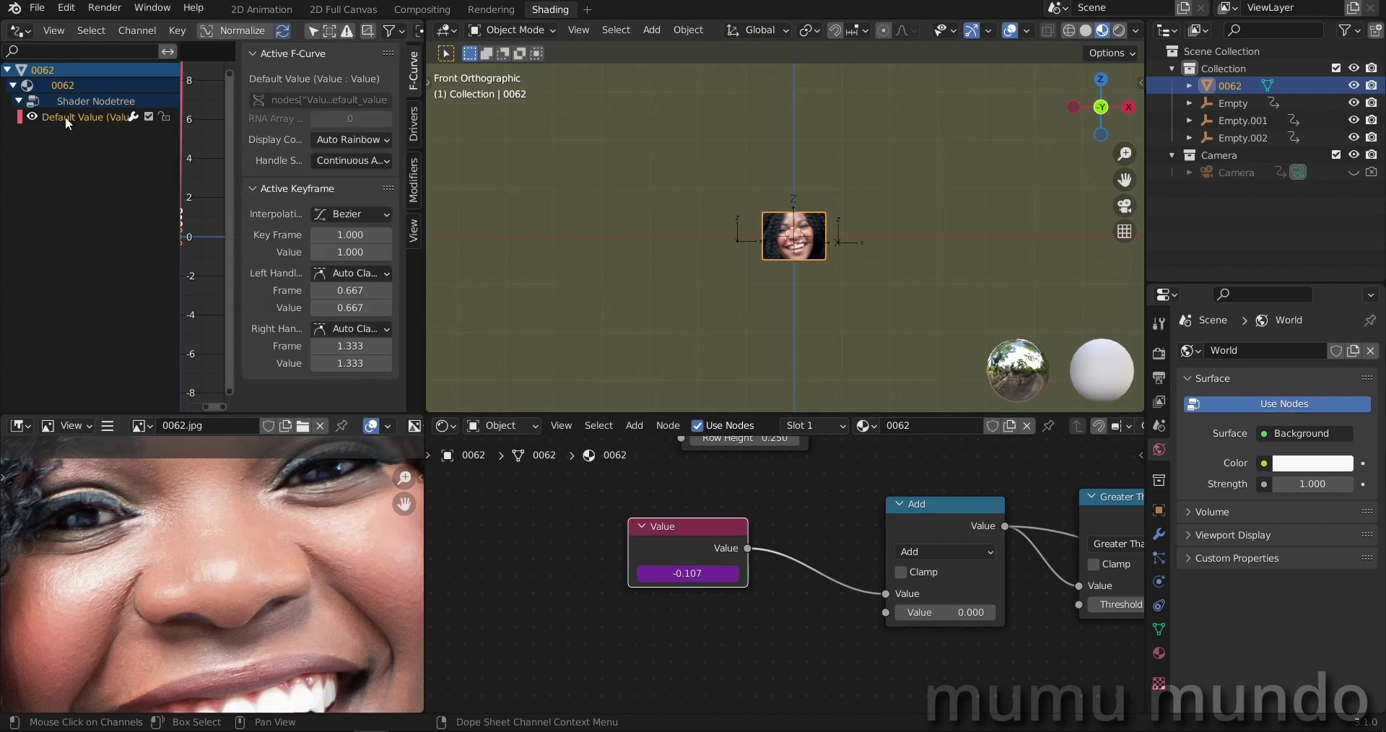
left_click(416, 133)
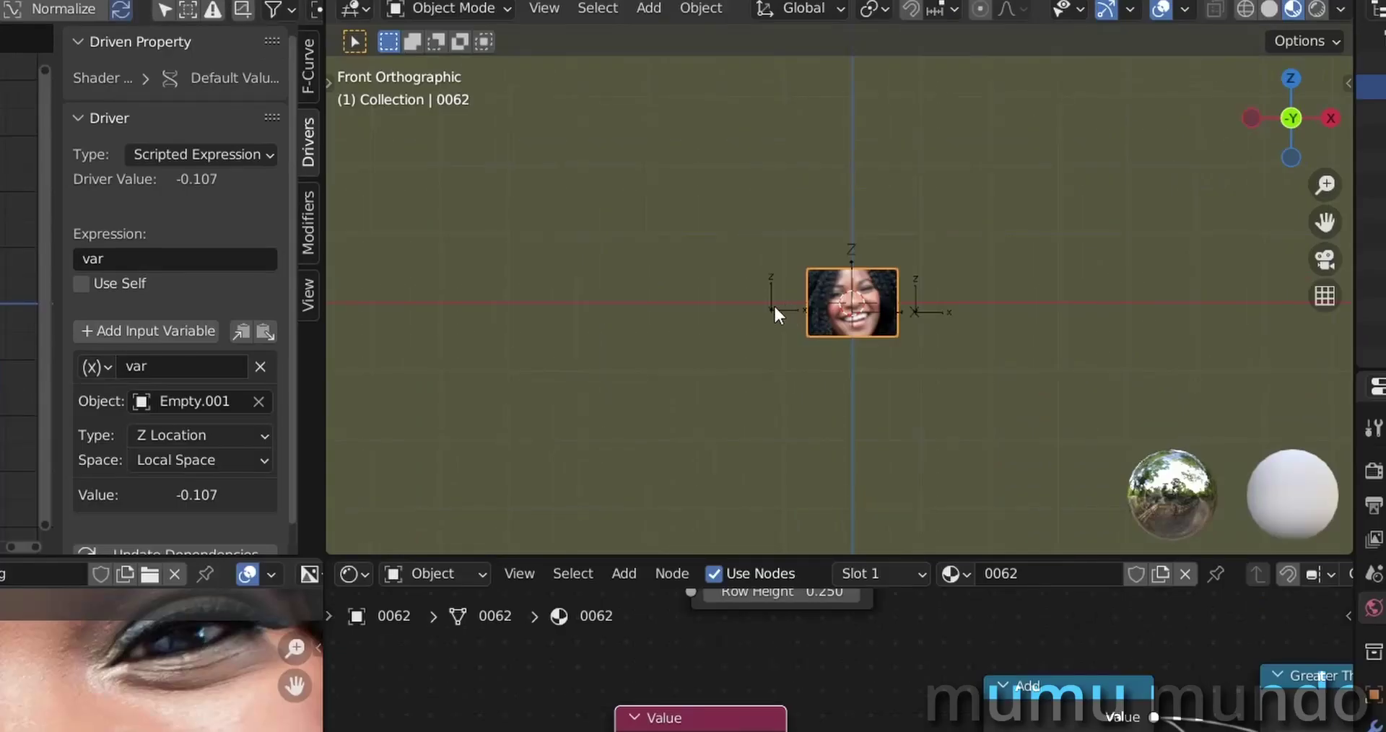
Step: Set the Default Value driver's expression to var-10
key("Return")
left_click(169, 257)
left_click(169, 257)
key("Return")
Step: Select Empty.001 and lock its X and Y location
left_click(790, 310)
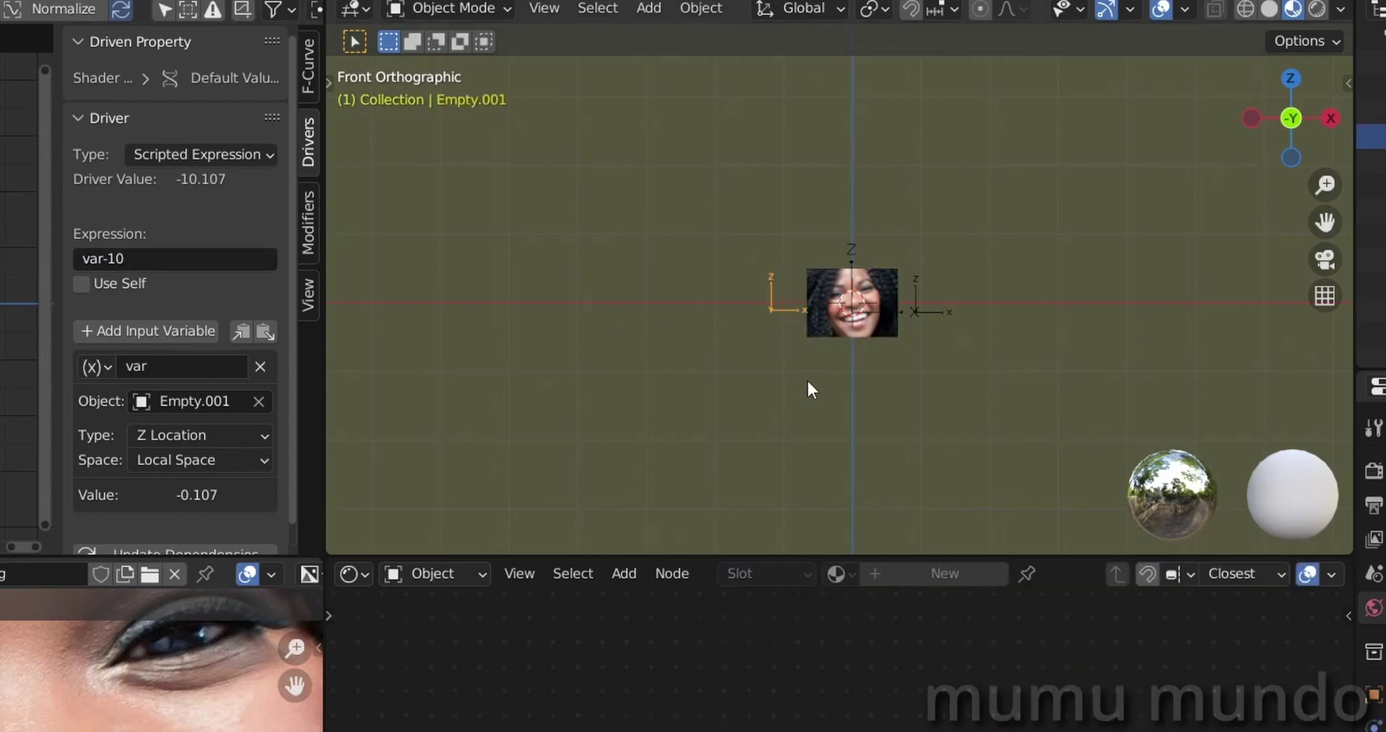
key("n")
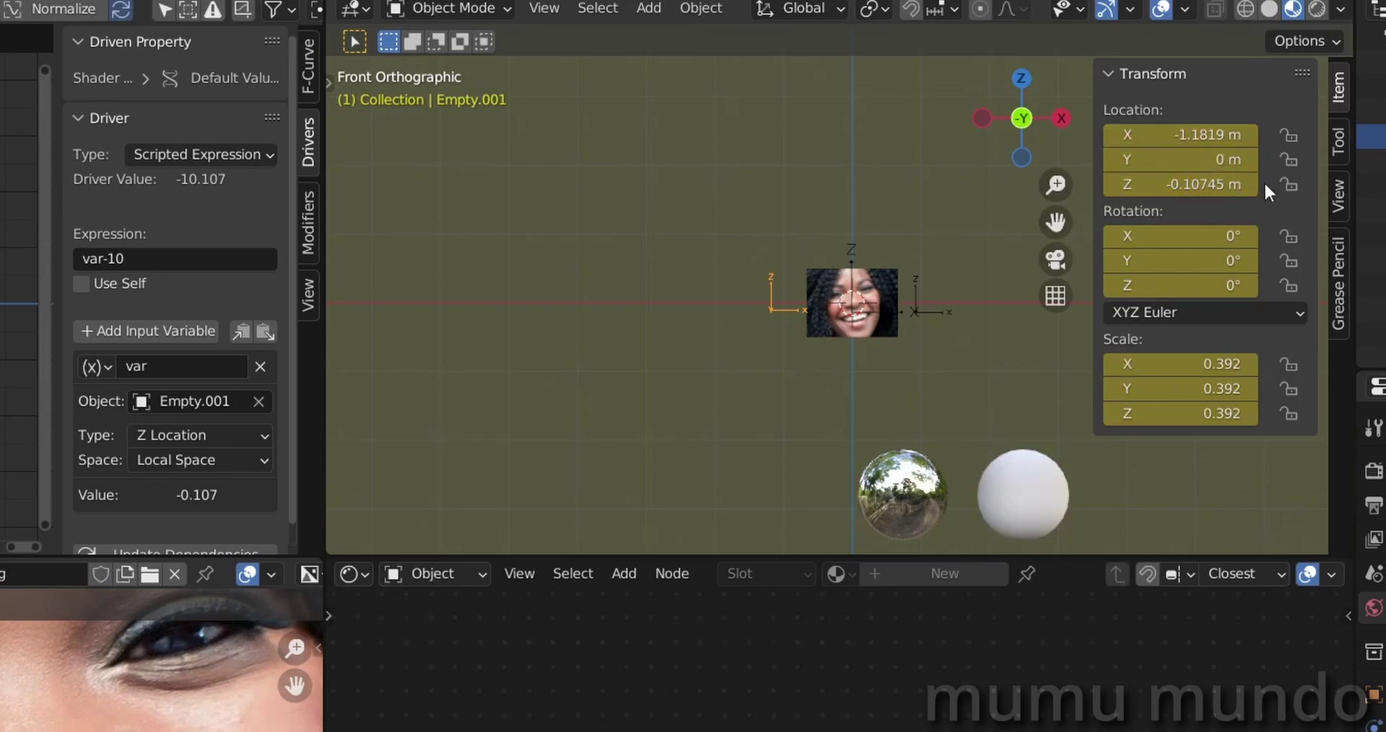
left_click(1295, 158)
left_click(1293, 132)
key("n")
Step: Move Empty.001 vertically to about -0.228 m in Z, and try moving it far upward to test the driver
key("g")
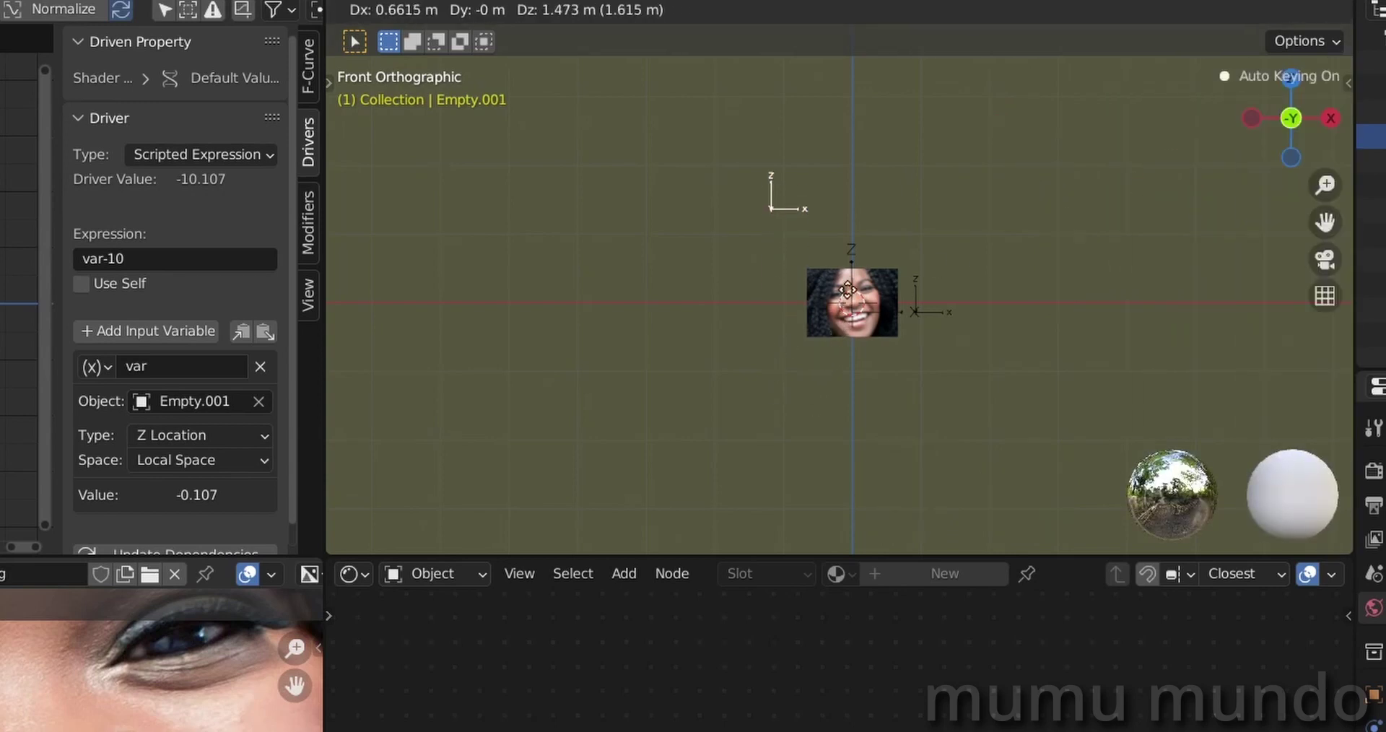
left_click(955, 441)
key("g")
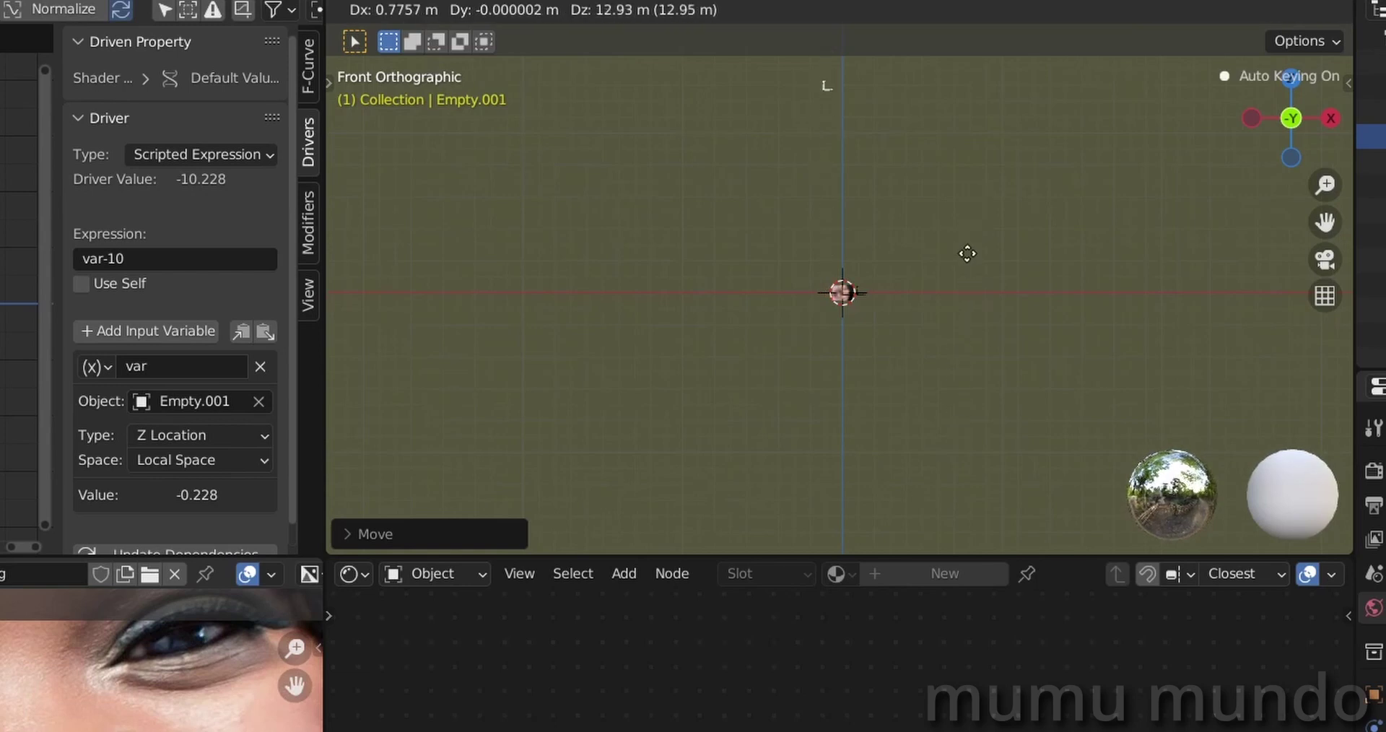
right_click(965, 263)
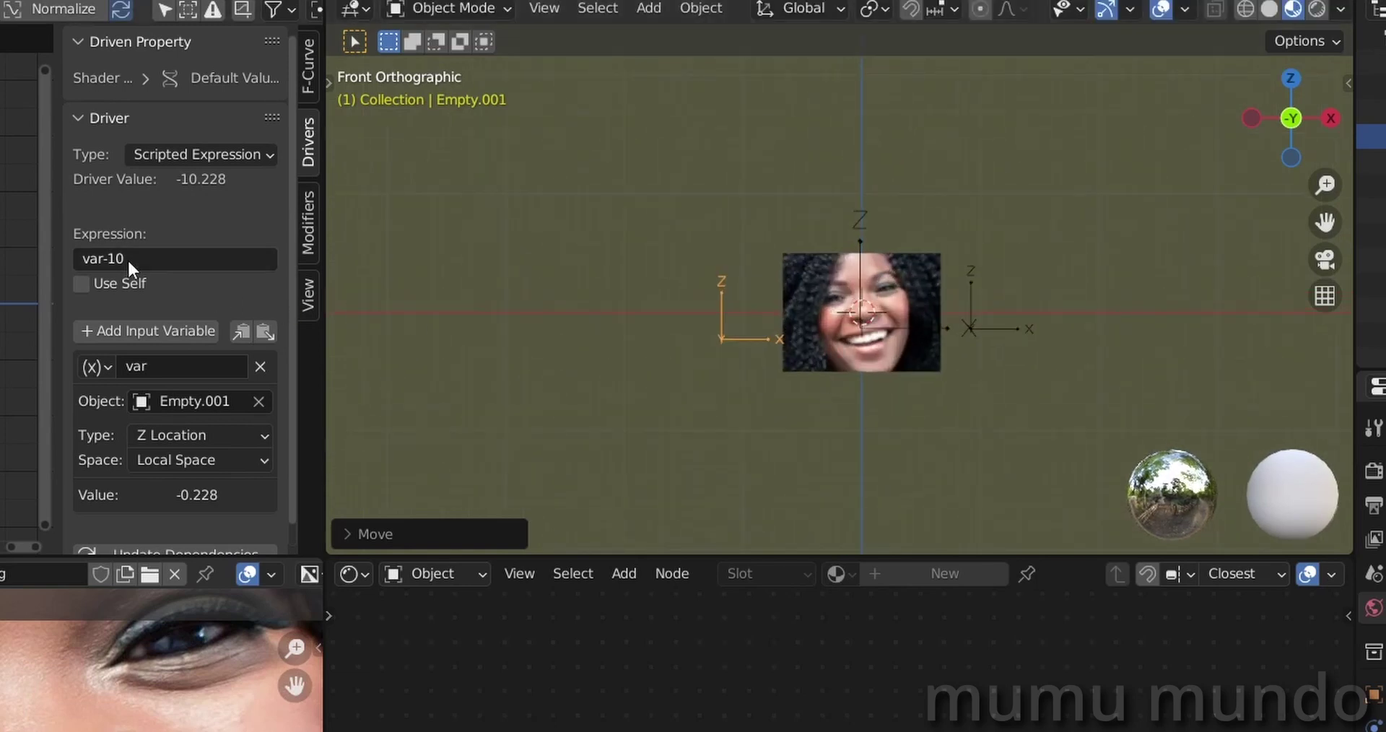
Step: Change the driver expression to var+20 and move Empty.001 up to about 0.625 m in Z
left_click(129, 259)
type("var+20")
key("Return")
key("g")
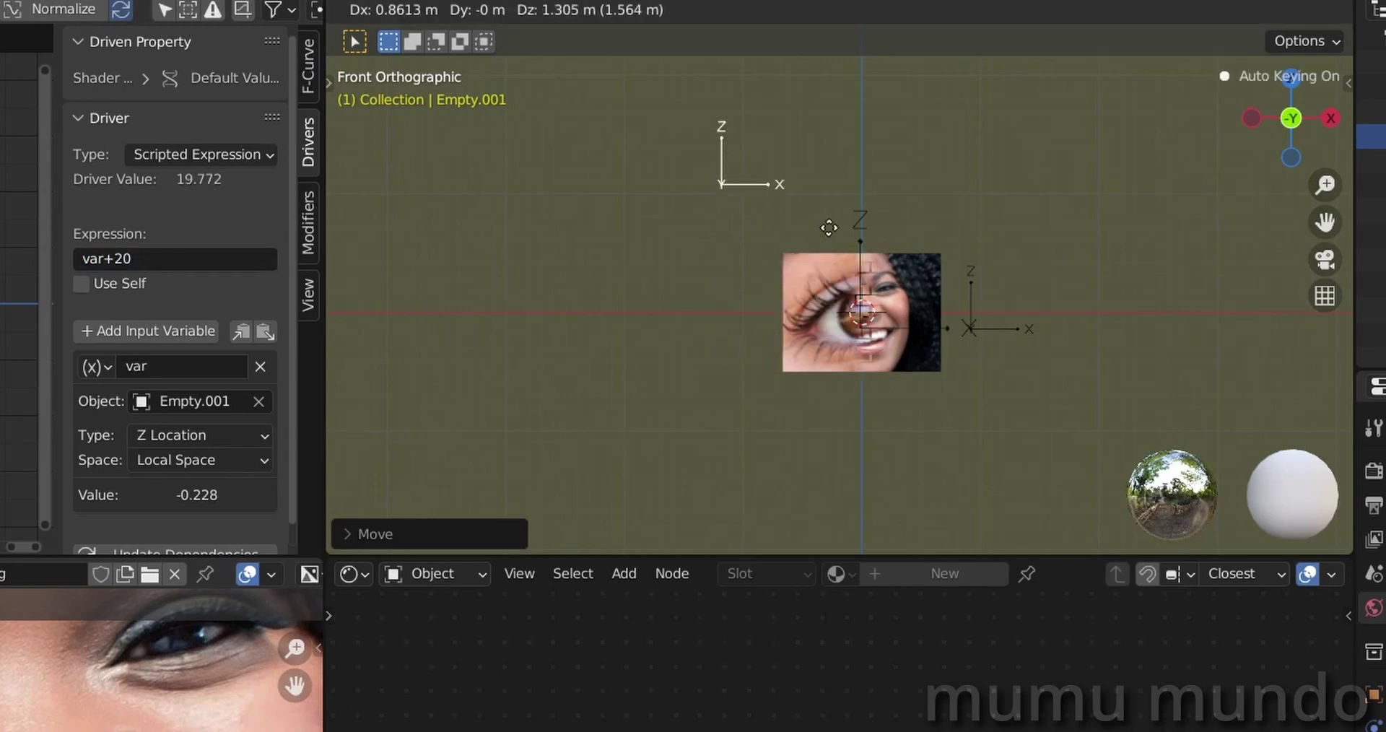
left_click(793, 280)
Step: Change the driver expression to var+5 and try moving Empty.001 vertically to test it
scroll(792, 280, "down", 1)
left_click_drag(132, 258, 112, 259)
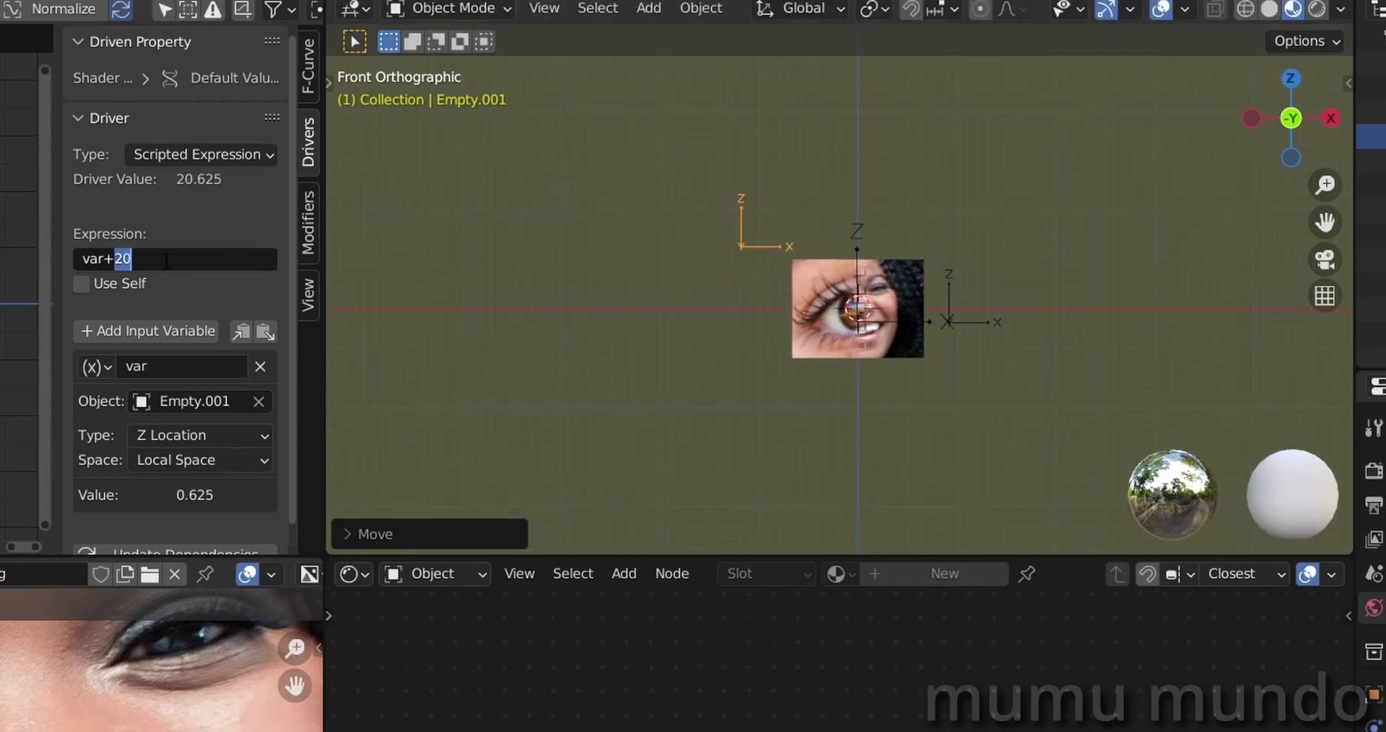
type("5")
key("Return")
key("g")
right_click(547, 81)
Step: Change the driver expression to var+1, move Empty.001 down to about 0.038 m in Z, and try moving it up again
left_click(98, 252)
left_click_drag(118, 256, 175, 253)
key("Return")
key("g")
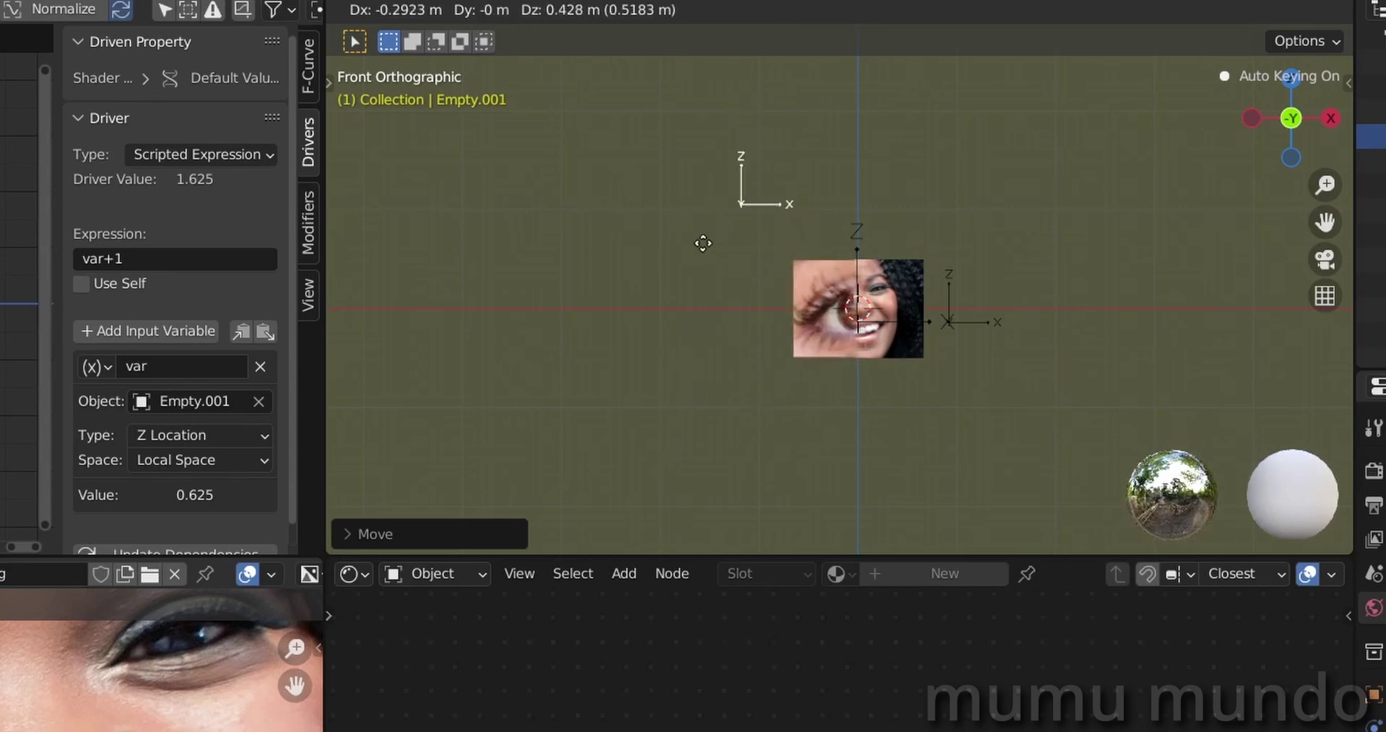
key("g")
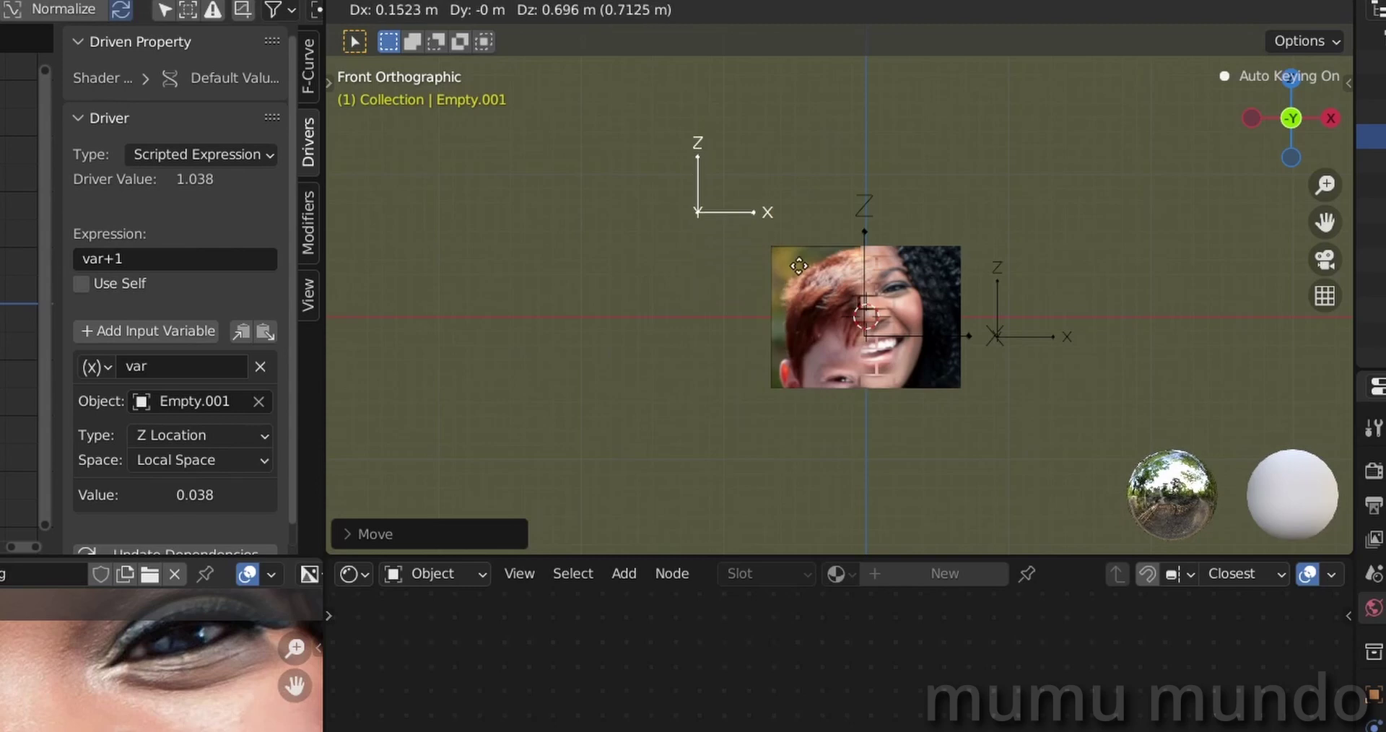
key("Escape")
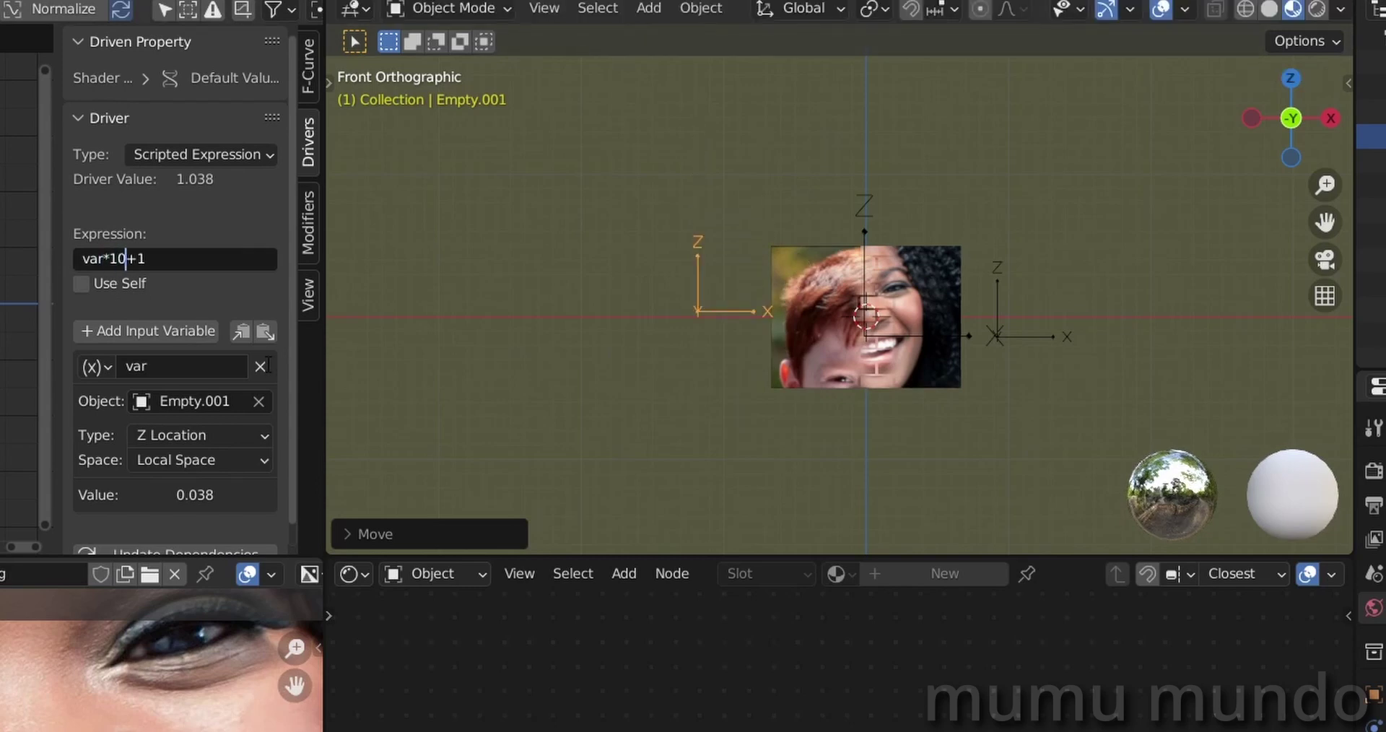
Step: Change the driver expression to var*10+1 and move Empty.001 down to about -0.115 m in Z
key("Return")
key("g")
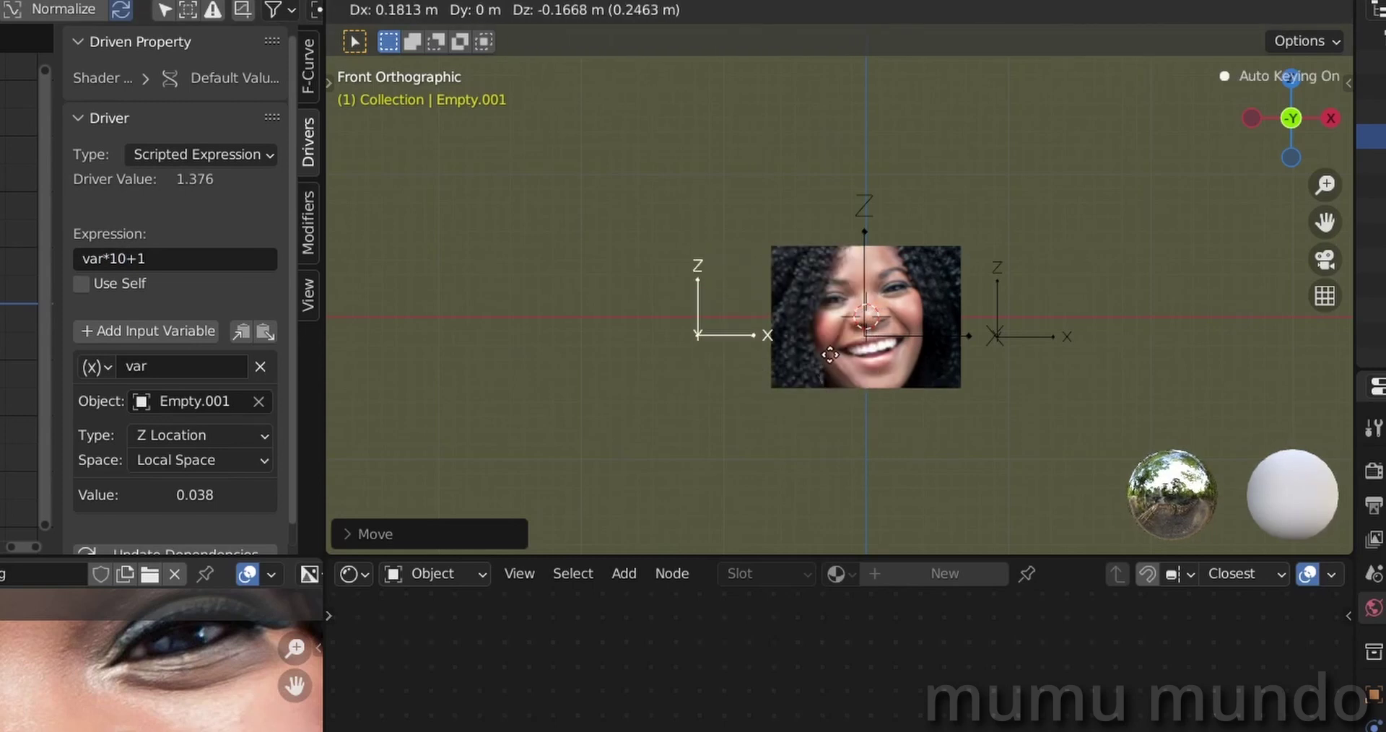
left_click(833, 366)
Step: Copy the expression var*10+1 from the plane material's existing driver into a new driver on the undriven Value node
left_click(914, 375)
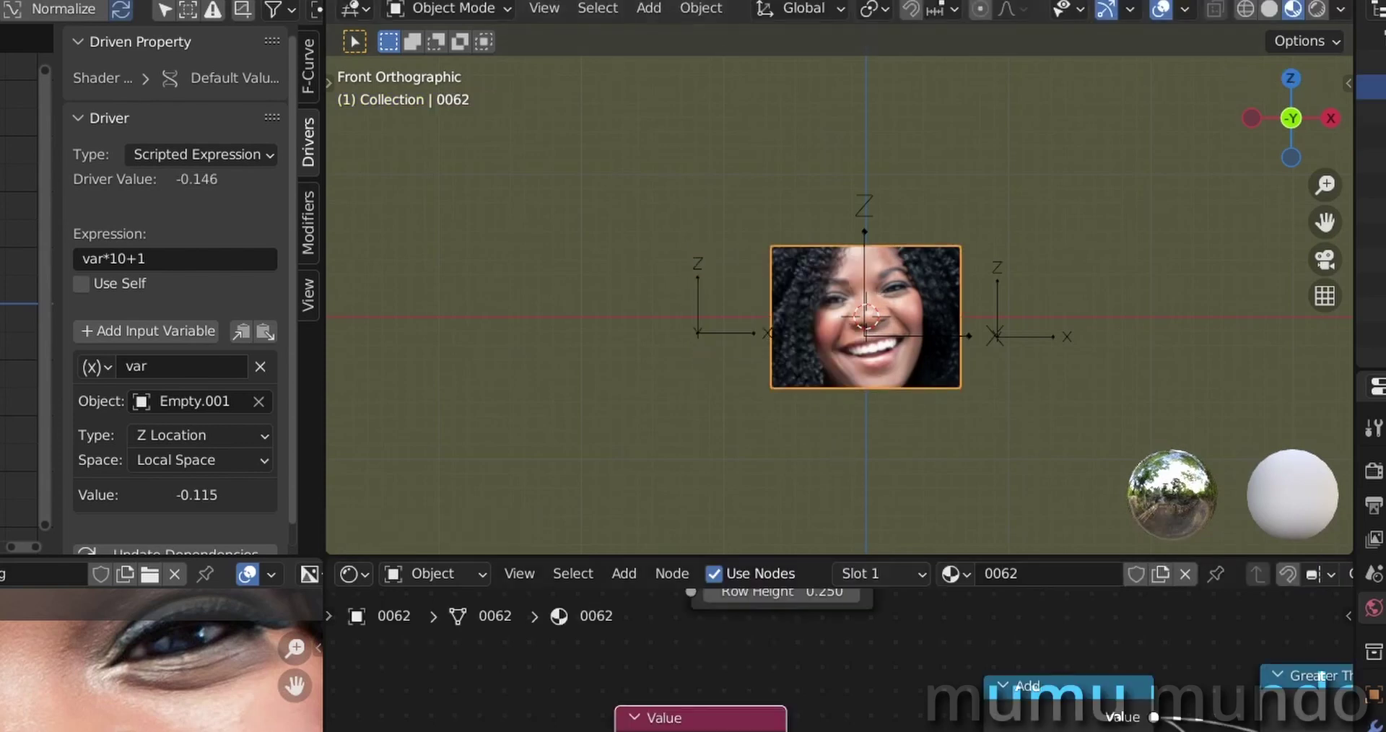
middle_click_drag(842, 683, 836, 725)
left_click(169, 258)
key("ctrl+c")
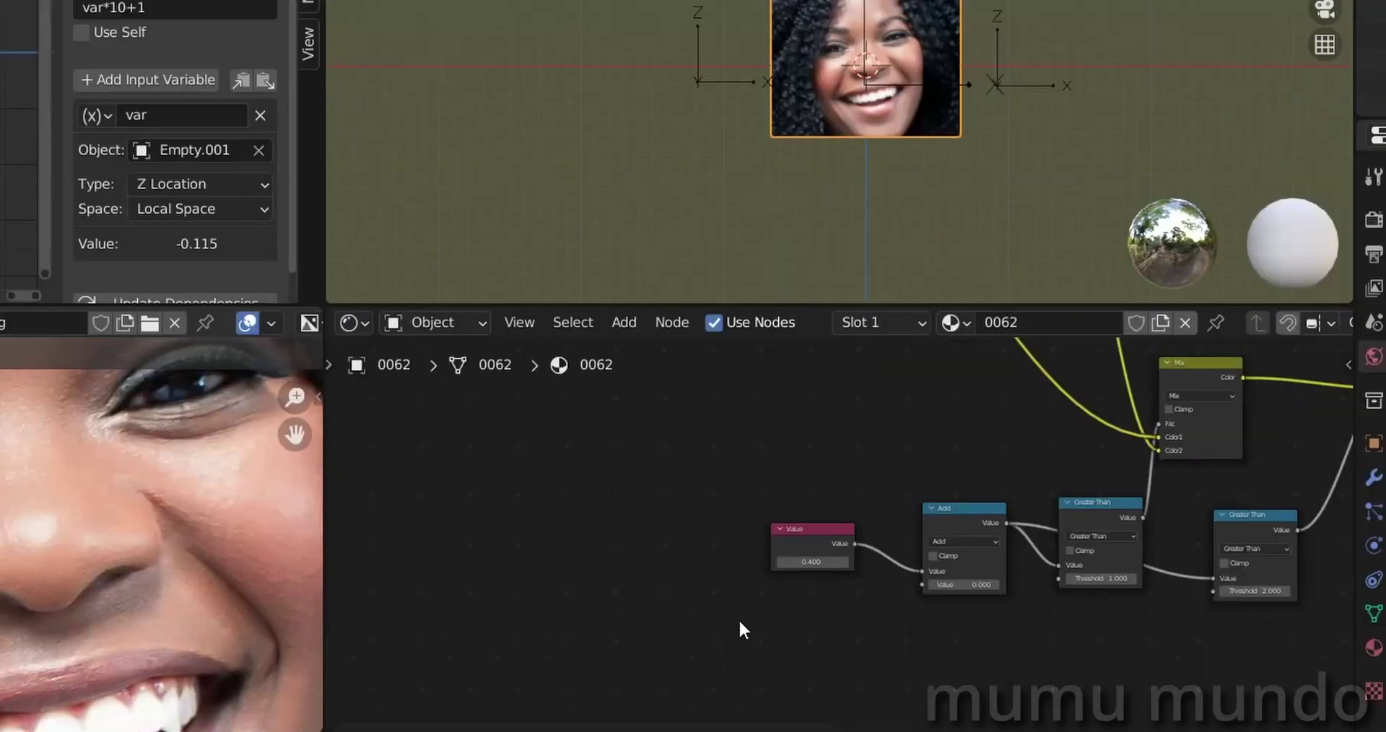
scroll(832, 647, "up", 5)
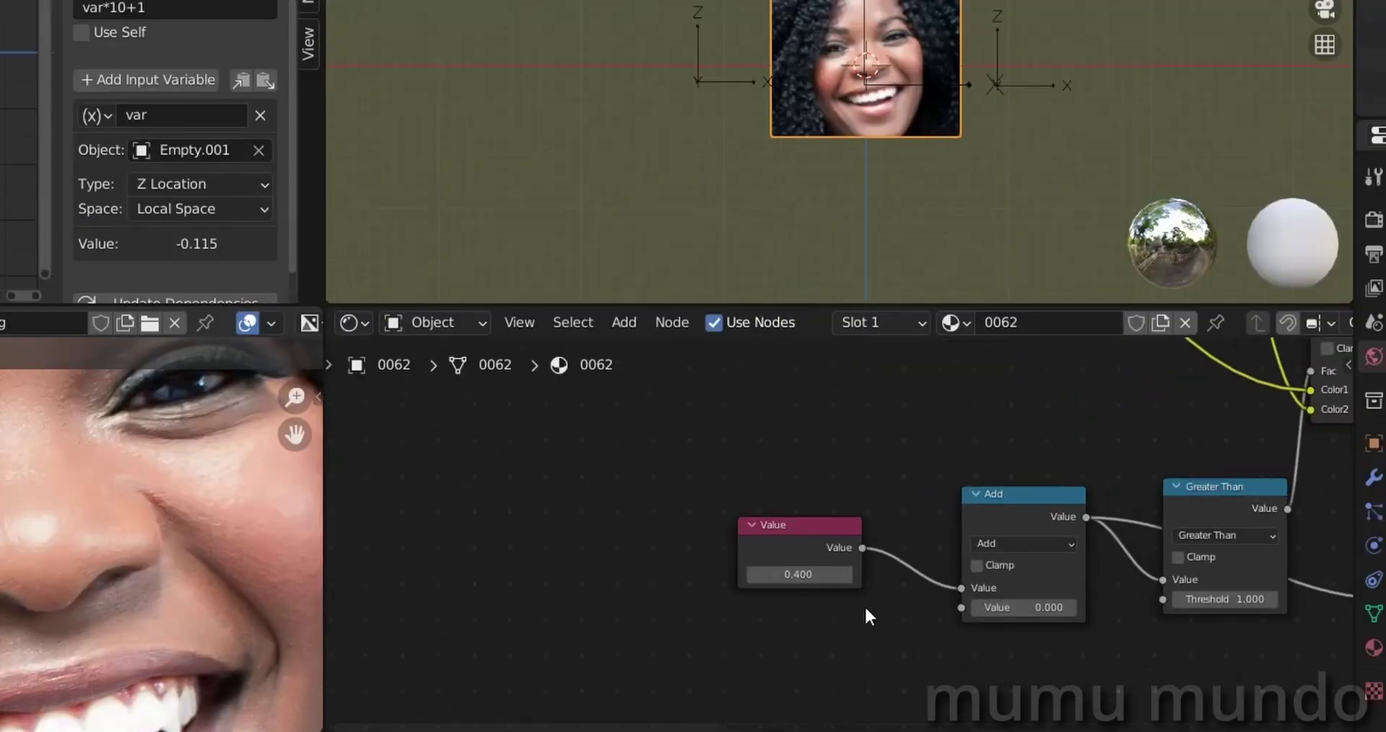
right_click(786, 575)
left_click(704, 477)
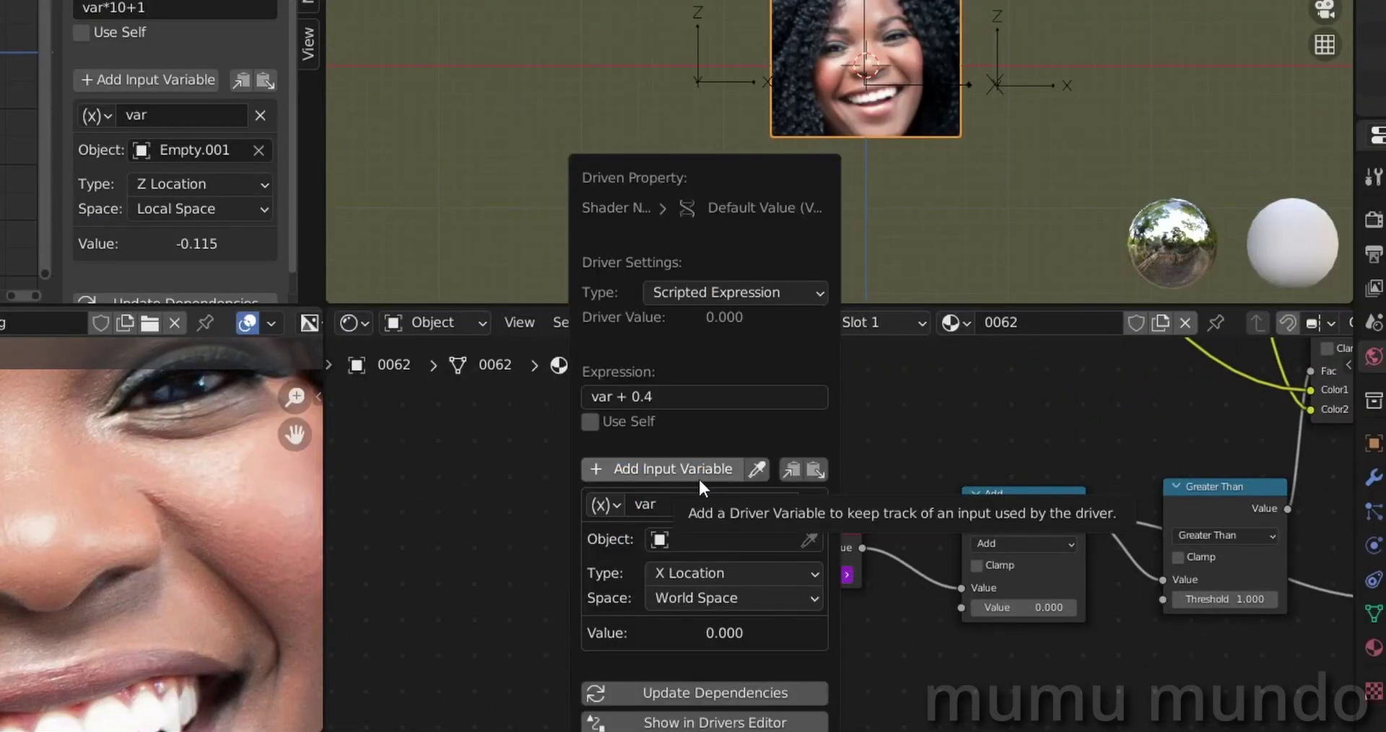
left_click(679, 372)
key("ctrl+v")
key("Return")
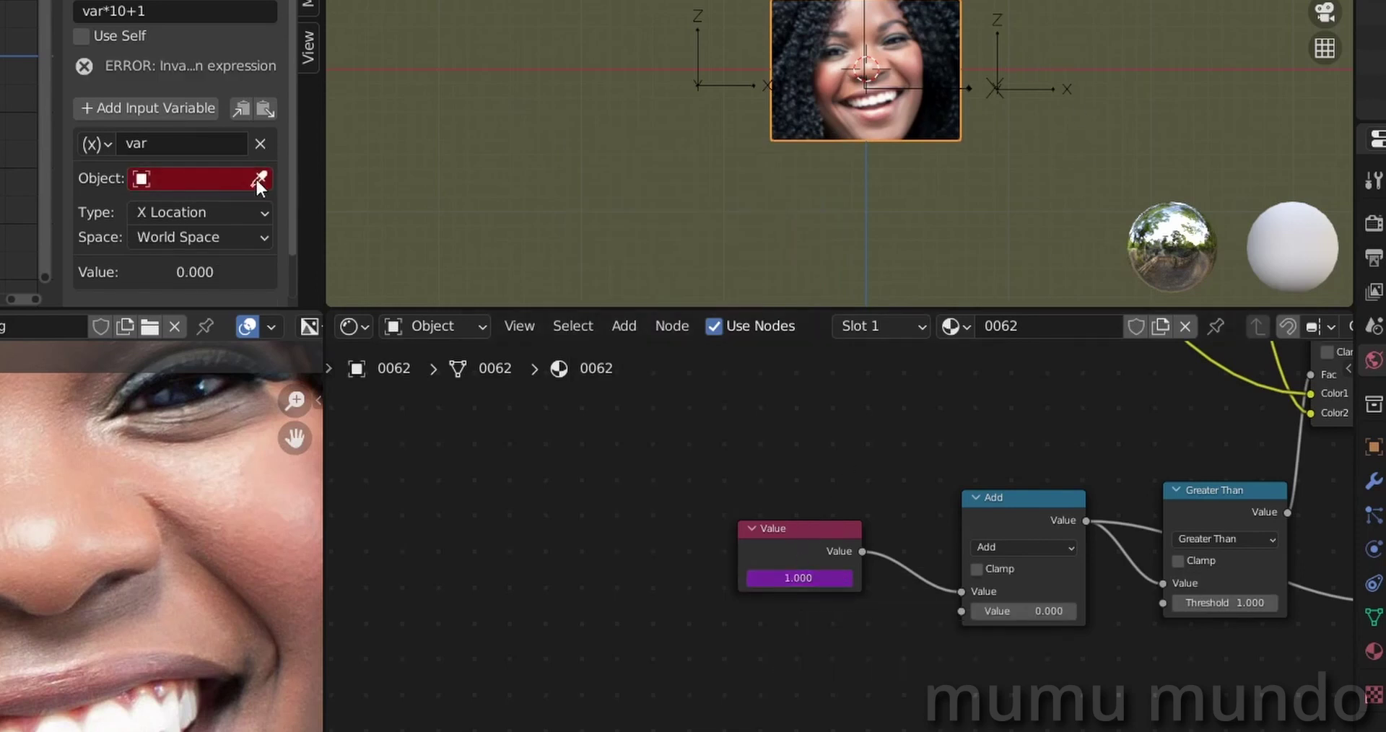
Step: Set the new driver's variable to the Z Location of Empty.002 in Local Space
left_click(257, 177)
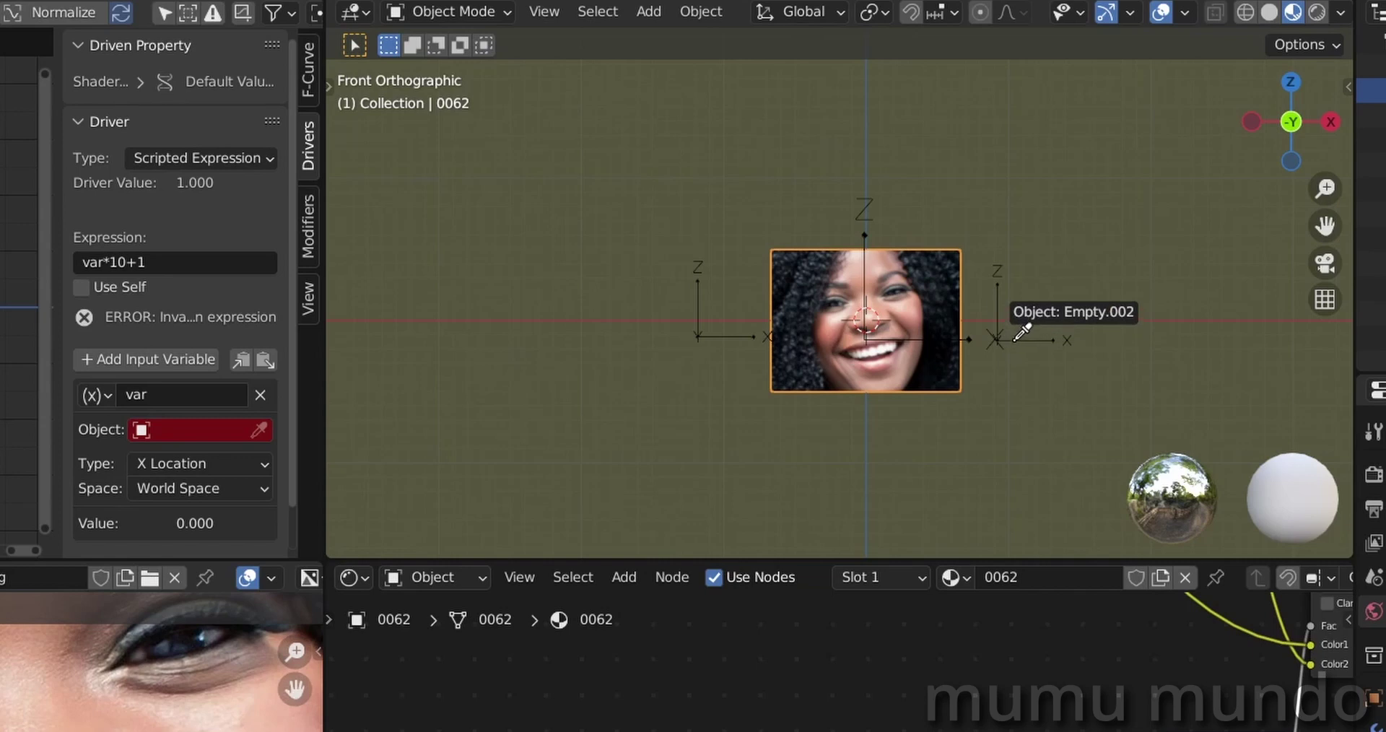
left_click(1016, 339)
left_click(166, 441)
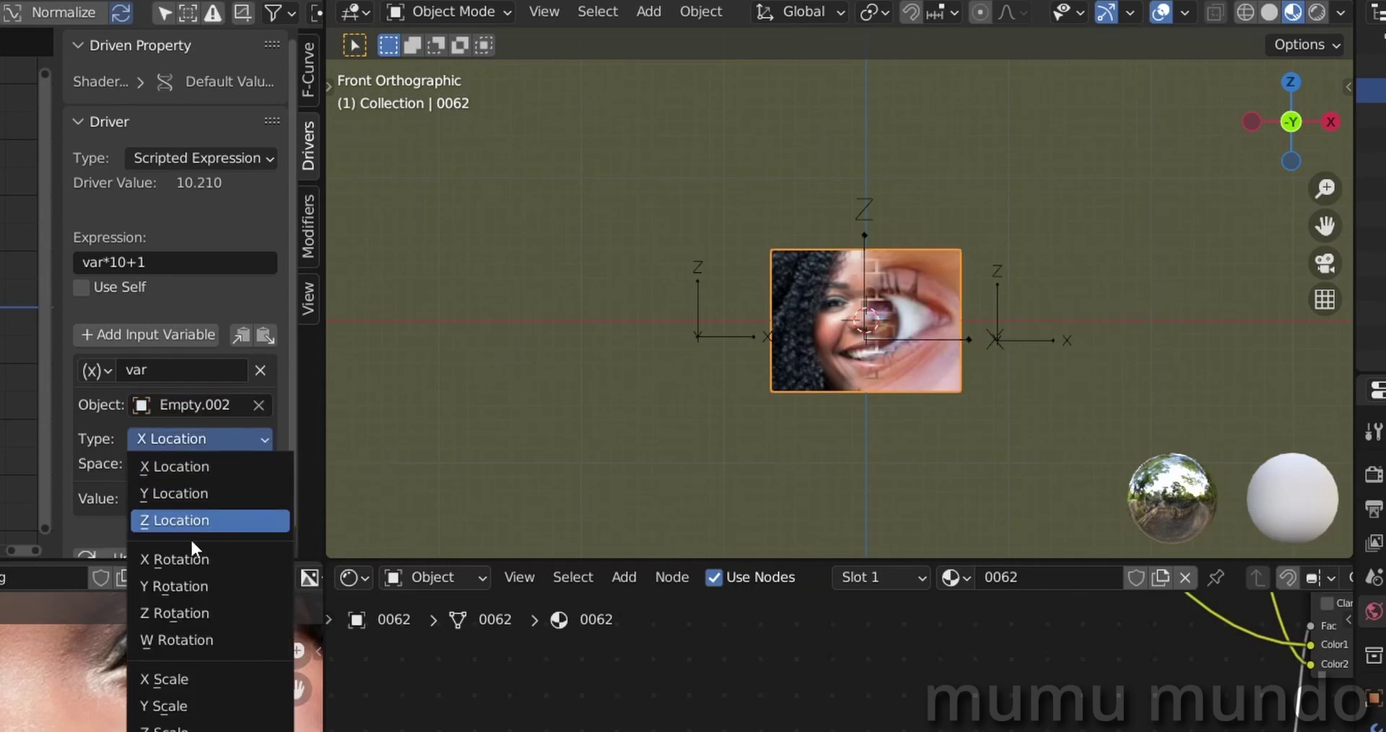
left_click(208, 531)
left_click(194, 464)
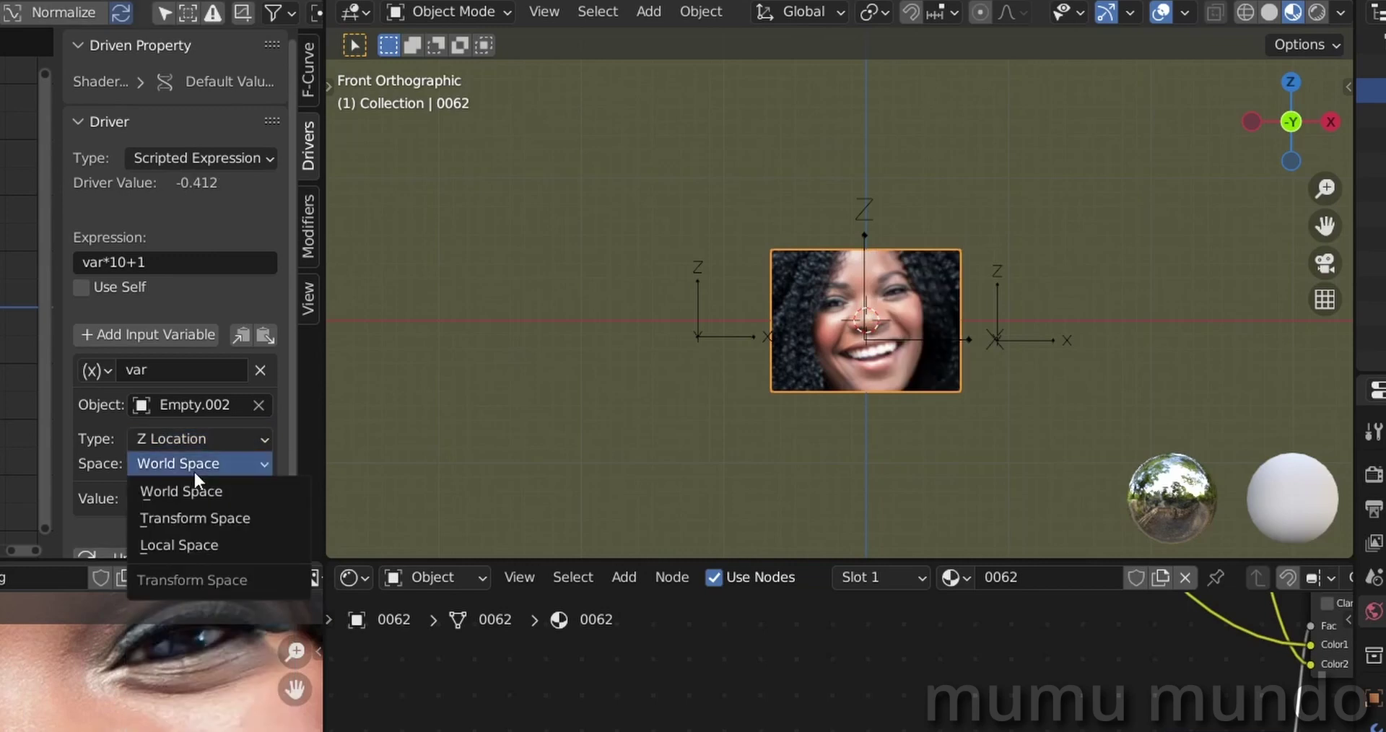
left_click(200, 550)
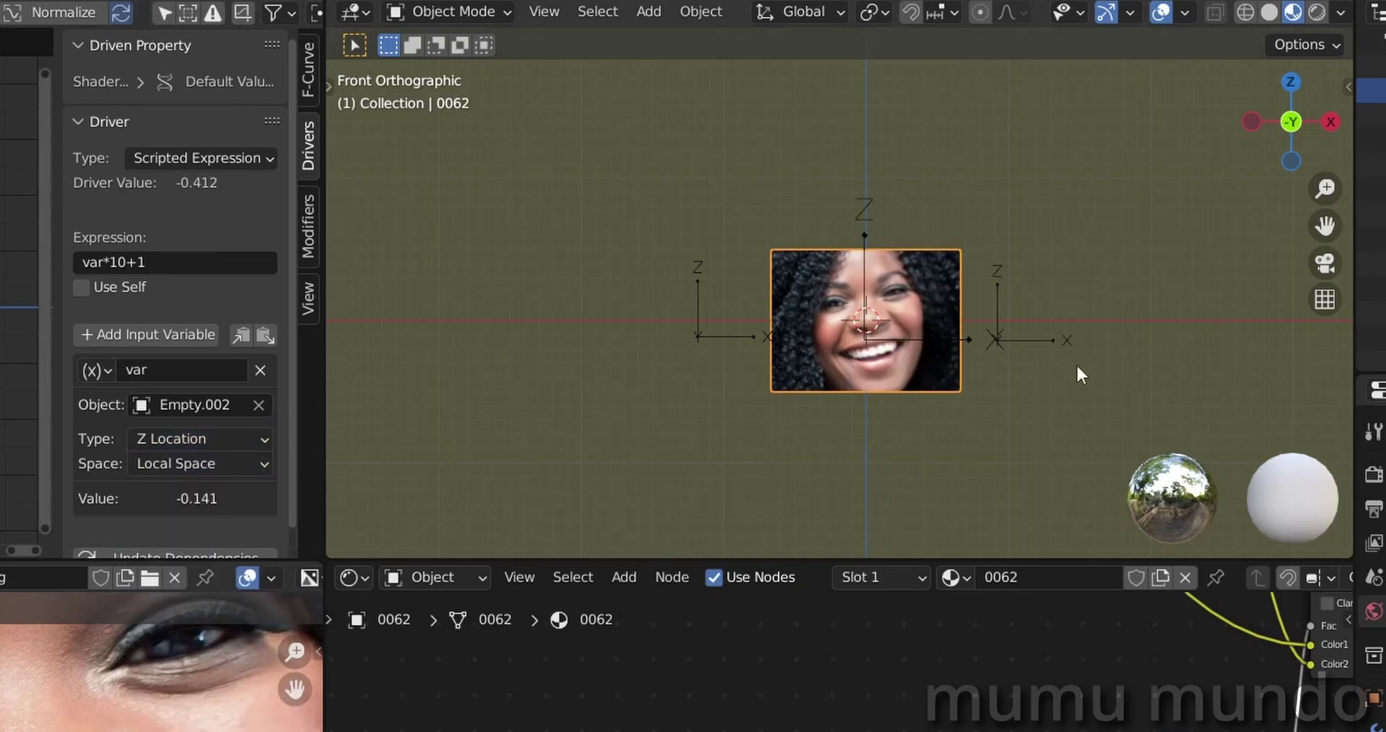
Step: Lock the X and Y location of Empty.002 and try moving it vertically
left_click(1054, 383)
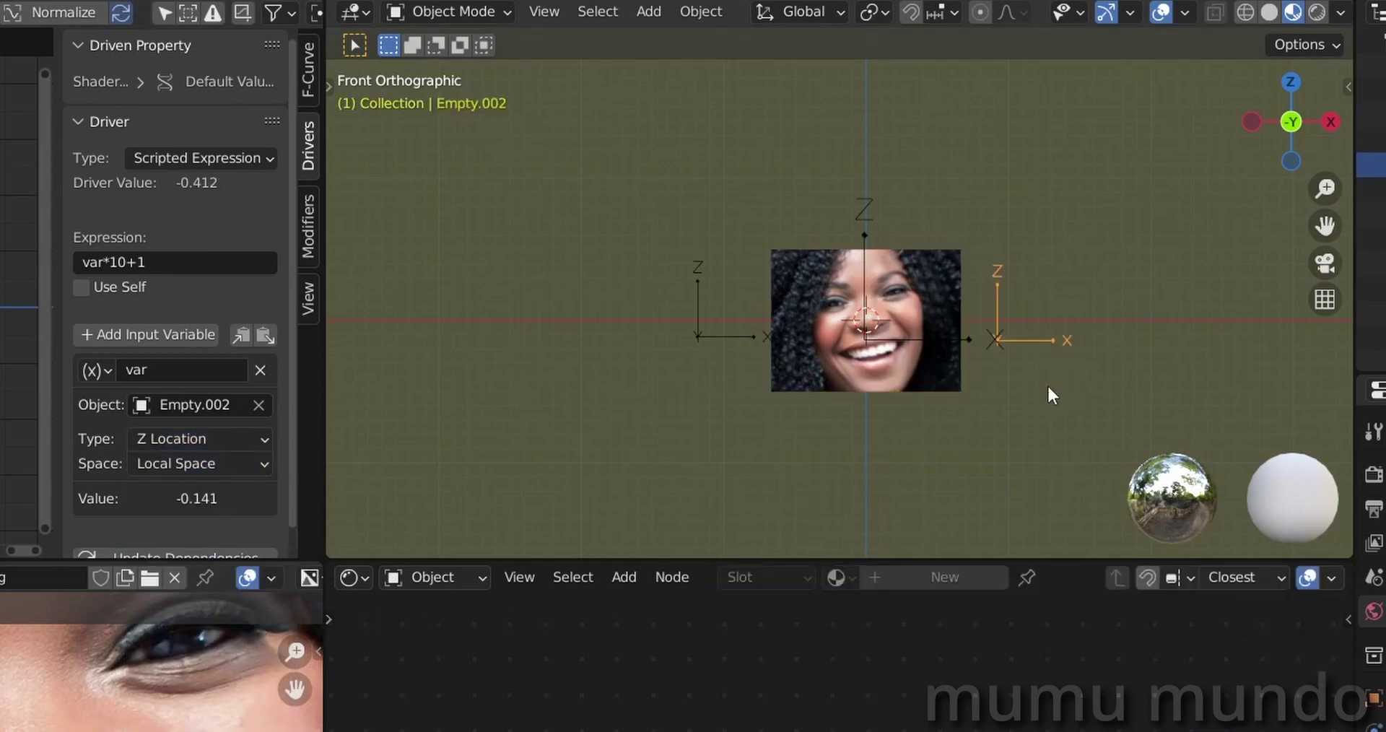
key("n")
left_click(1289, 138)
left_click(1287, 163)
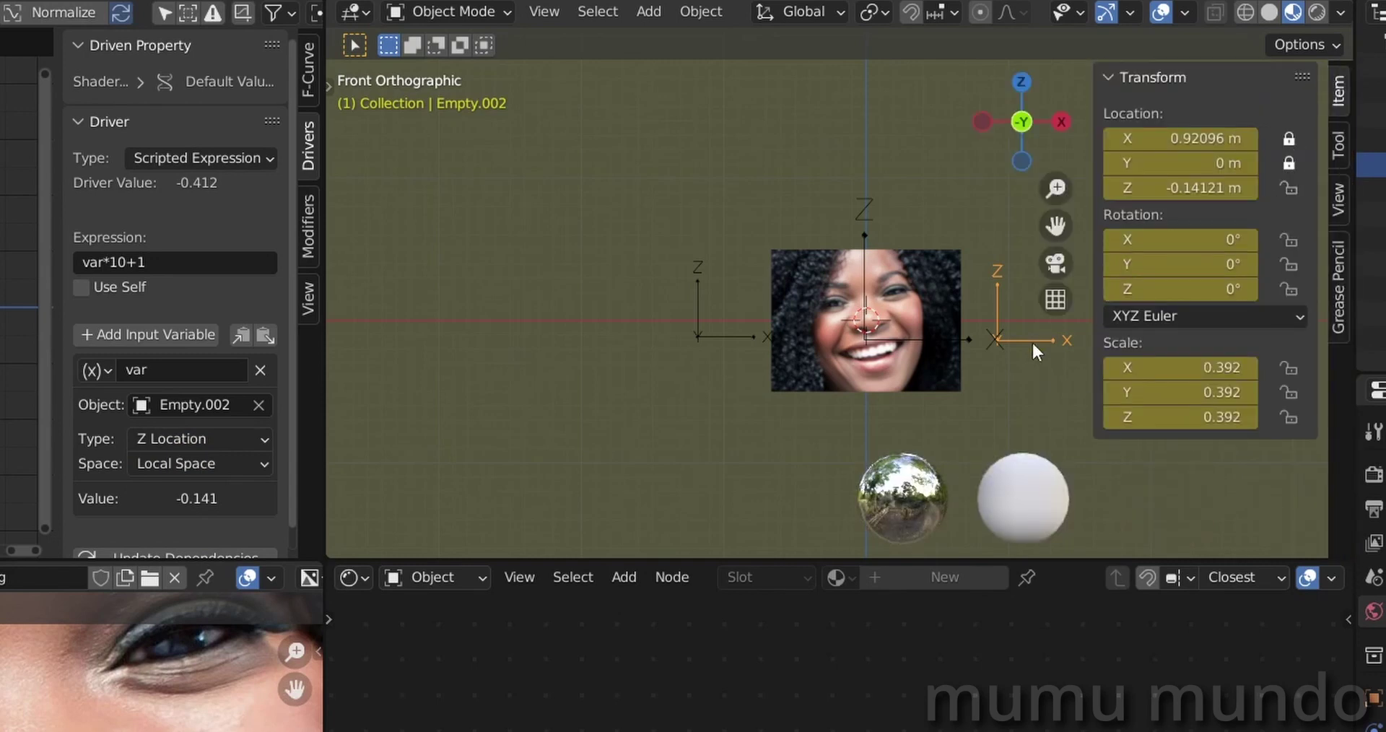
key("n")
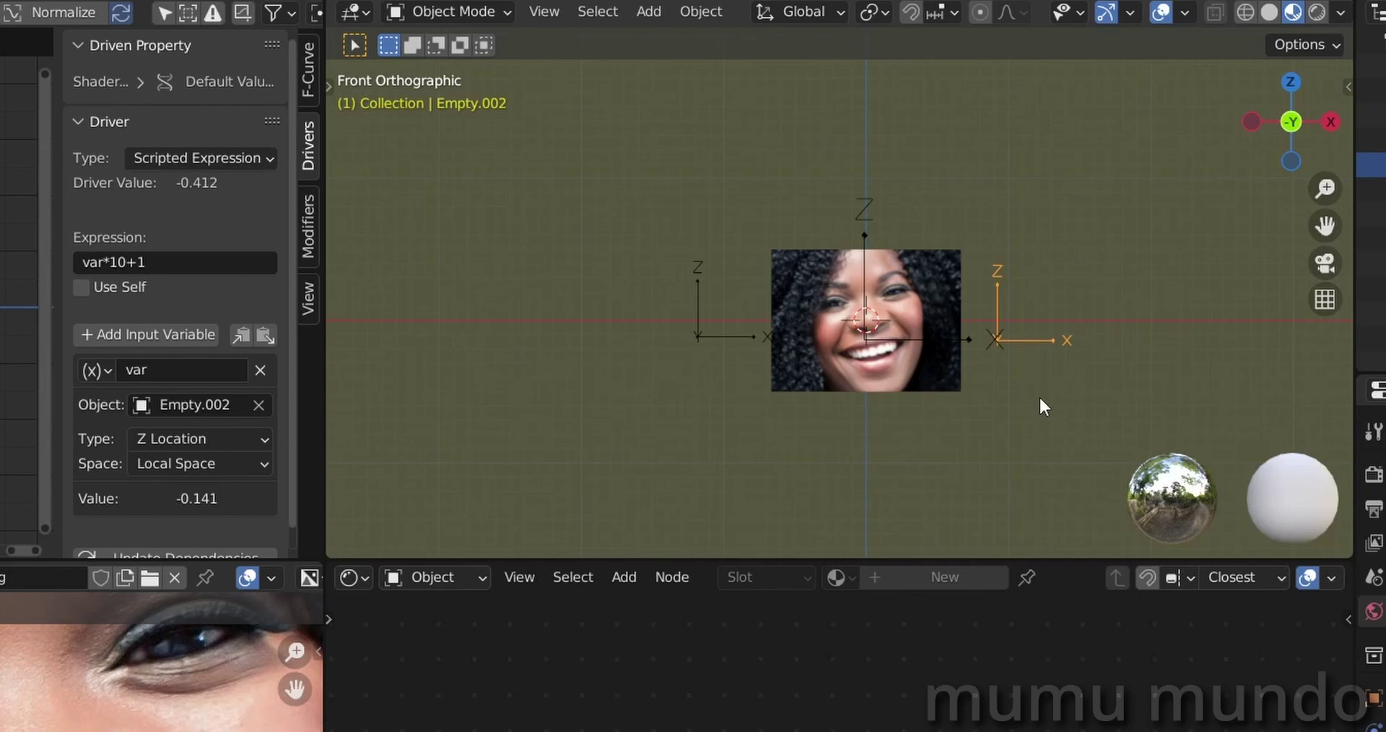
key("g")
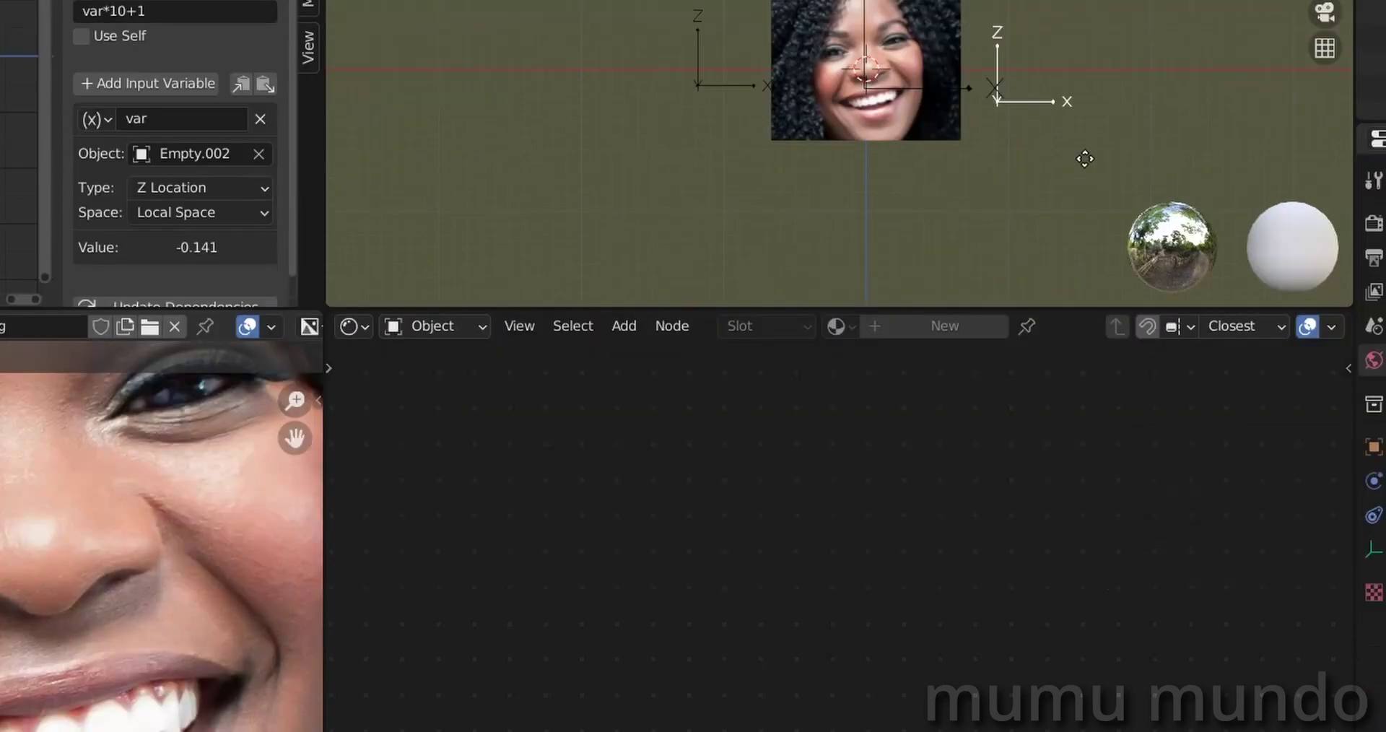
right_click(1085, 159)
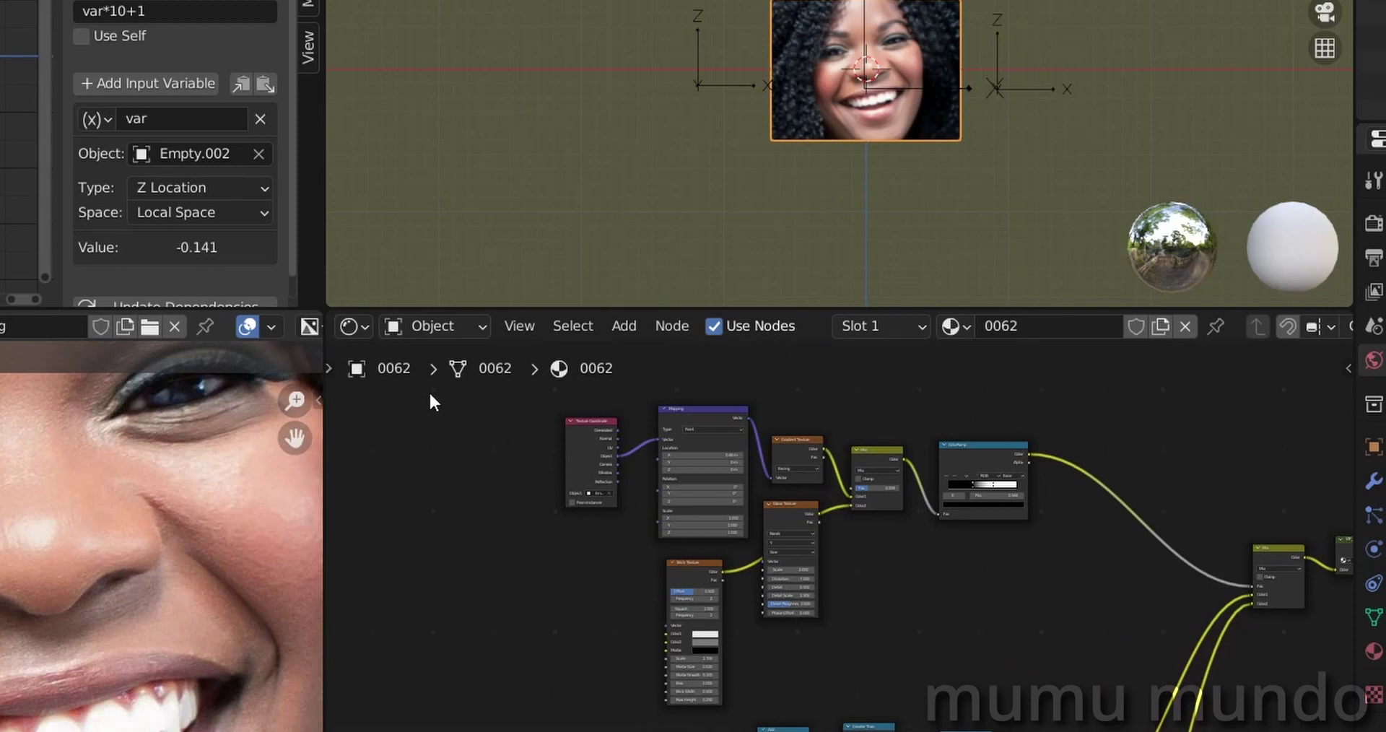
Step: Group the plane's transition nodes and each of the two image selector node sets into separate frames
left_click_drag(496, 392, 1044, 702)
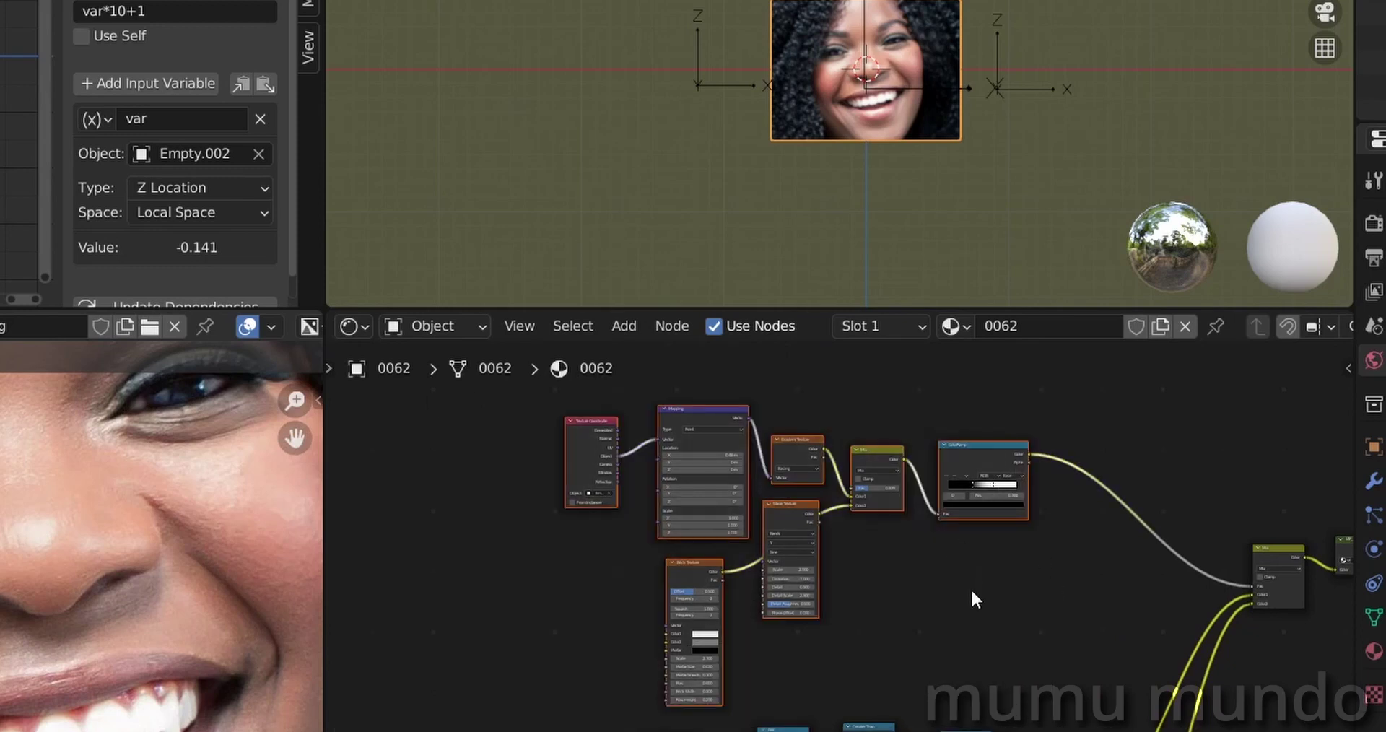
key("ctrl+j")
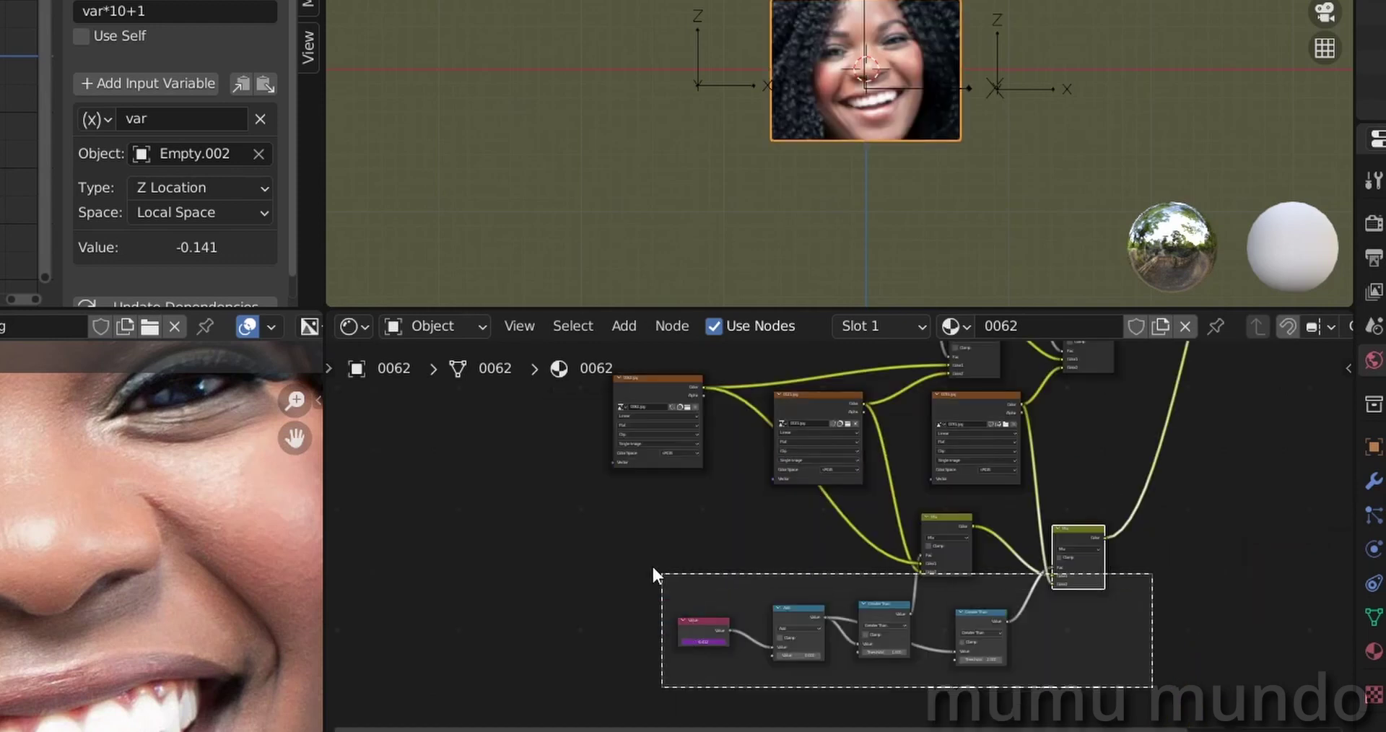
left_click_drag(652, 571, 618, 506)
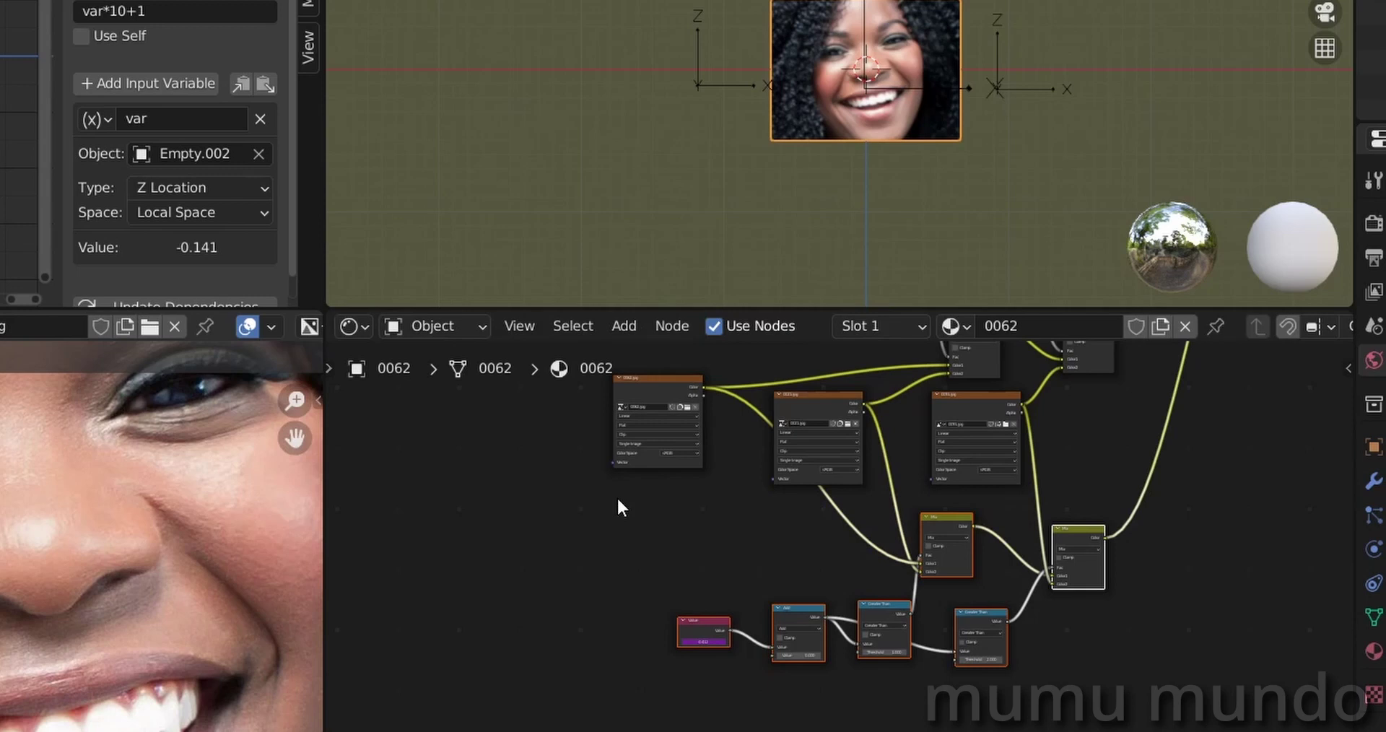
key("ctrl+j")
middle_click_drag(1117, 451, 1158, 669)
left_click_drag(687, 457, 1151, 571)
key("ctrl+j")
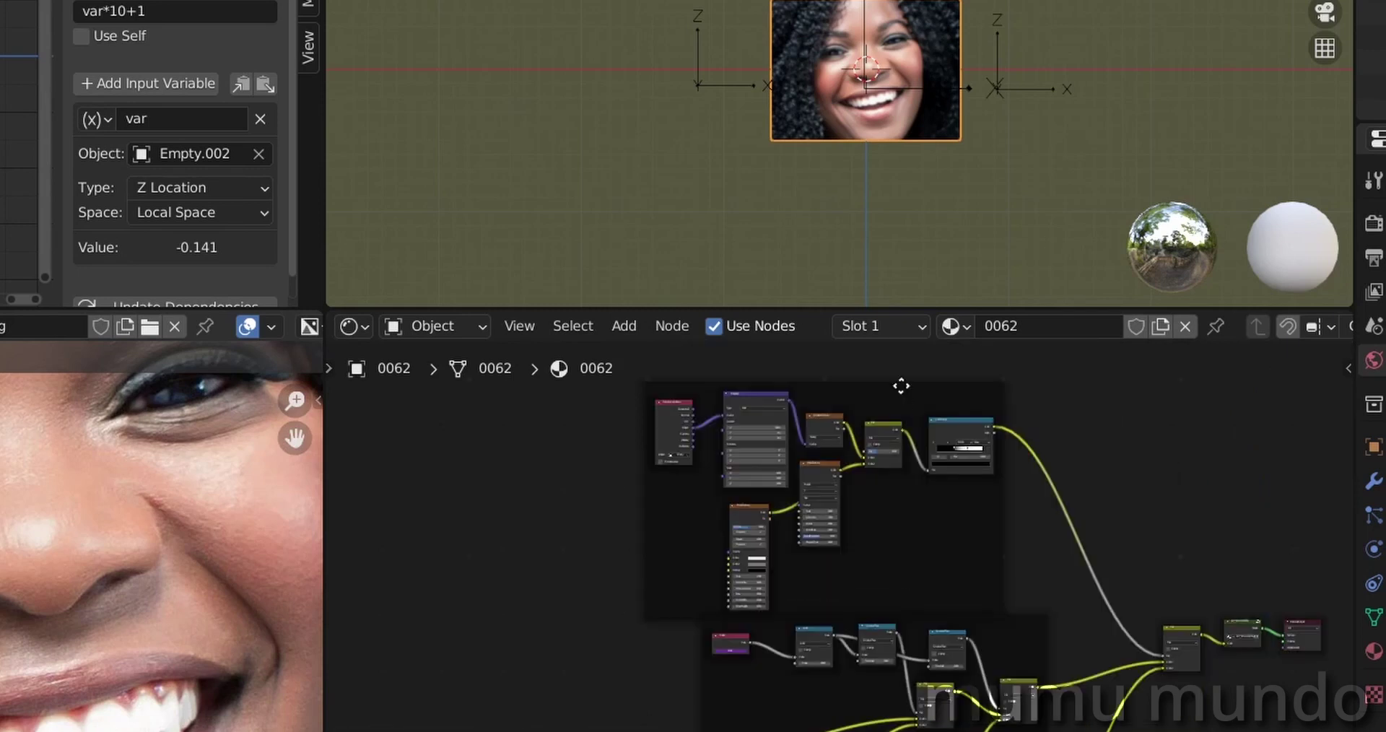
Step: Label the frame around the transition nodes TRANSITION
left_click(902, 387)
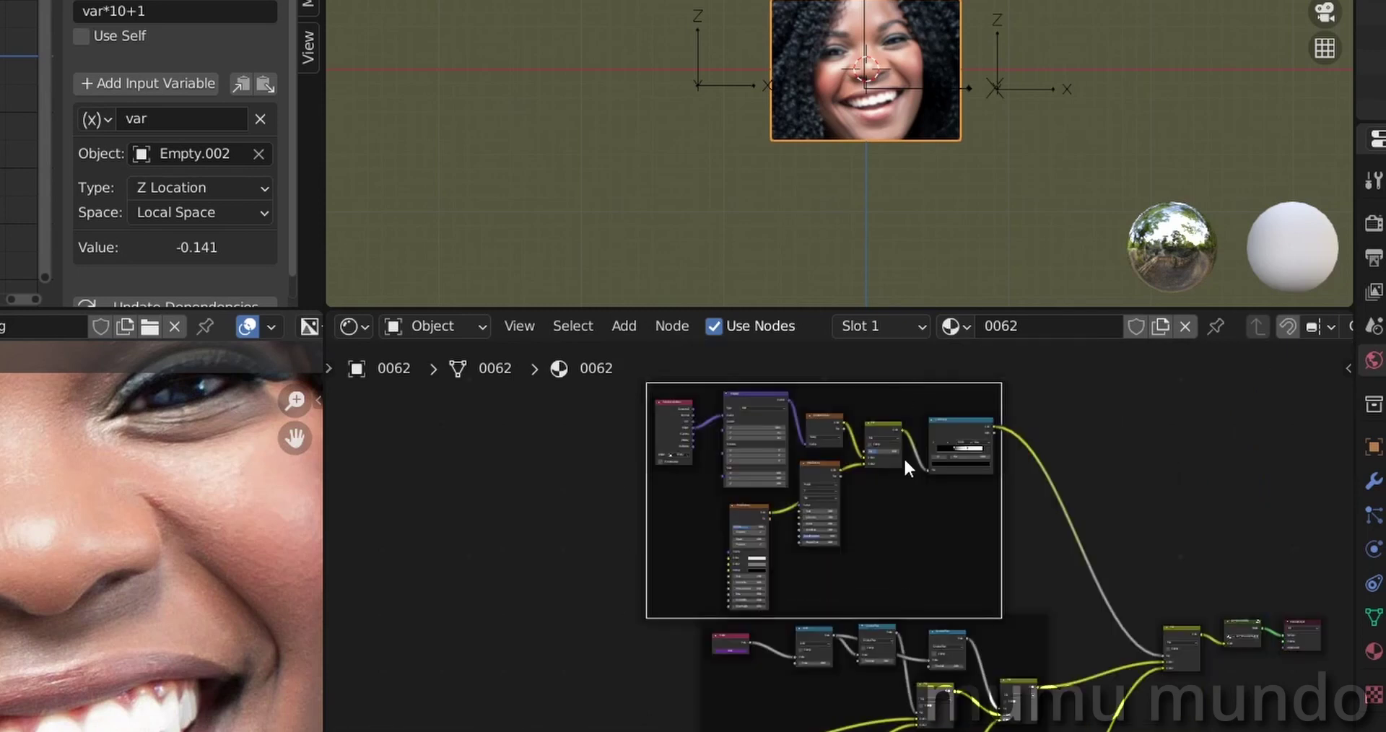
key("n")
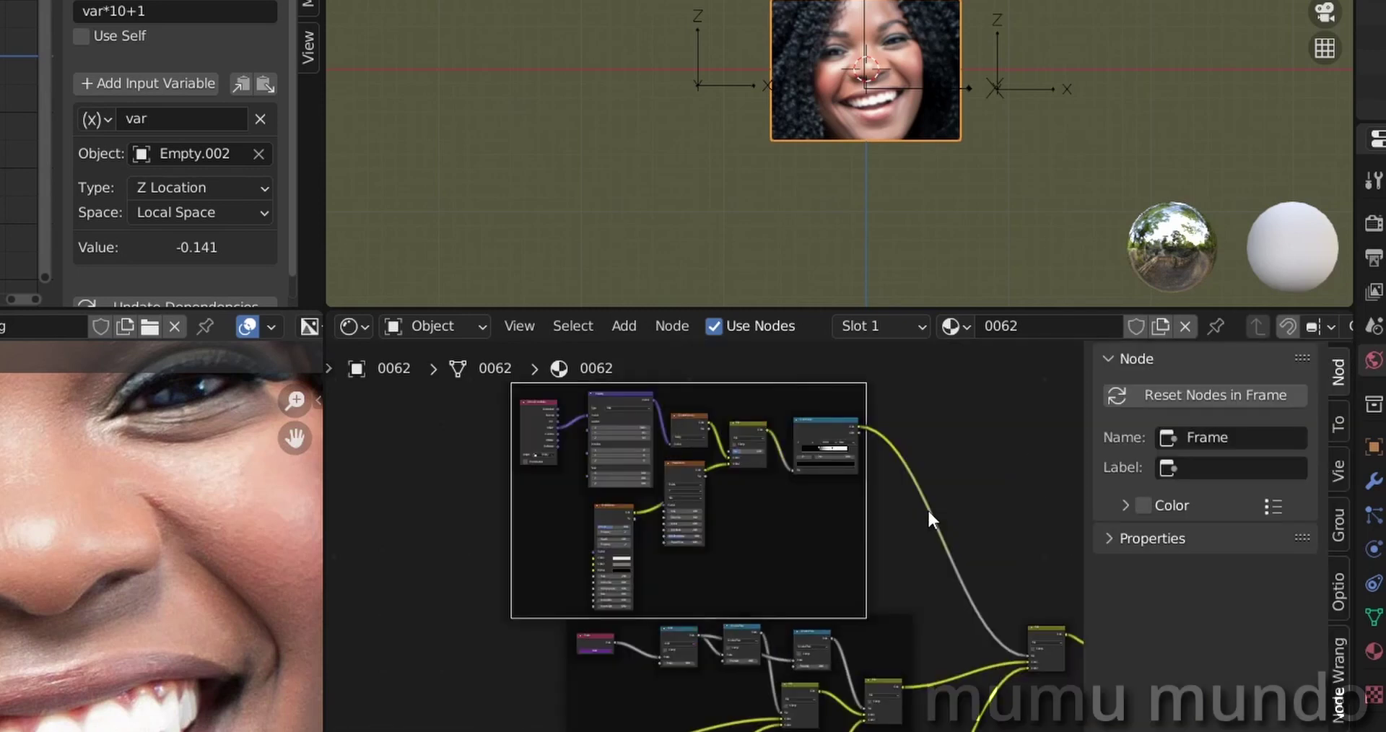
left_click(1236, 467)
type("TRANSITION")
Step: Move the three image texture nodes down together into the gap between the two selector frames
left_click_drag(594, 495, 965, 542)
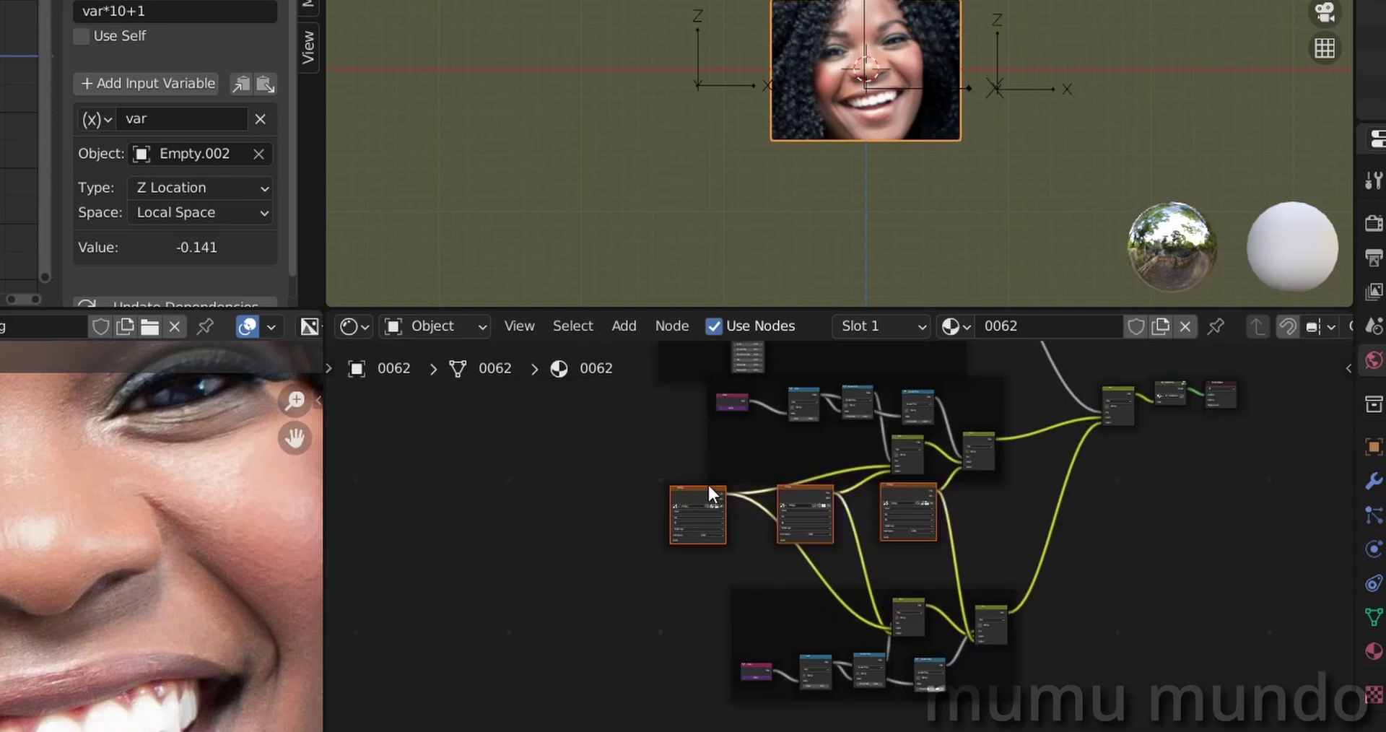
left_click(712, 501)
left_click_drag(609, 491, 958, 535)
left_click_drag(921, 482, 924, 505)
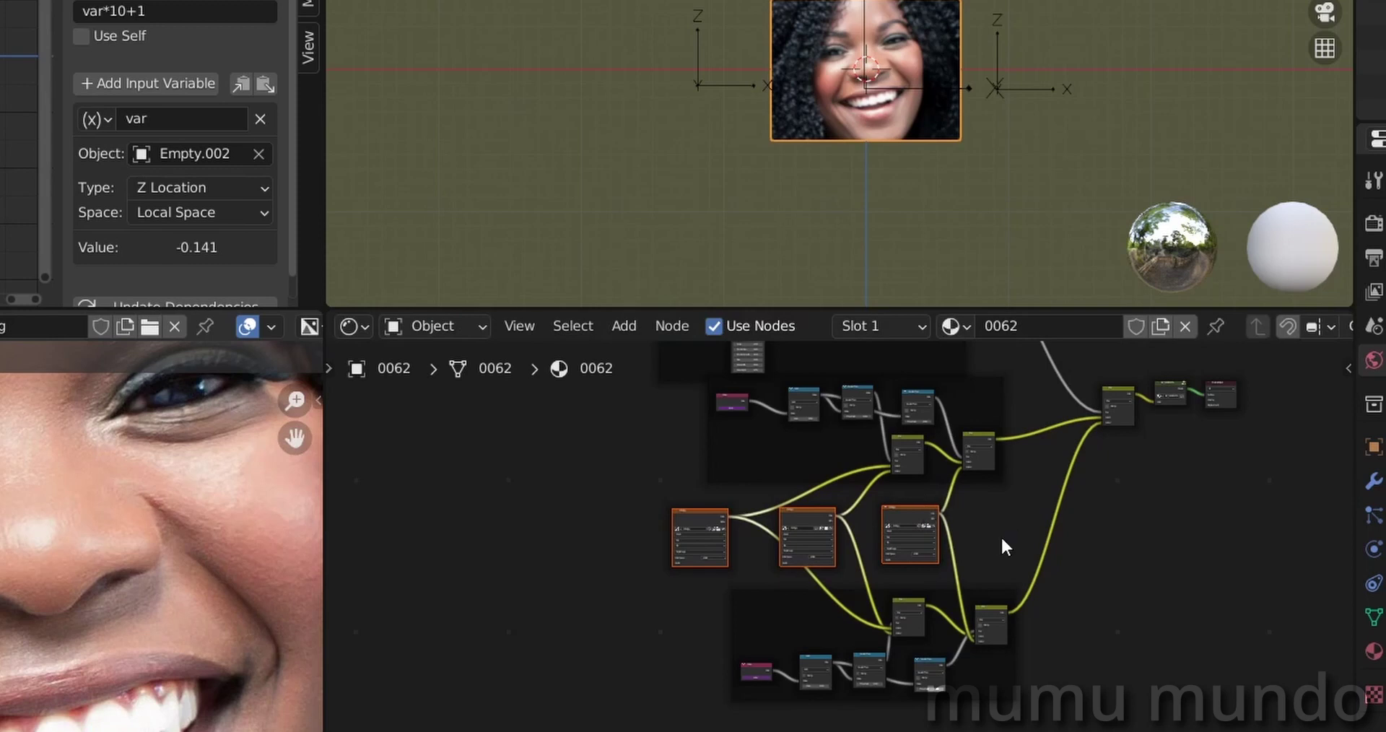
Step: Move the transition nodes' frame slightly up, away from the selector frame below it
scroll(1001, 538, "up", 5)
middle_click_drag(1091, 503, 966, 725)
middle_click_drag(1047, 462, 1114, 705)
left_click_drag(823, 473, 832, 422)
scroll(1099, 569, "down", 3)
middle_click_drag(1072, 589, 1090, 476)
scroll(995, 604, "up", 2)
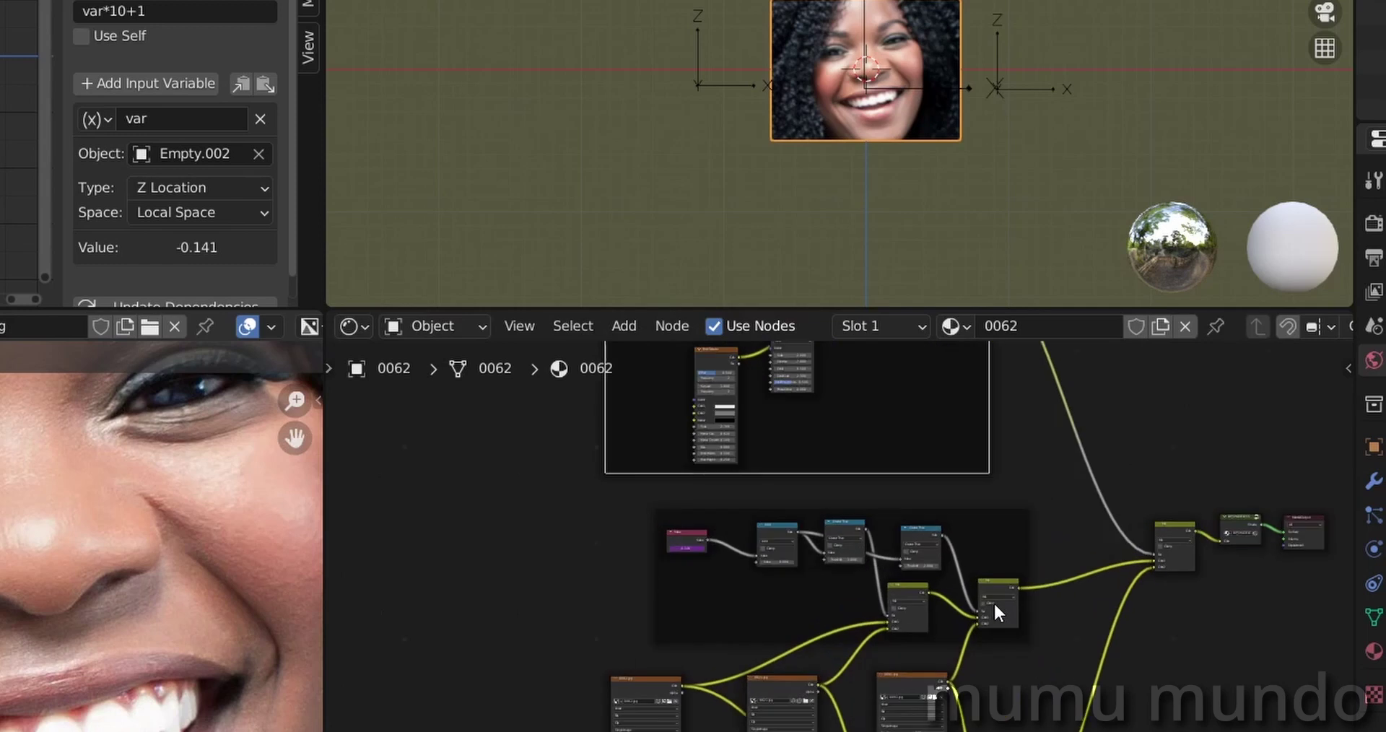
scroll(995, 605, "down", 3)
scroll(995, 607, "up", 3)
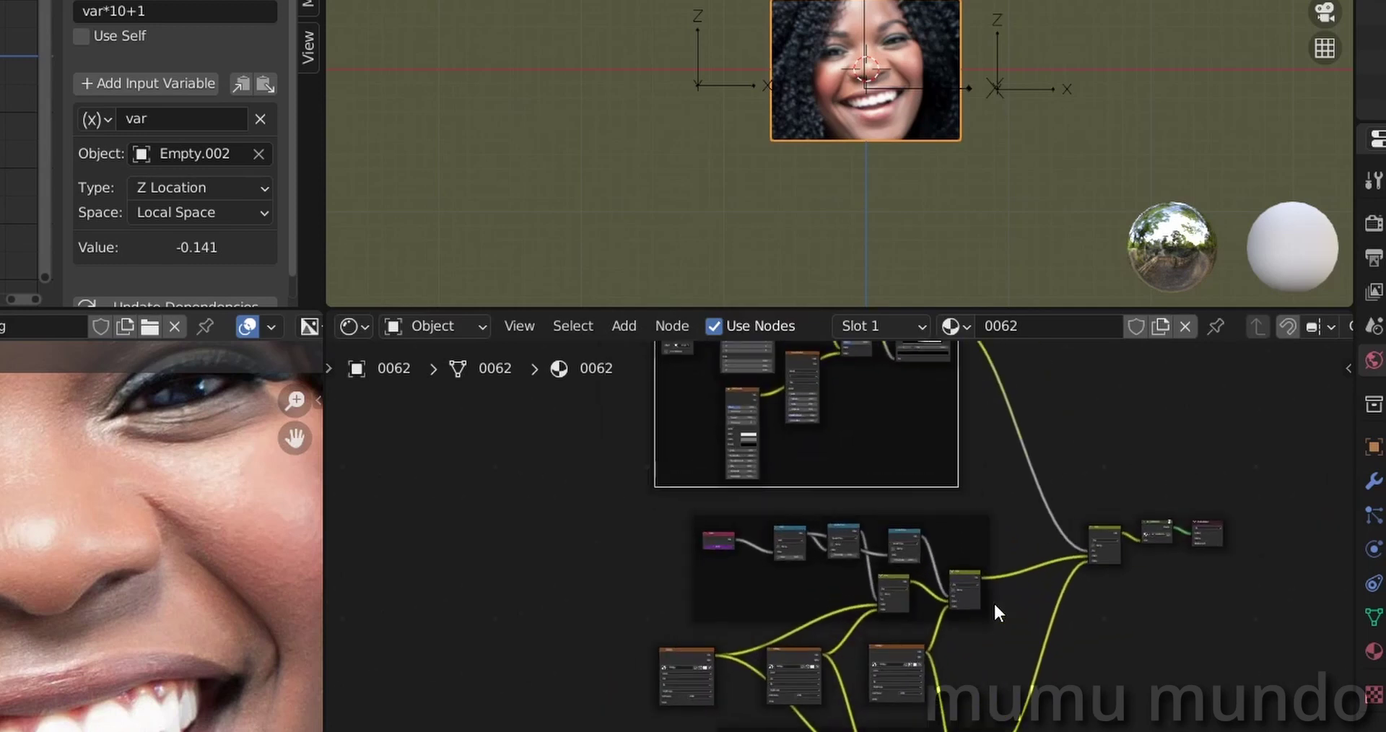